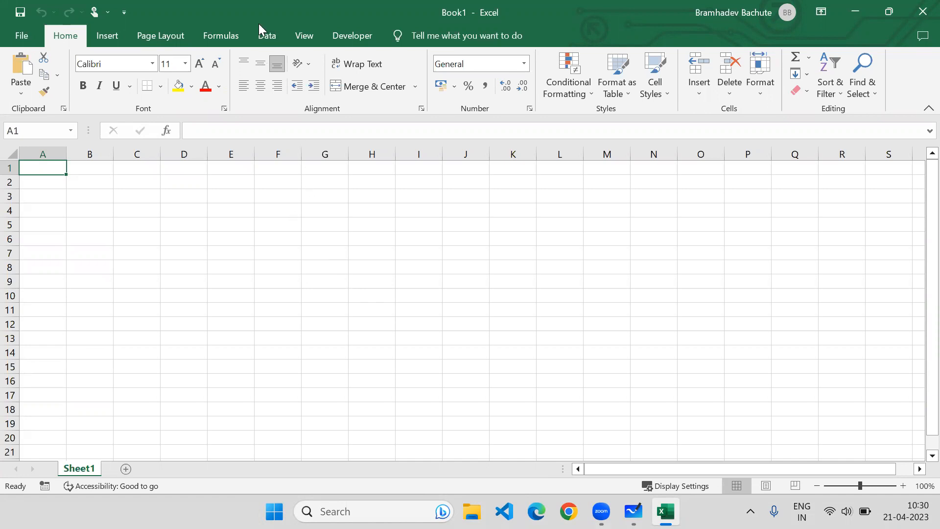
- Browse the available data source types and start an import from a text/CSV file
click(266, 35)
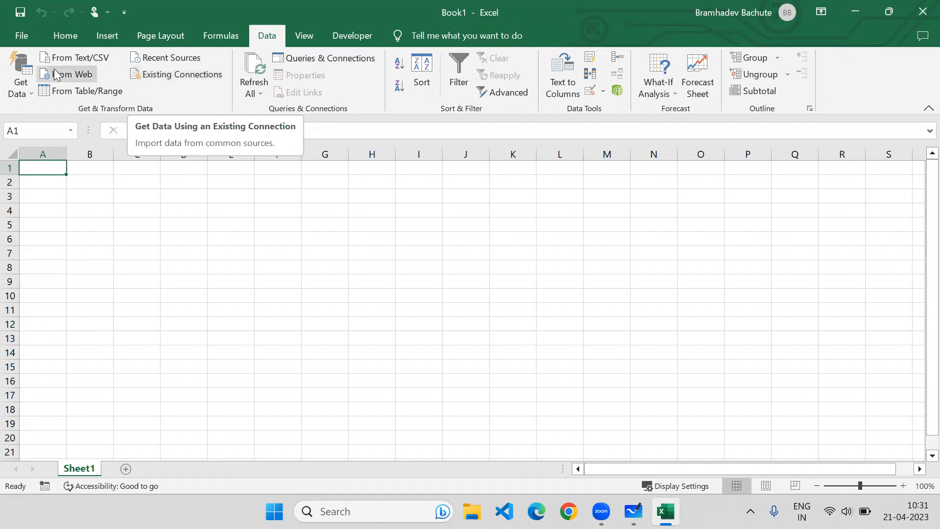
click(29, 90)
mouse_move(54, 115)
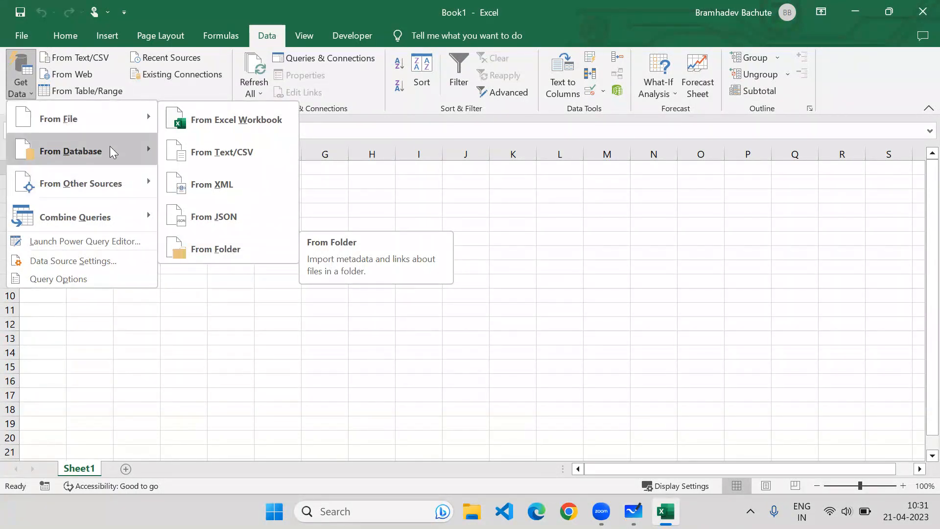
mouse_move(106, 149)
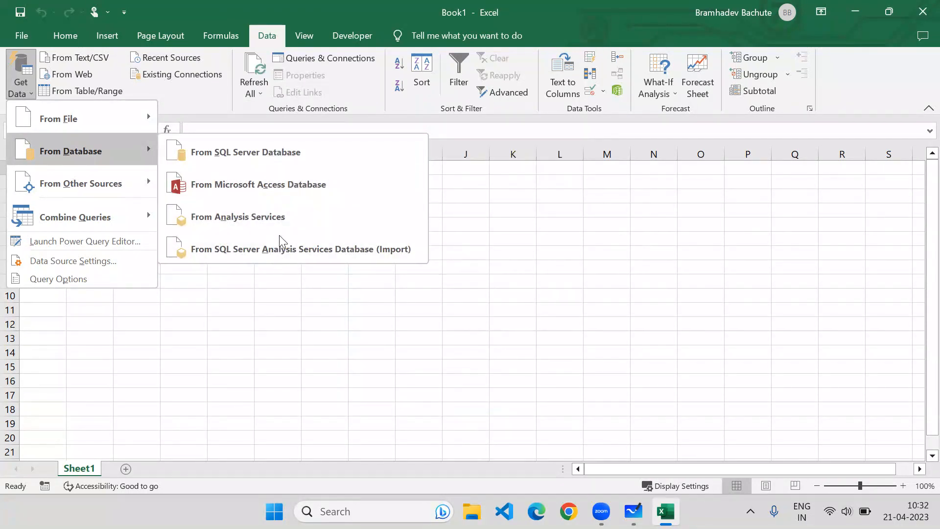
mouse_move(105, 181)
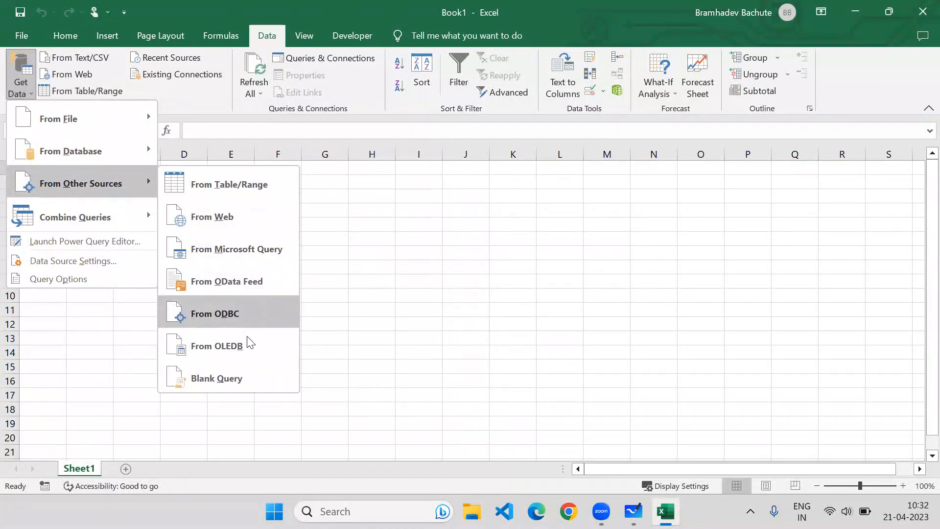
mouse_move(110, 225)
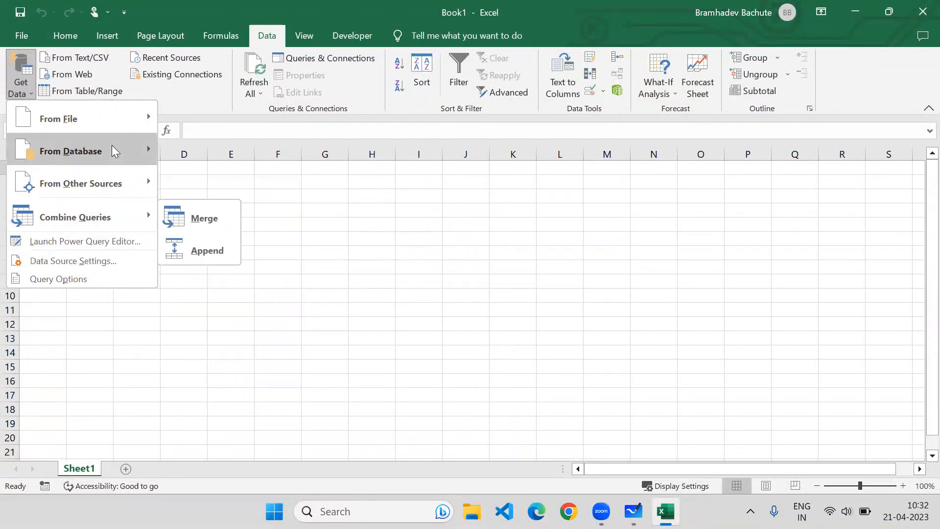
mouse_move(98, 117)
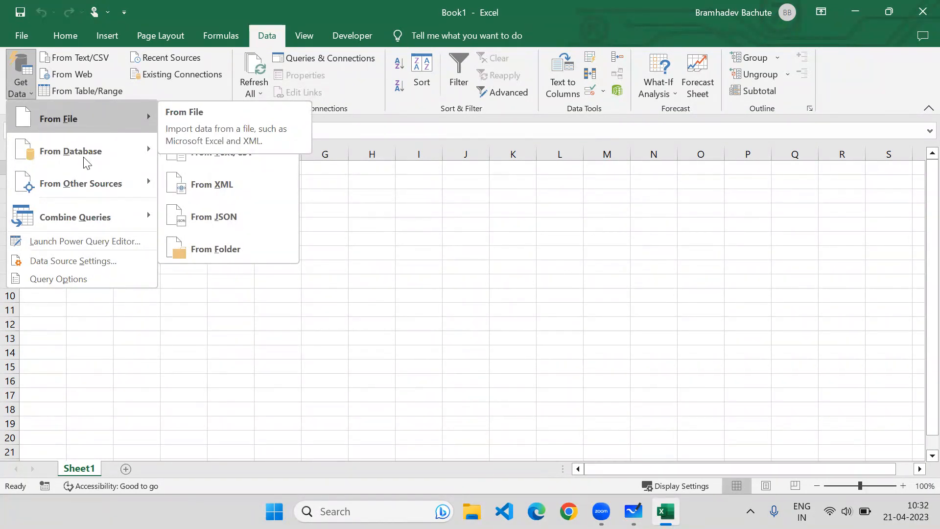
click(241, 156)
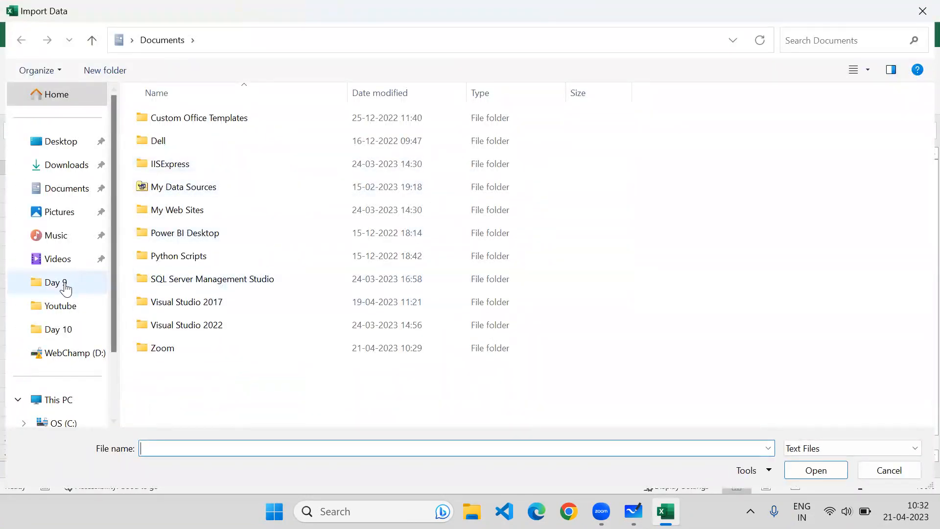
- Browse to the Excel 4 - Data Tab in Excel folder on drive D: and select the Student_Marks file
click(49, 308)
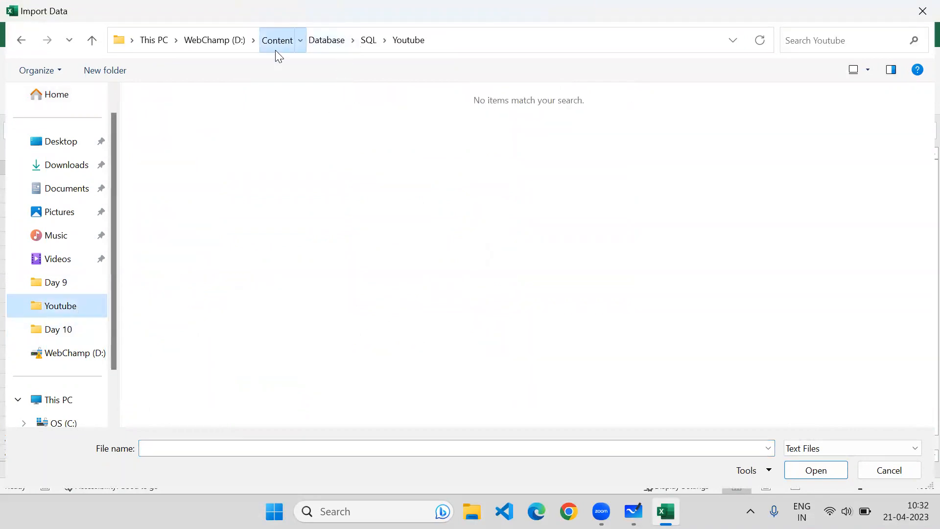
click(276, 48)
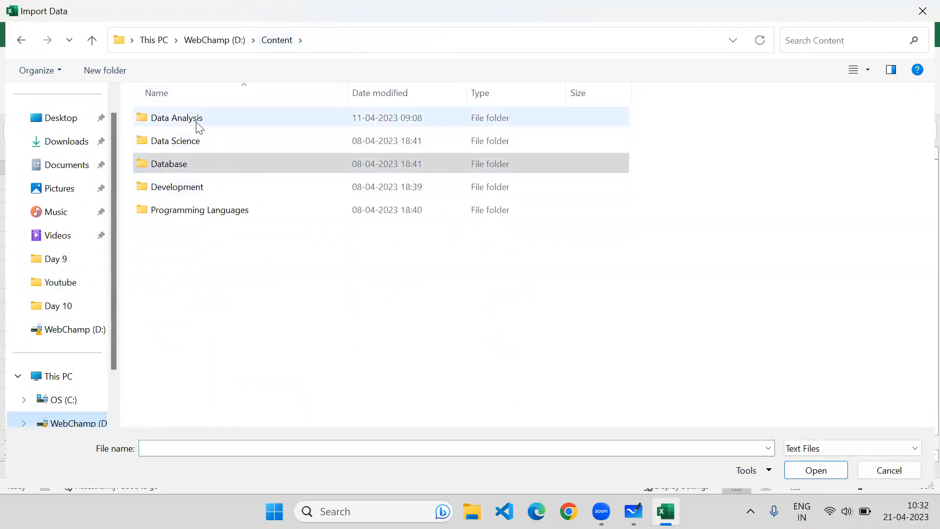
click(202, 125)
double_click(201, 122)
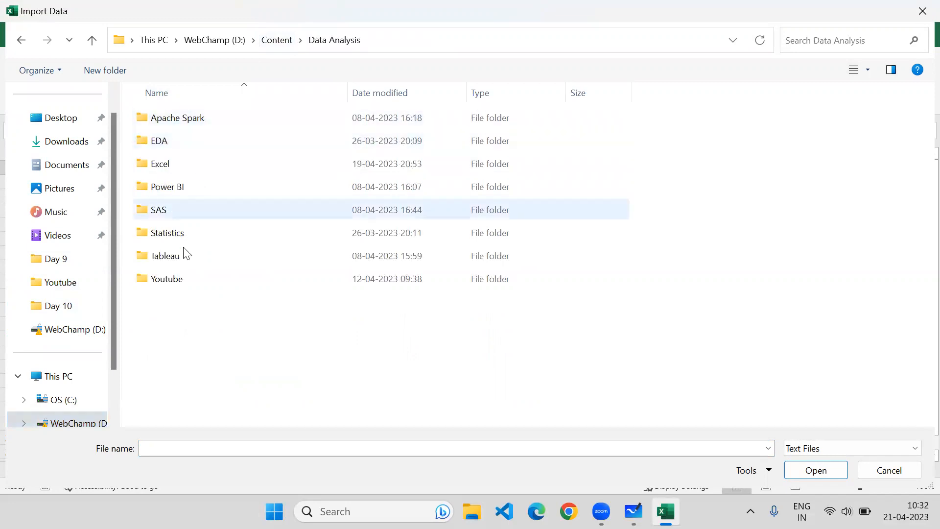
double_click(181, 258)
click(341, 40)
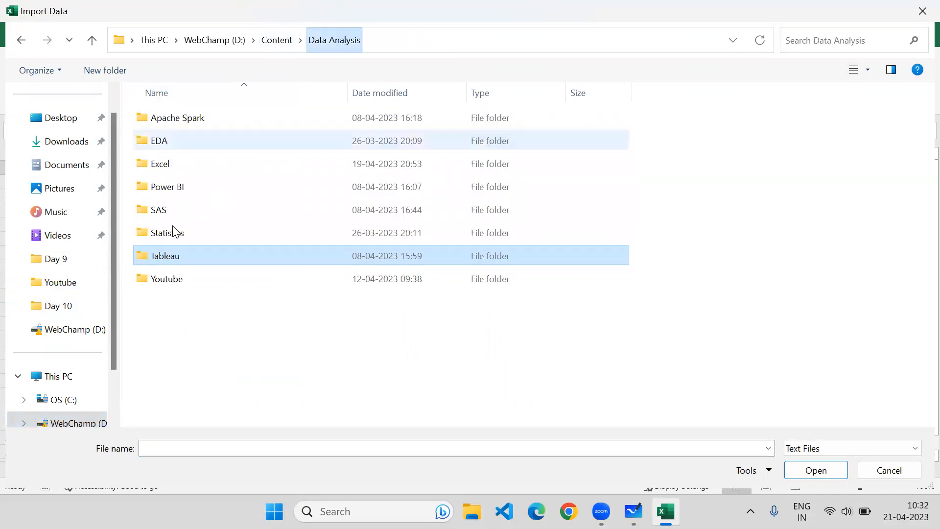
double_click(166, 277)
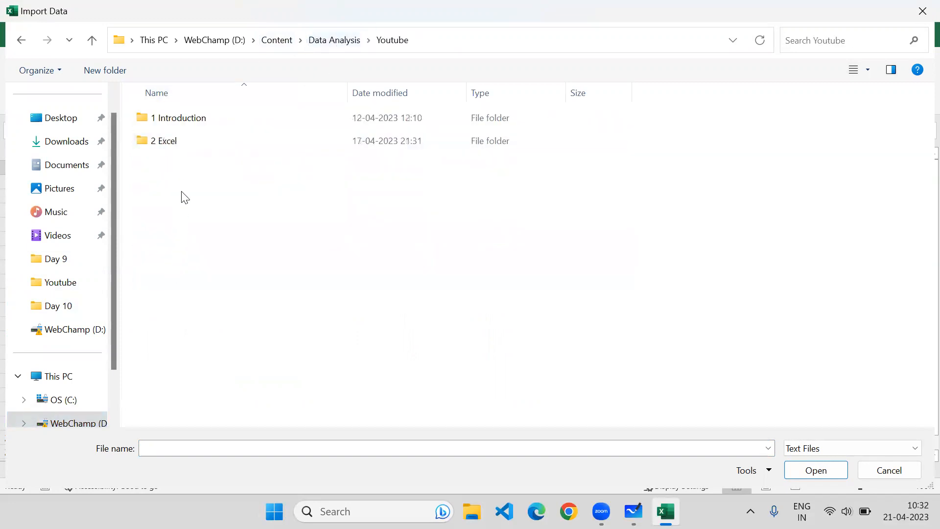
double_click(188, 145)
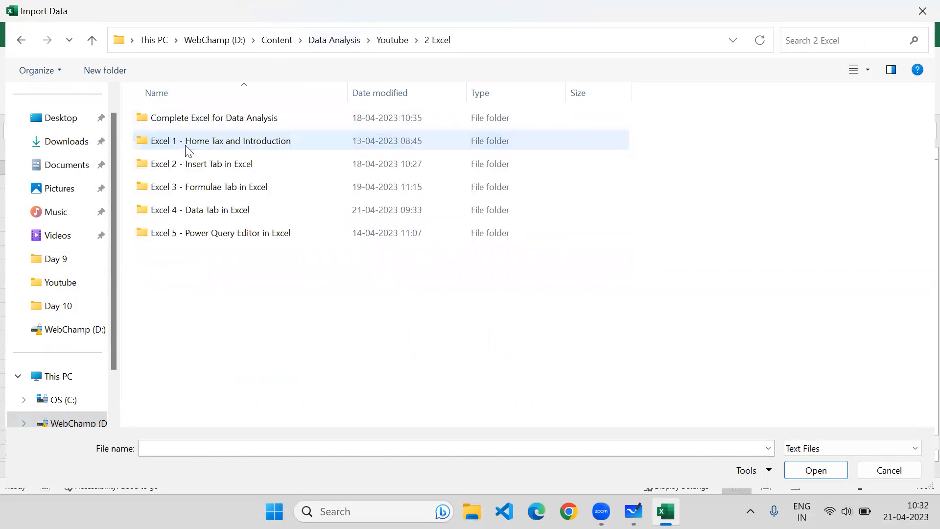
double_click(193, 209)
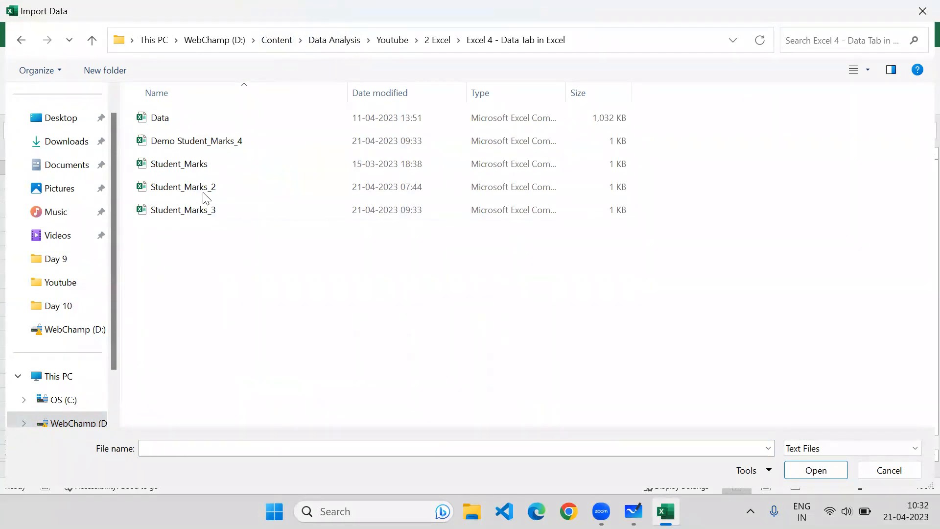
click(214, 165)
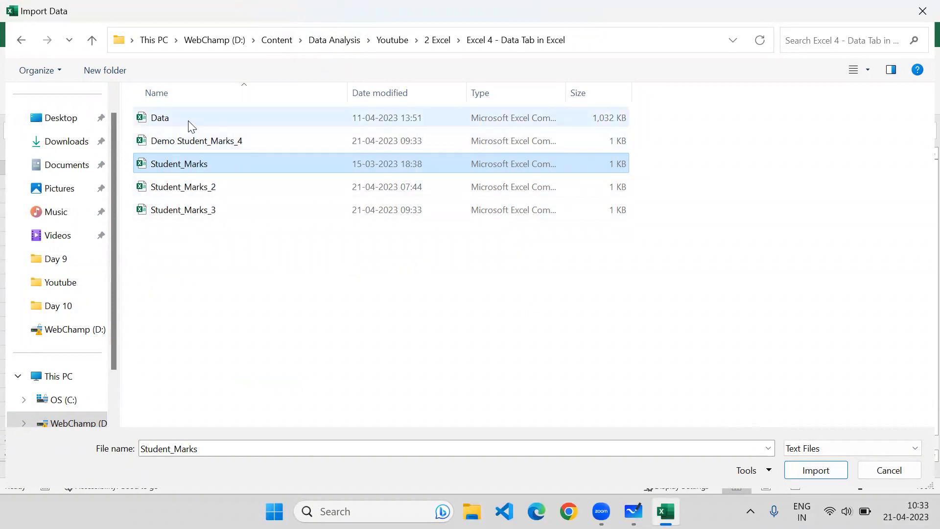
- Import Student_Info from the Downloads folder and move its preview so all of it is in view
click(65, 143)
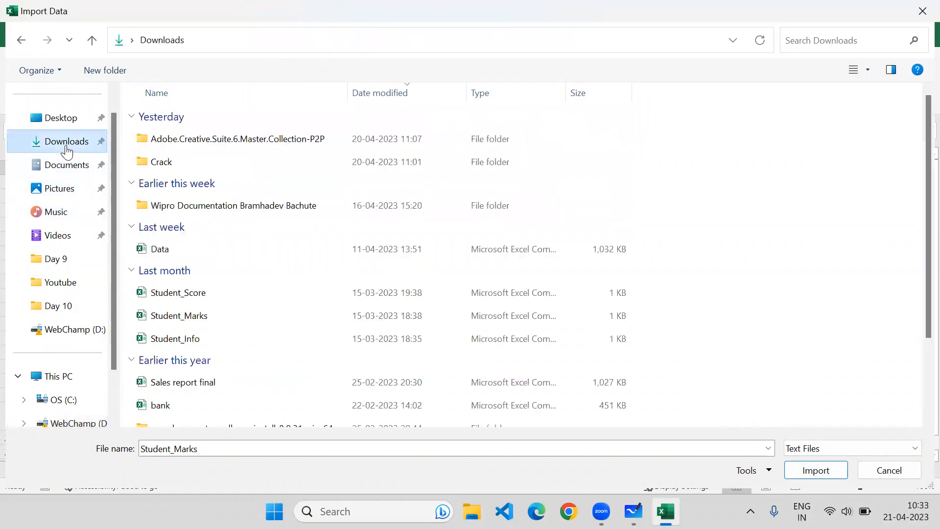
click(237, 341)
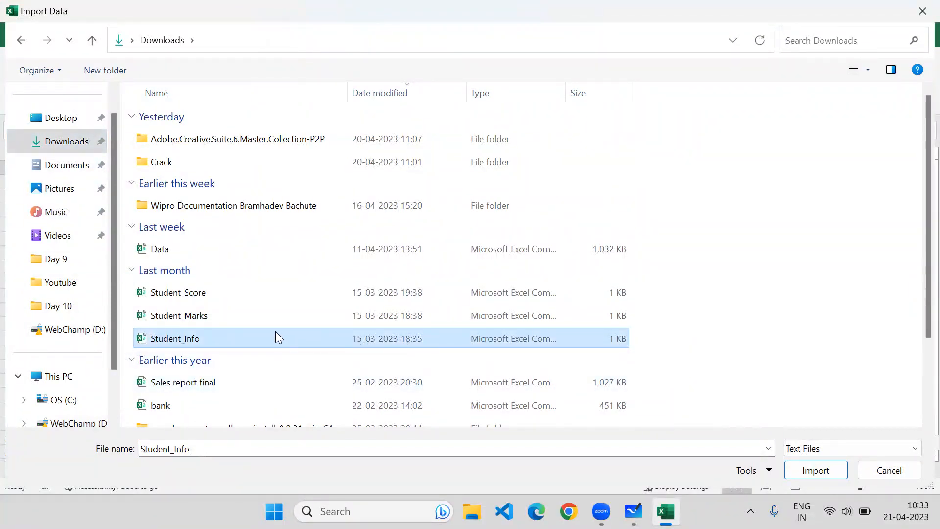
click(807, 471)
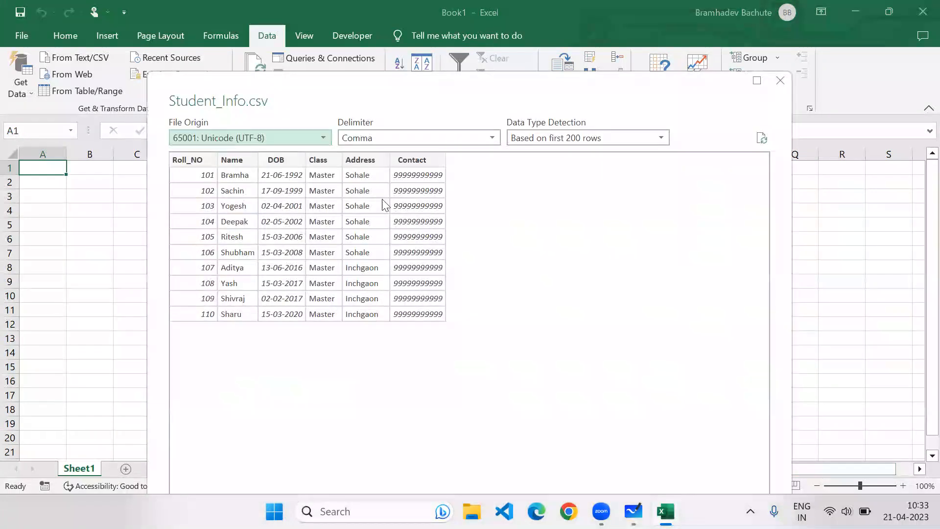
drag(455, 98, 434, 53)
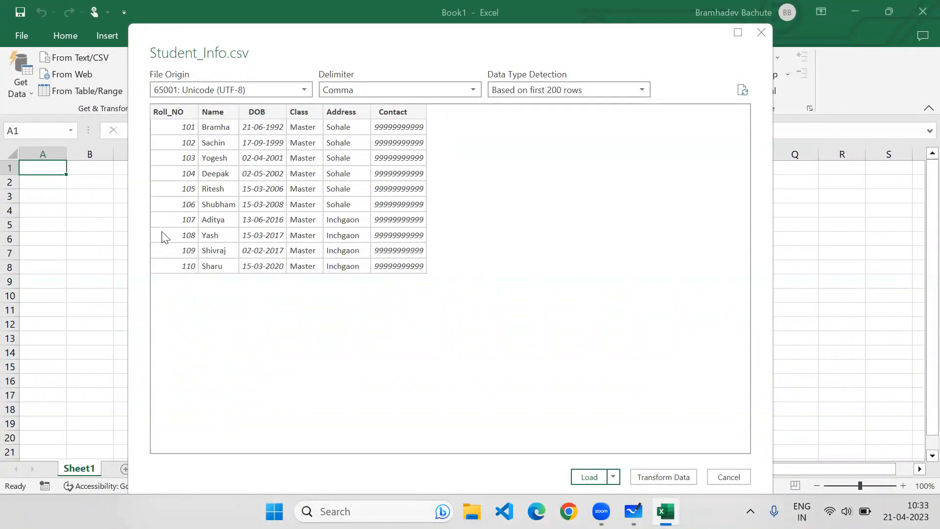
- Examine the file origin, delimiter, data type detection and load choices offered for the Student_Info import
click(300, 92)
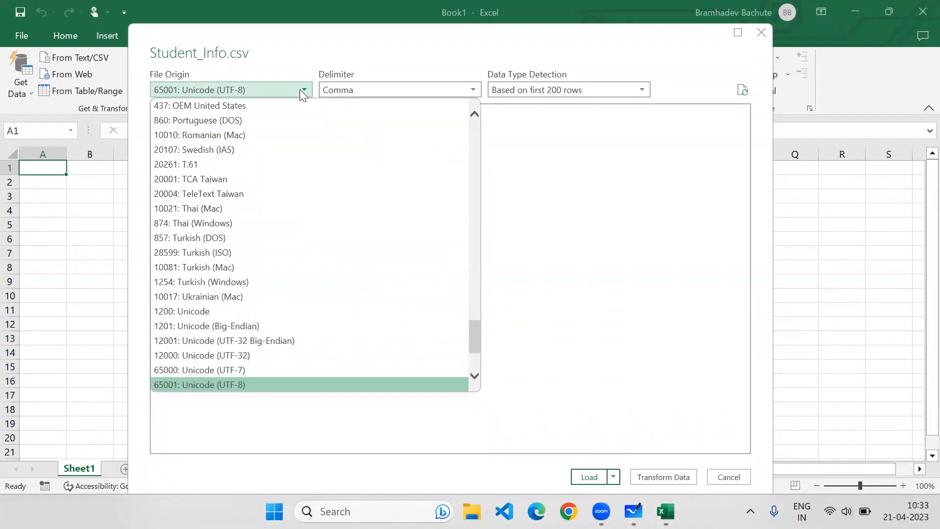
click(299, 89)
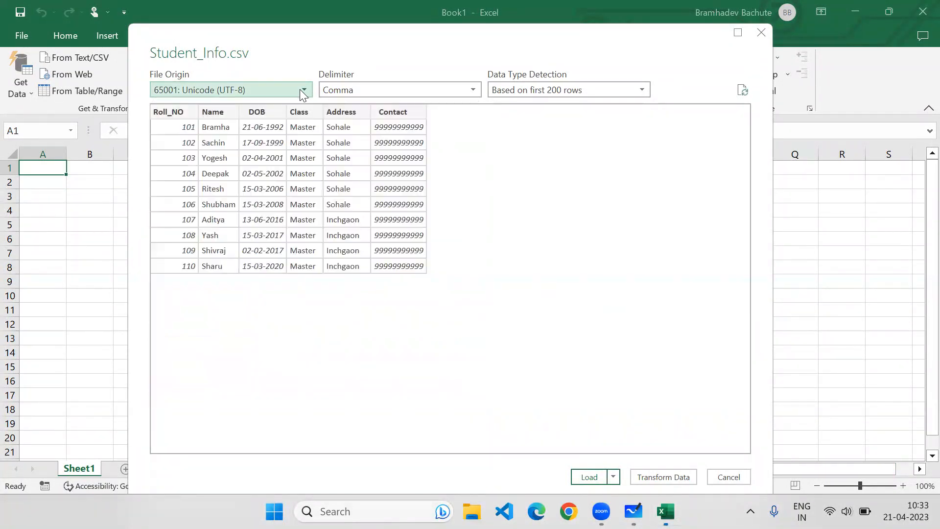
click(356, 89)
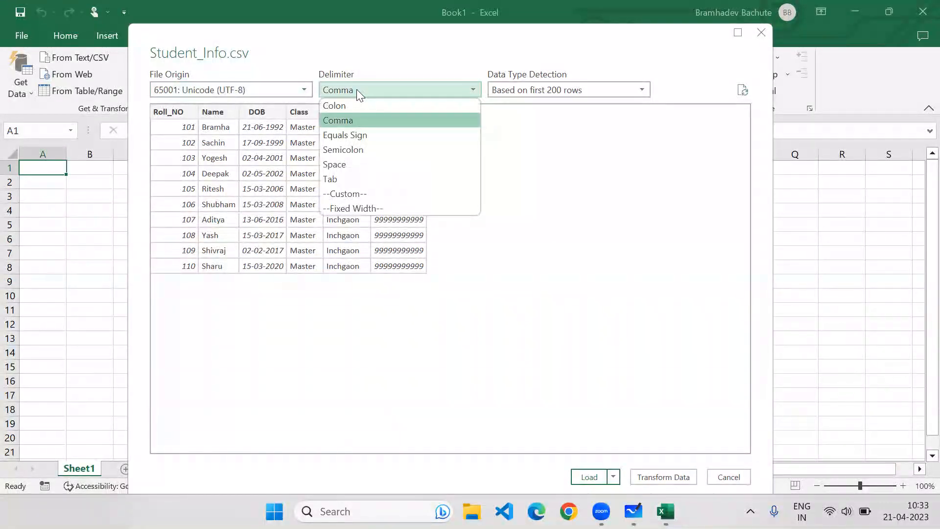
click(369, 89)
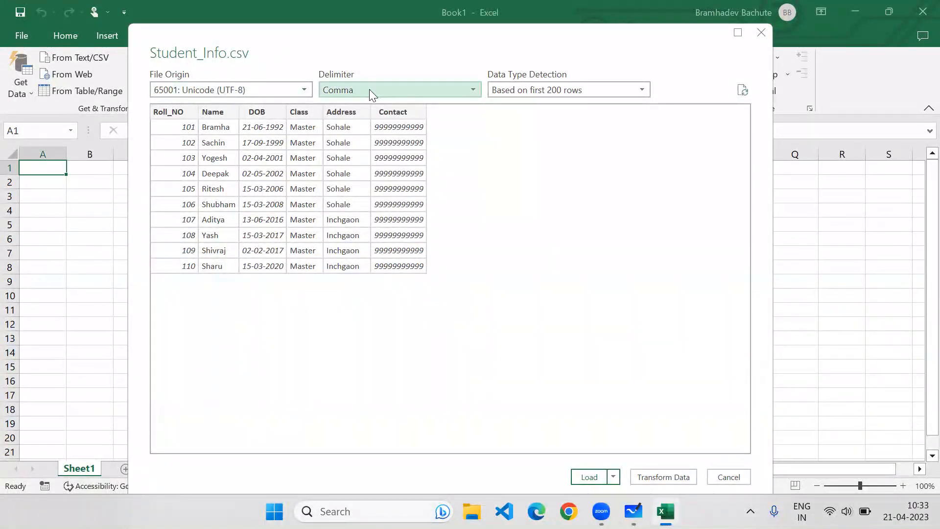
click(542, 90)
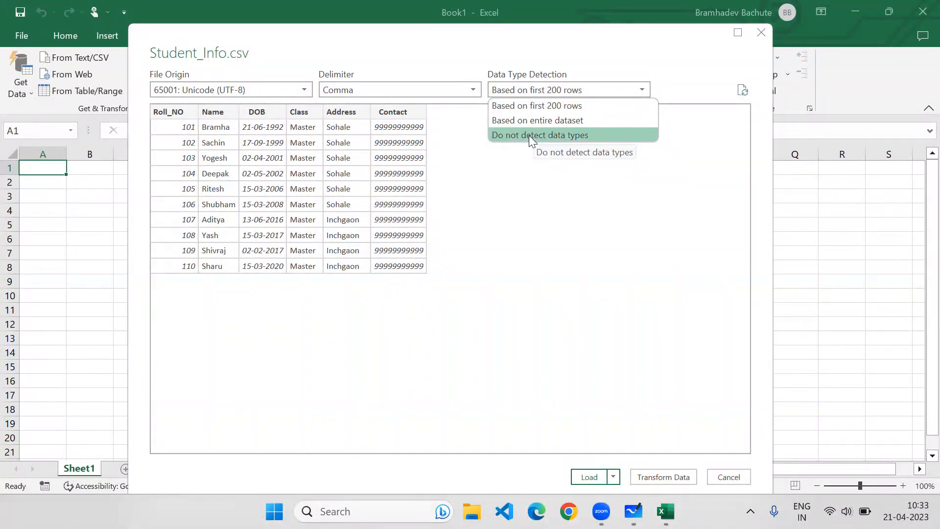
click(538, 238)
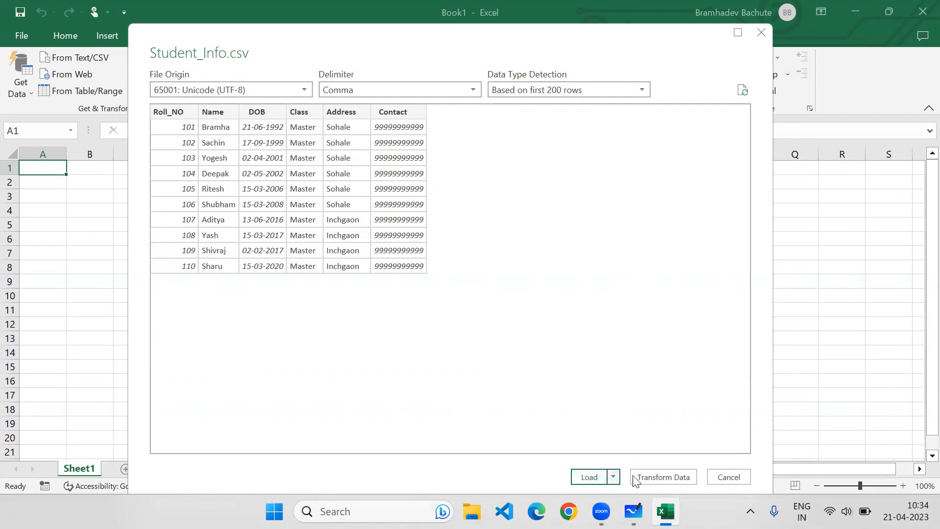
click(613, 477)
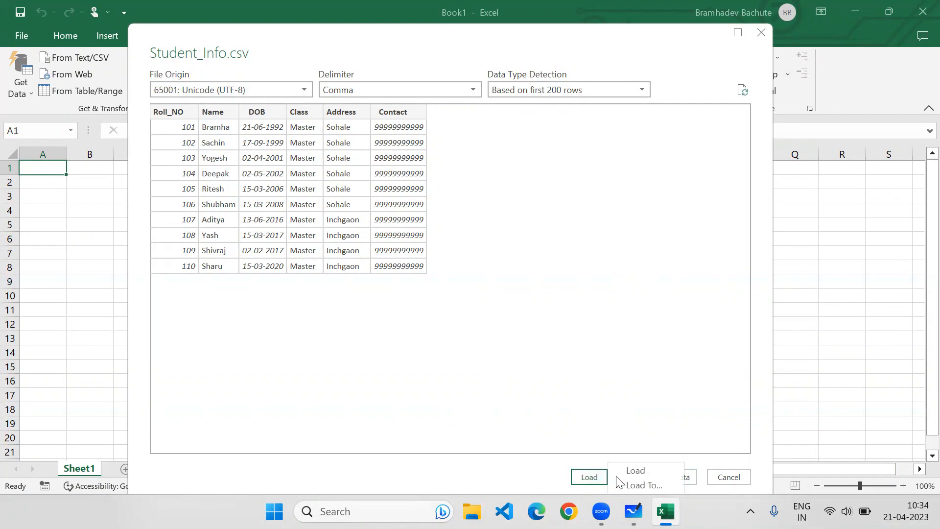
click(642, 396)
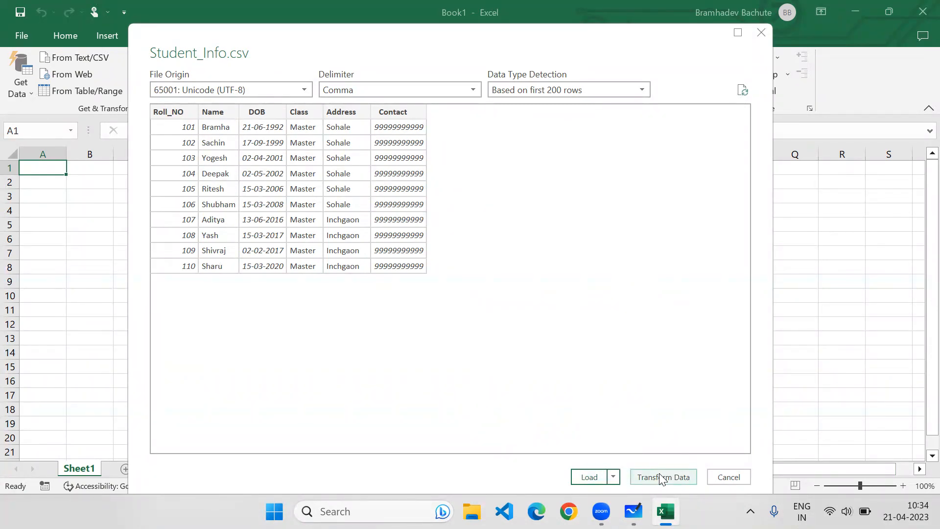
- Load the Student_Info data into the workbook and delete the empty Sheet1
click(596, 479)
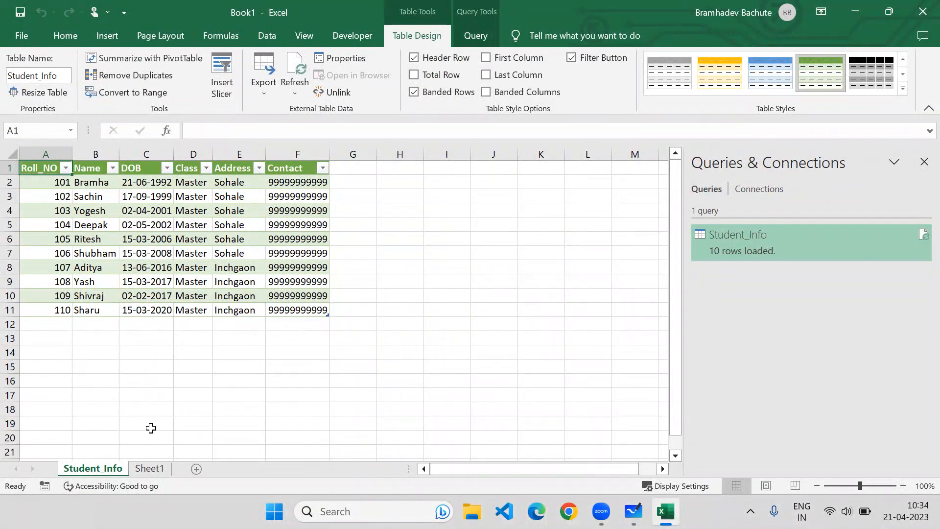
click(148, 469)
right_click(150, 467)
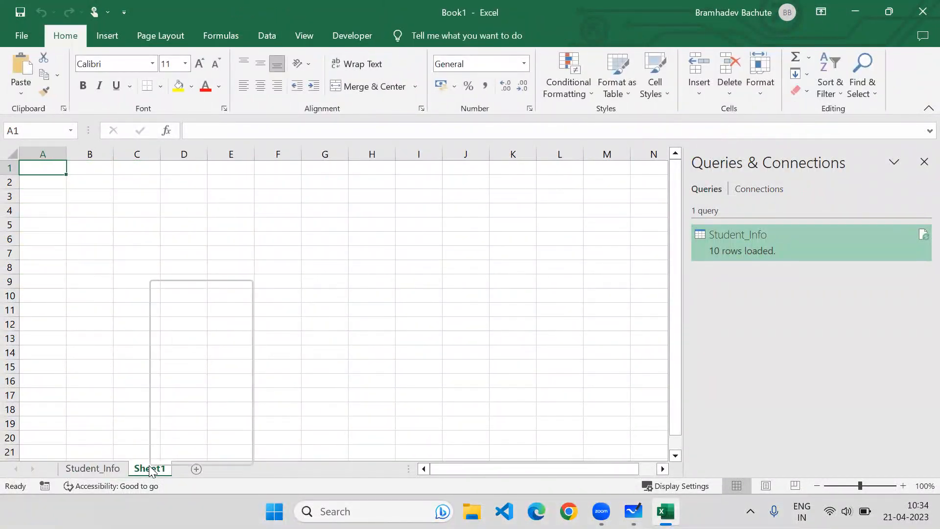
click(191, 307)
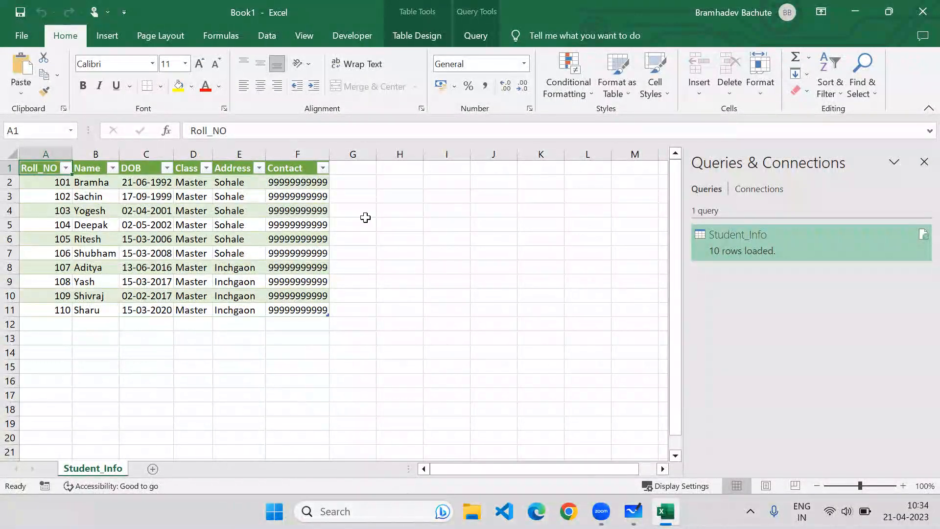
- Launch the Power Query Editor from the Student_Info workbook and show its list of recent sources
click(277, 35)
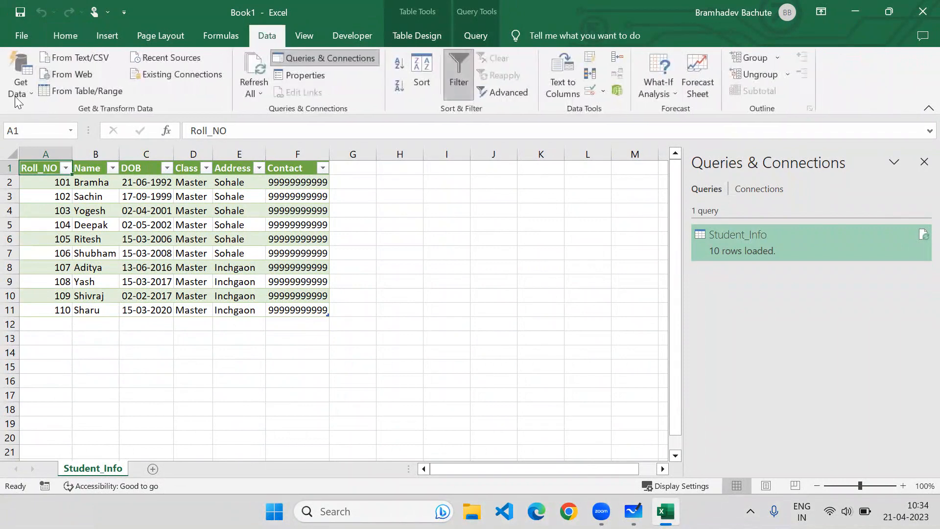
click(16, 95)
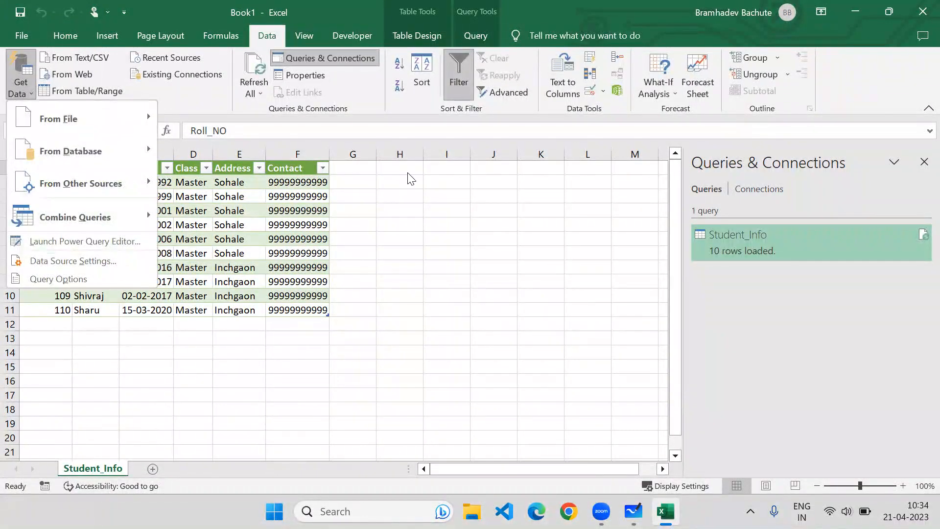
mouse_move(82, 113)
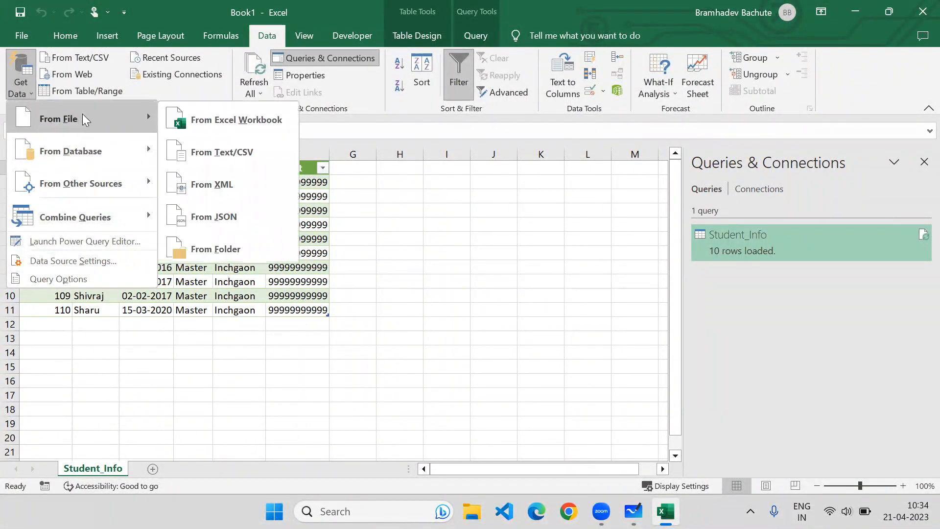
click(68, 242)
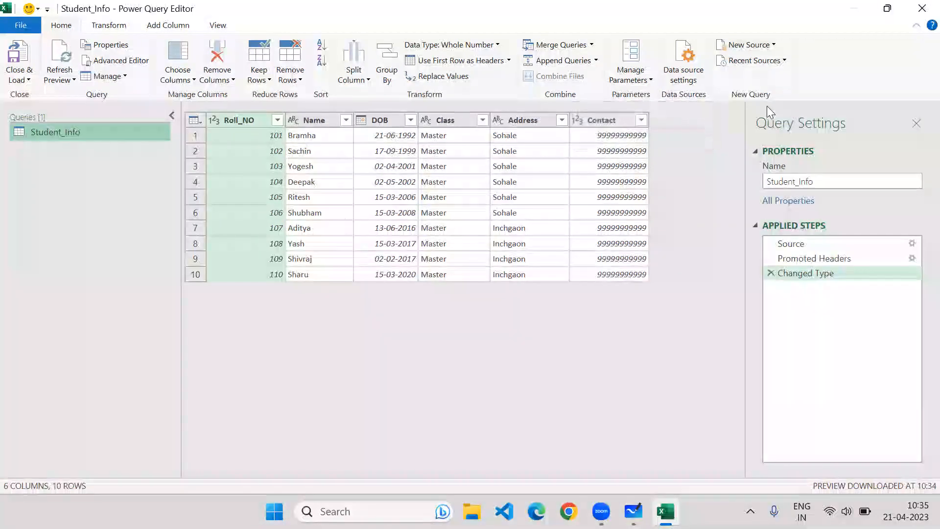
click(774, 62)
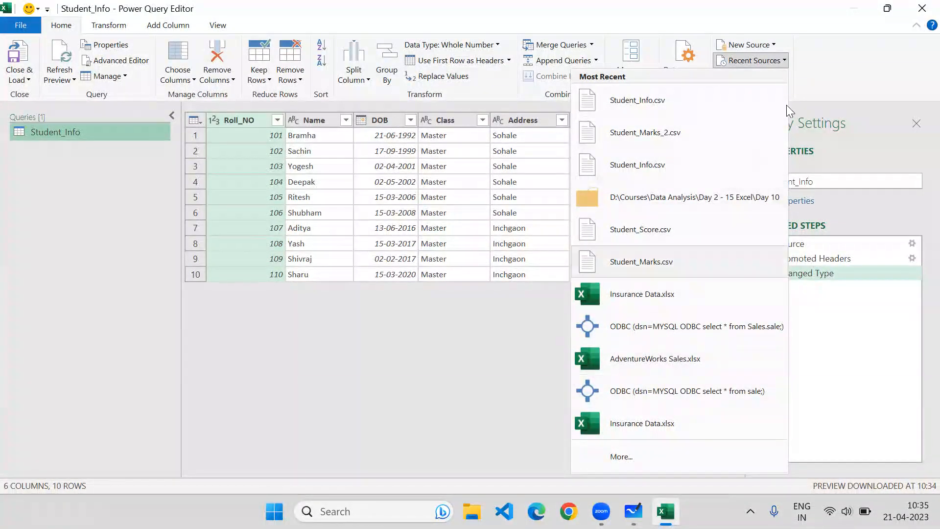
- Add a new Text/CSV source and browse to Content > Data Analysis > Youtube > 2 Excel > Excel 4 - Data Tab in Excel
click(816, 56)
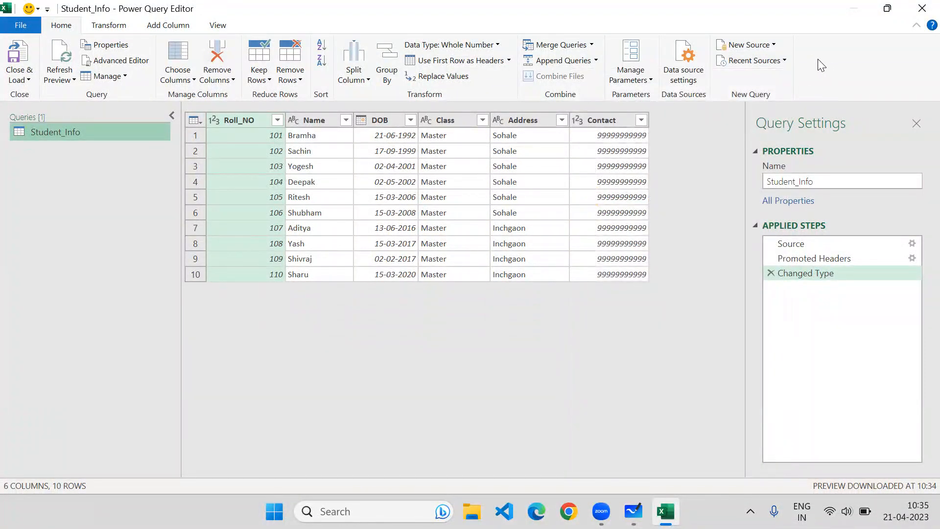
click(772, 46)
mouse_move(754, 61)
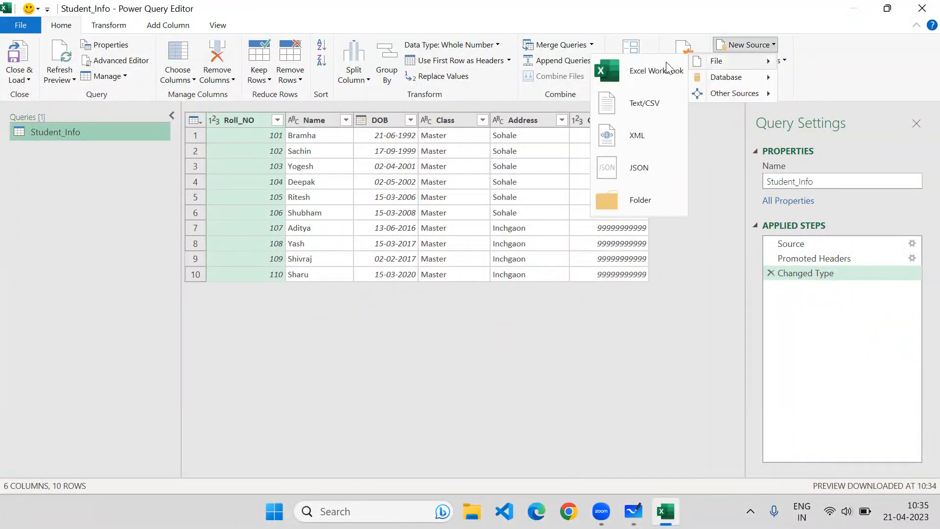
click(632, 108)
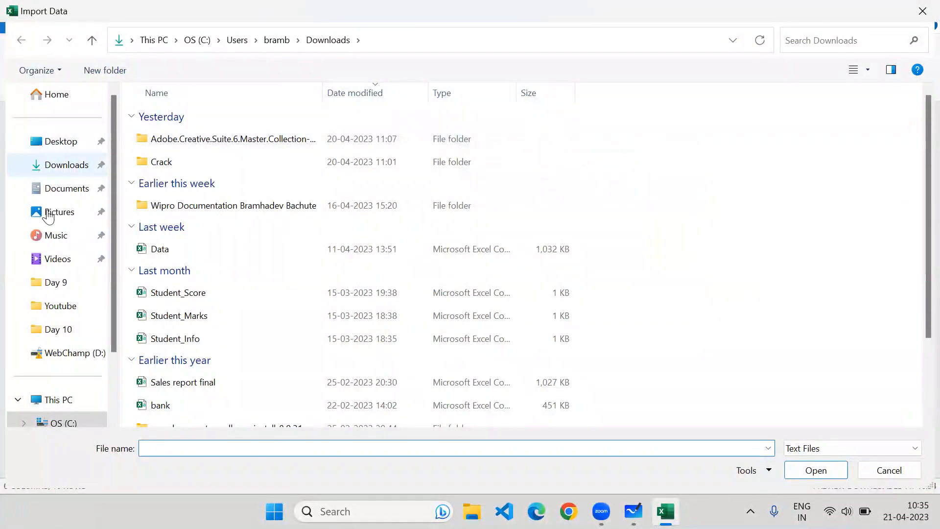
click(65, 312)
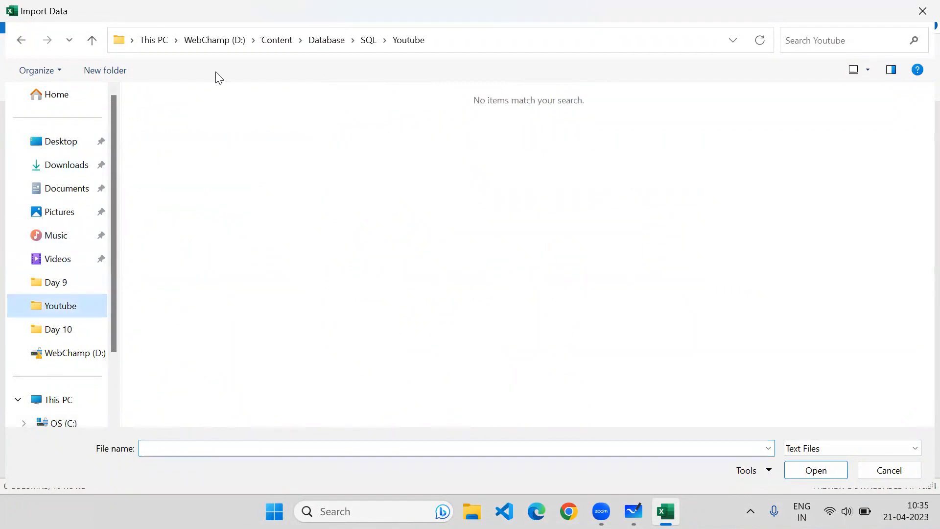
click(277, 42)
click(210, 117)
double_click(209, 118)
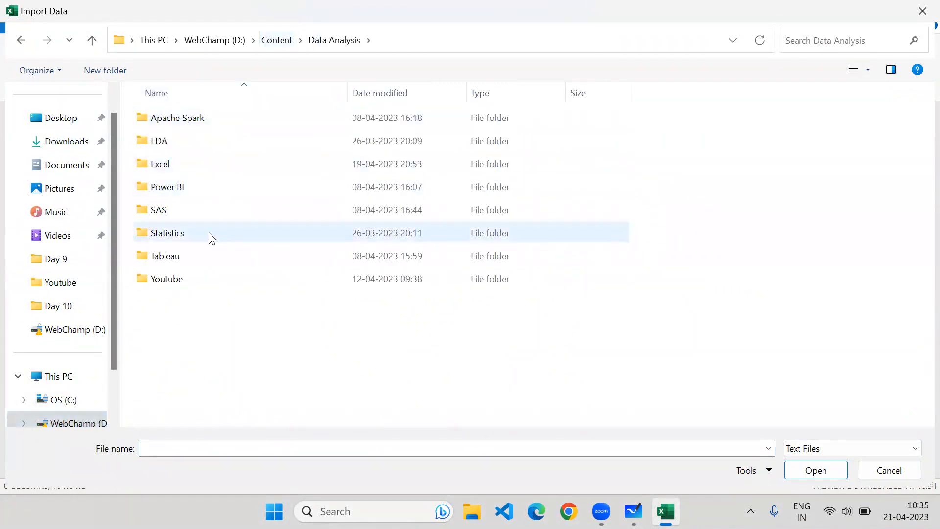
double_click(178, 278)
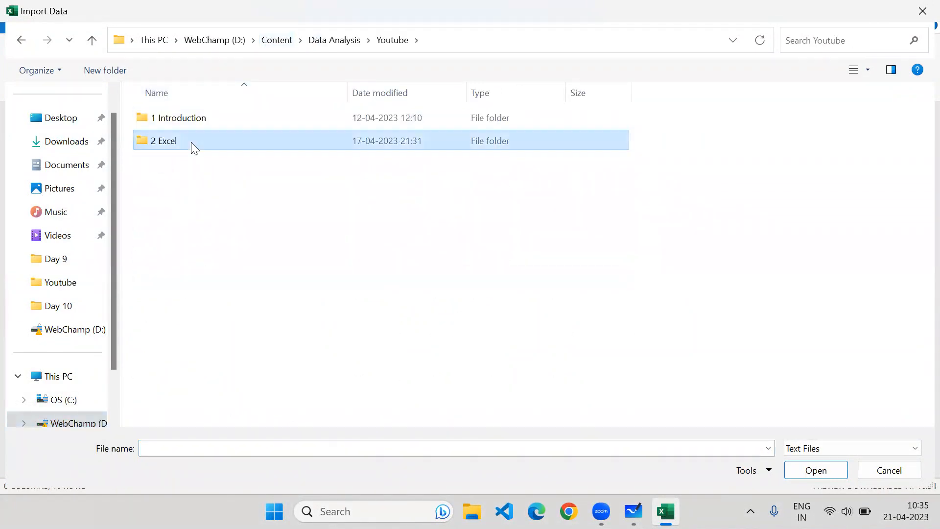
double_click(191, 143)
double_click(201, 214)
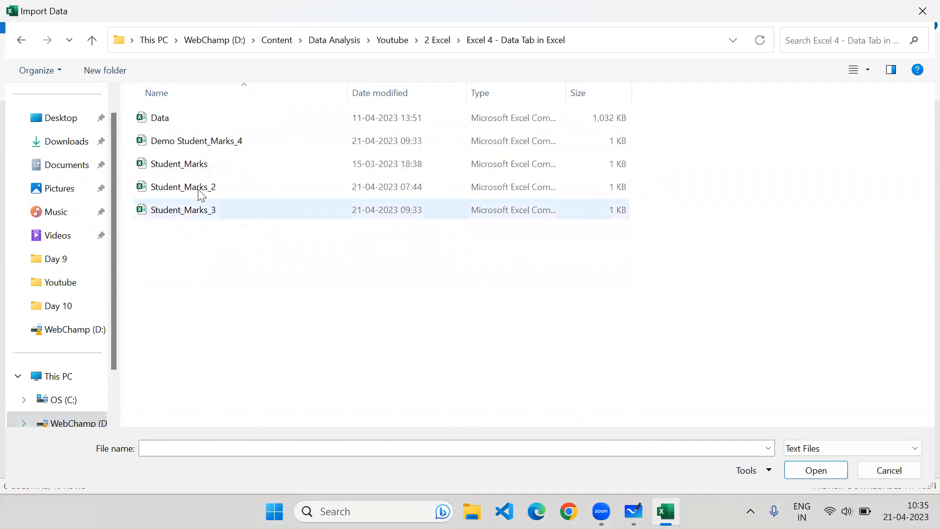
- Import the Student_Marks file as a new query, keeping UTF-8 origin, comma delimiter and type detection based on the first 200 rows
click(215, 165)
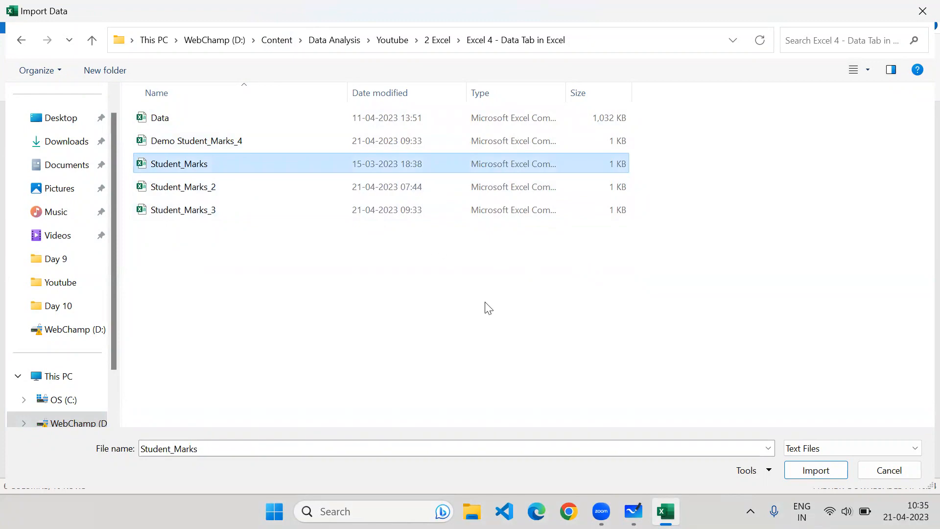
click(812, 471)
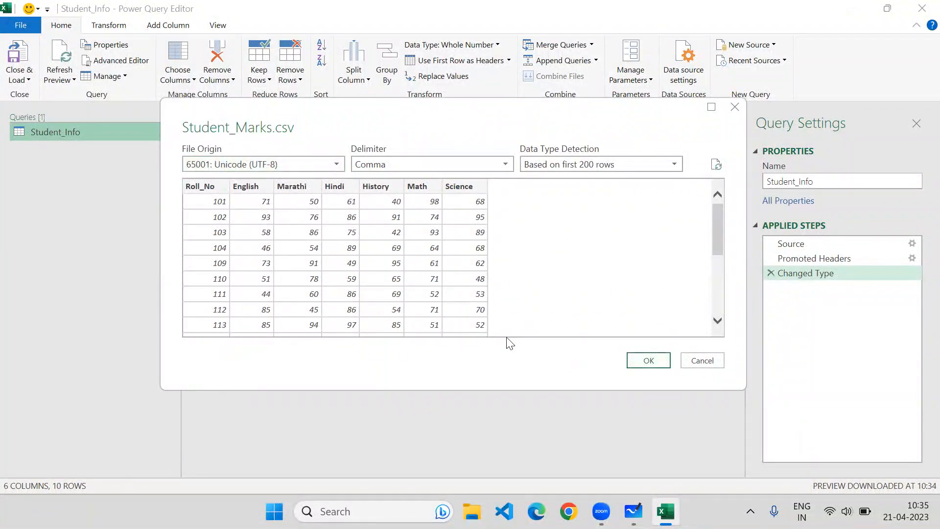
click(628, 364)
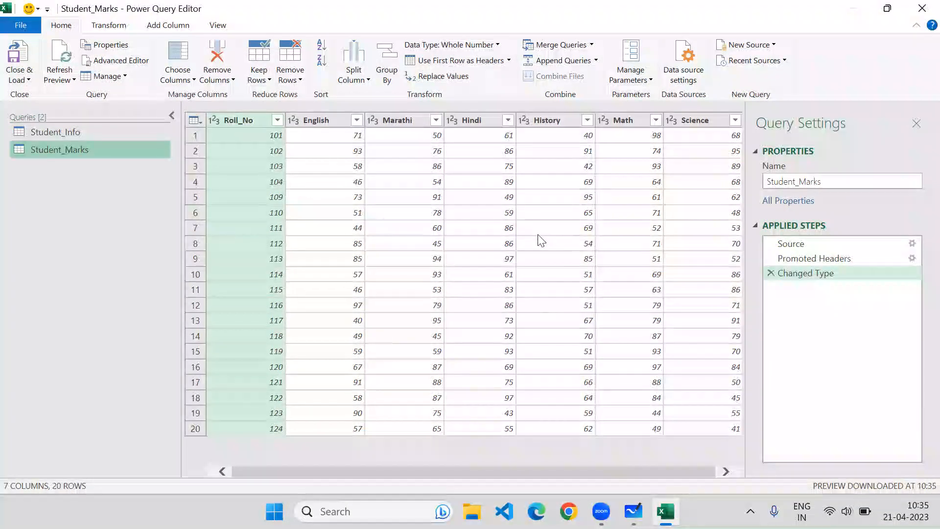
- Compare the data previews of the Student_Info and Student_Marks queries
click(104, 134)
click(100, 148)
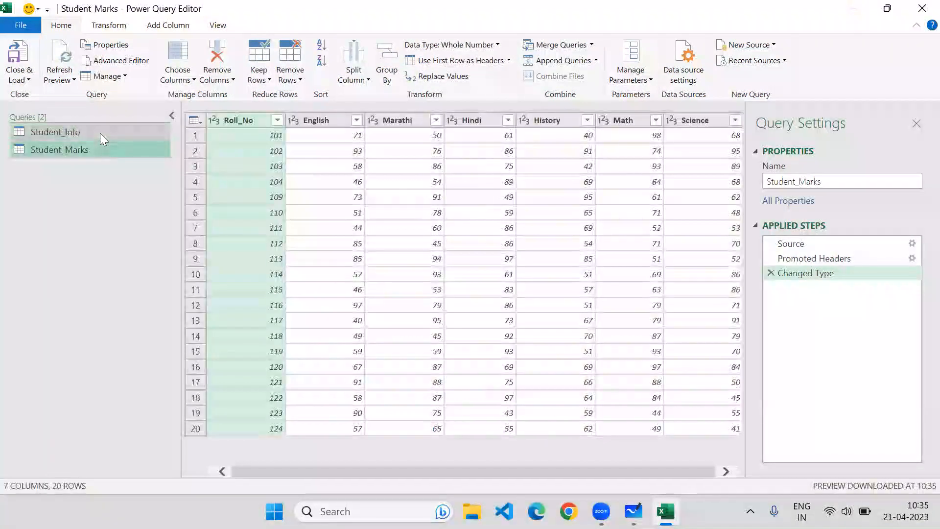
click(100, 133)
click(100, 148)
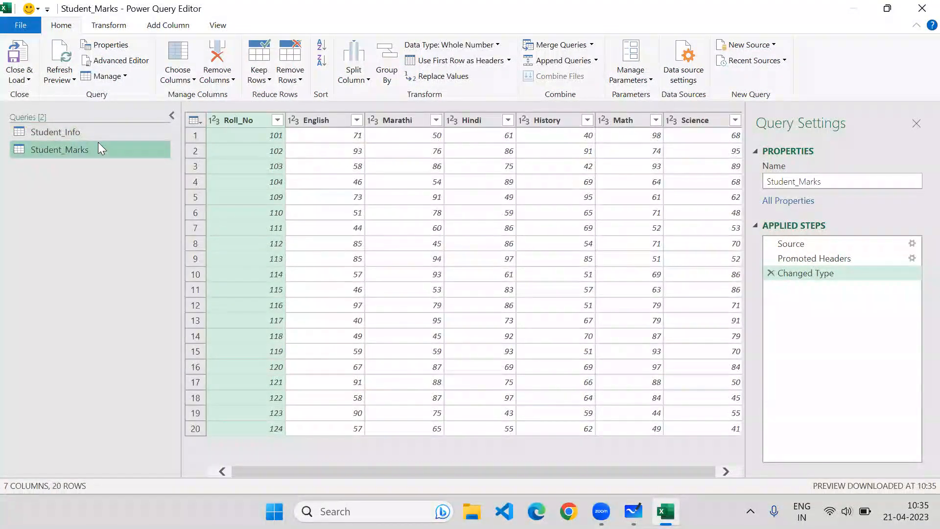
click(83, 132)
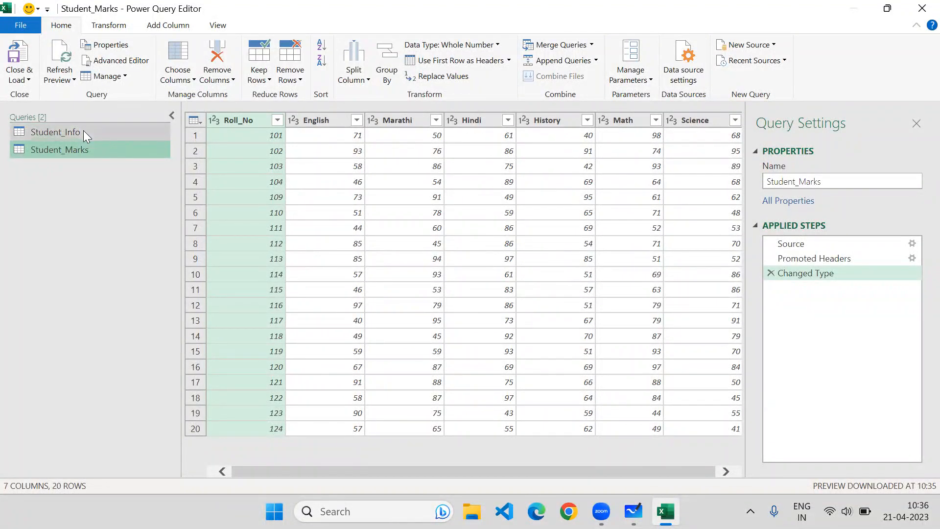
click(93, 150)
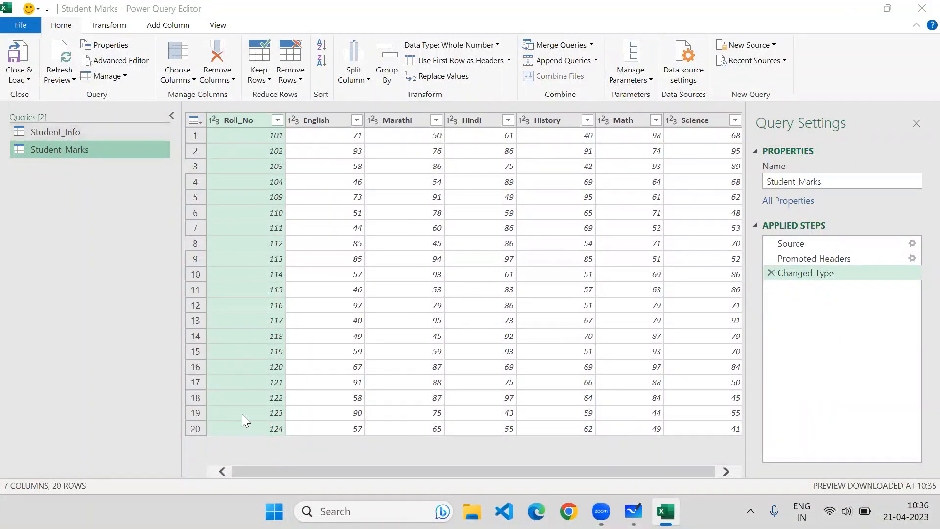
- Examine which Home, Transform and Add Column commands are available for the Student_Marks query
drag(314, 472, 247, 468)
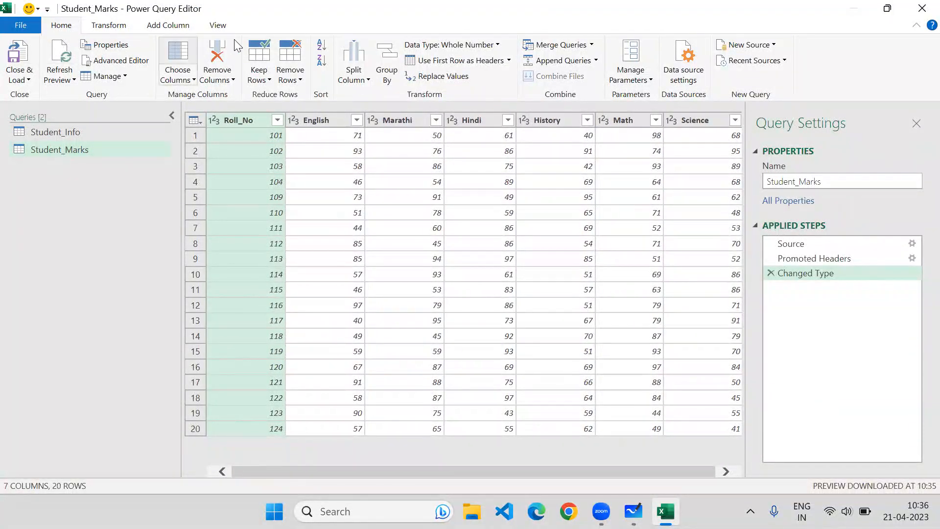
click(121, 25)
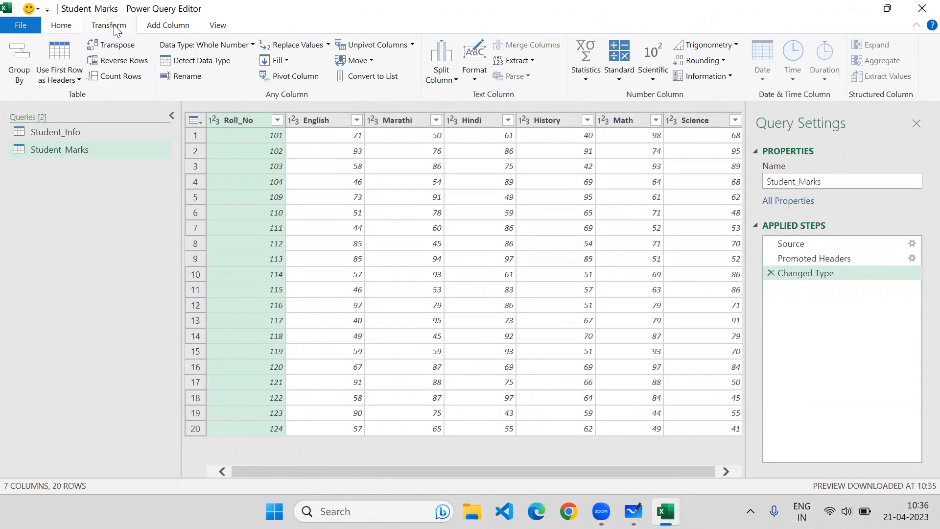
click(70, 29)
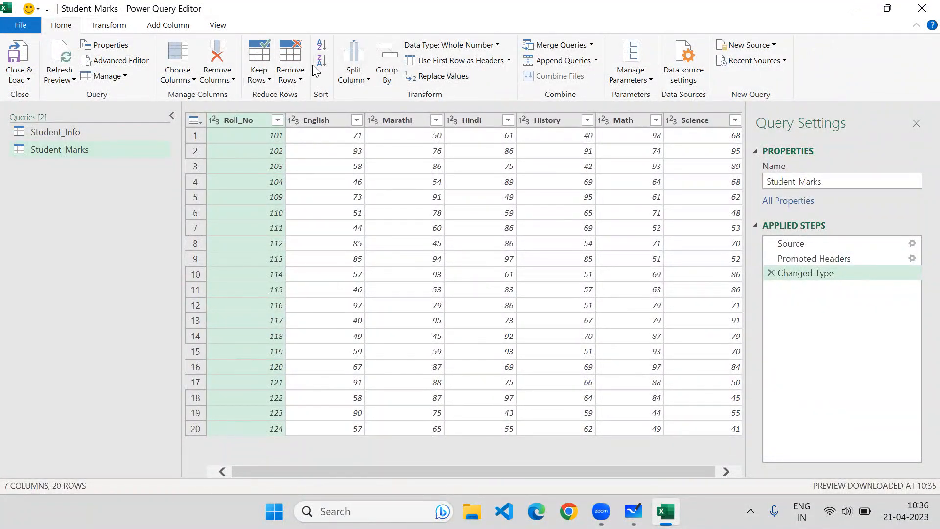
click(123, 30)
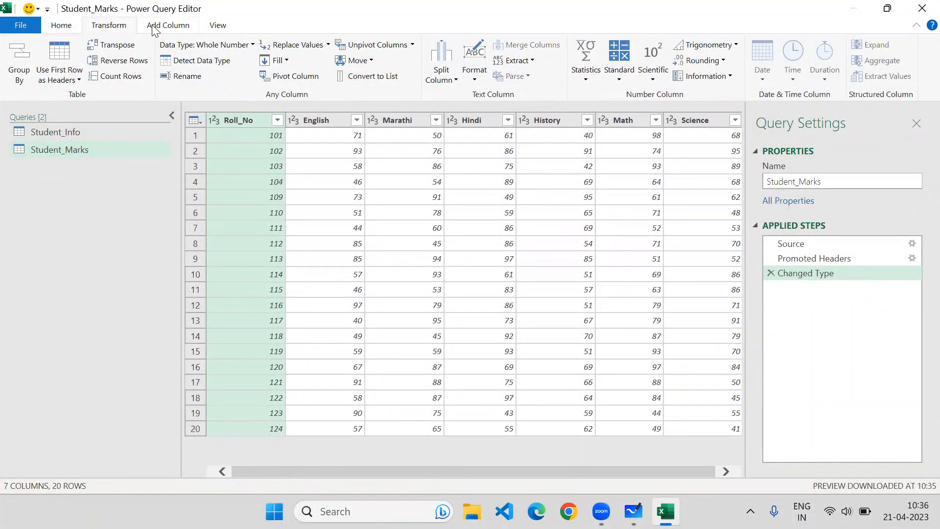
click(155, 30)
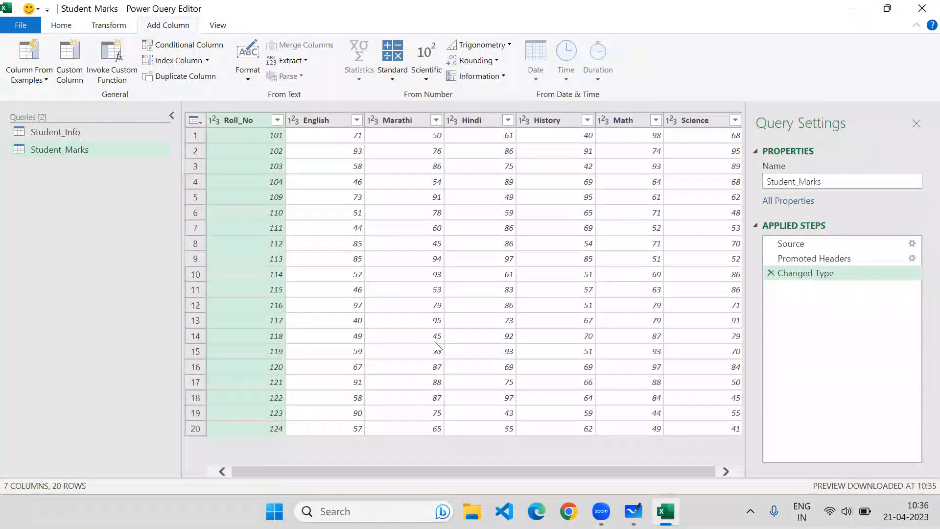
drag(342, 473, 392, 470)
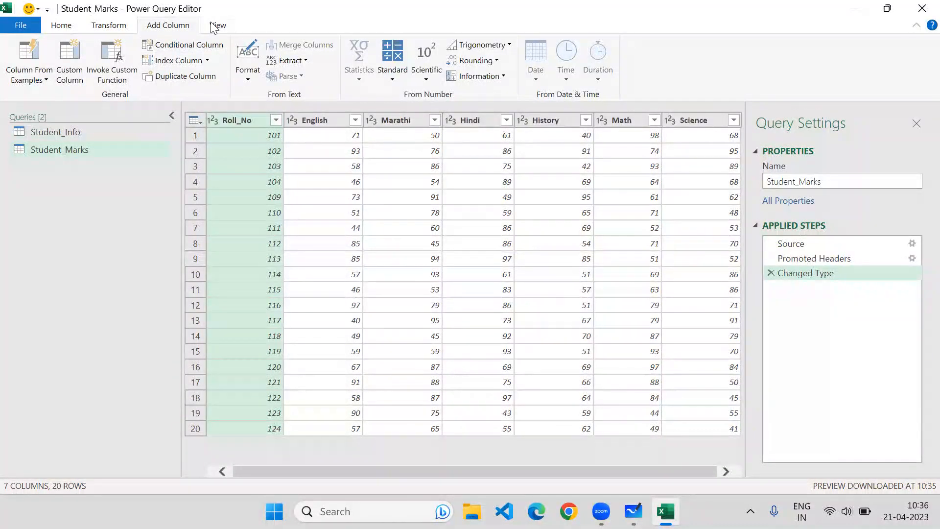
click(68, 28)
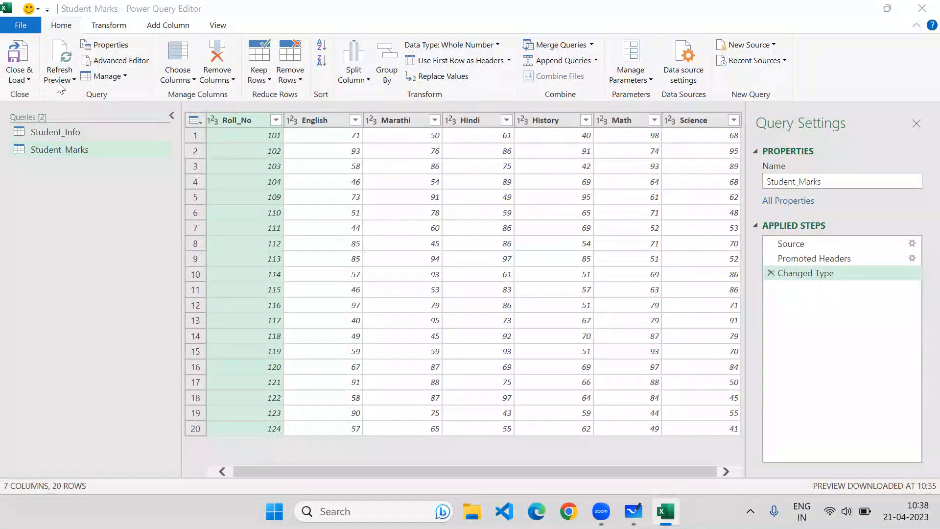
- View the Close & Load choices, and inspect the Source and Changed Type applied steps of Student_Marks
click(28, 80)
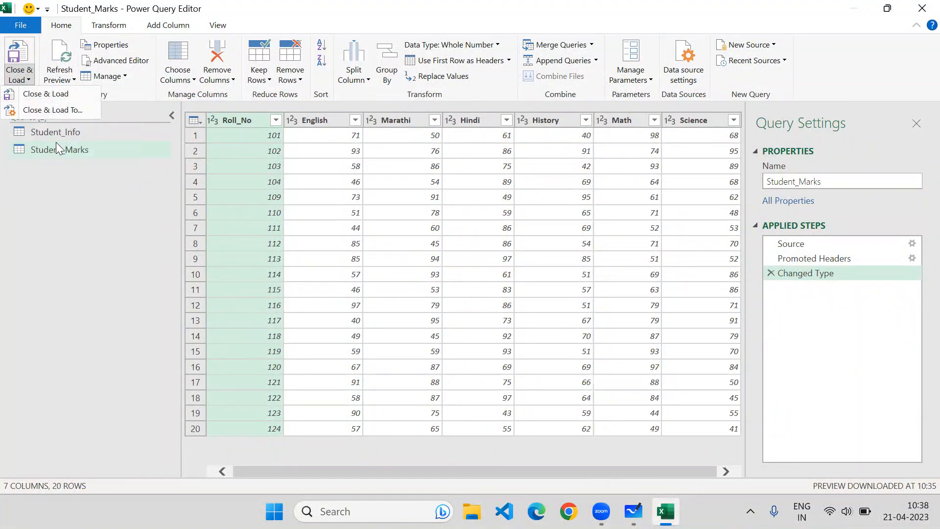
click(54, 247)
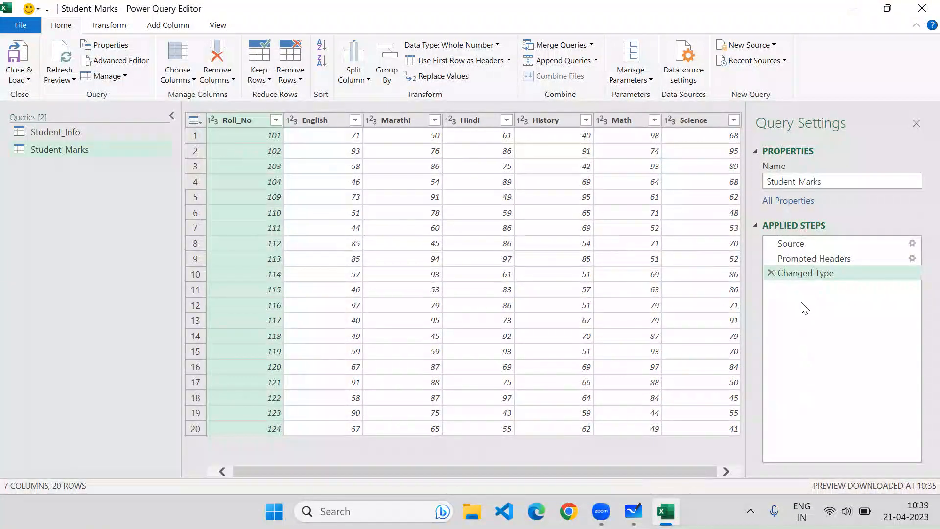
click(813, 246)
click(816, 273)
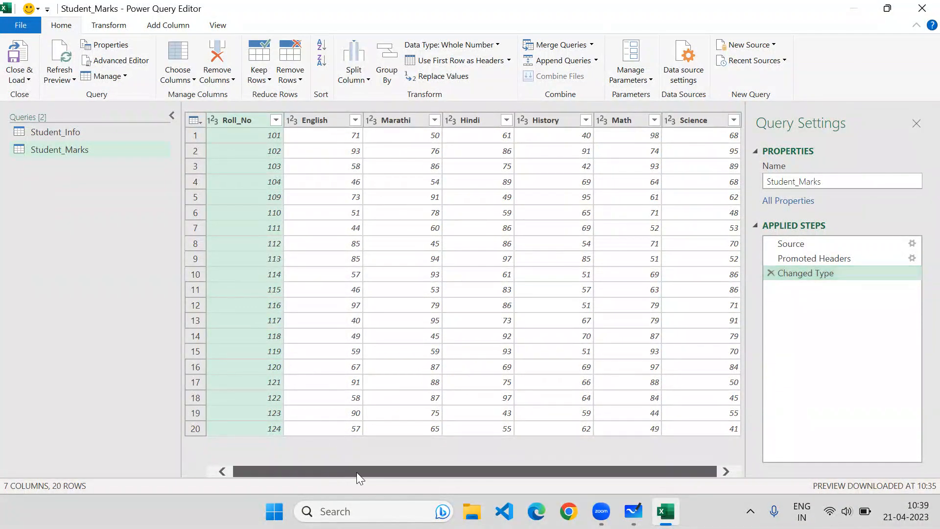
- Check the Refresh Preview choices and review the Student_Info query's properties, keeping its name
click(57, 79)
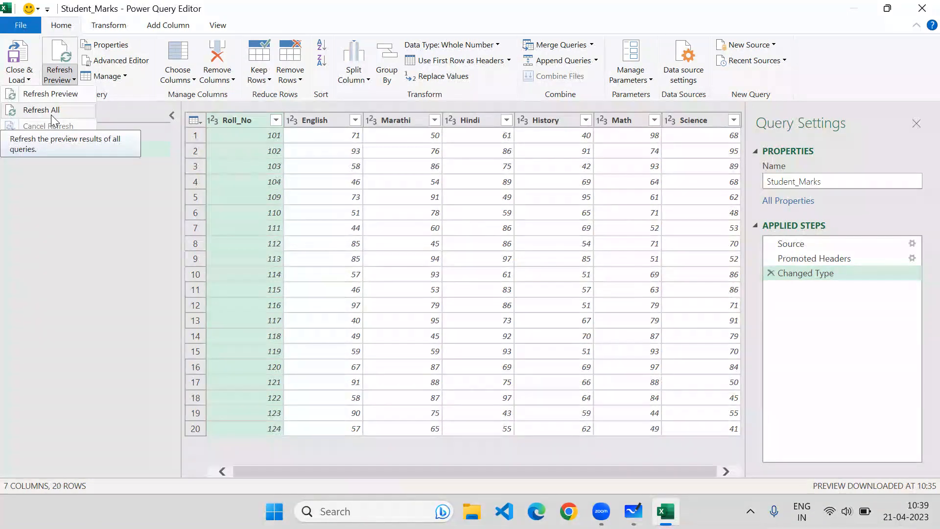
click(106, 152)
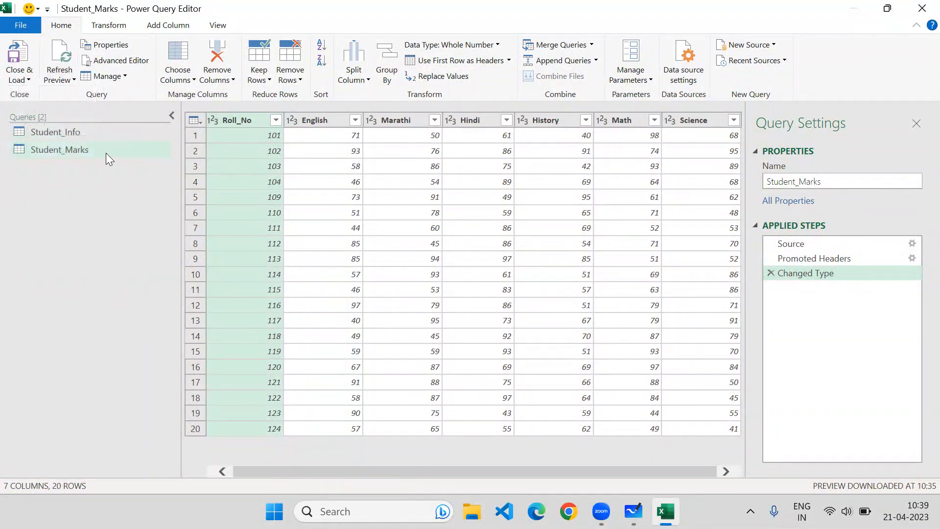
click(100, 134)
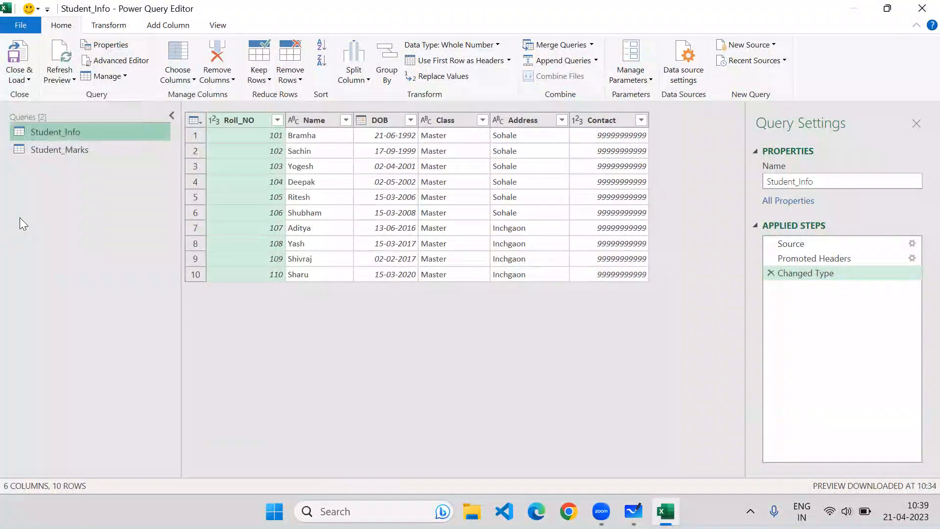
click(115, 43)
drag(396, 197, 328, 203)
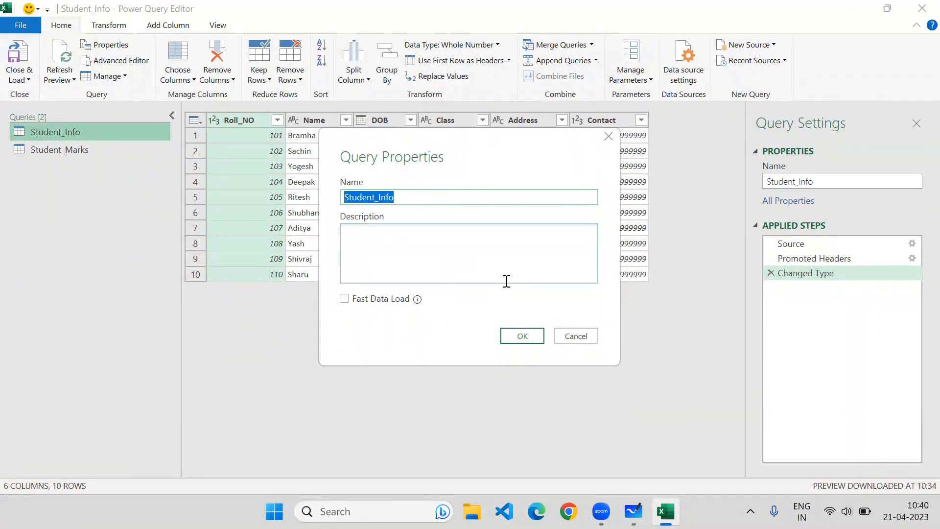
click(522, 337)
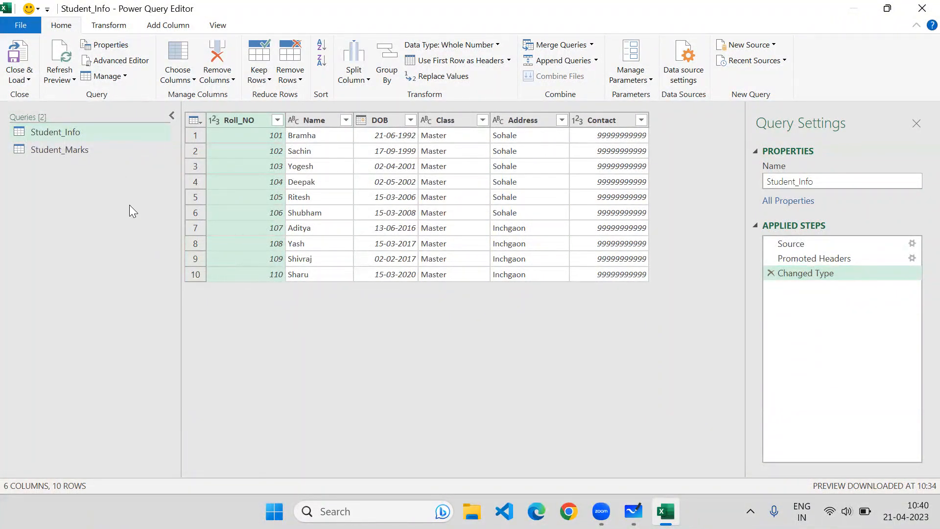
- Duplicate the Student_Marks query
click(78, 149)
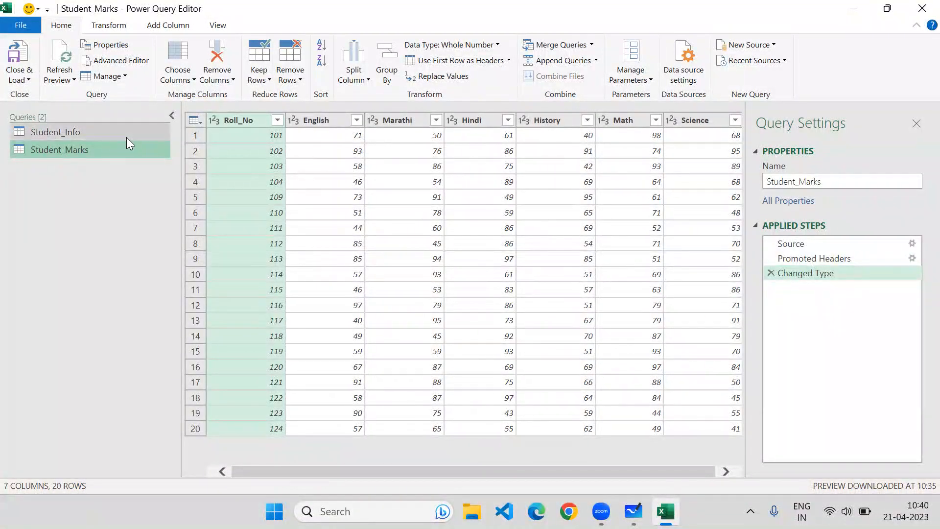
click(116, 77)
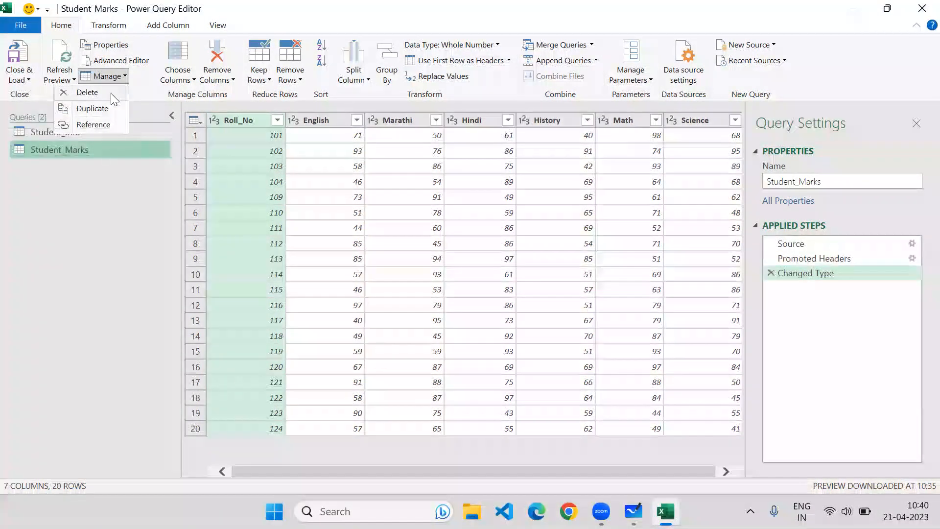
click(58, 187)
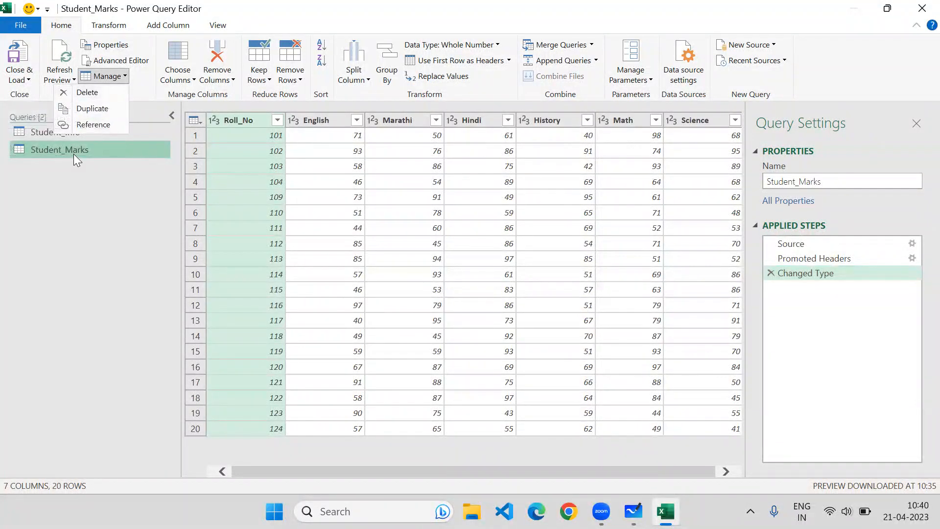
click(99, 110)
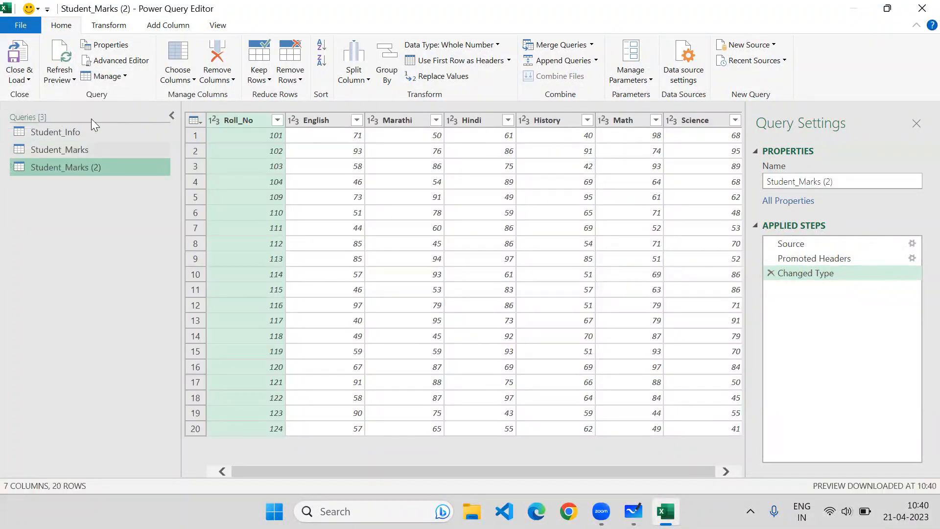
- Create a reference query from the original Student_Marks query
click(109, 78)
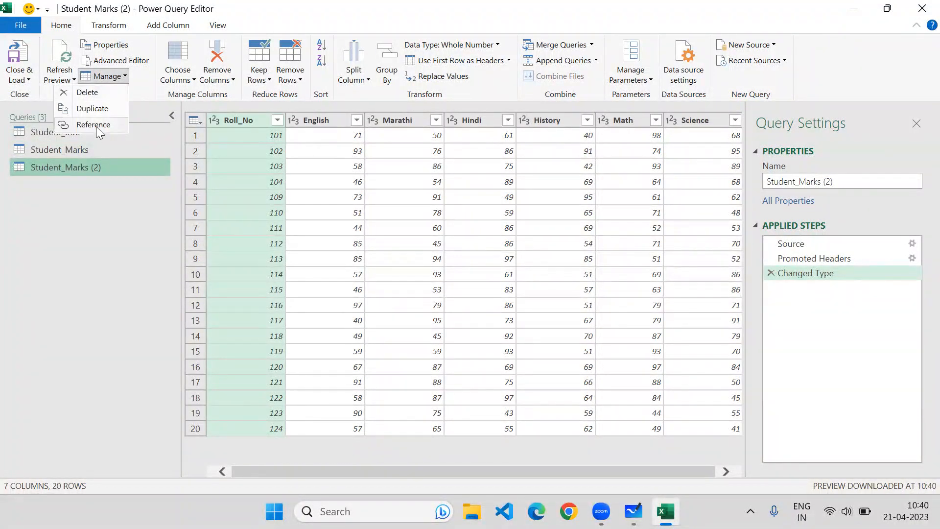
click(90, 149)
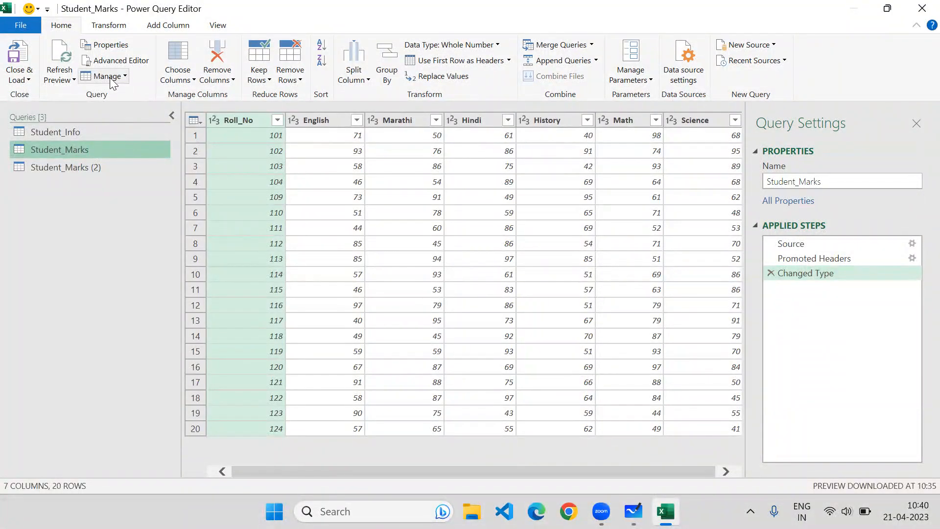
click(111, 79)
click(96, 131)
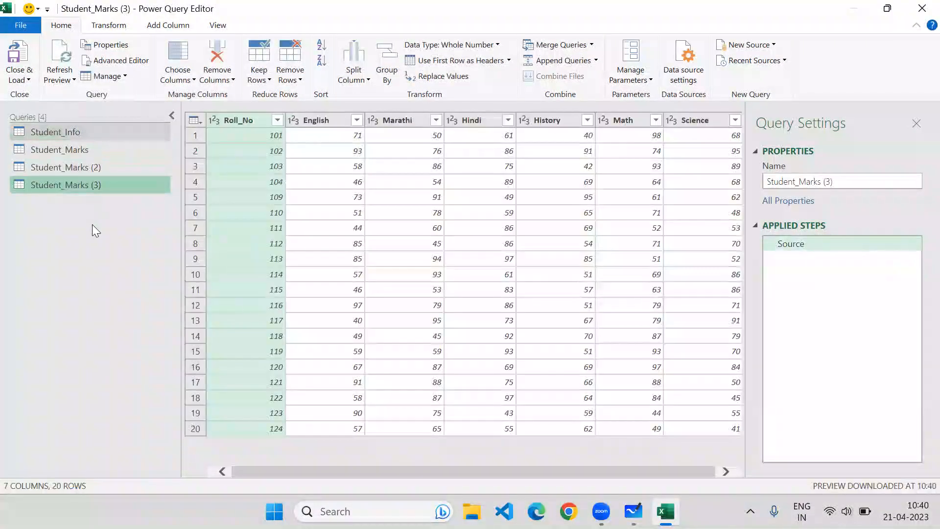
- Compare the applied steps of the duplicate Student_Marks (2) with those of the reference Student_Marks (3)
click(104, 169)
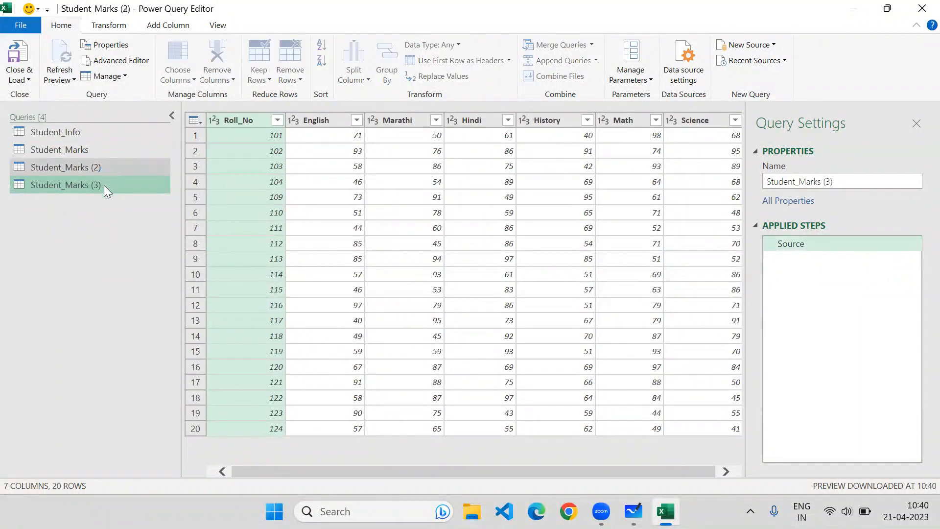
click(104, 186)
click(107, 168)
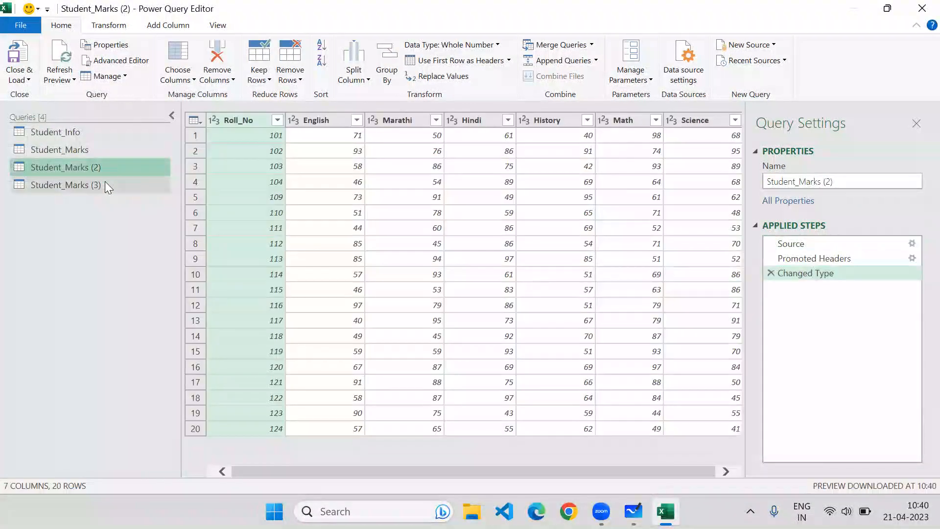
click(106, 183)
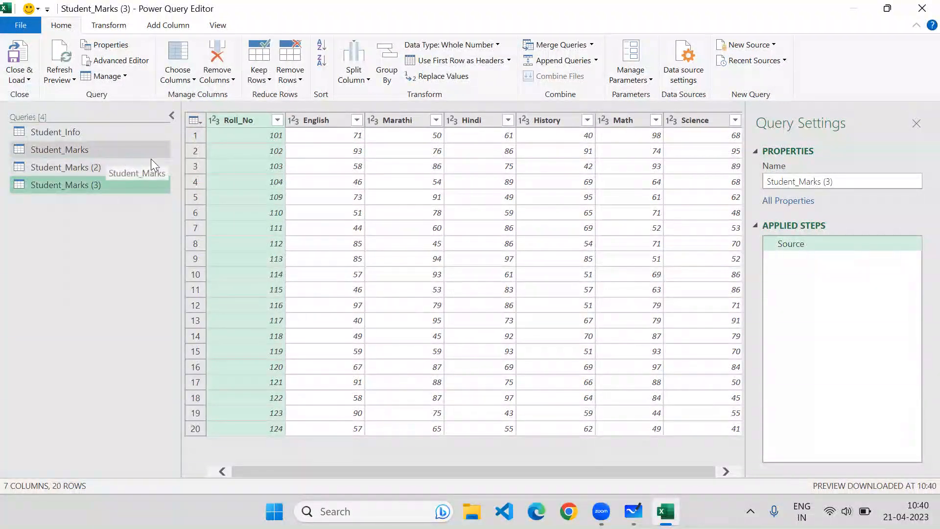
- Remove the English and Marathi columns from the duplicate query Student_Marks (2)
click(107, 167)
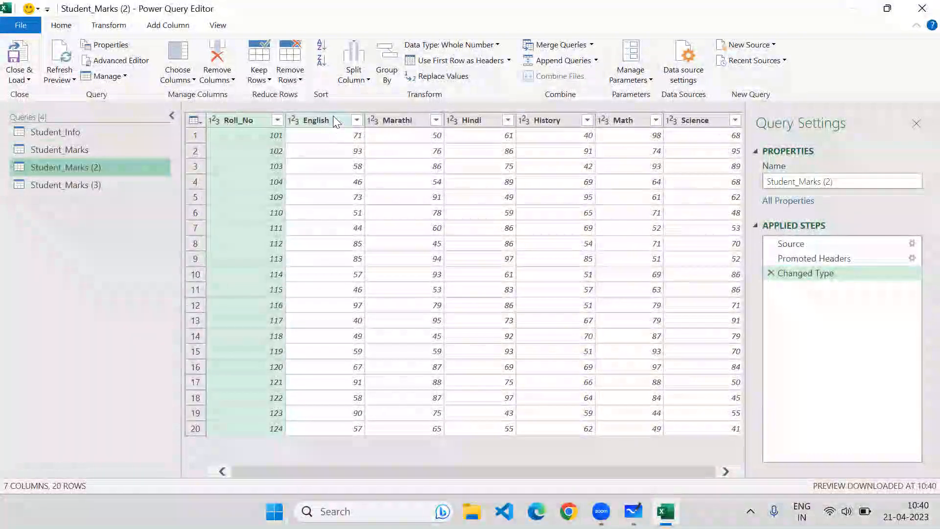
click(333, 120)
ctrl+click(385, 120)
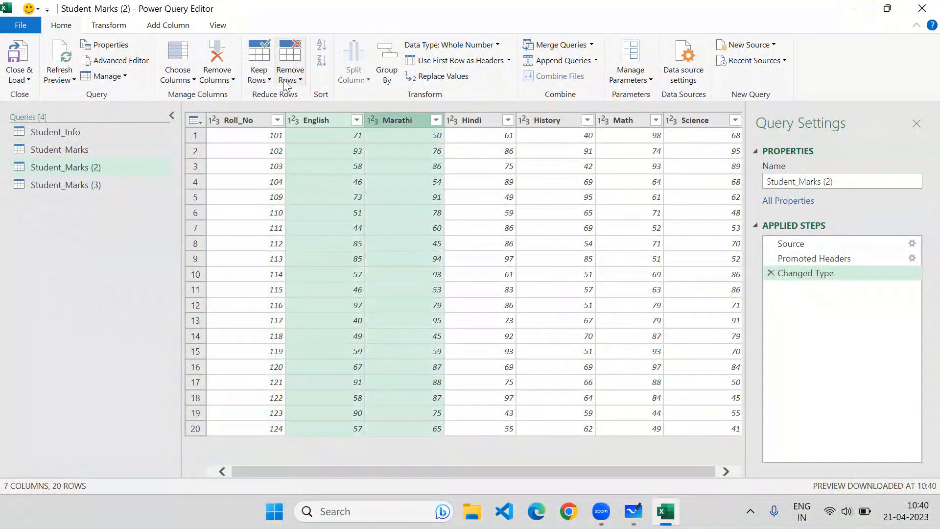
click(229, 79)
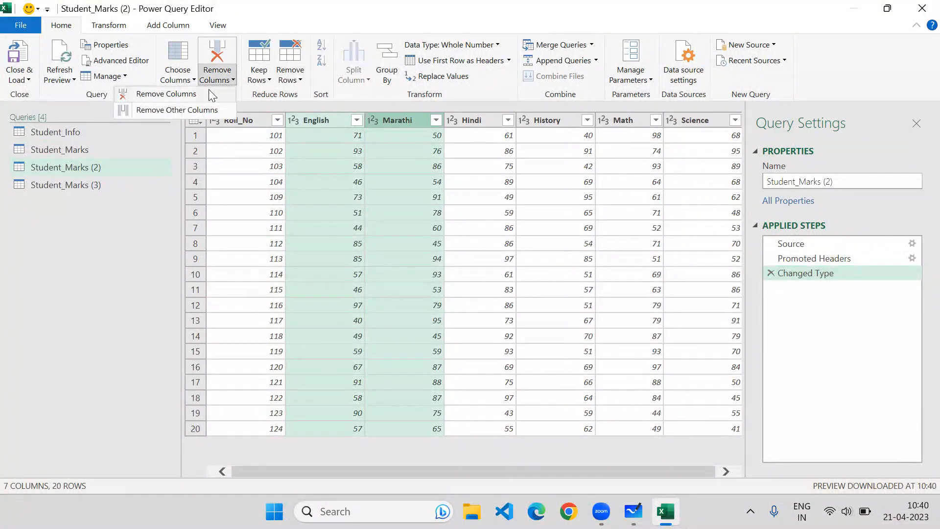
click(206, 93)
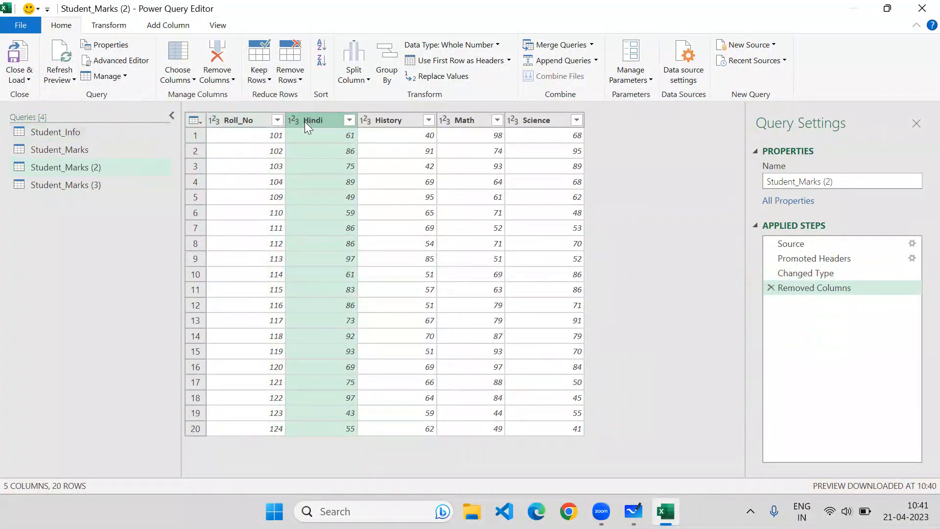
- Check the columns of the original Student_Marks query and of its reference Student_Marks (3)
click(91, 148)
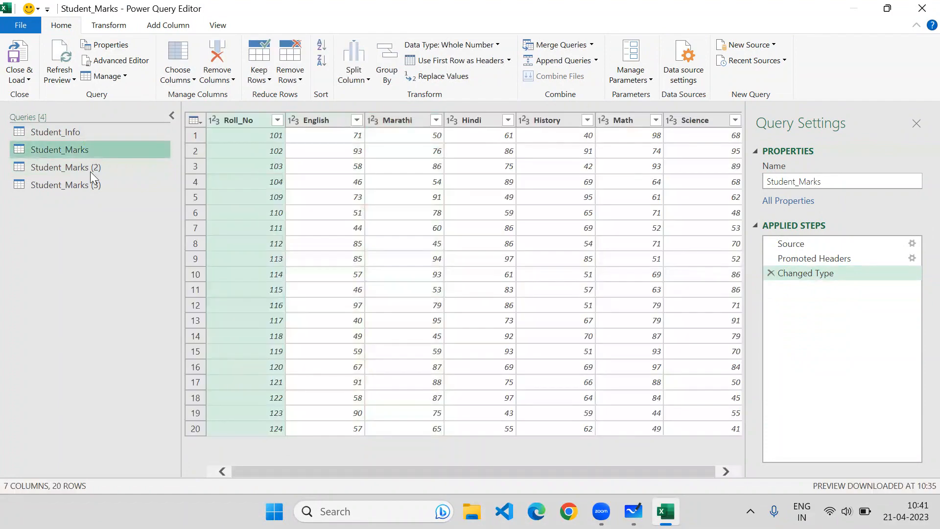
click(86, 186)
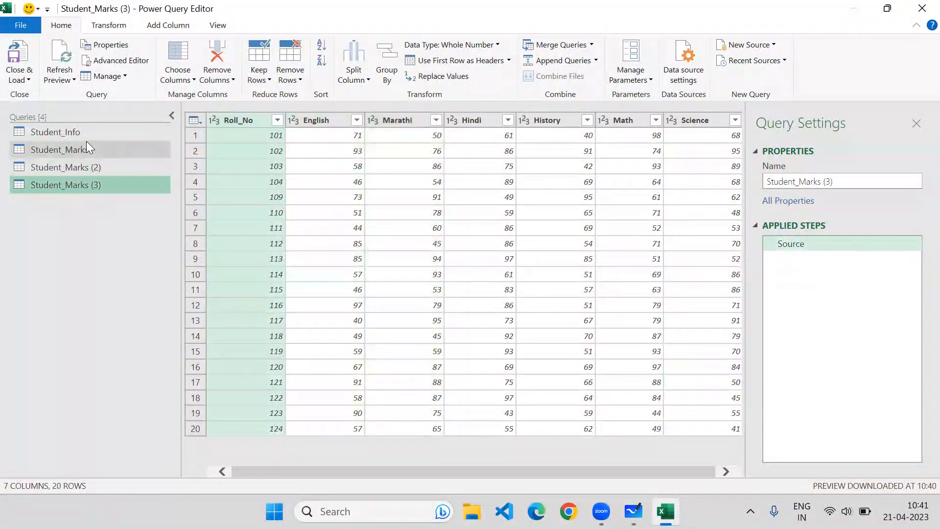
drag(86, 141, 88, 147)
- Remove the Hindi and History columns from the reference query Student_Marks (3) and compare it with Student_Marks
click(88, 182)
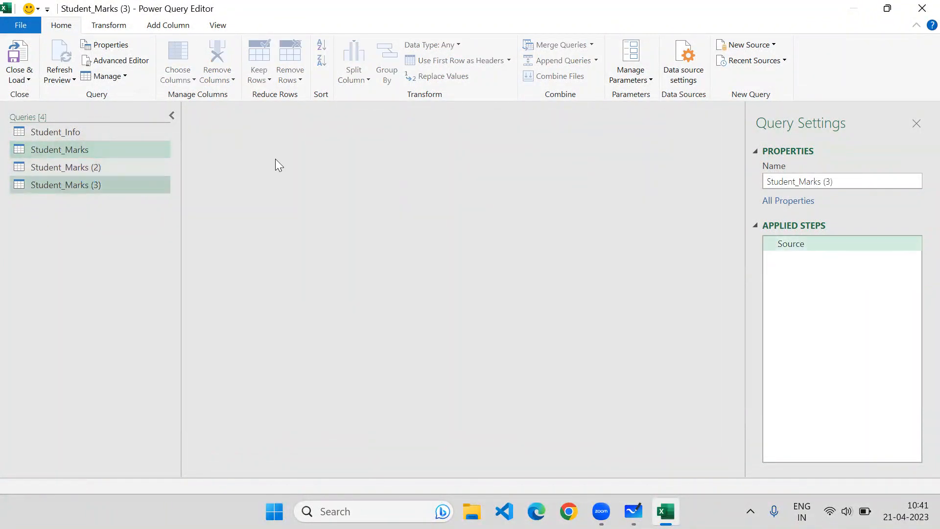
click(333, 121)
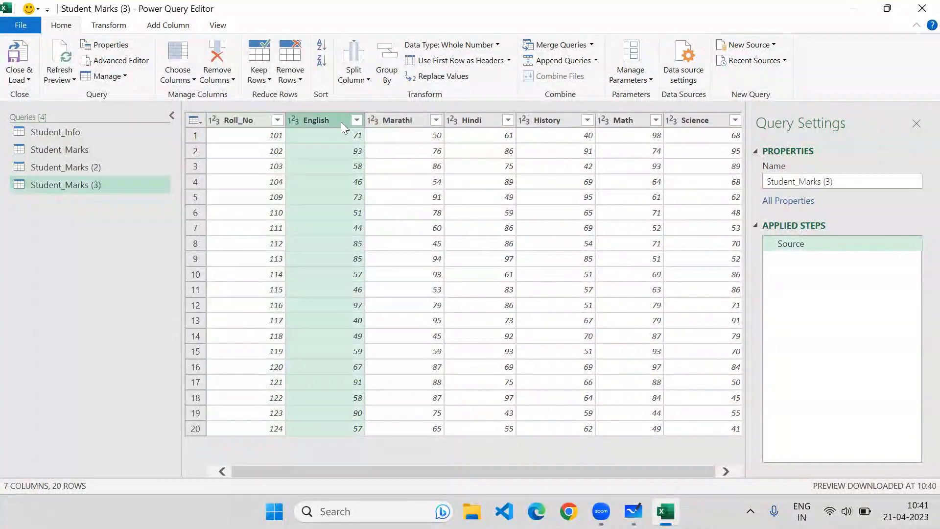
click(476, 122)
ctrl+click(546, 122)
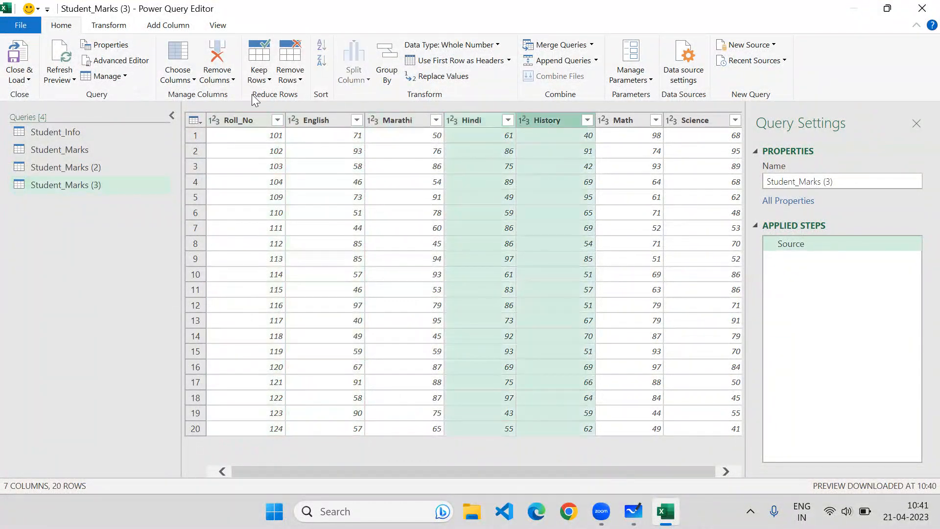
click(217, 80)
click(213, 98)
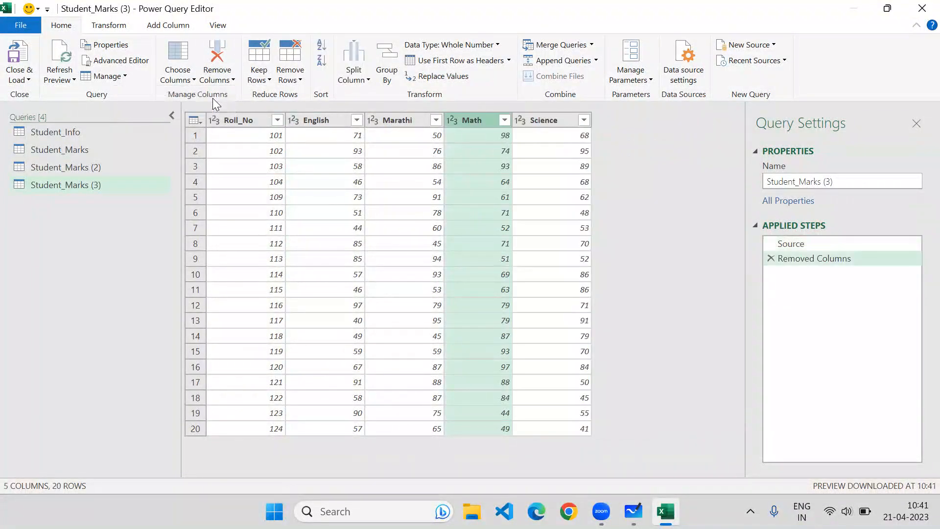
click(90, 153)
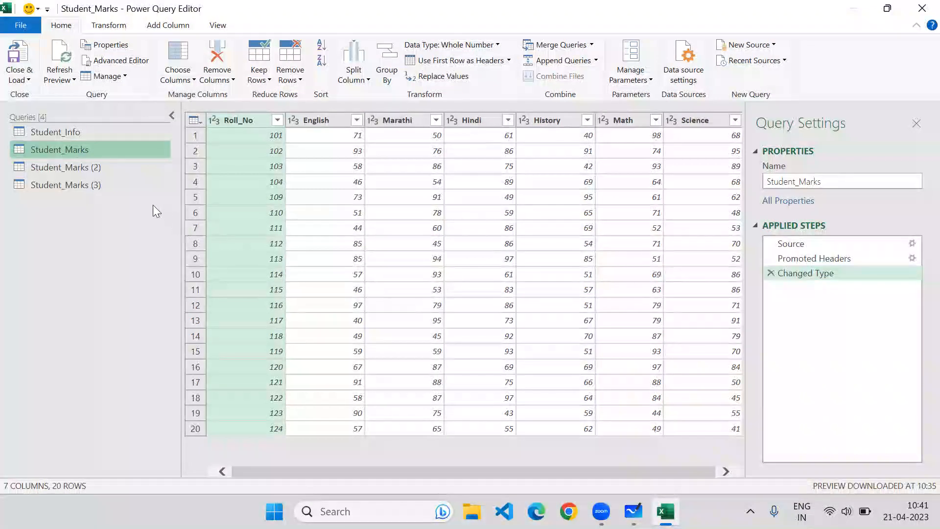
click(122, 188)
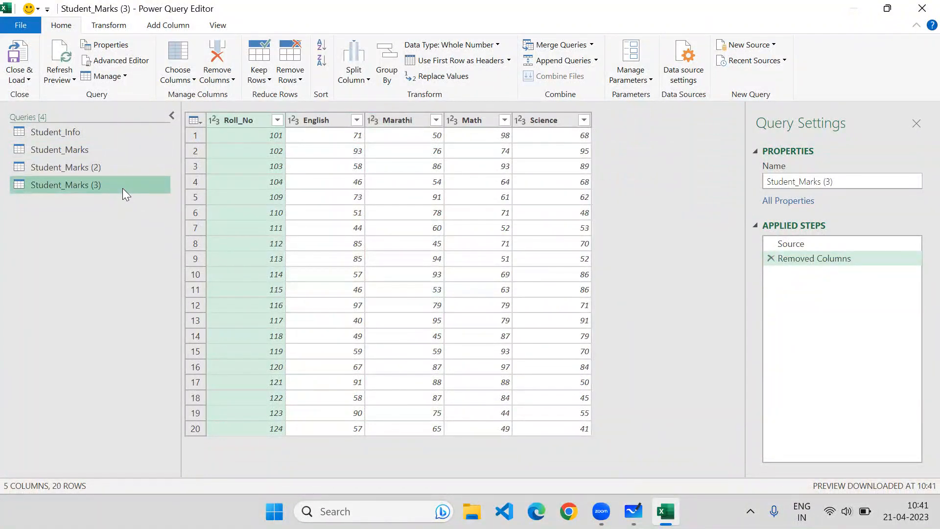
- Remove the English and Marathi columns from the original Student_Marks query
click(86, 154)
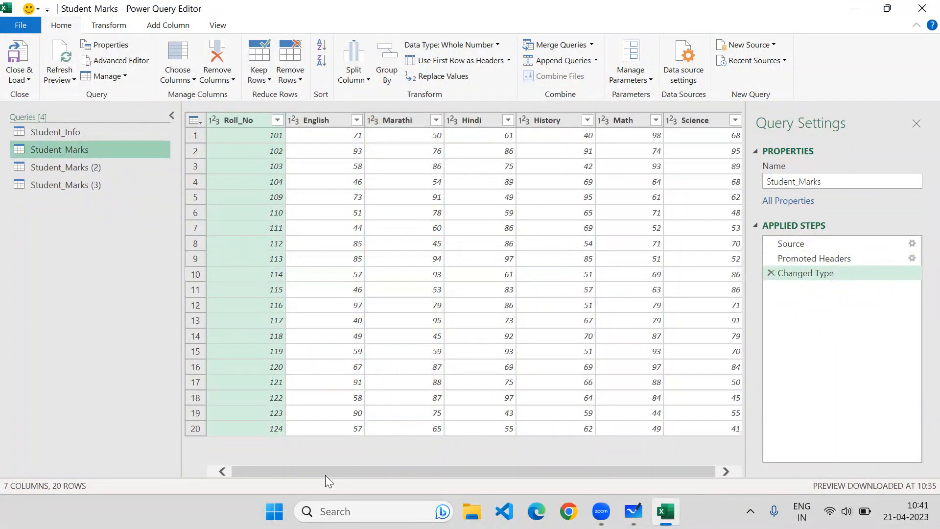
click(336, 121)
ctrl+click(386, 123)
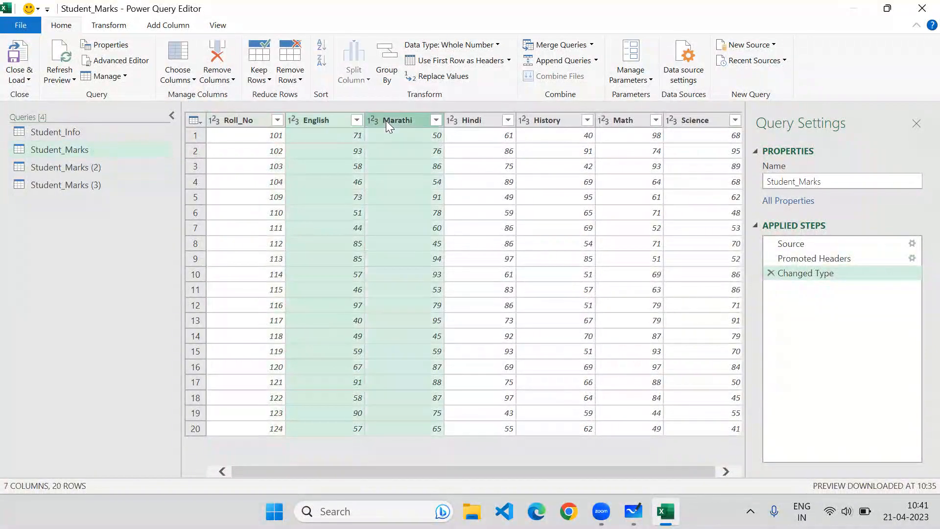
click(177, 78)
click(221, 78)
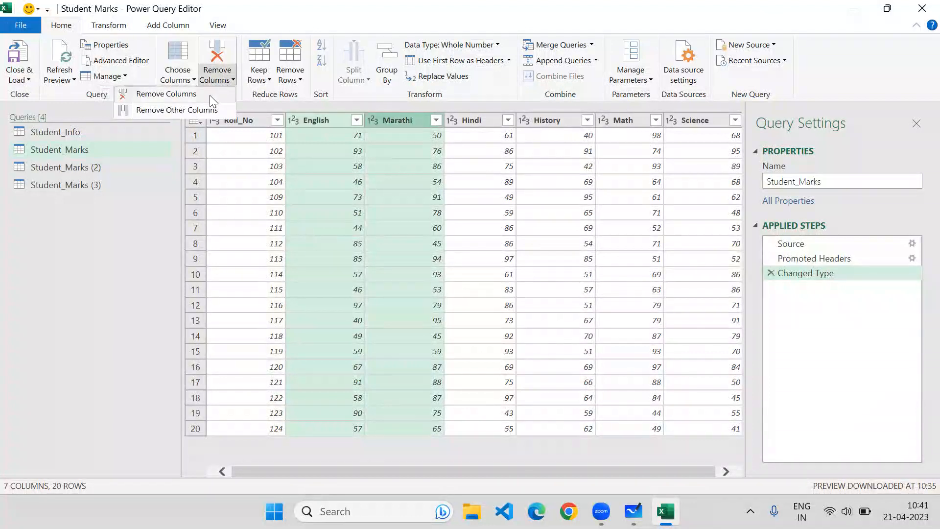
click(209, 94)
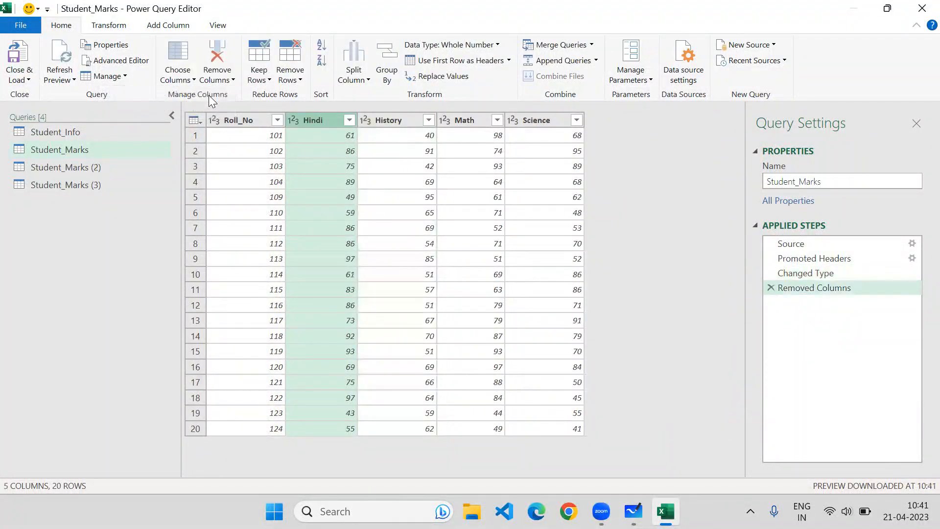
- Compare the columns of Student_Marks with its duplicate Student_Marks (2) and its reference Student_Marks (3)
click(84, 185)
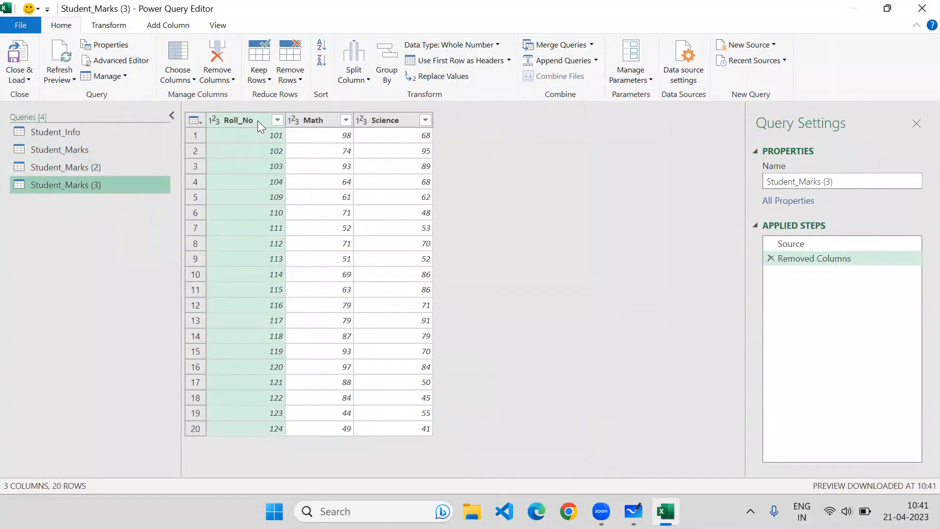
click(70, 151)
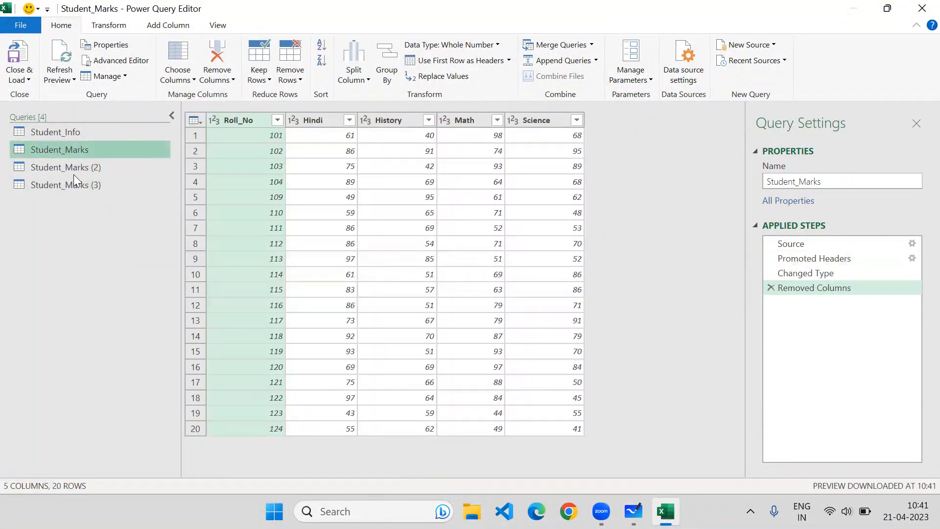
click(73, 186)
click(80, 165)
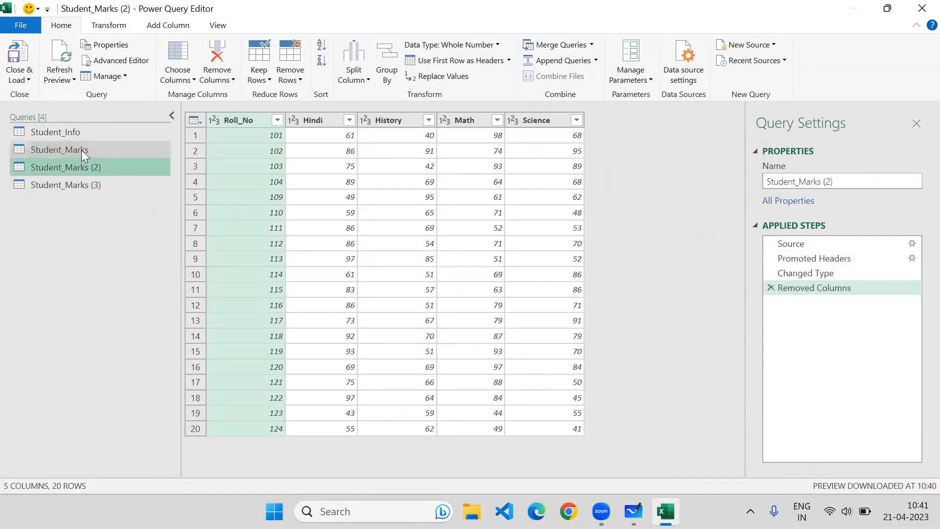
click(81, 150)
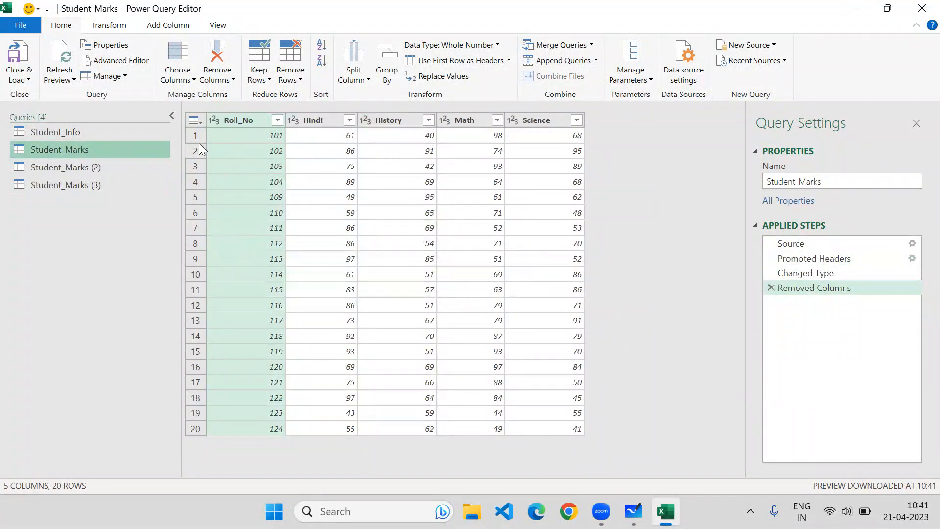
- Delete the Removed Columns step from both Student_Marks (2) and Student_Marks (3)
click(109, 166)
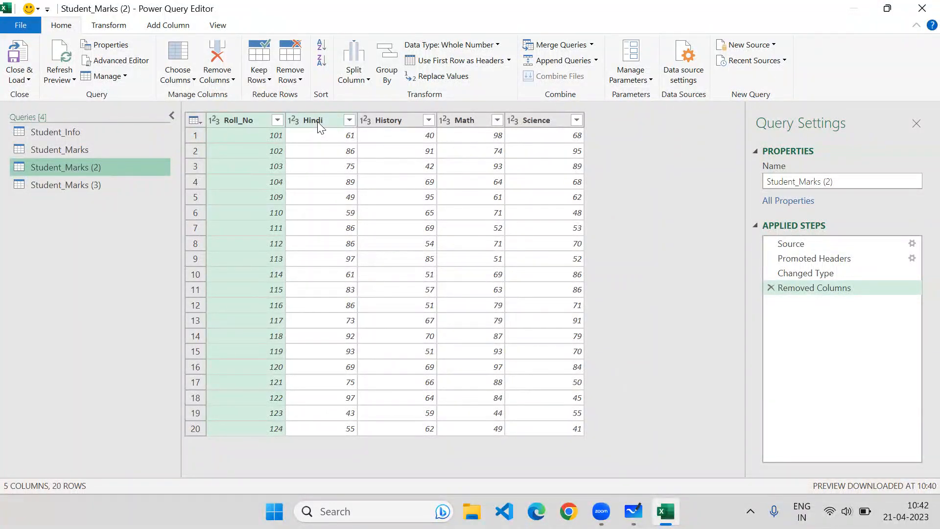
click(772, 287)
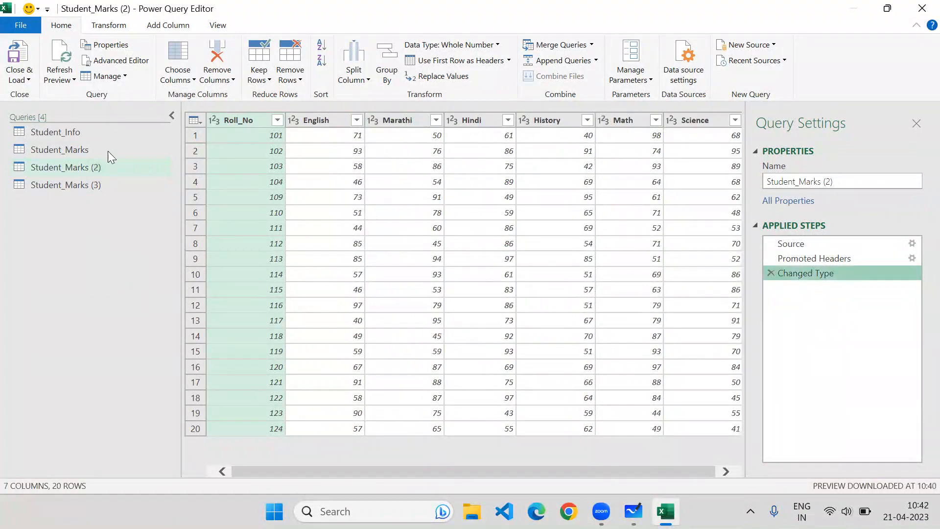
click(86, 184)
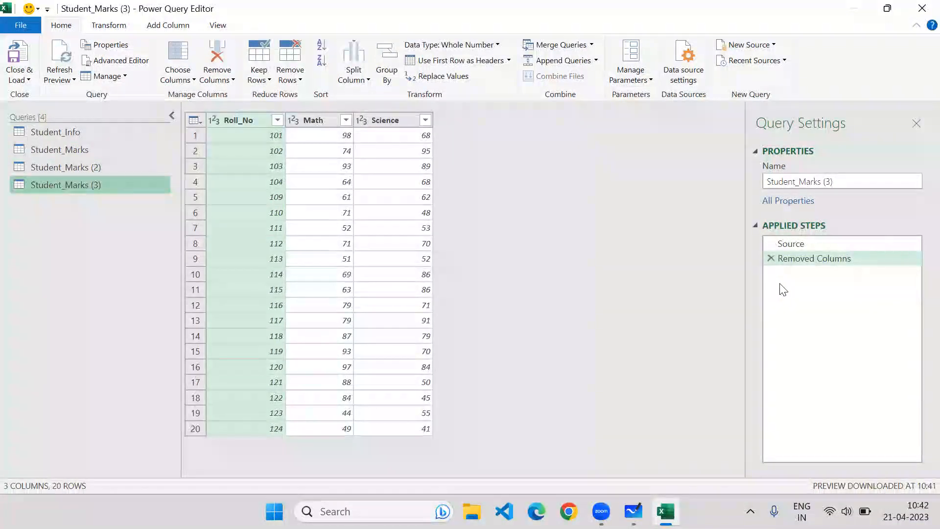
click(771, 259)
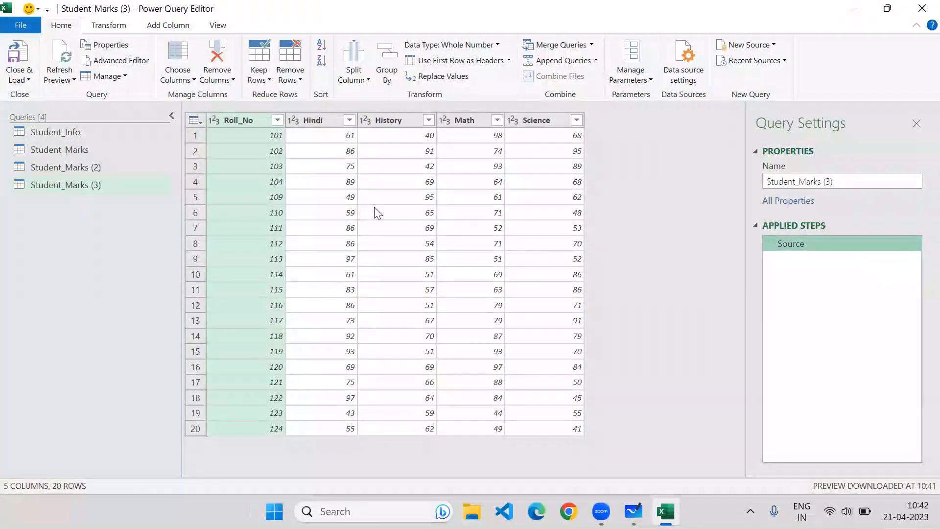
- Remove the History column from the original Student_Marks query
click(86, 150)
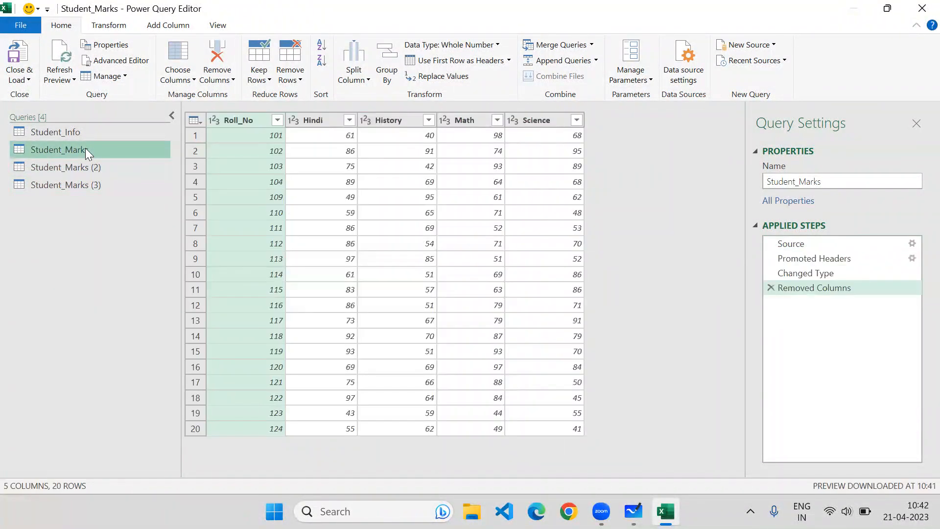
click(399, 120)
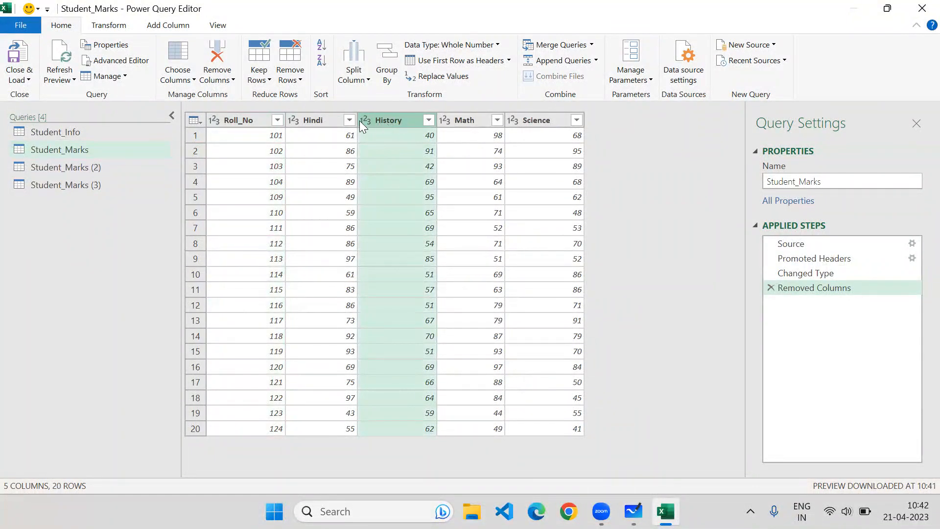
click(217, 80)
click(207, 93)
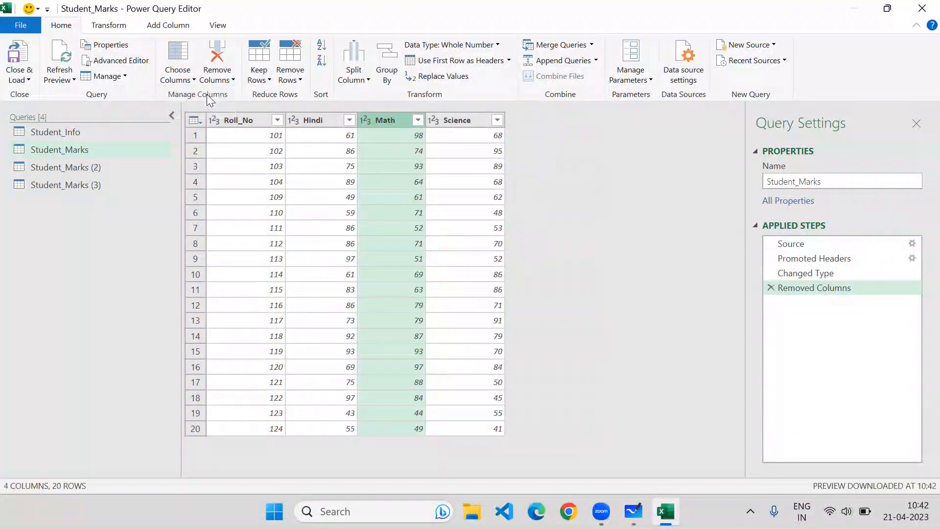
- Check the History column in the duplicate Student_Marks (2) and the reference Student_Marks (3) against the original Student_Marks
click(69, 165)
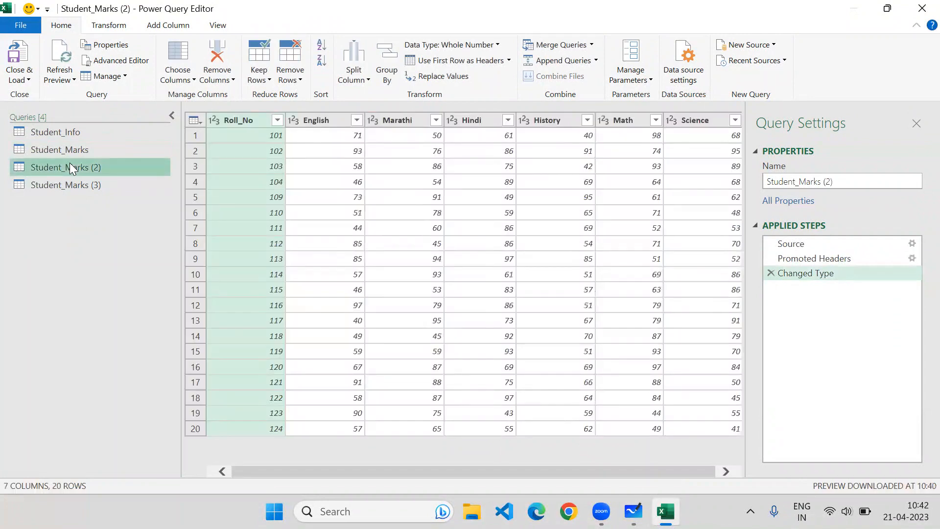
click(547, 116)
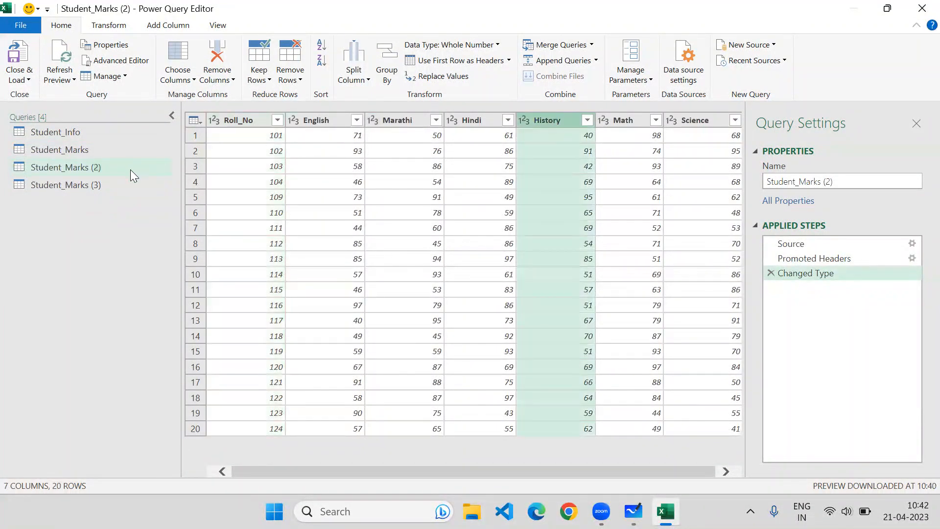
click(83, 184)
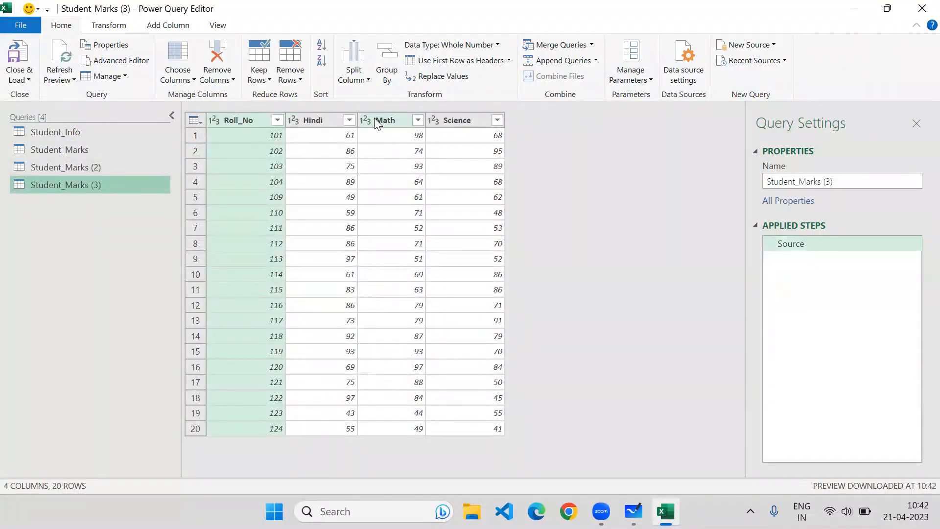
click(102, 146)
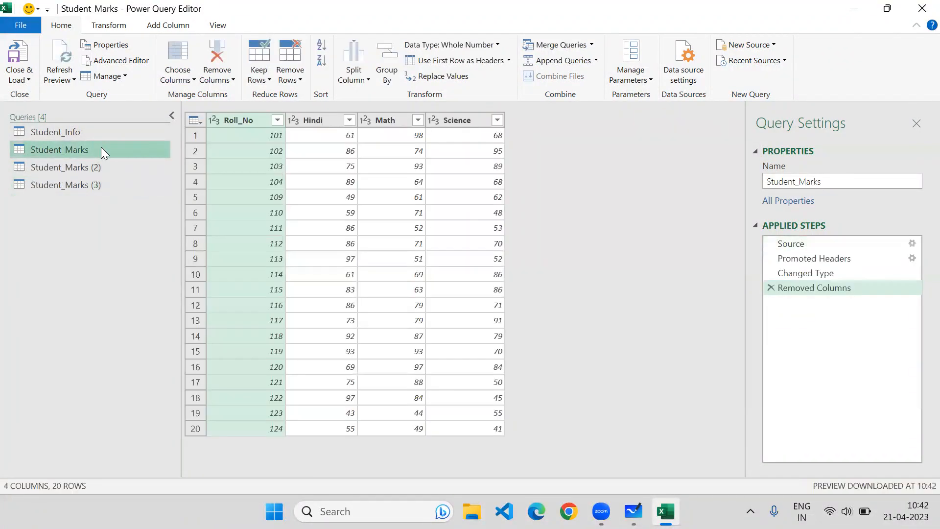
click(90, 184)
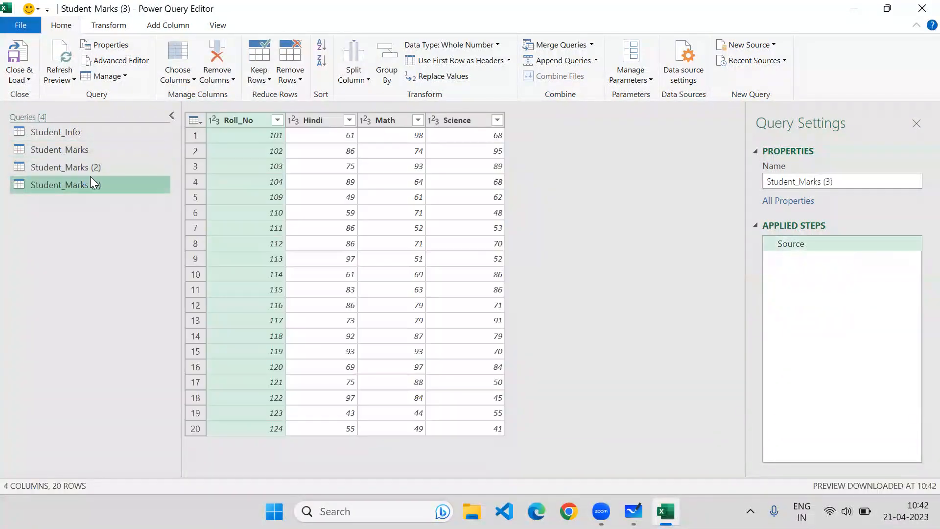
click(94, 147)
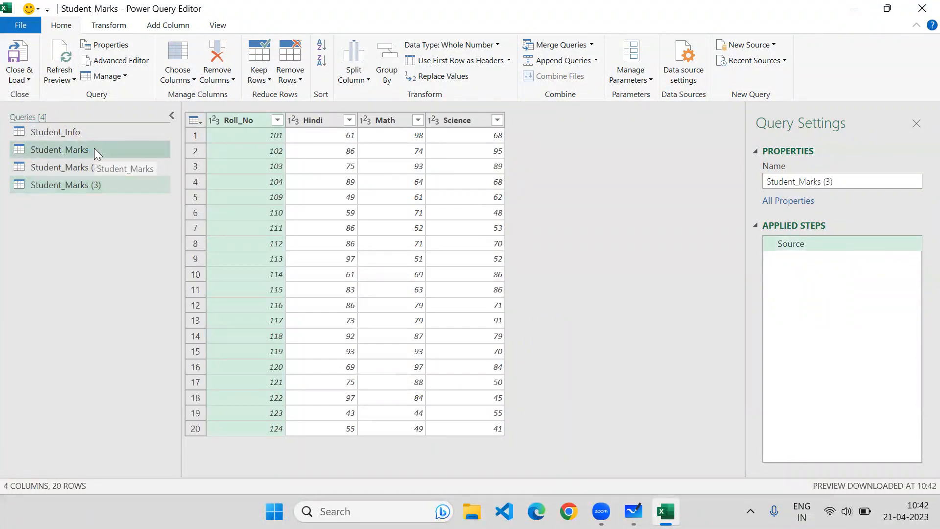
- Remove the Hindi and Math columns from the reference query Student_Marks (3)
click(90, 185)
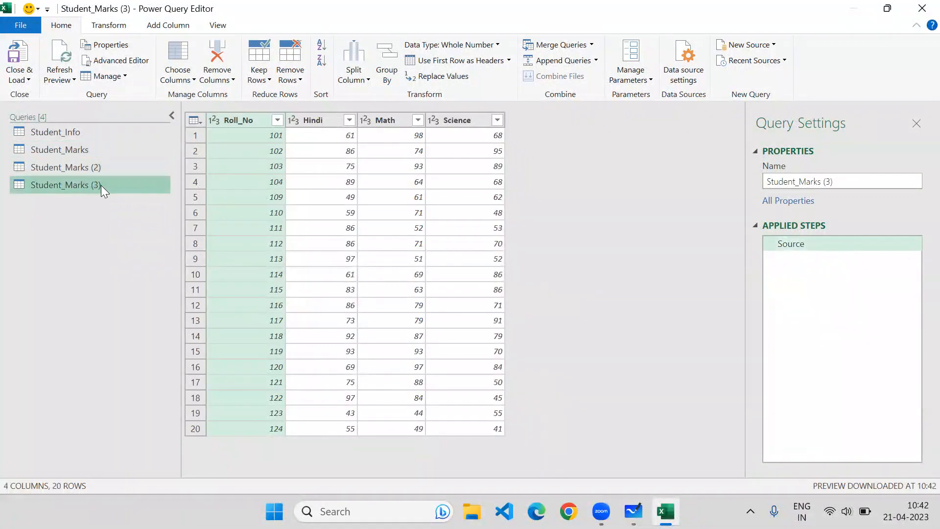
mouse_move(321, 120)
mouse_down()
mouse_move(408, 120)
mouse_move(329, 119)
mouse_up()
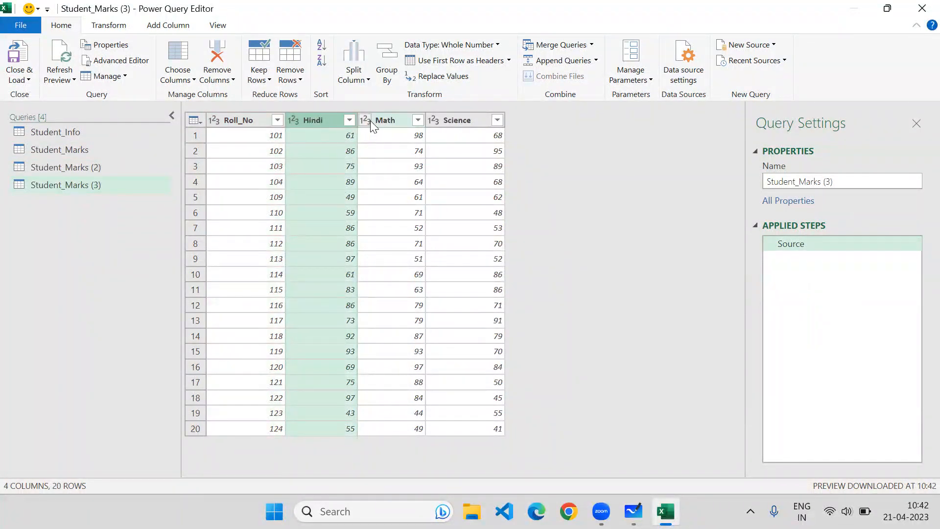
ctrl+click(383, 123)
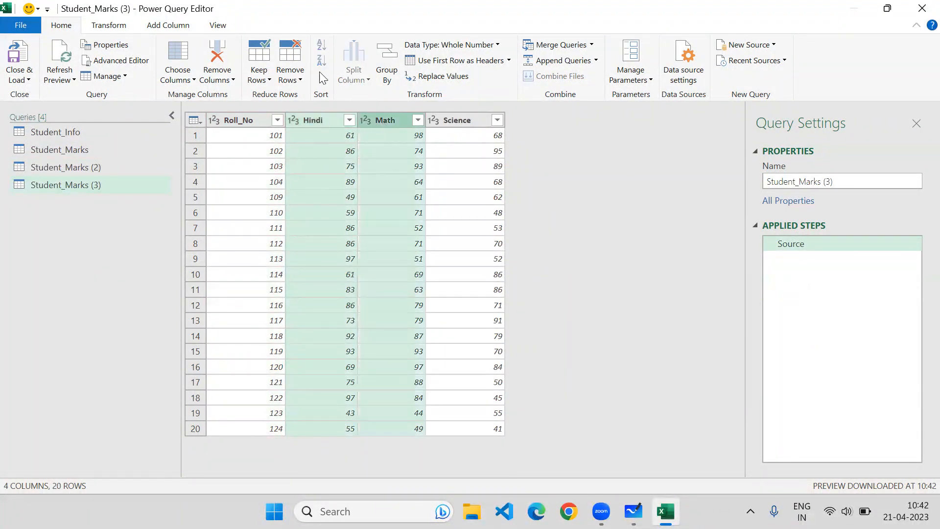
click(227, 79)
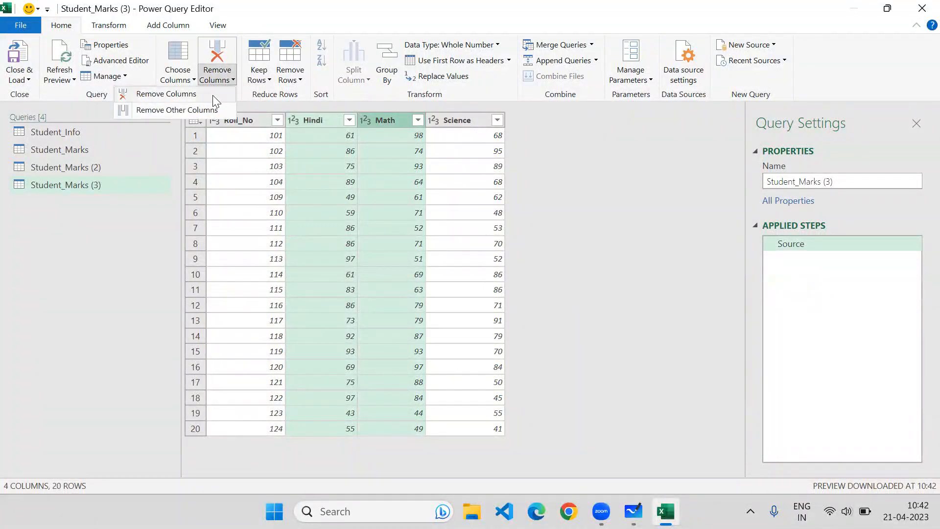
click(212, 95)
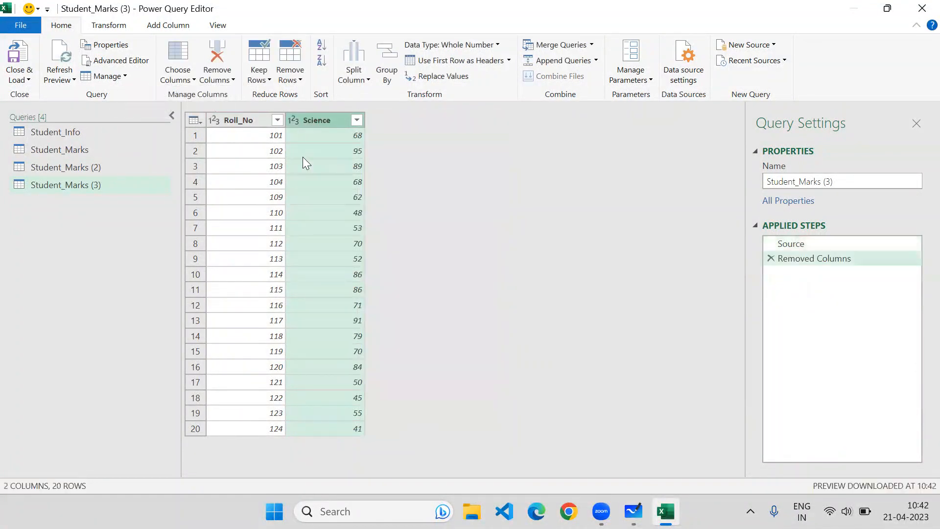
- Check the original Student_Marks for the same removal and delete the Removed Columns step from Student_Marks (3)
click(104, 154)
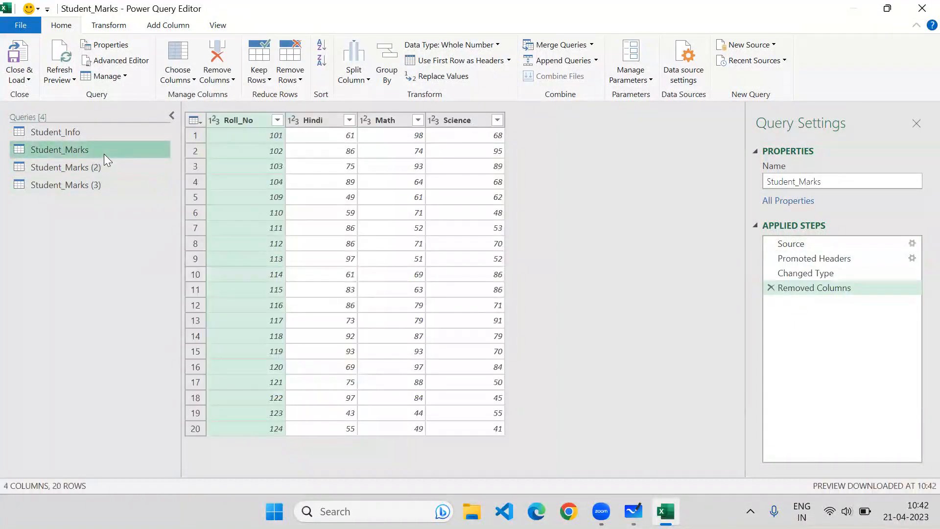
click(105, 184)
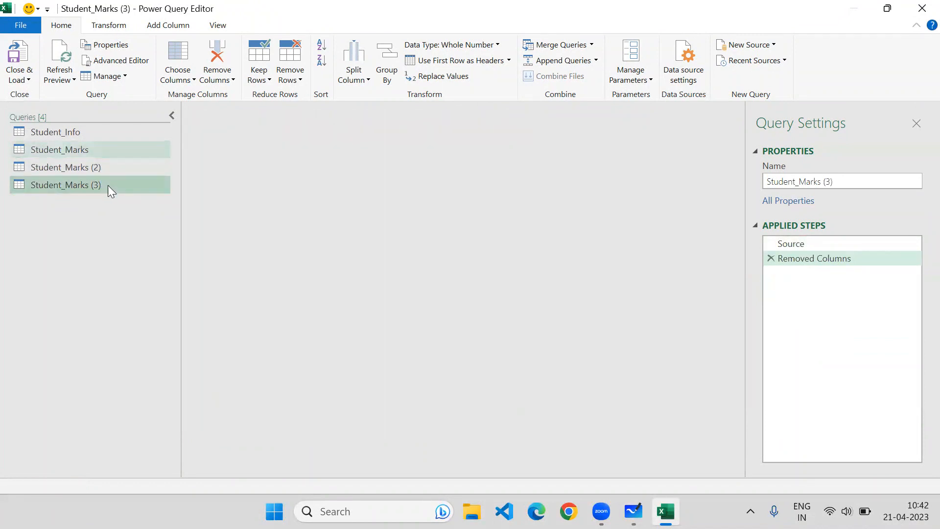
click(770, 258)
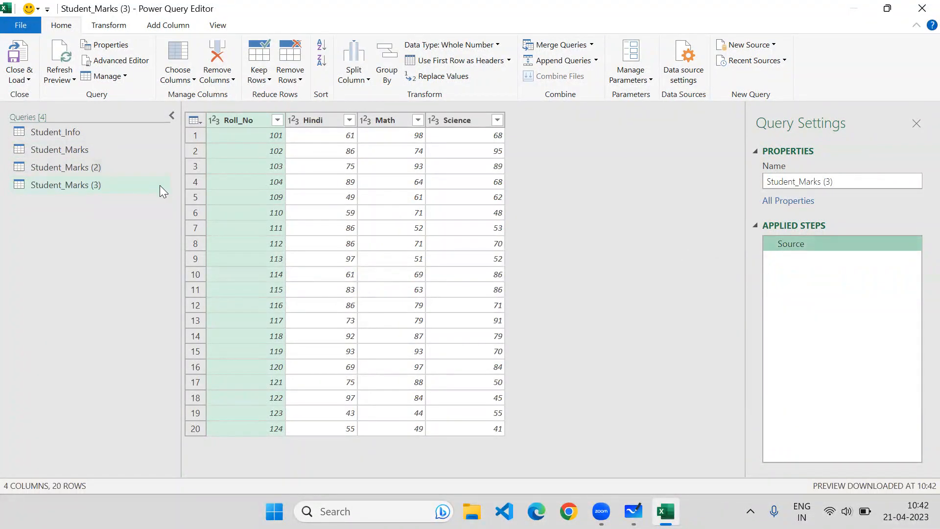
click(109, 154)
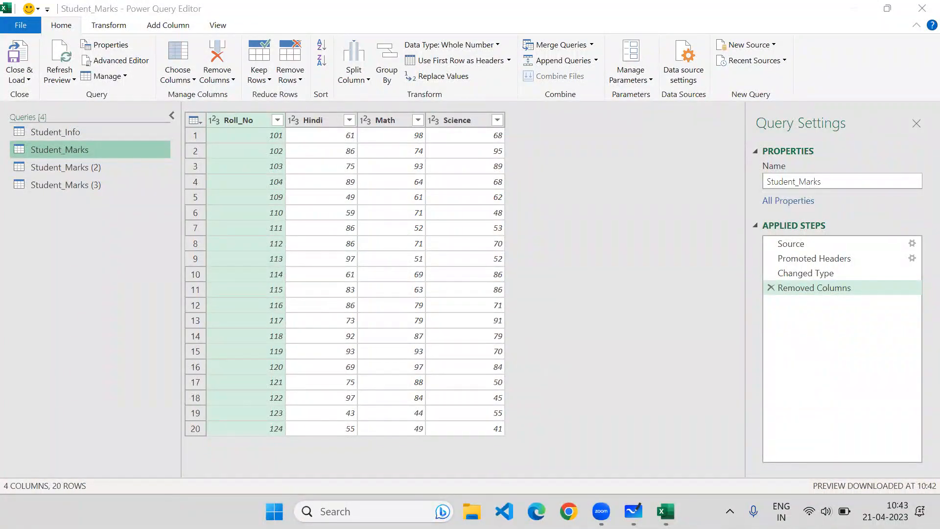
mouse_move(41, 96)
mouse_down()
mouse_move(16, 105)
mouse_move(122, 215)
mouse_move(139, 105)
mouse_move(23, 98)
mouse_up()
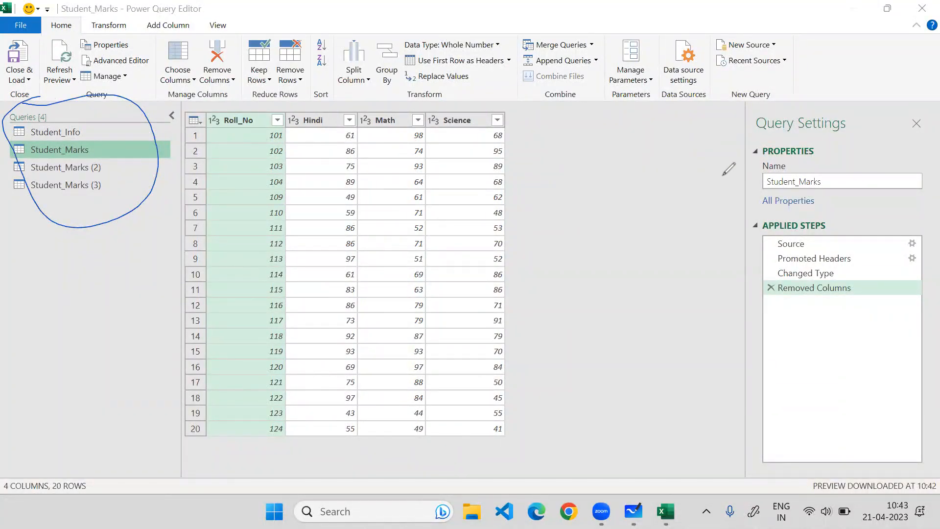
mouse_move(825, 102)
mouse_down()
mouse_move(764, 105)
mouse_move(751, 224)
mouse_move(765, 297)
mouse_move(925, 281)
mouse_move(923, 105)
mouse_move(834, 98)
mouse_move(824, 101)
mouse_move(830, 113)
mouse_up()
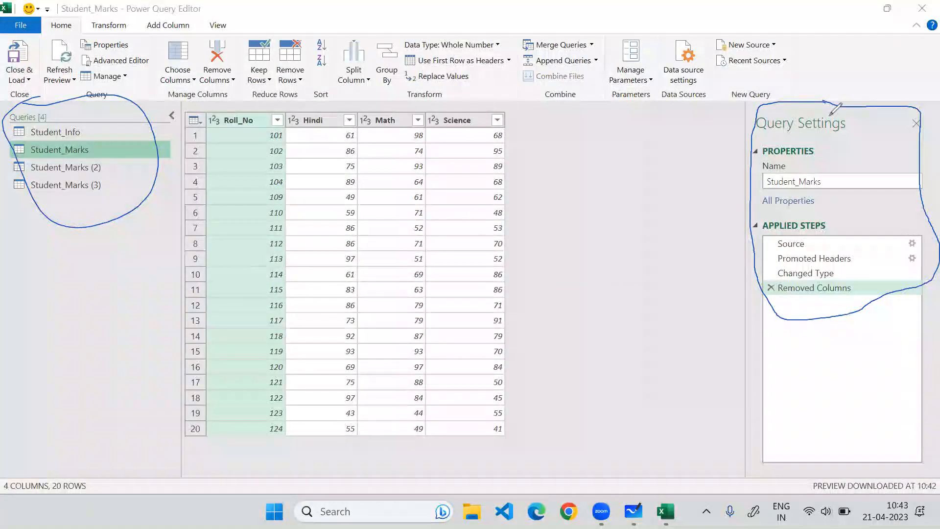
mouse_move(820, 154)
mouse_down()
mouse_move(824, 161)
mouse_move(838, 144)
mouse_up()
drag(831, 216, 855, 207)
drag(864, 241, 859, 366)
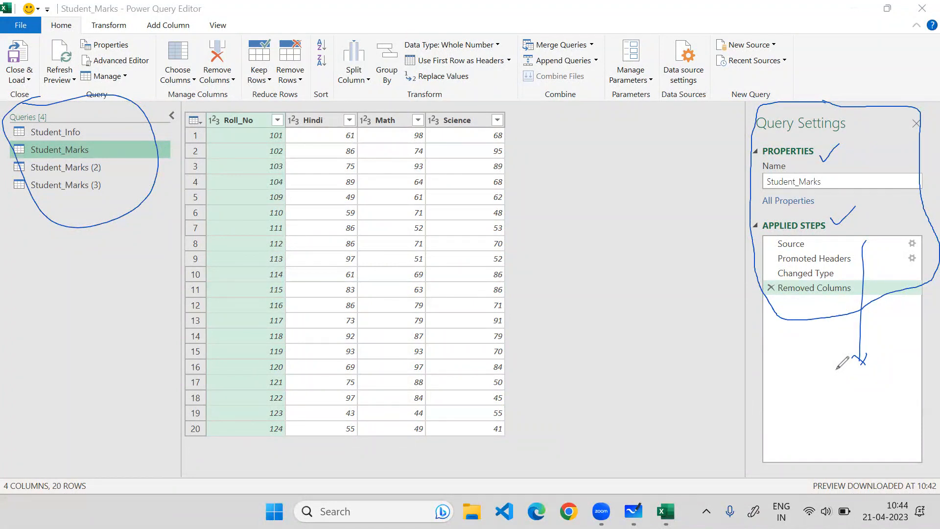
mouse_move(500, 110)
mouse_down()
mouse_move(414, 98)
mouse_move(182, 229)
mouse_move(245, 436)
mouse_move(568, 272)
mouse_move(442, 105)
mouse_up()
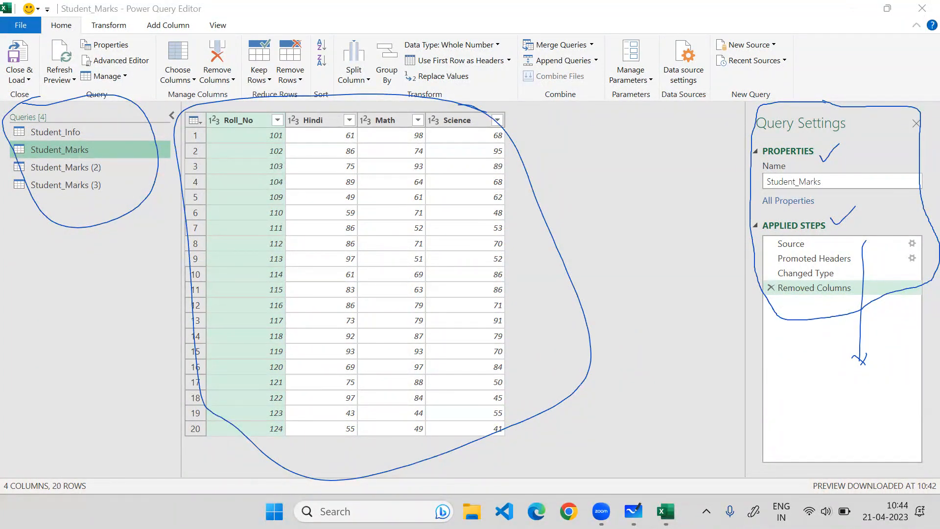
key(Escape)
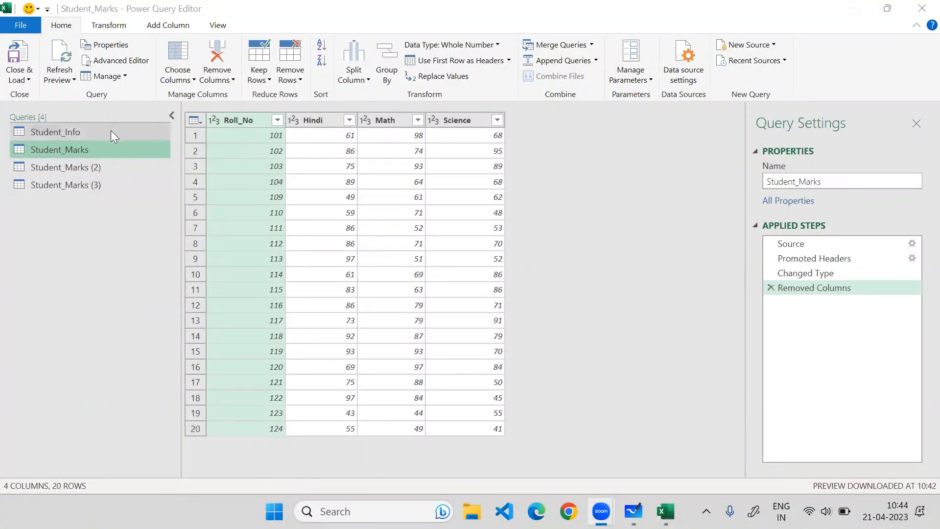
- Delete the duplicate query Student_Marks (2) and the reference query Student_Marks (3)
click(83, 169)
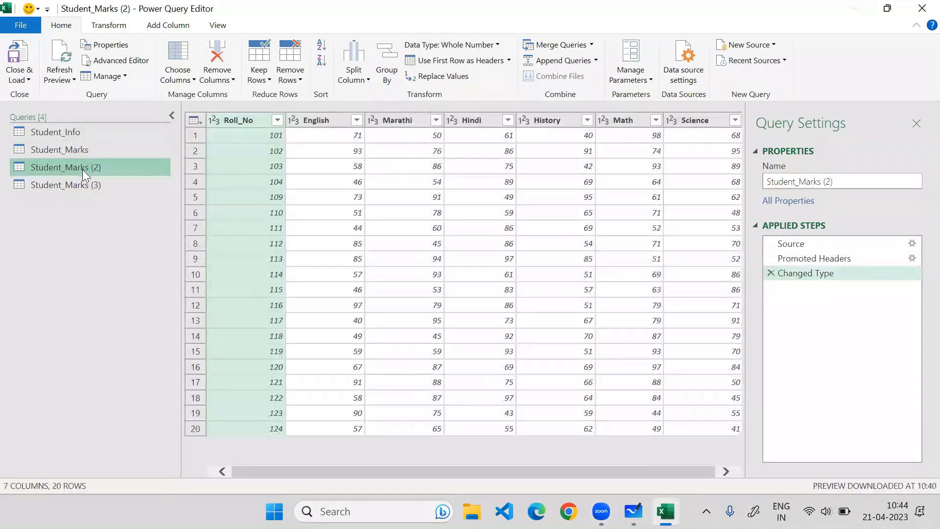
click(123, 77)
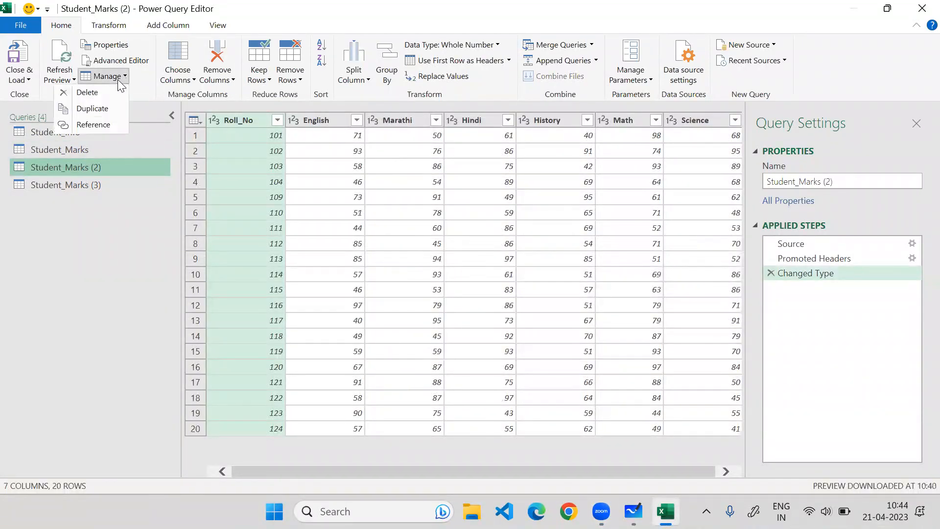
click(94, 93)
click(534, 274)
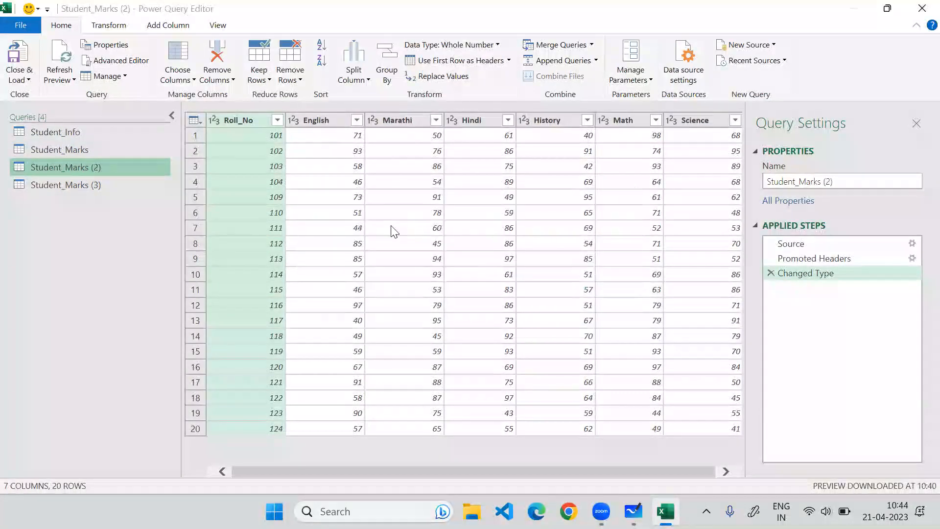
click(96, 169)
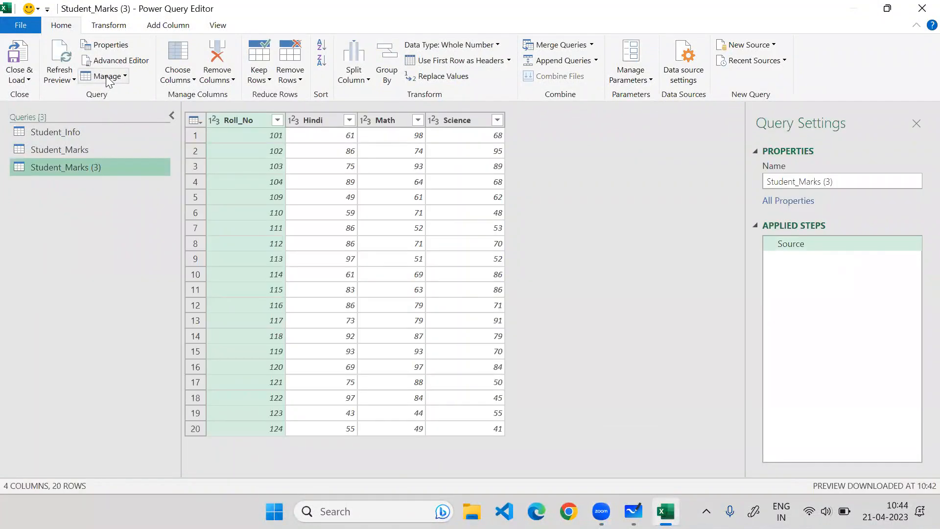
click(106, 76)
click(96, 93)
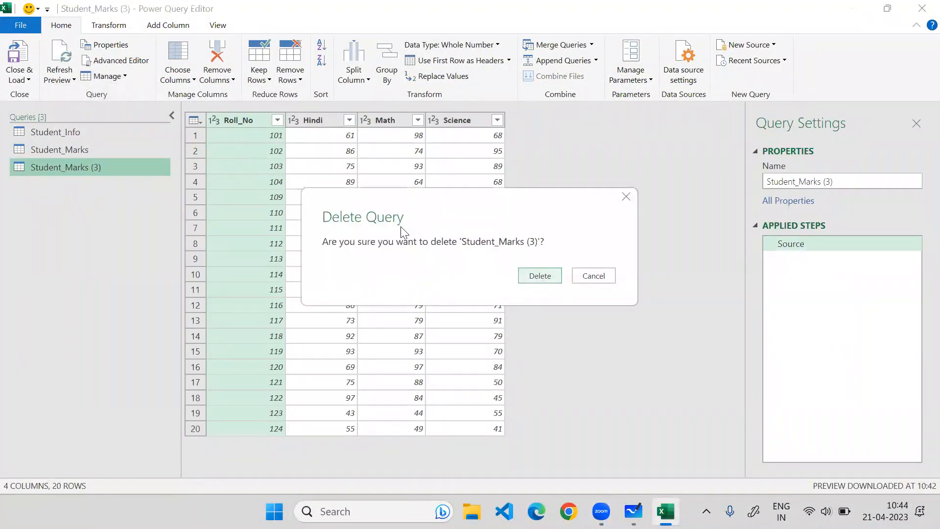
click(532, 275)
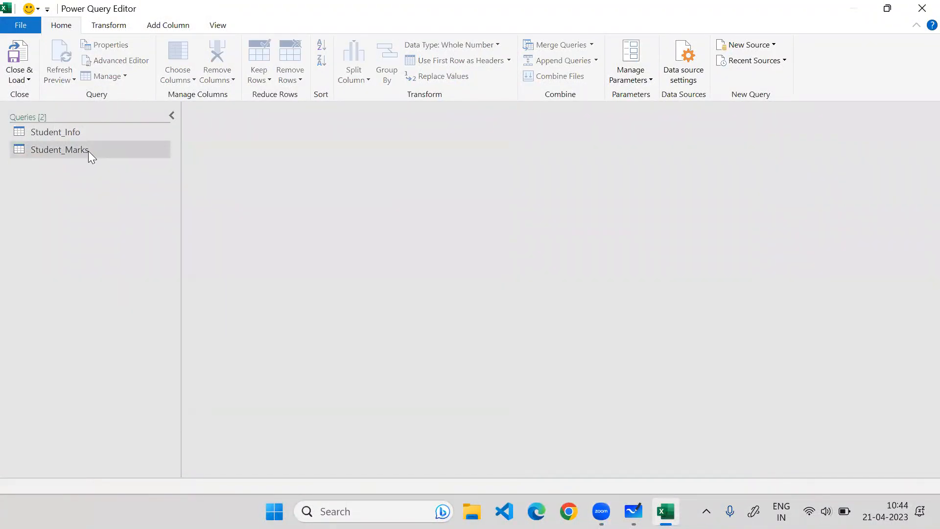
- Restore all columns of Student_Marks by deleting its Removed Columns step
click(88, 150)
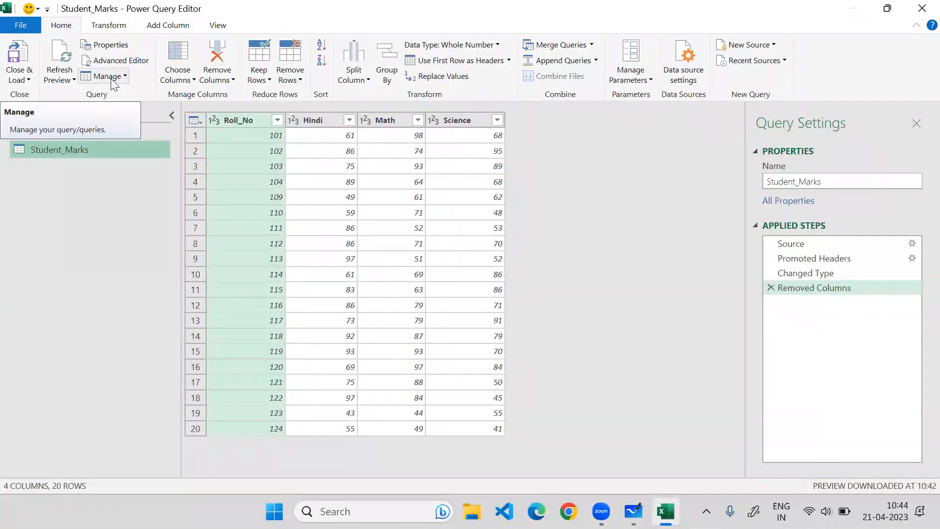
click(60, 136)
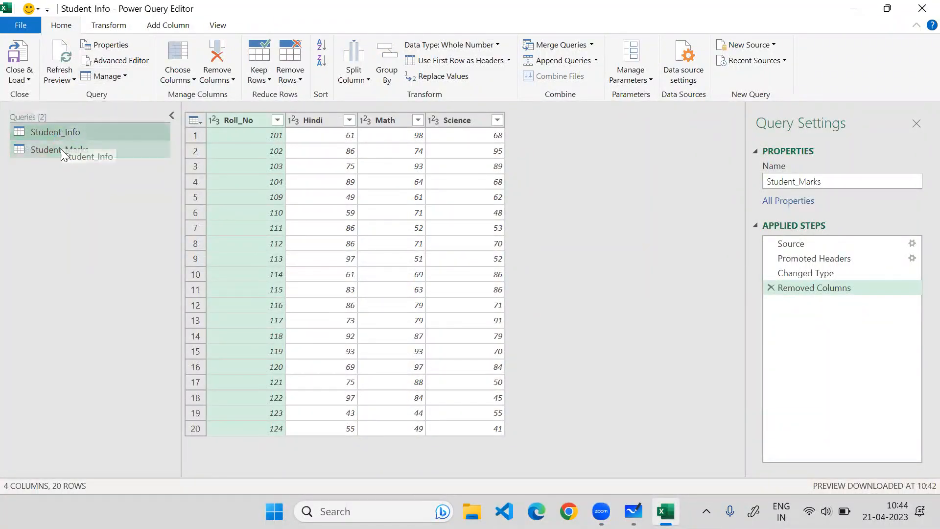
click(61, 152)
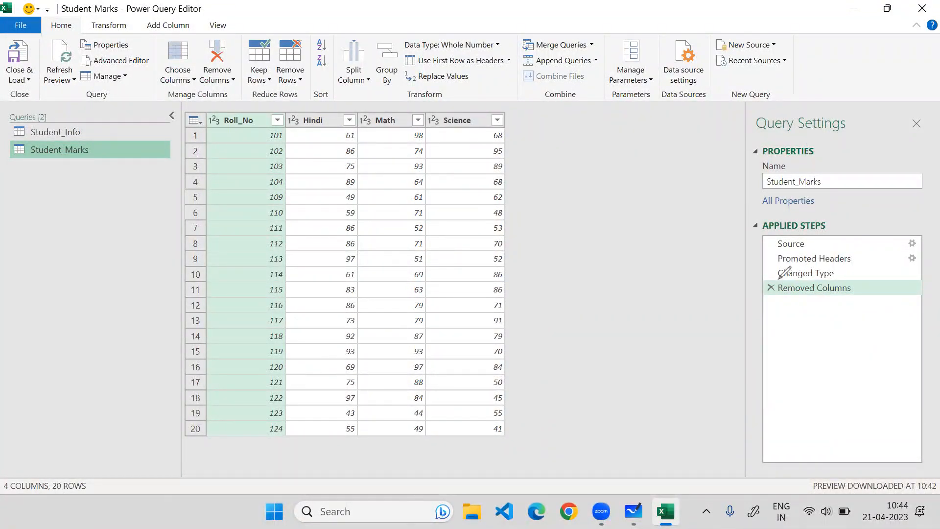
mouse_move(778, 278)
mouse_down()
mouse_move(765, 279)
mouse_move(767, 294)
mouse_move(852, 297)
mouse_move(855, 283)
mouse_move(778, 278)
mouse_up()
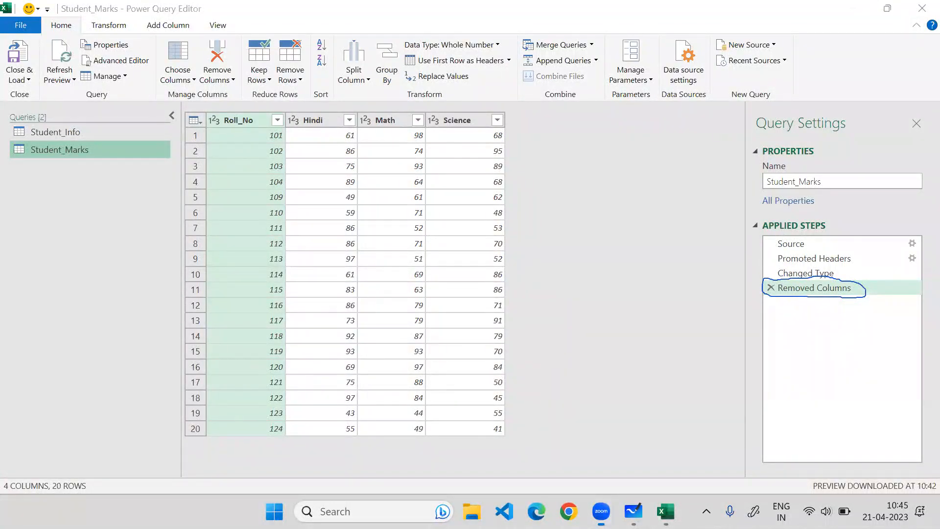
click(772, 289)
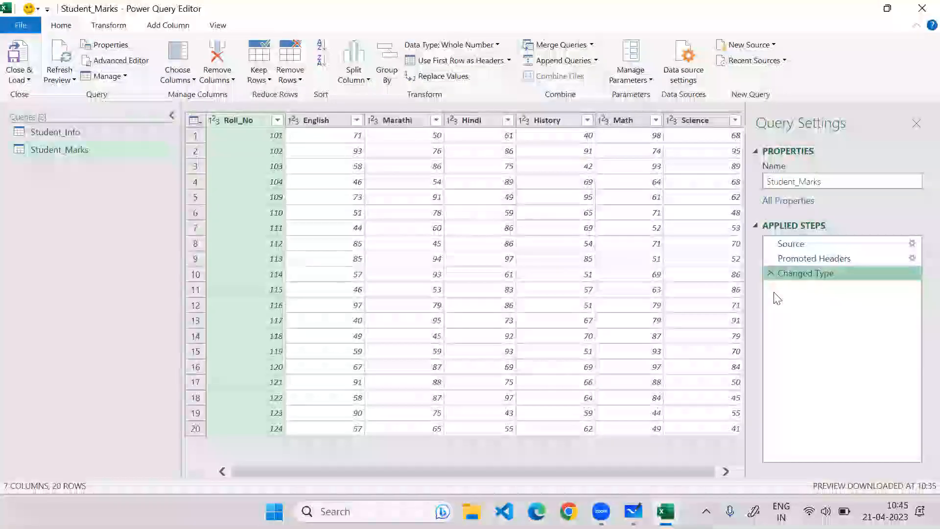
- Use Choose Columns to keep only Roll_No, English, Marathi and Hindi in Student_Marks
drag(395, 470, 397, 470)
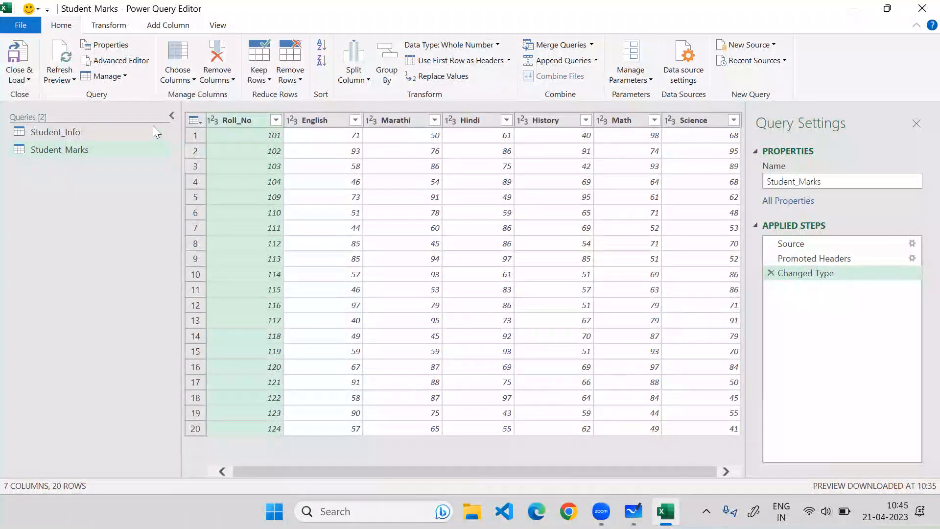
click(177, 77)
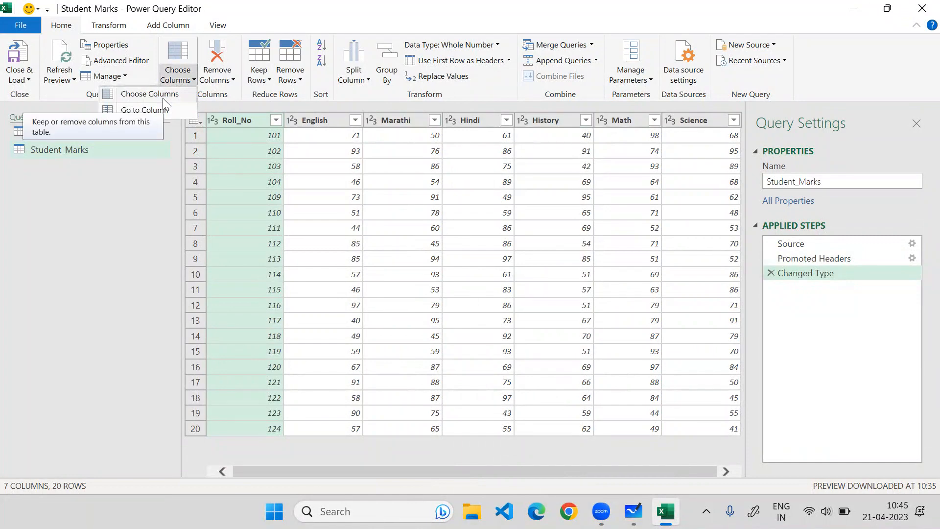
click(482, 470)
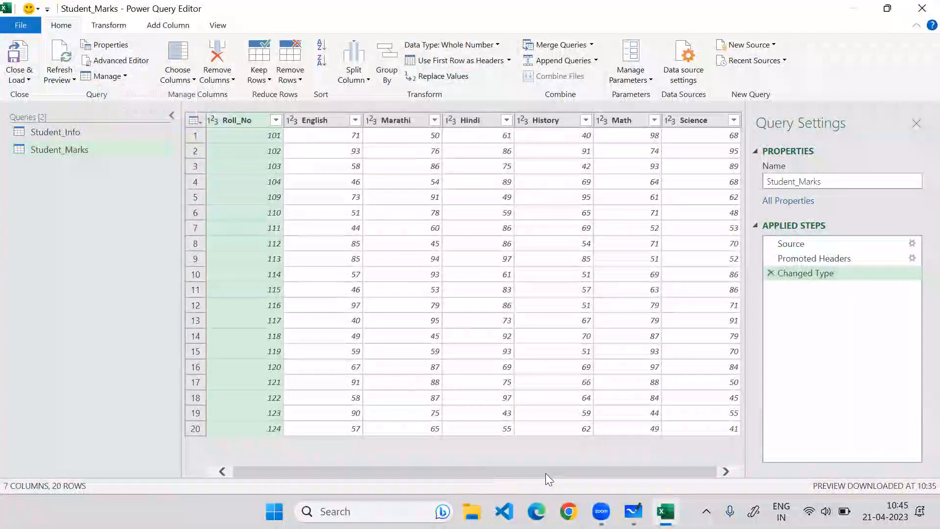
click(189, 78)
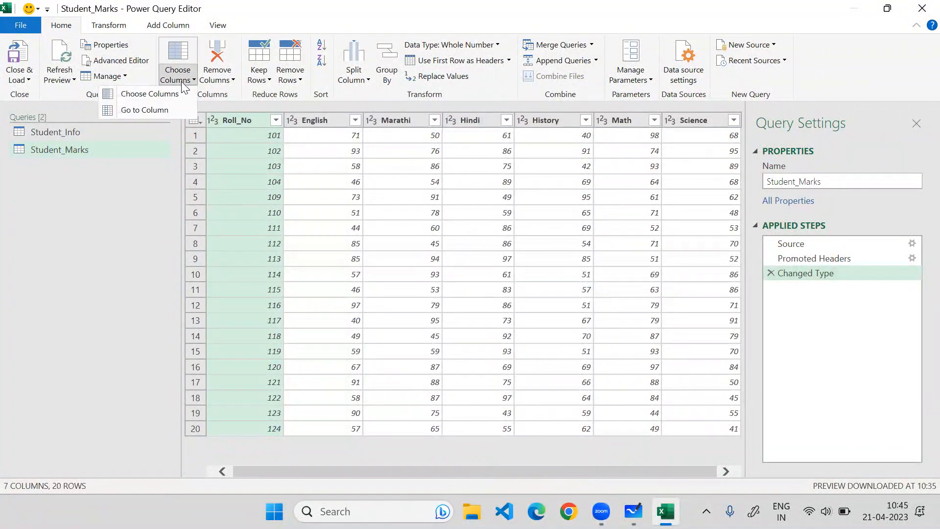
click(182, 93)
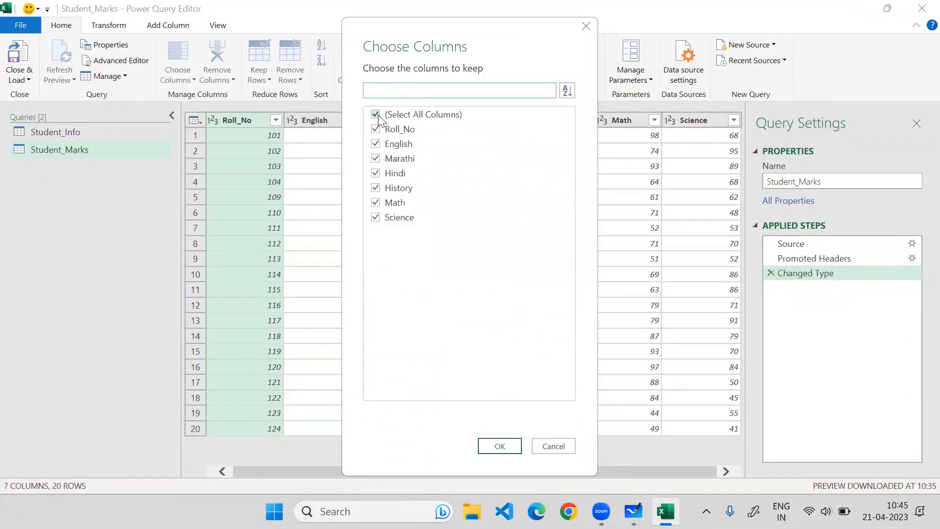
click(375, 114)
click(375, 128)
click(376, 144)
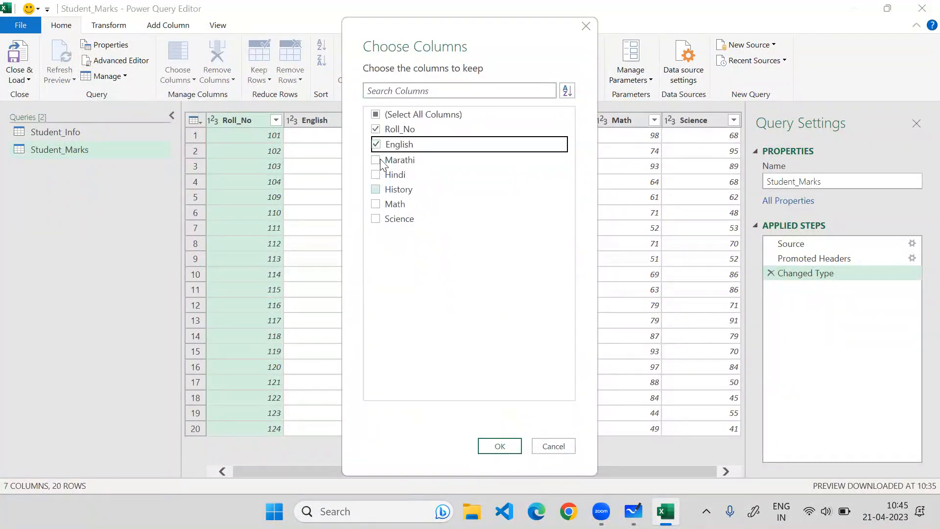
click(376, 160)
click(377, 175)
click(500, 446)
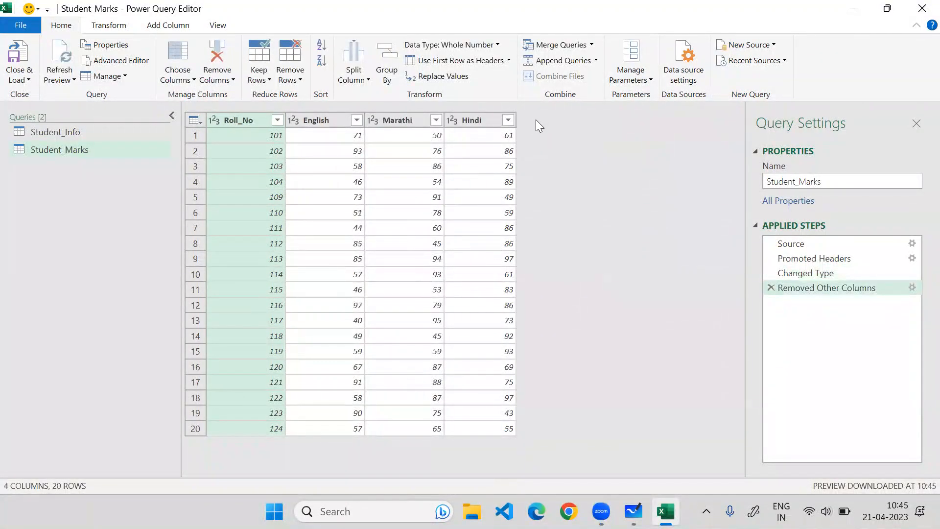
- Jump to the Hindi column with Go to Column, and select the Marathi and English columns in turn
click(177, 78)
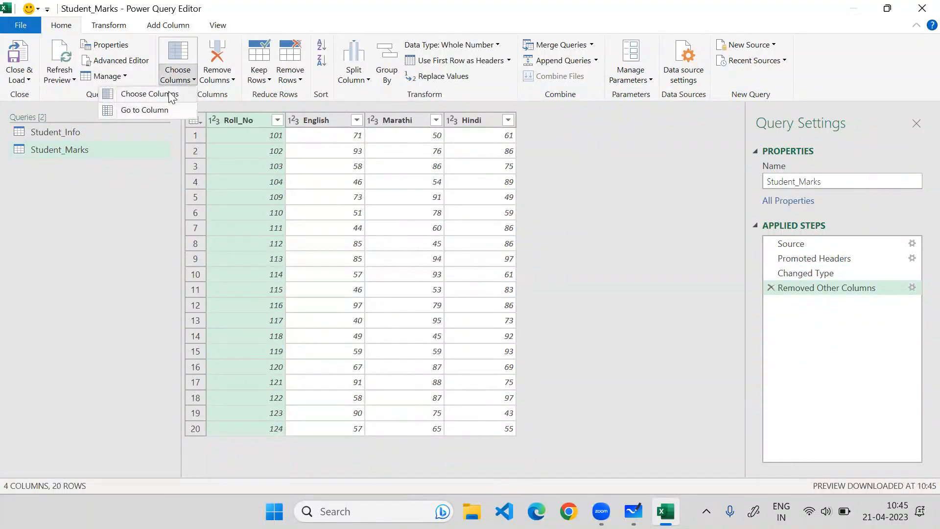
click(179, 81)
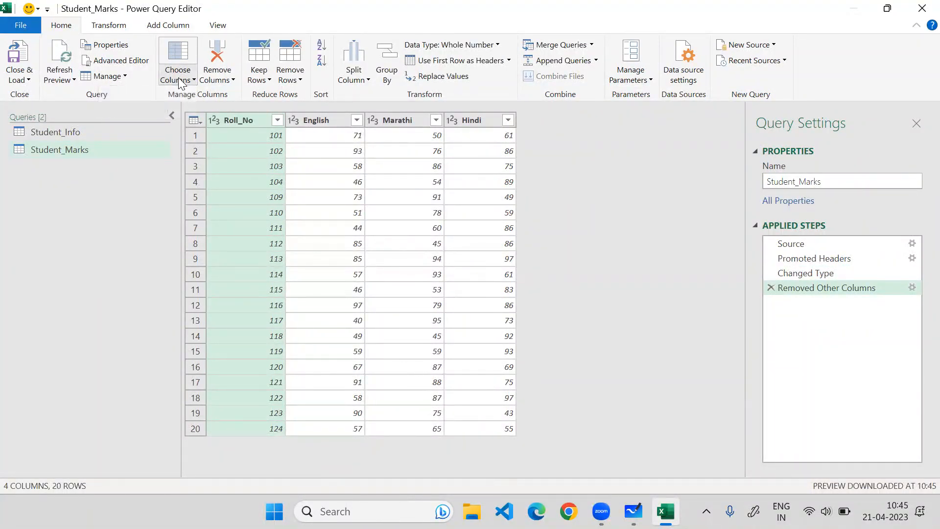
click(176, 81)
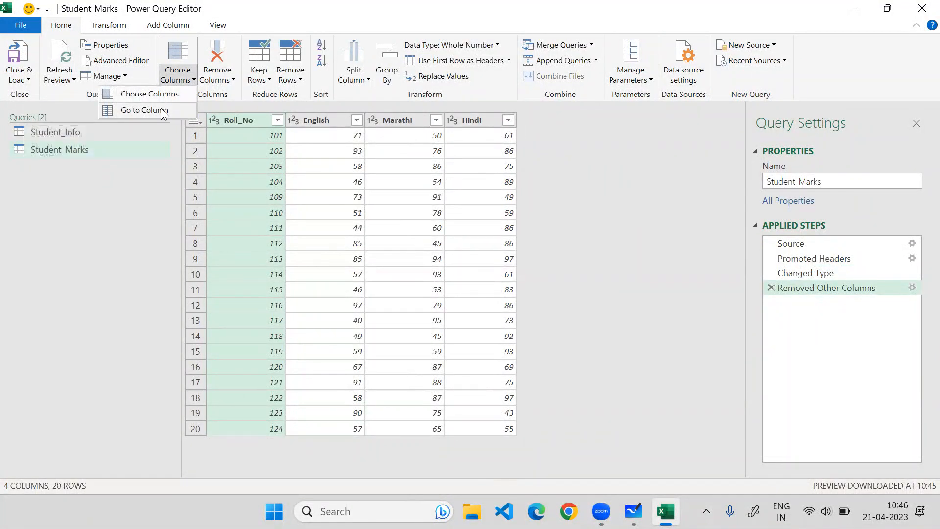
click(130, 111)
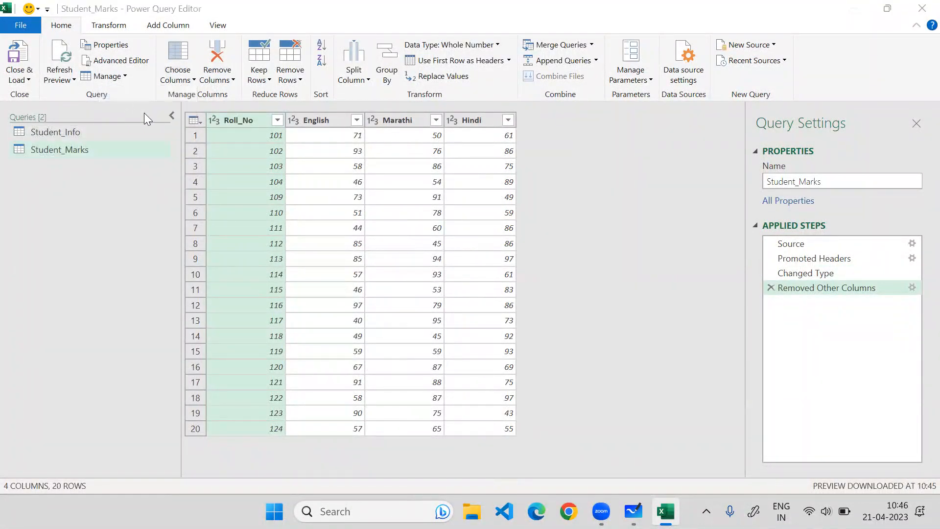
click(399, 119)
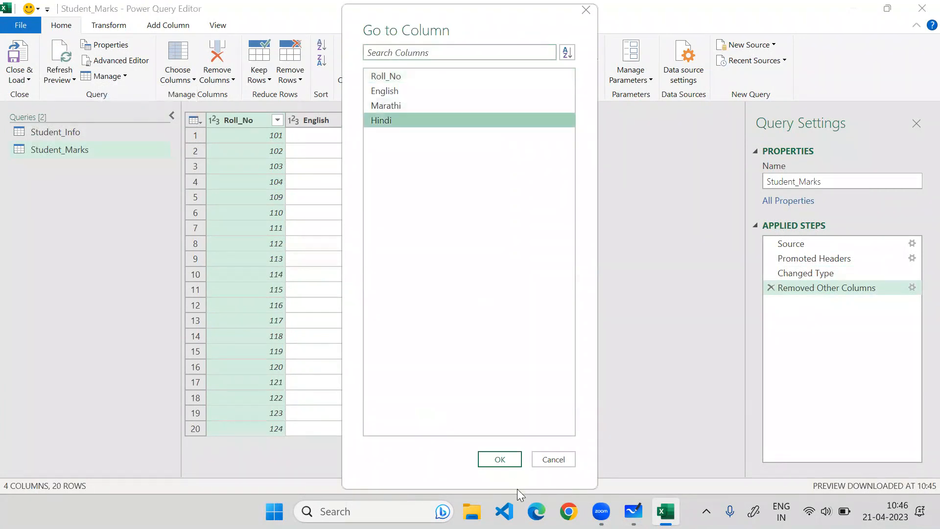
click(499, 459)
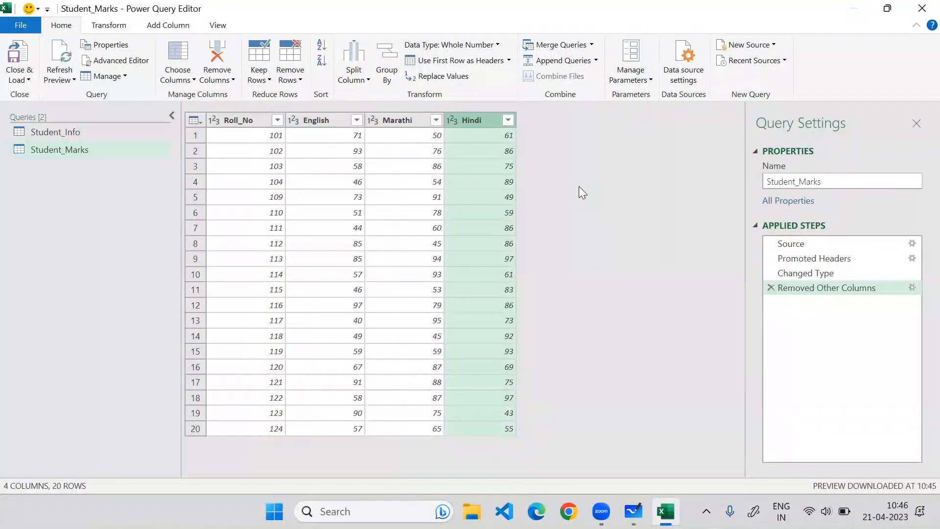
click(408, 121)
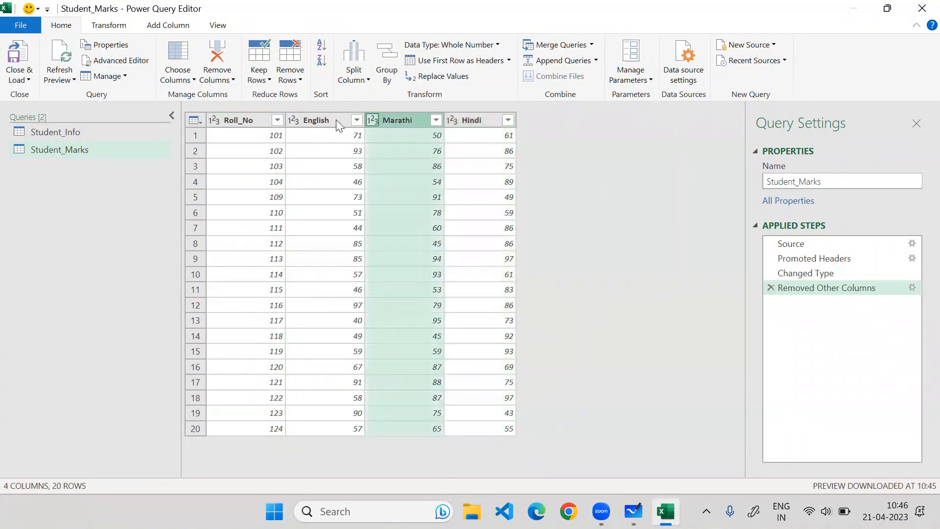
click(318, 119)
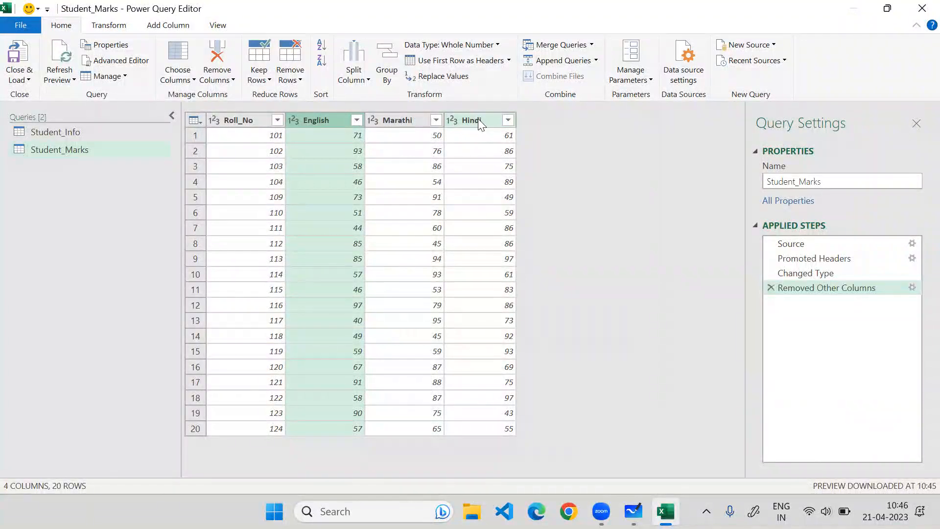
- Delete the Removed Other Columns step from Student_Marks and review the options for choosing and removing columns
click(771, 288)
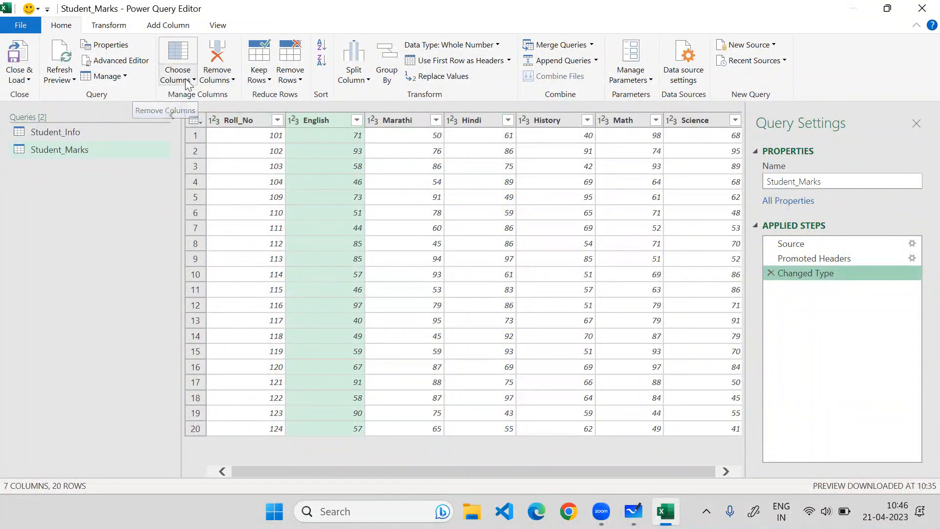
click(207, 80)
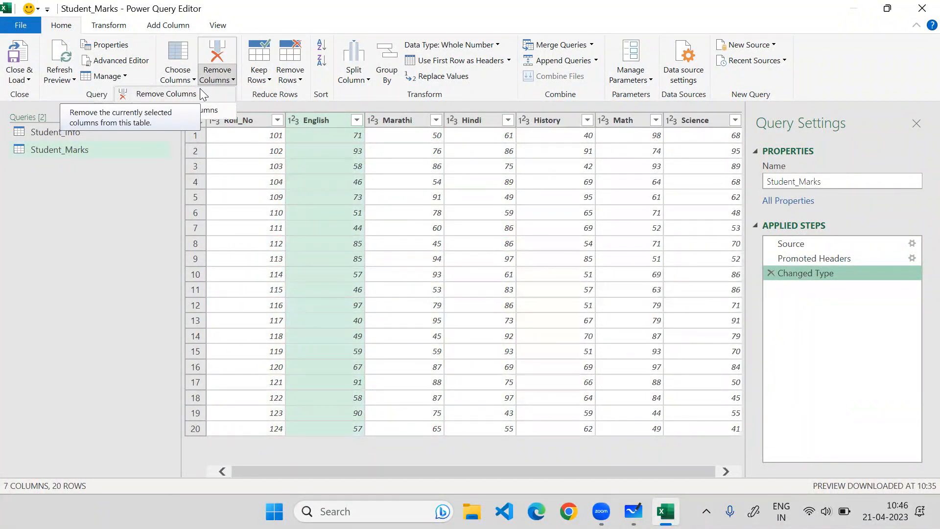
click(187, 76)
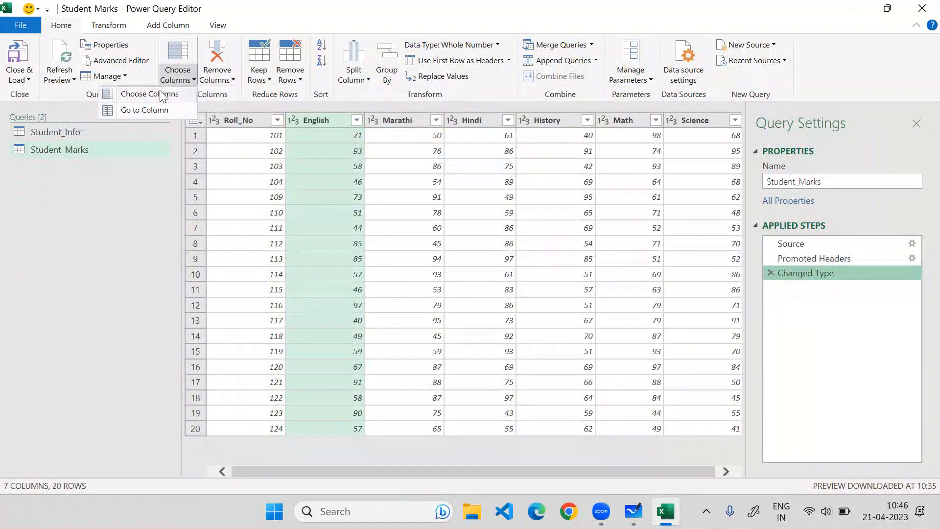
click(217, 78)
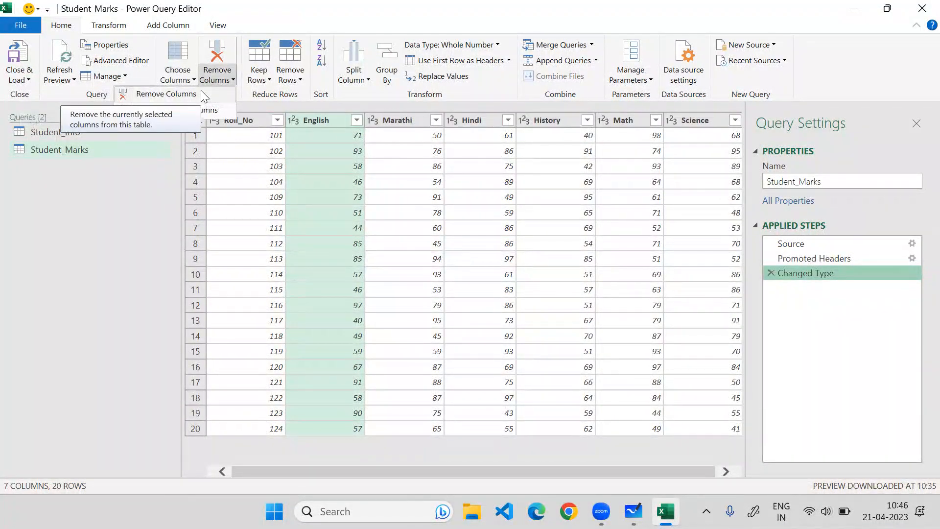
- Extend the column selection from English to Marathi, Hindi and History as well
click(388, 117)
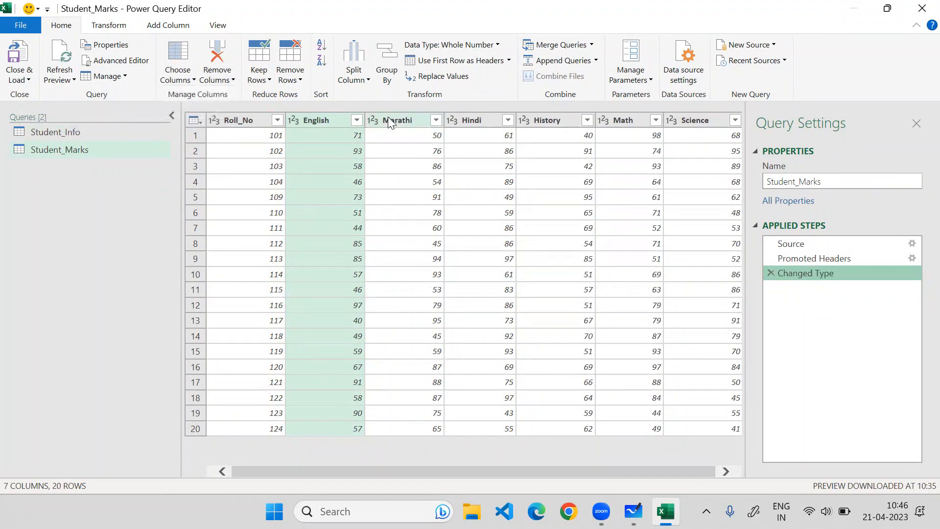
ctrl+click(388, 117)
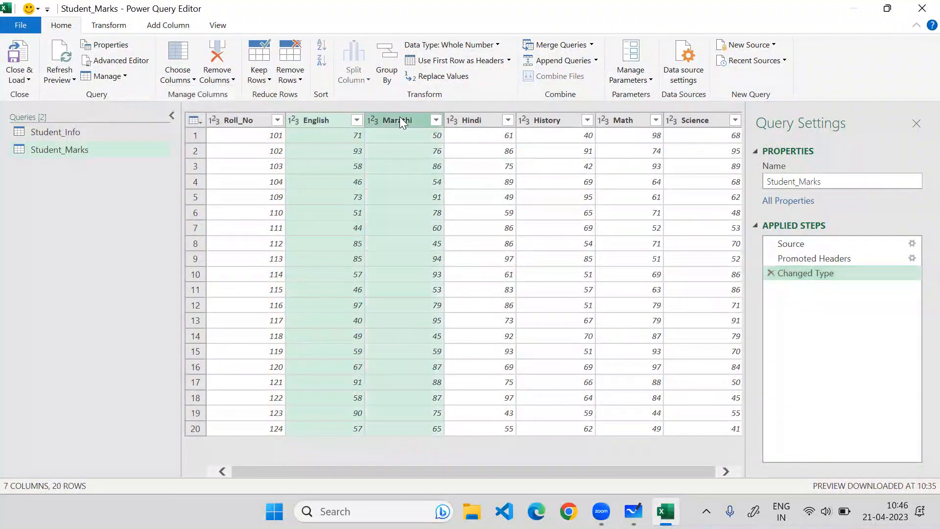
ctrl+click(451, 119)
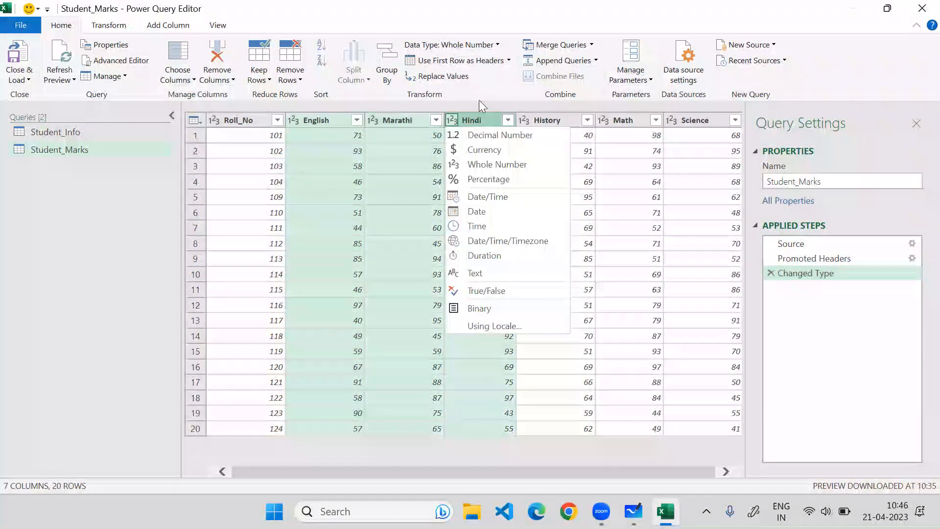
click(479, 102)
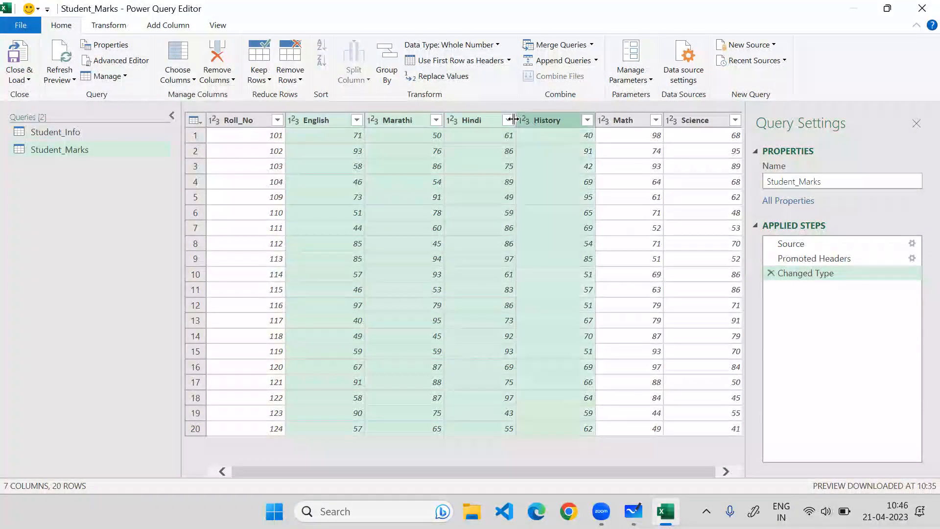
- Remove the adjacent English, Marathi and Hindi columns from Student_Marks, and restore them by deleting the Removed Columns step
click(329, 119)
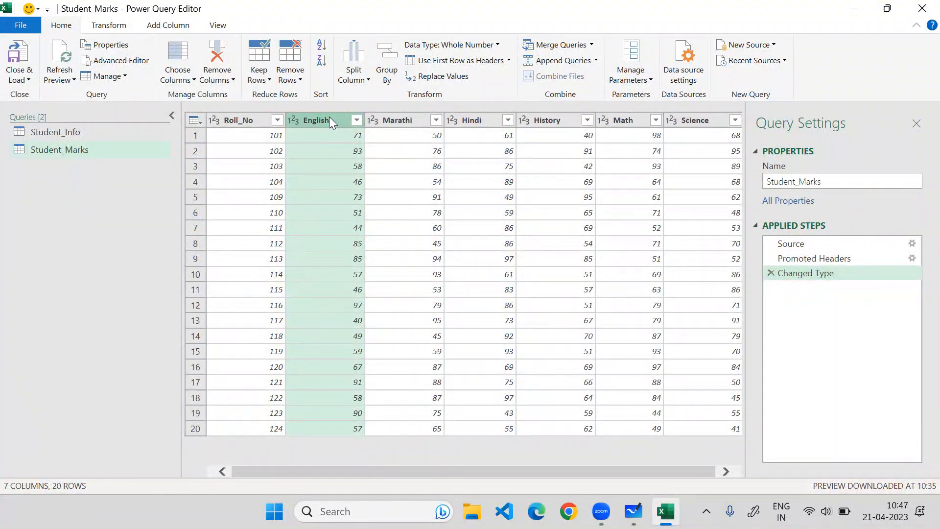
key(shift+Right)
key(shift+Right)
key(shift+Right)
key(shift+Right)
key(shift+Right)
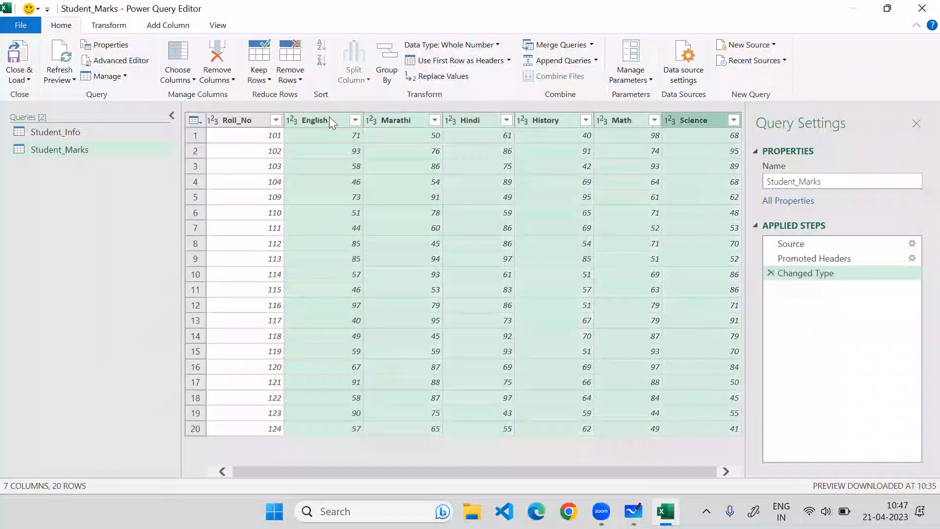
key(shift+Left)
key(shift+Left)
key(shift+Left)
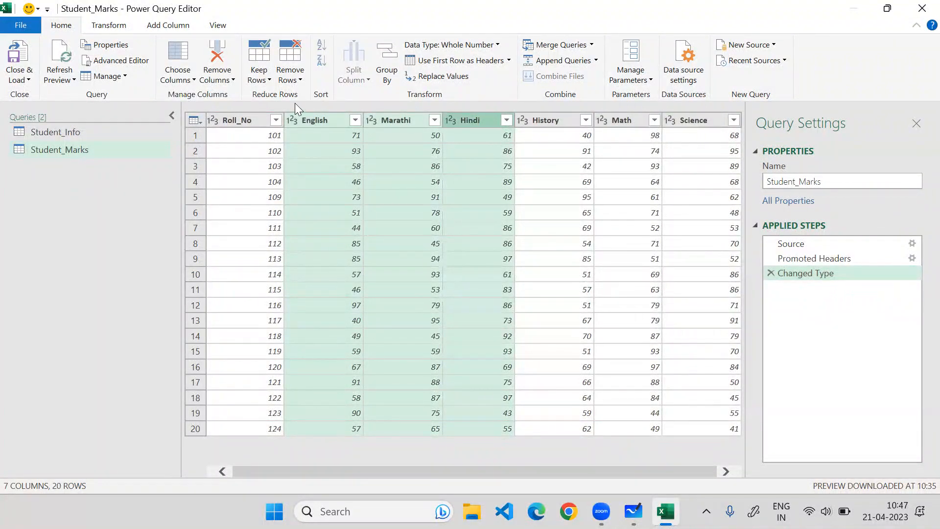
click(216, 80)
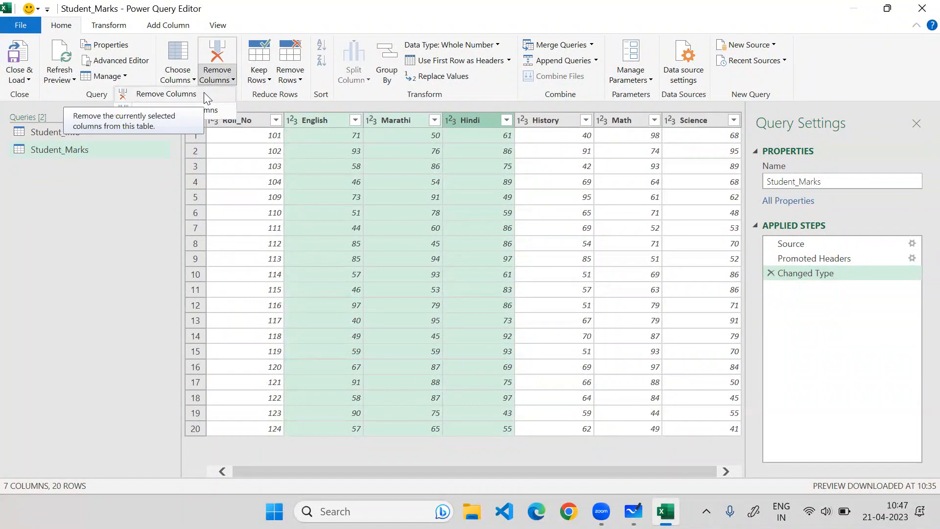
click(203, 92)
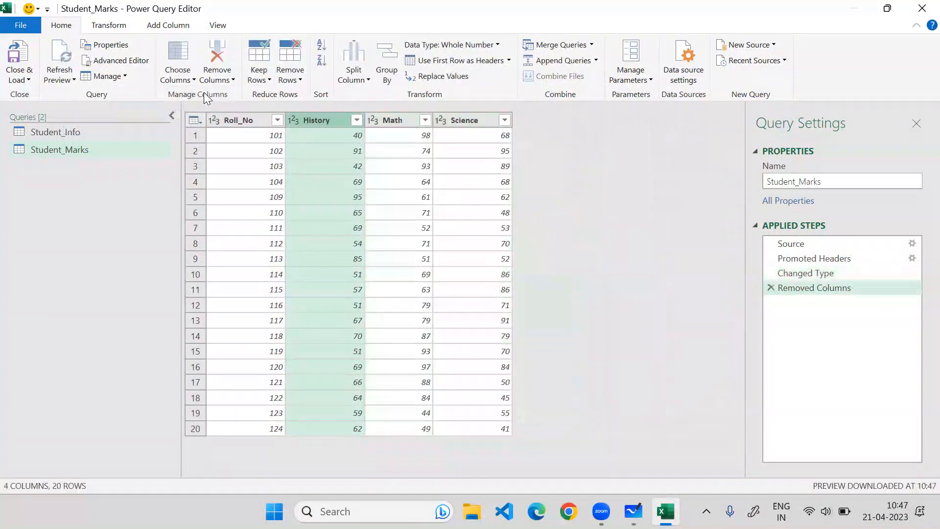
click(770, 288)
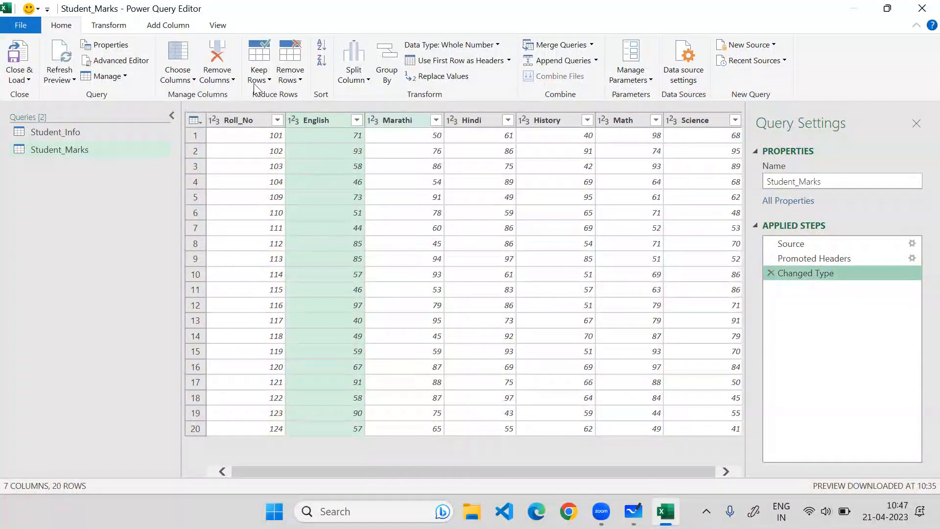
- Remove all columns other than Roll_No, English, Marathi and Hindi, and restore them by deleting the Removed Other Columns step
click(263, 121)
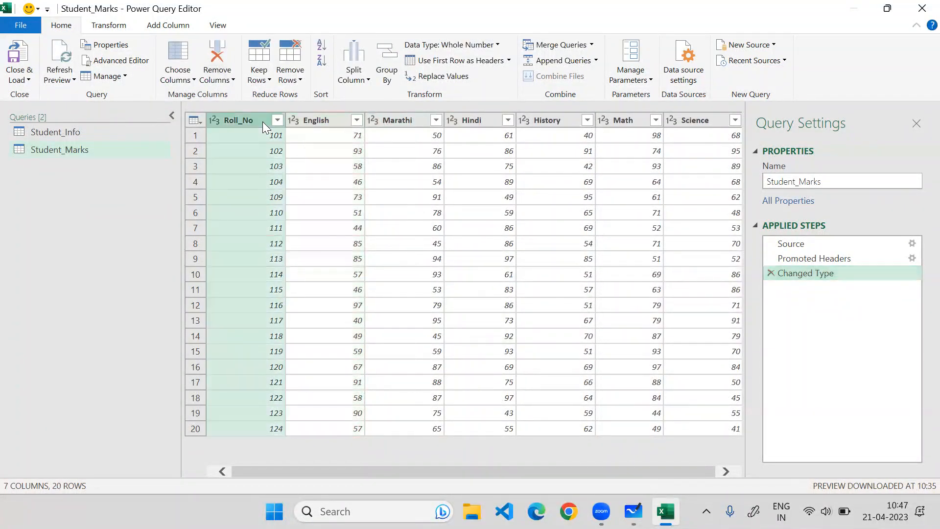
ctrl+click(307, 119)
ctrl+click(394, 117)
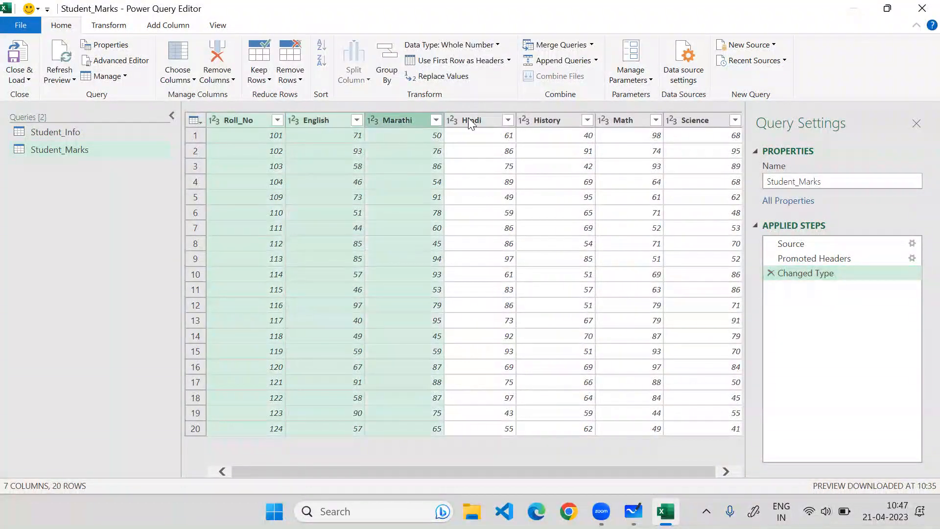
ctrl+click(471, 120)
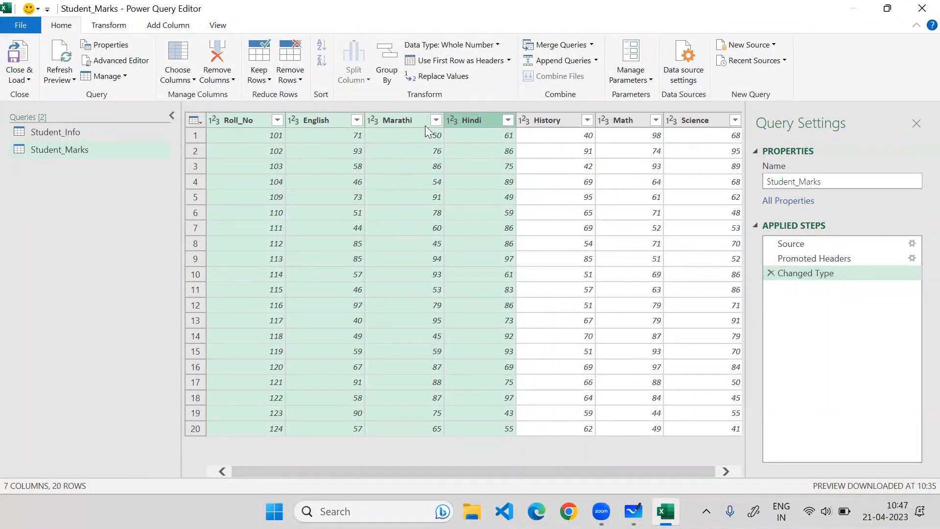
click(216, 78)
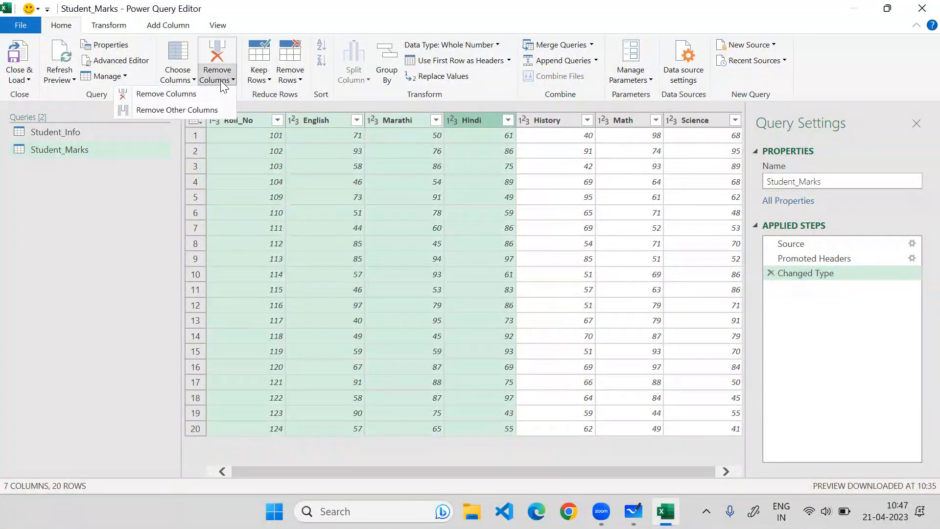
click(197, 110)
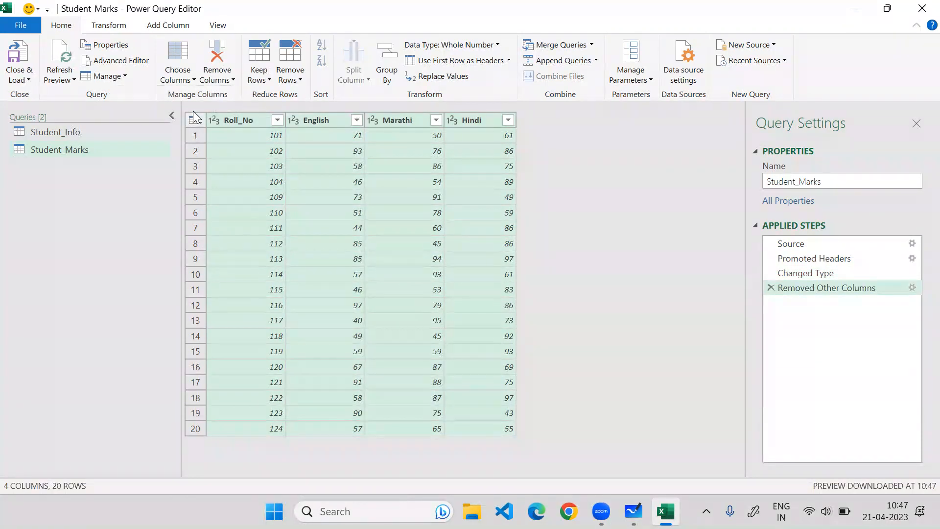
click(771, 288)
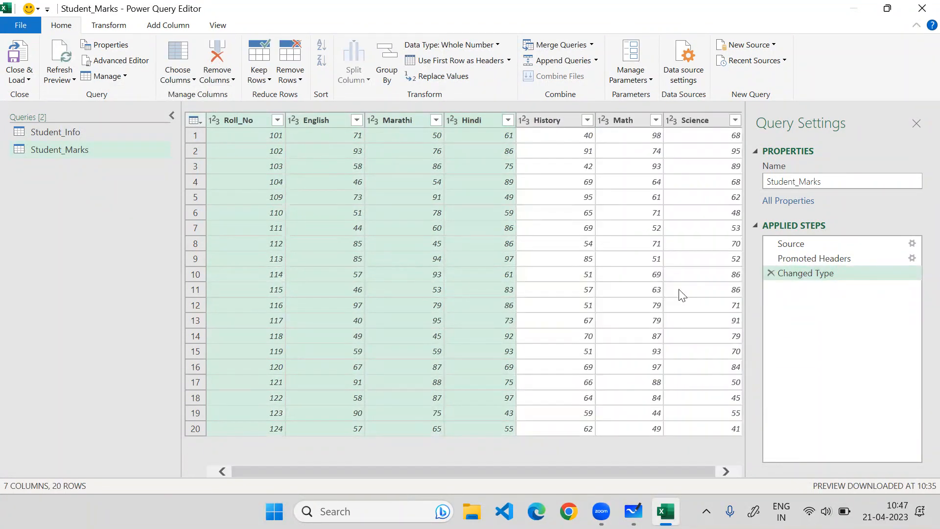
- Keep only the top 10 rows of Student_Marks, and restore the rest by deleting the Kept First Rows step
click(267, 81)
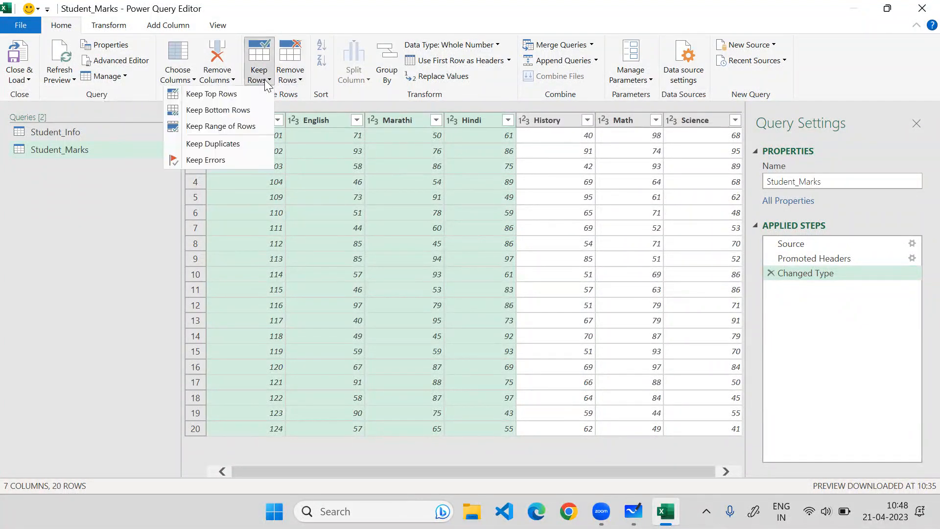
click(240, 94)
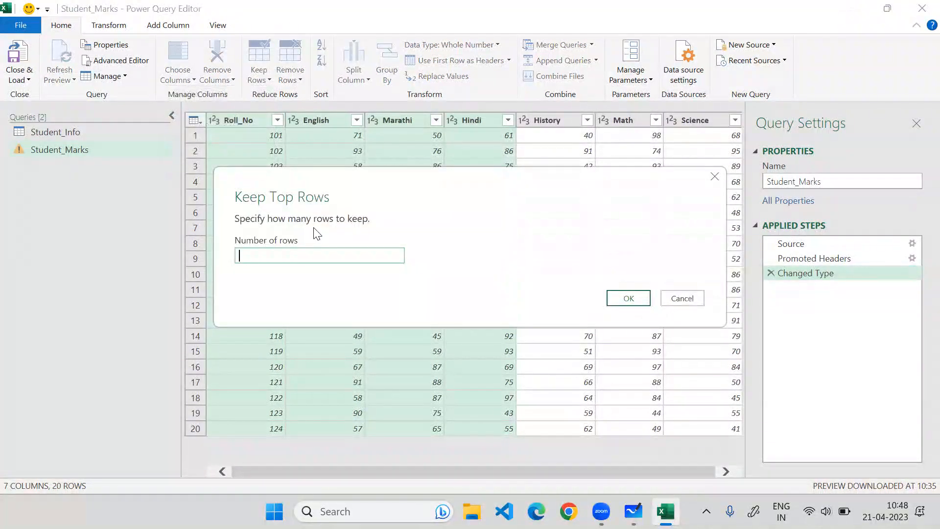
text(10)
click(625, 300)
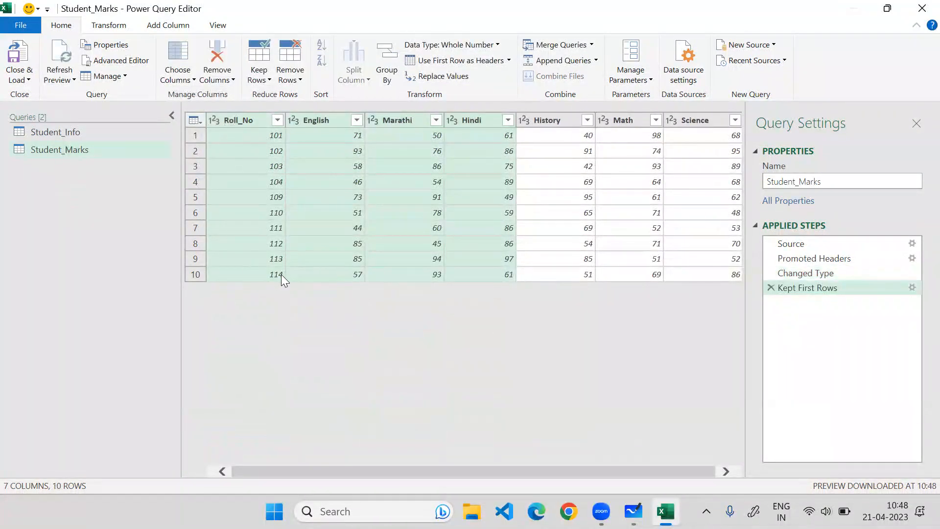
click(771, 288)
- Select only the Roll_No column of Student_Marks and try keeping just the rows with duplicate roll numbers
click(259, 85)
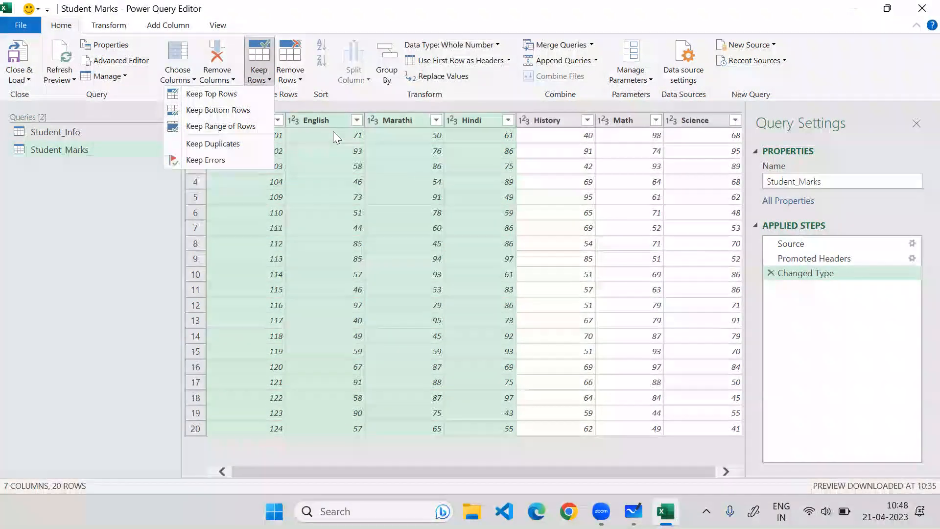
click(320, 119)
click(234, 121)
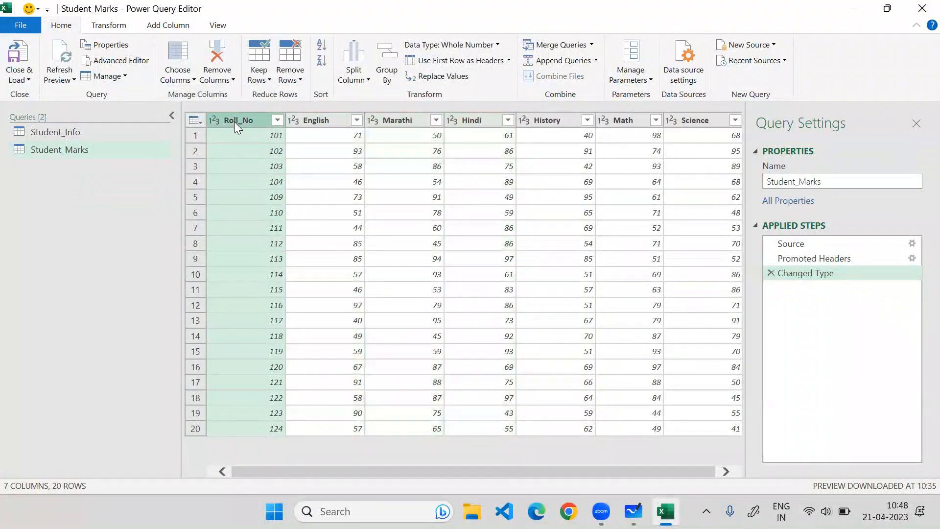
click(234, 77)
click(264, 78)
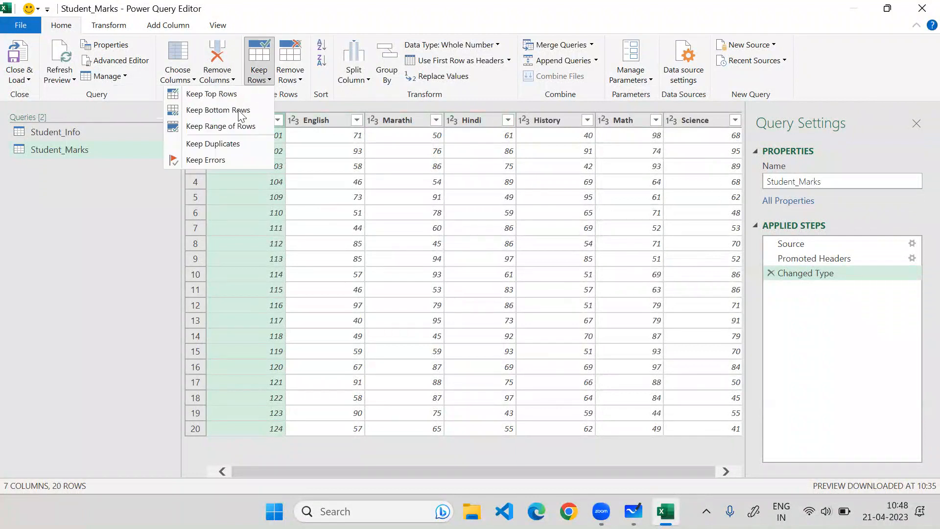
click(225, 150)
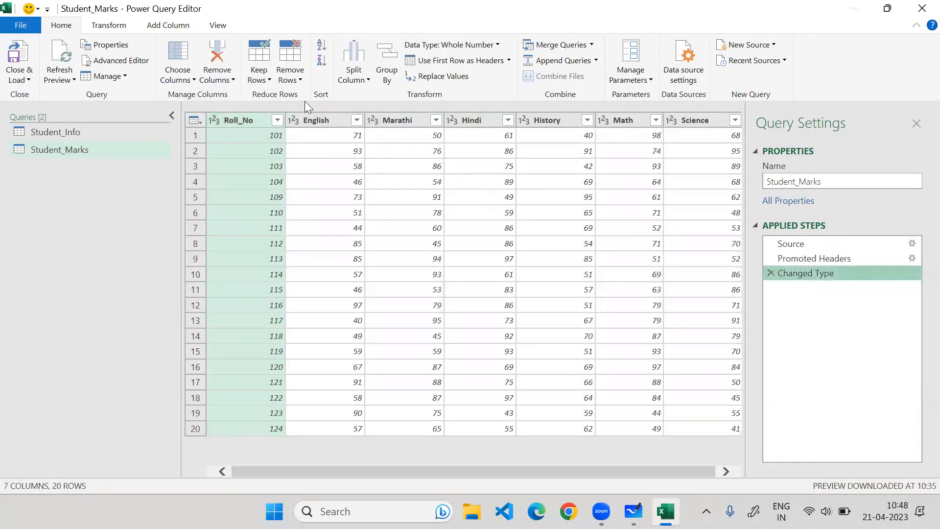
- Keep only the rows with errors in Roll_No, and restore the table by deleting the Kept Errors step
click(258, 79)
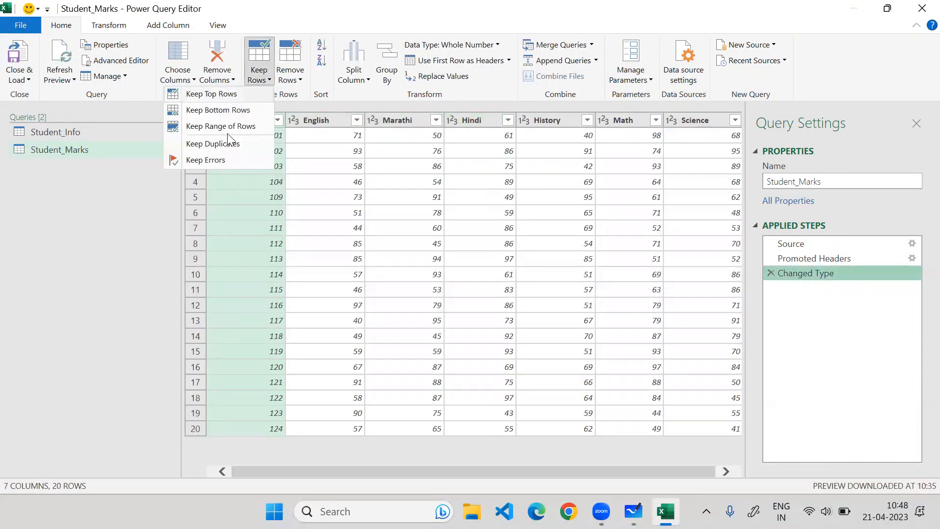
click(240, 161)
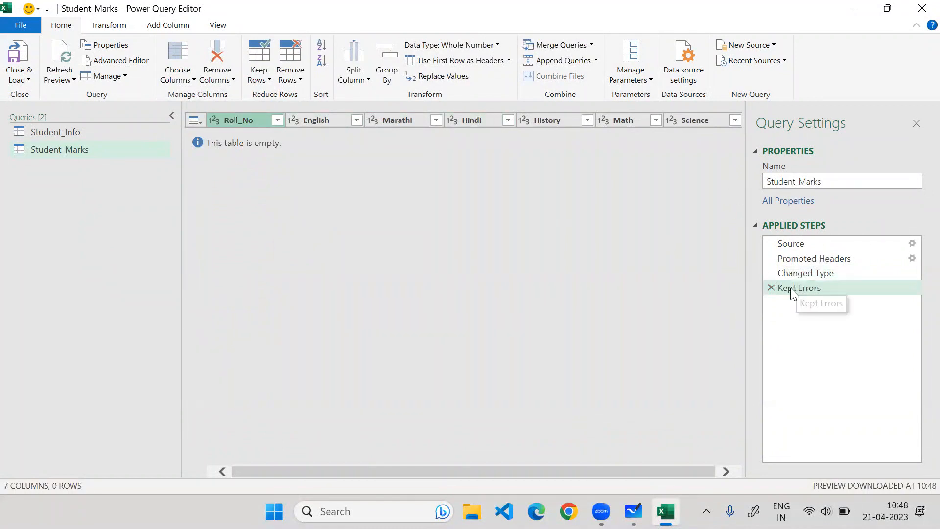
click(771, 287)
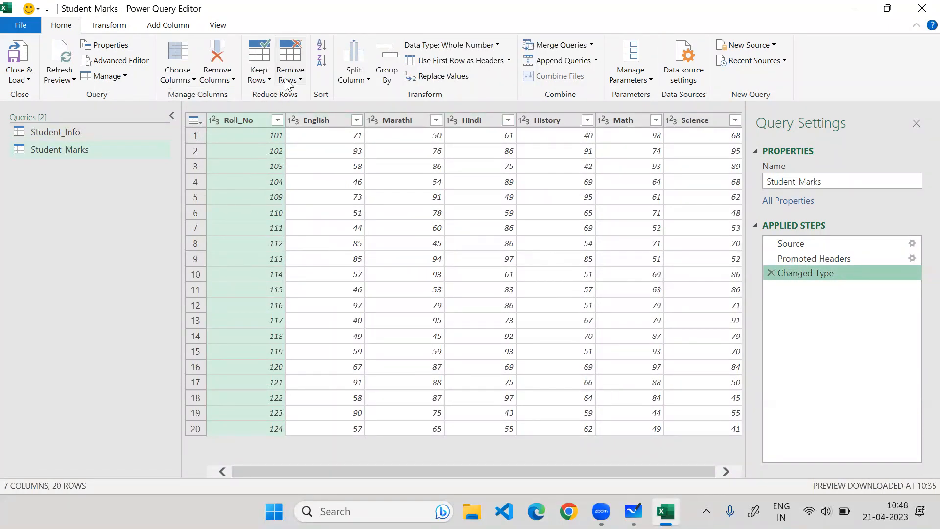
- Remove the rows with duplicate Roll_No values and the blank rows from Student_Marks
click(269, 81)
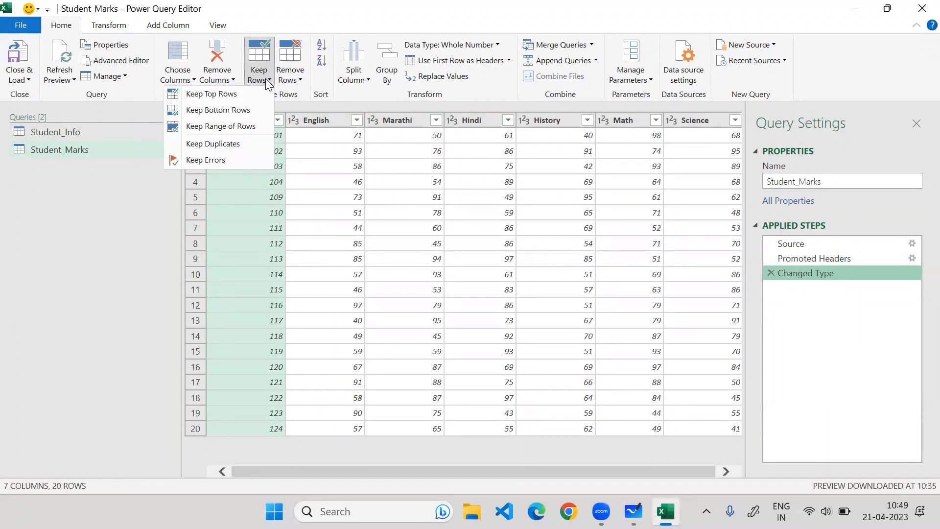
click(289, 79)
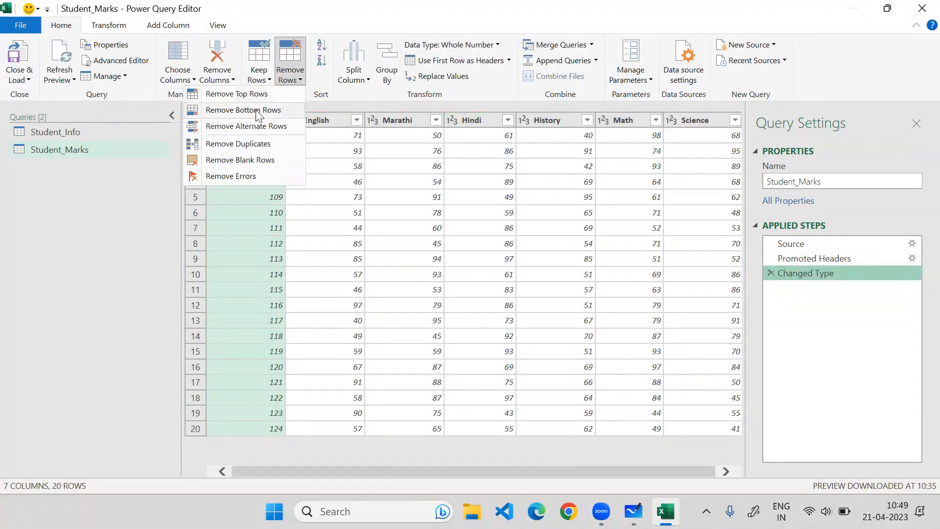
click(251, 146)
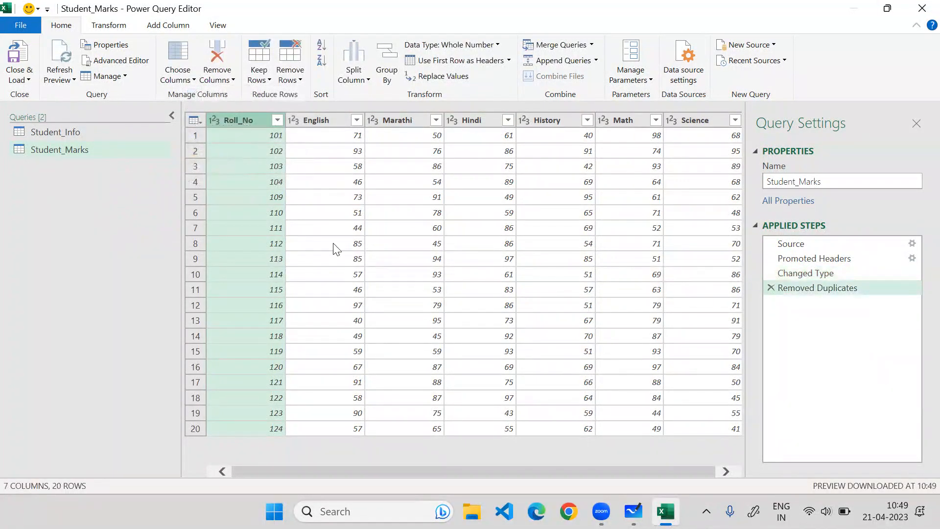
click(290, 79)
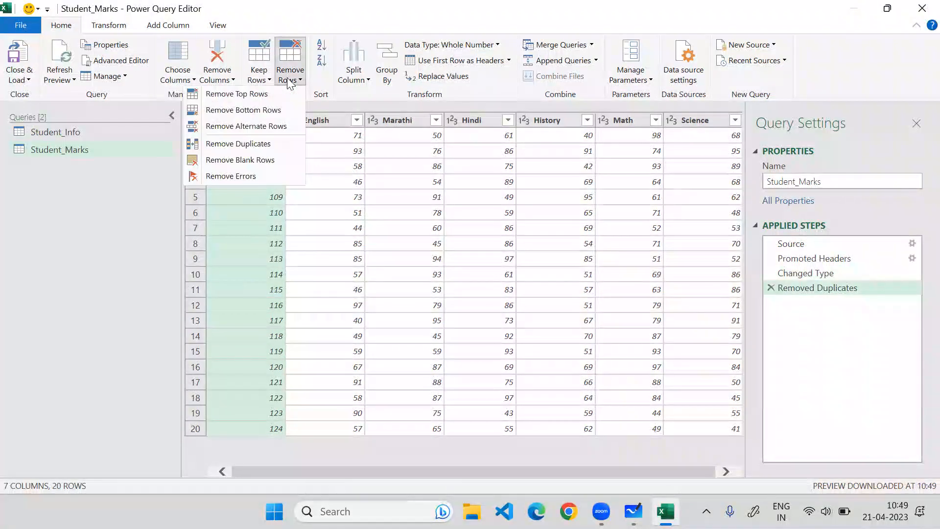
click(243, 163)
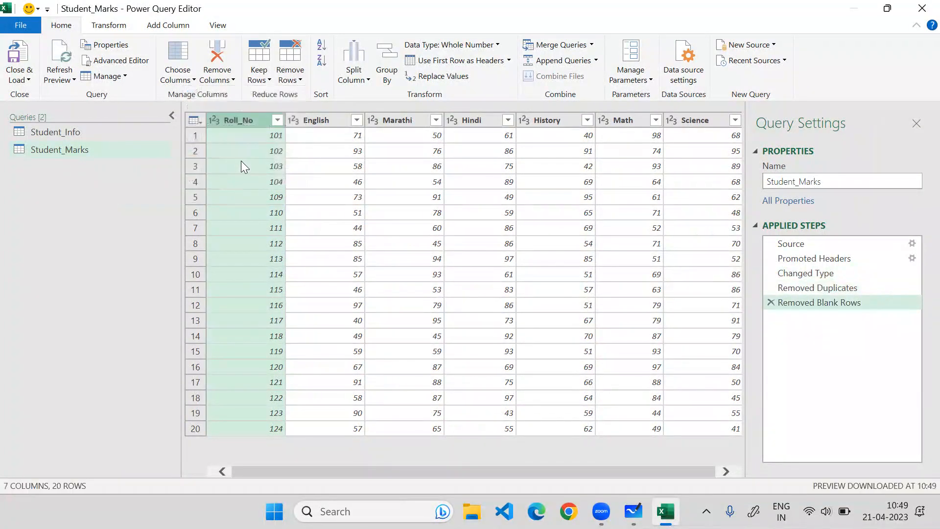
- Remove the rows with errors in Roll_No and sort Student_Marks by Roll_No in descending order
click(294, 81)
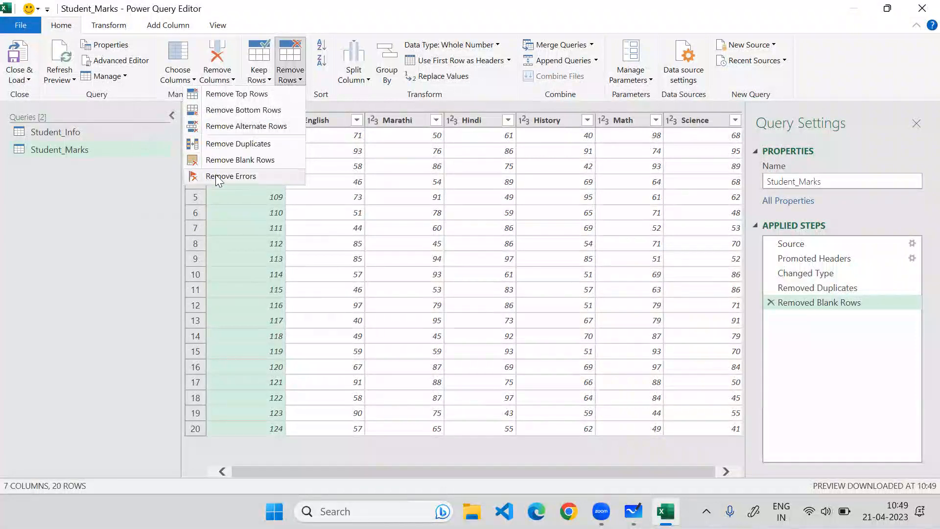
click(216, 175)
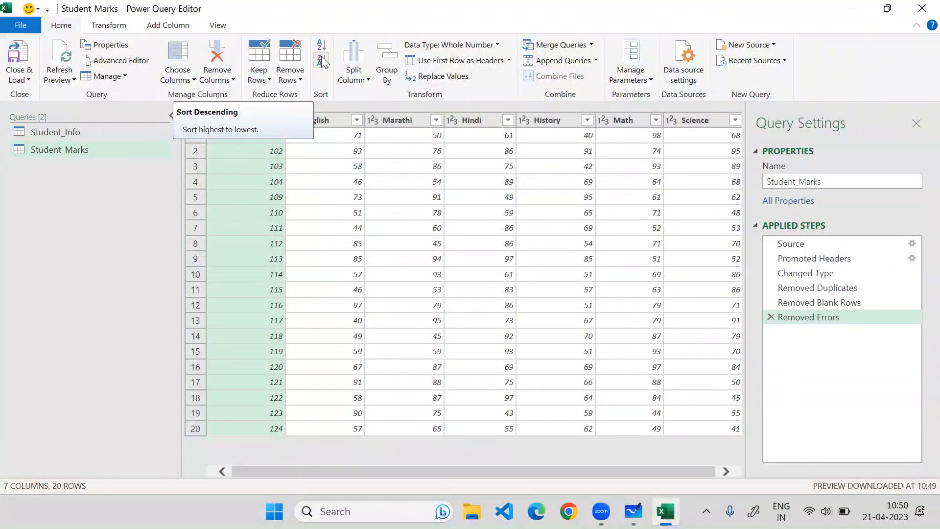
click(322, 59)
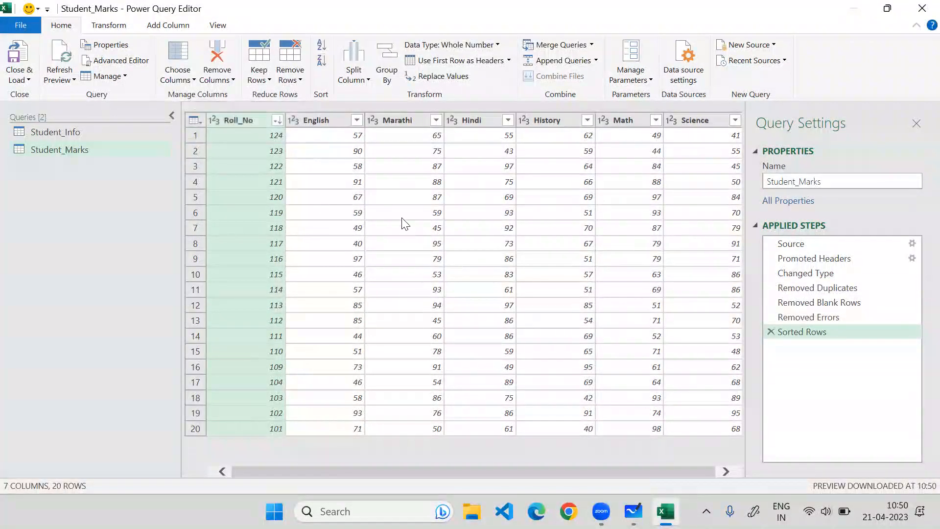
- From the Student_Info query, start a new ODBC source with the data source name MYSQL ODBC and expand its advanced options
click(57, 133)
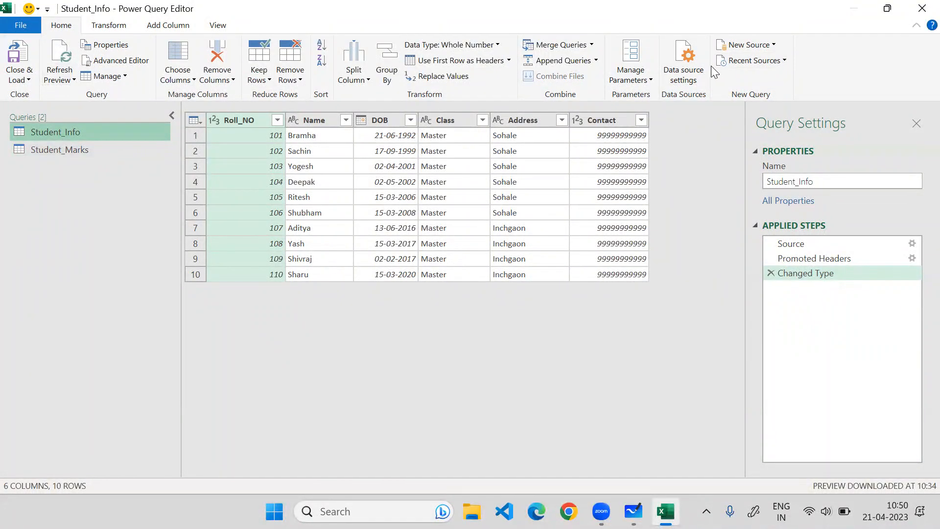
click(772, 49)
mouse_move(736, 79)
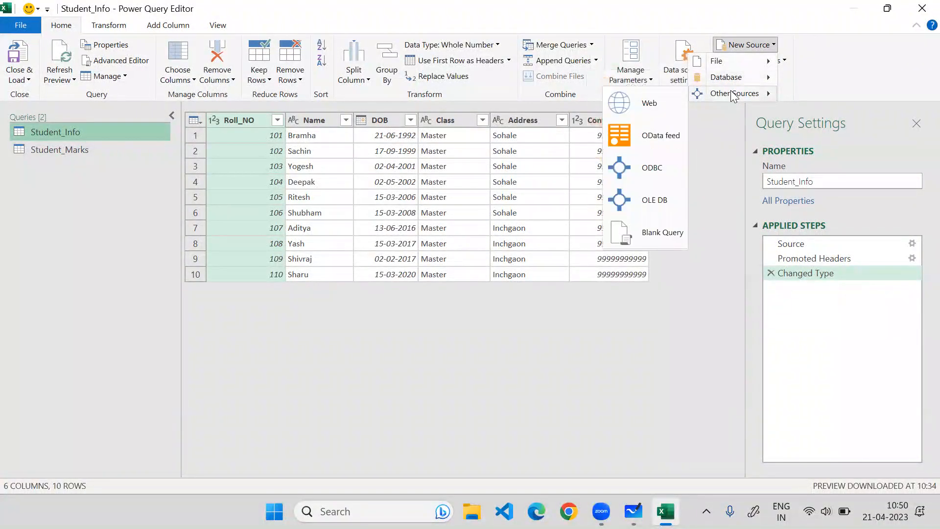
click(624, 166)
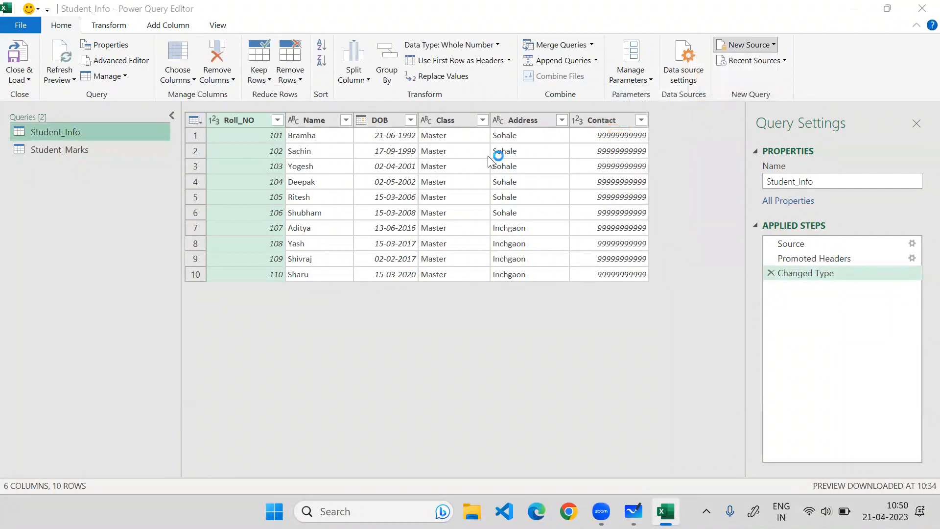
click(286, 231)
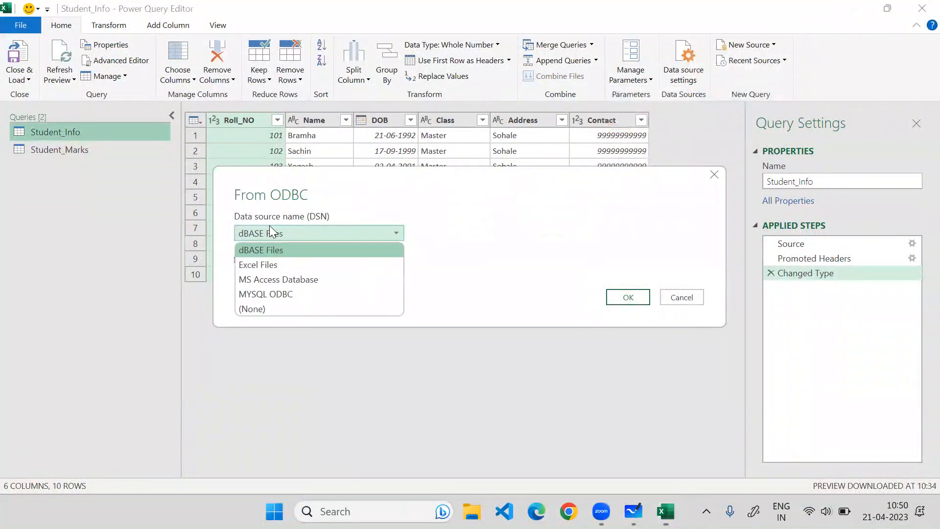
click(268, 295)
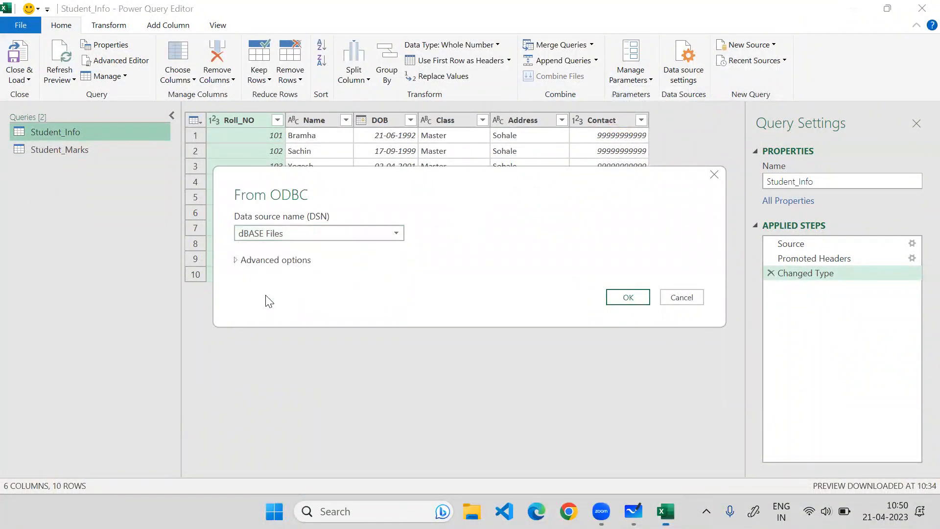
click(236, 260)
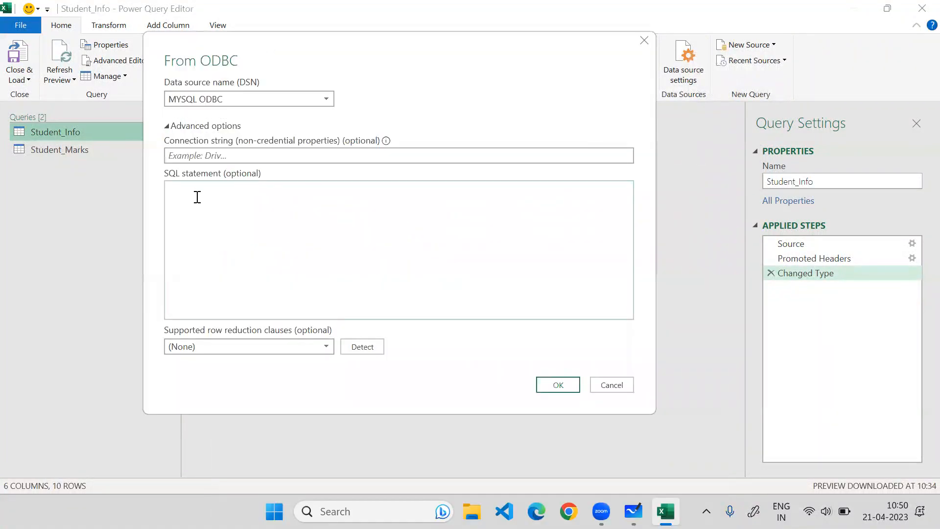
- Enter the SQL statement "Select * from Sales.Sale;" for the ODBC source and import the previewed result as a new query
click(196, 197)
text(Select * from)
text(Sales.Sale;)
key(ctrl+a)
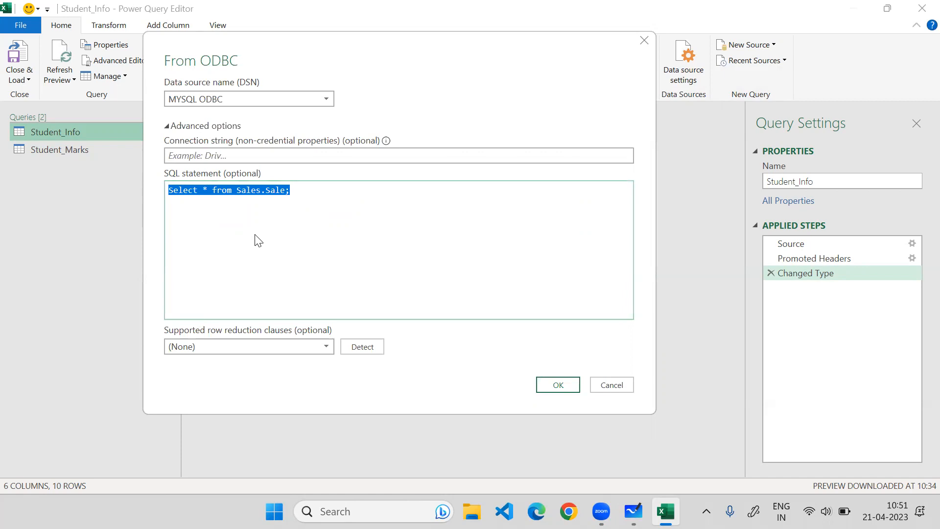
click(549, 387)
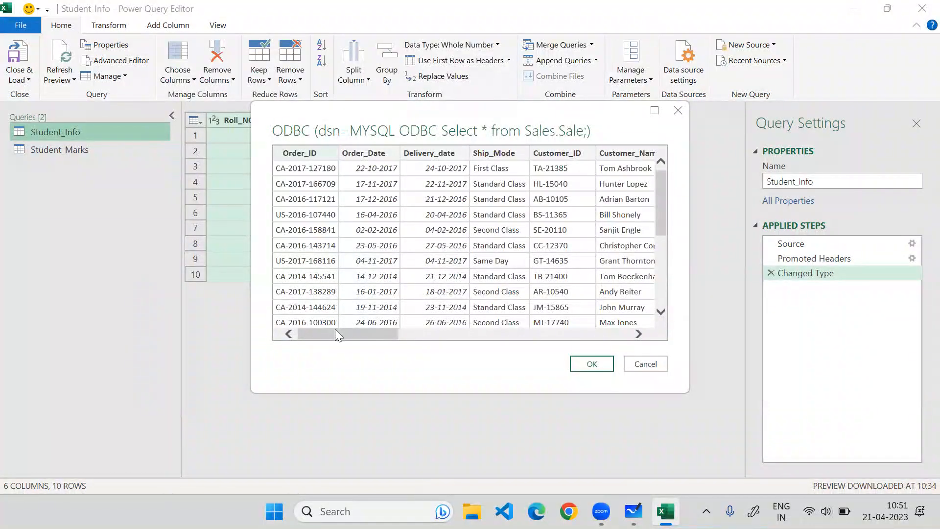
drag(336, 333, 582, 342)
click(586, 363)
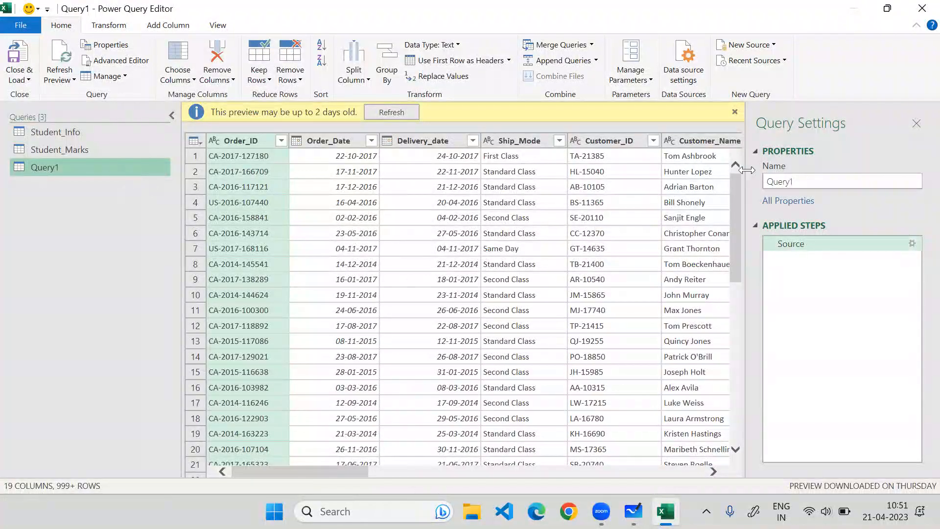
- Rename the newly imported query as Sales Data
double_click(827, 181)
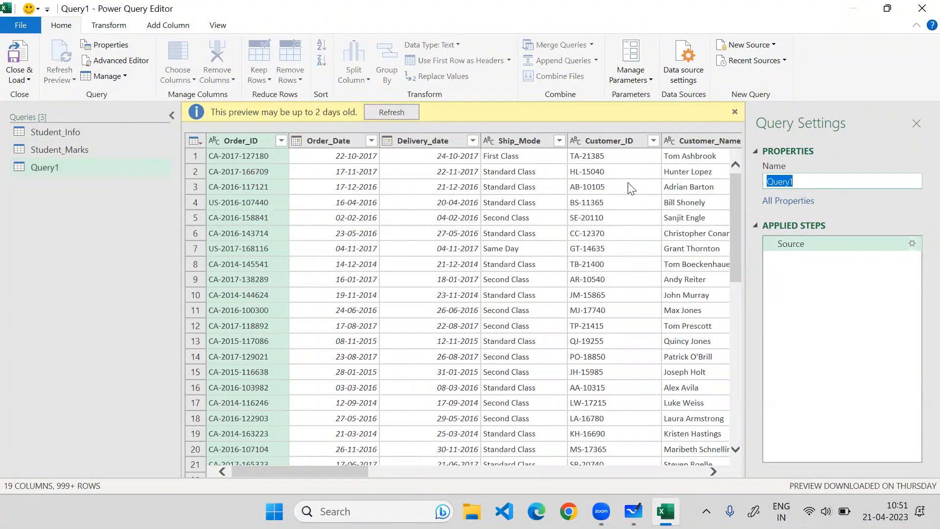
text(Sales Data)
key(Return)
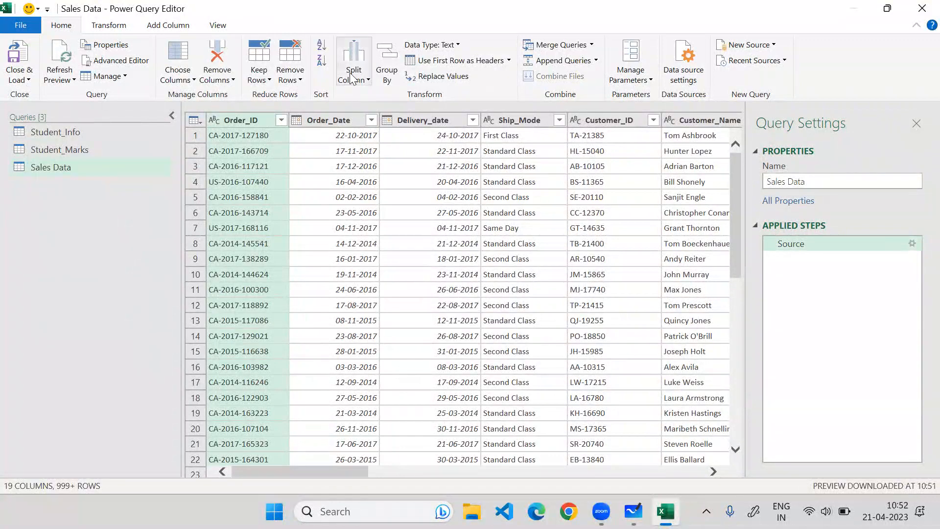
- Select the Ship_Mode column in Sales Data and examine its distinct values in the filter list without filtering
drag(302, 469, 323, 467)
click(444, 120)
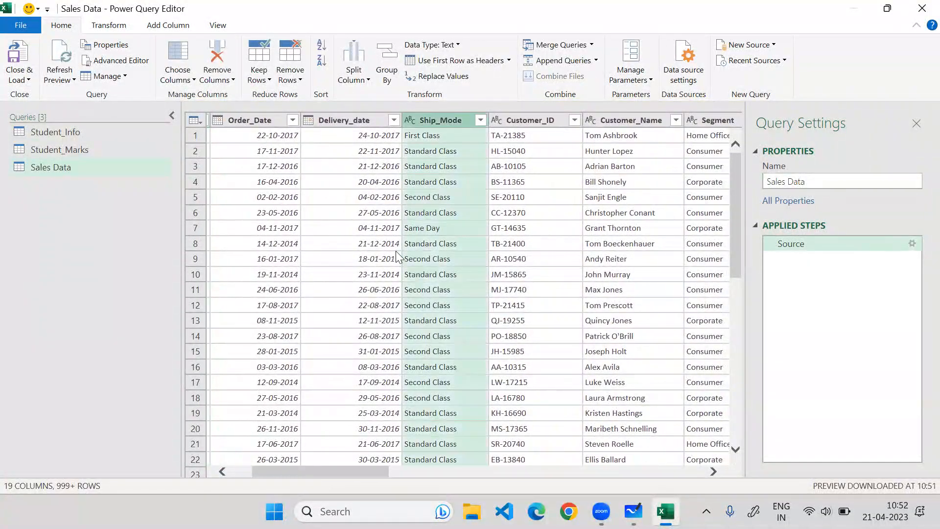
click(479, 121)
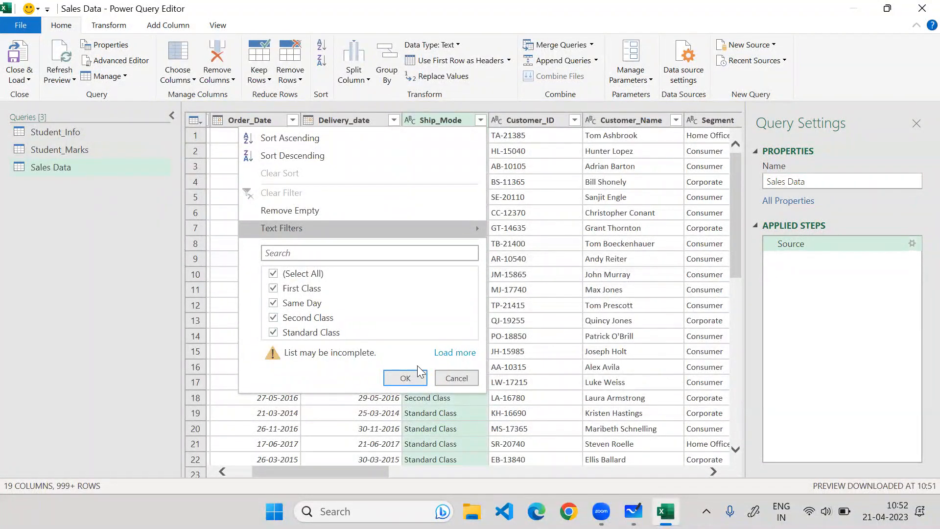
click(448, 375)
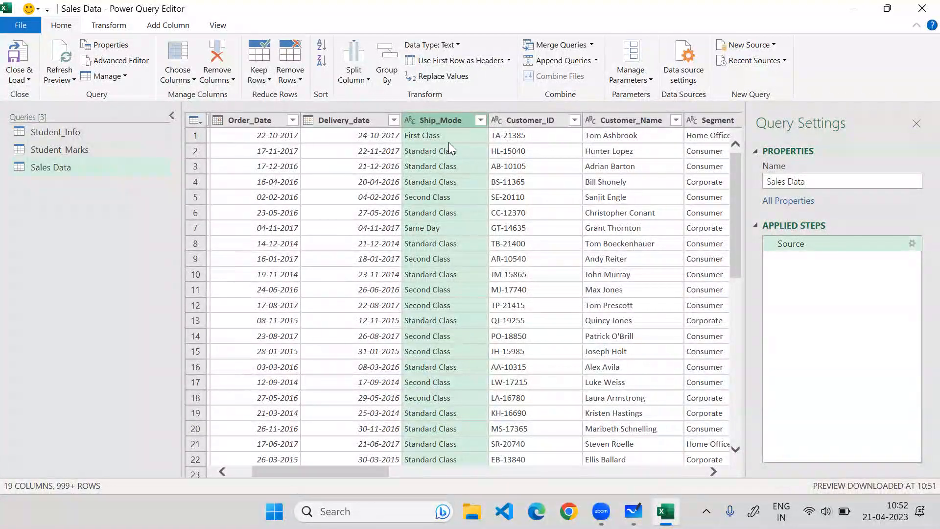
- Split the Ship_Mode column of Sales Data by the Space delimiter at each occurrence of the delimiter
click(354, 84)
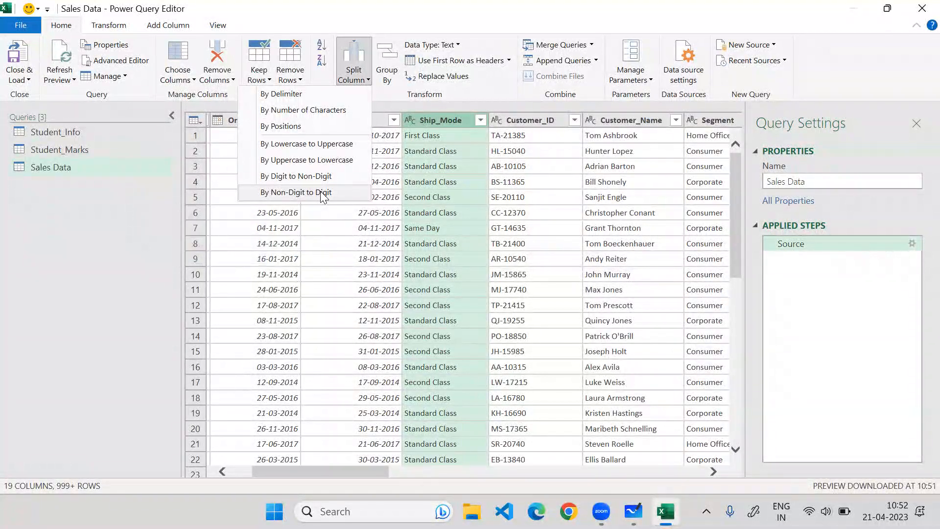
click(308, 96)
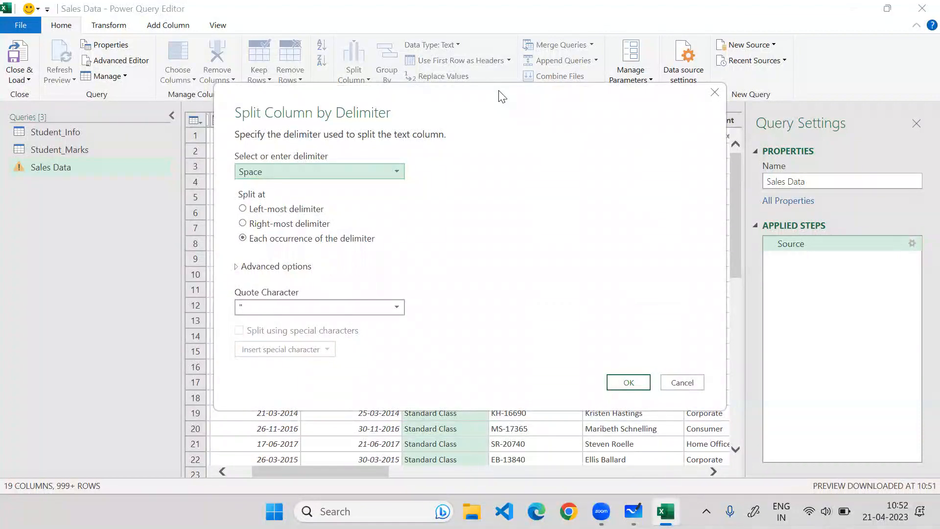
drag(502, 97, 471, 58)
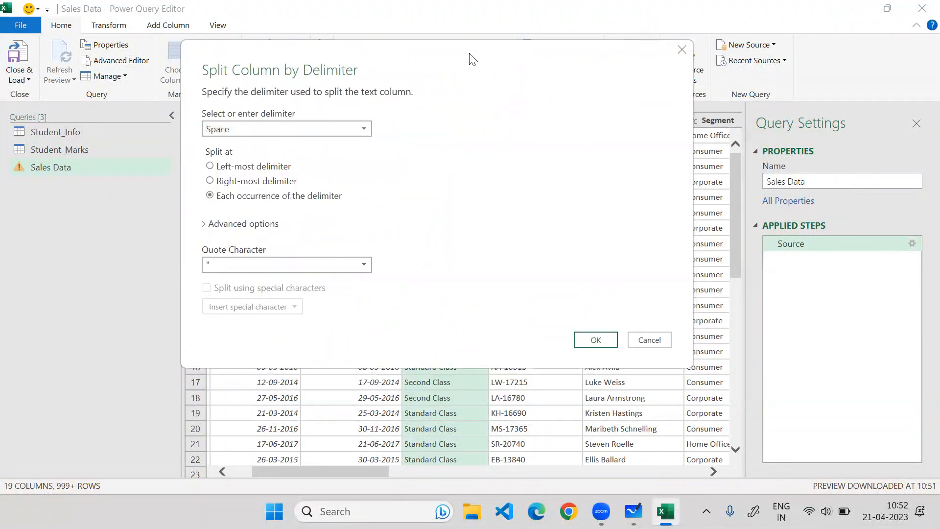
click(326, 125)
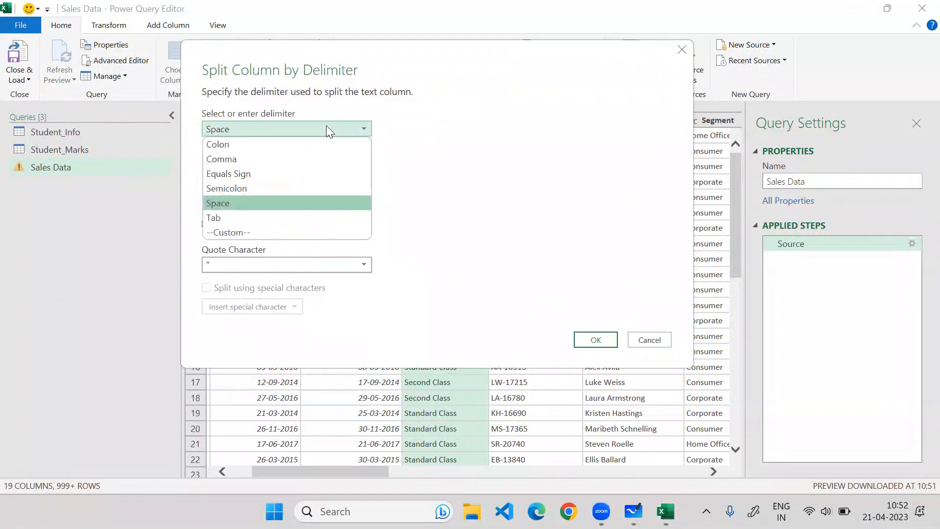
drag(630, 68, 614, 203)
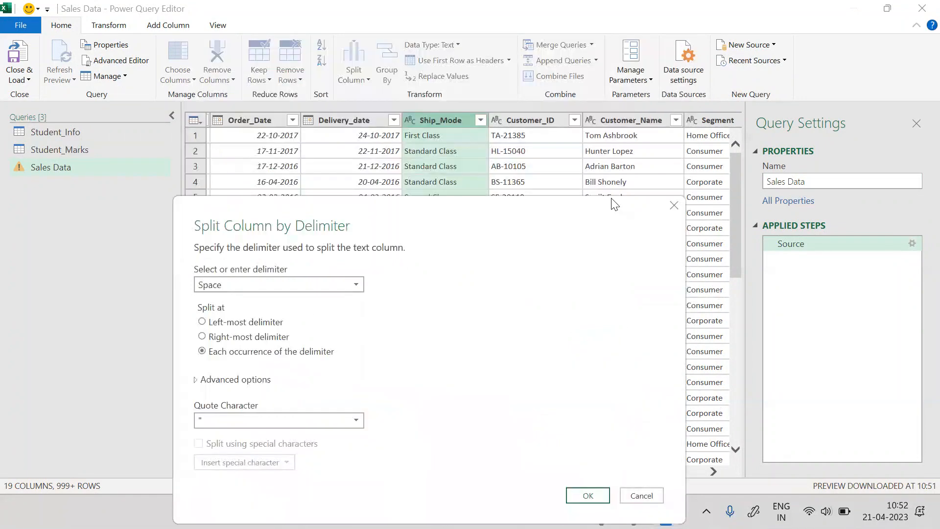
drag(559, 220, 562, 81)
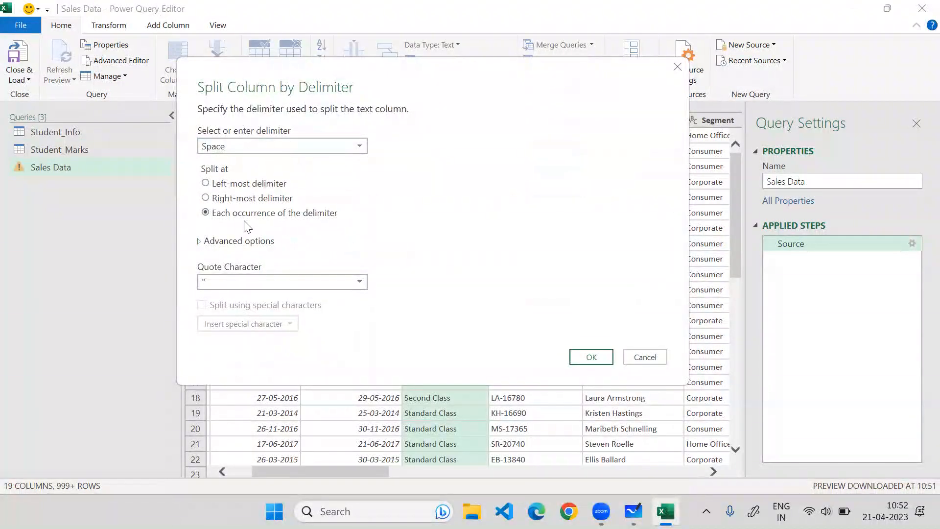
click(206, 184)
click(207, 215)
click(586, 357)
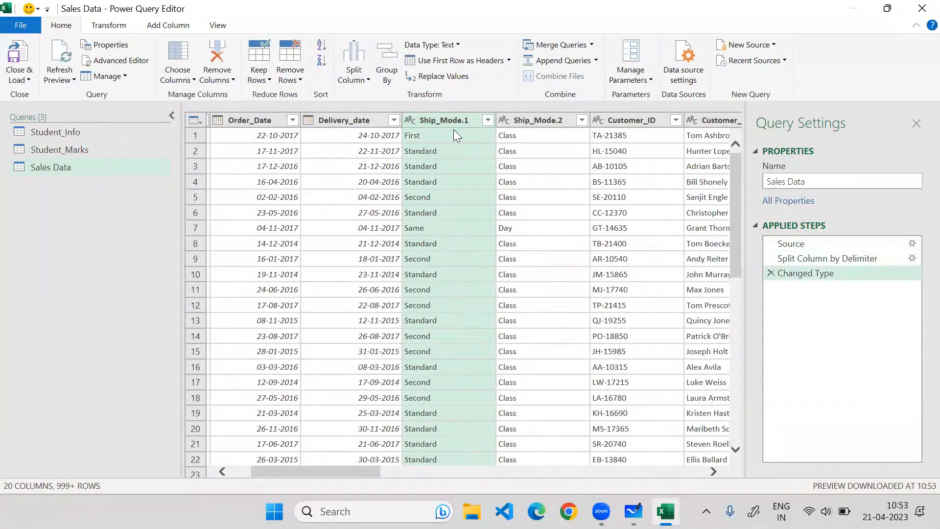
- Examine the distinct values in the filter lists of Ship_Mode.1 and Ship_Mode.2, keeping all values selected
click(488, 120)
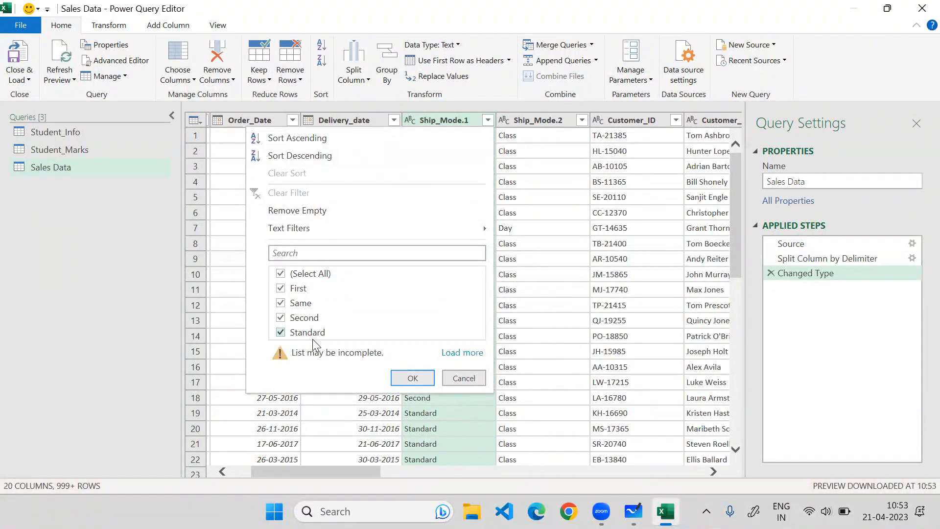
click(422, 380)
click(536, 123)
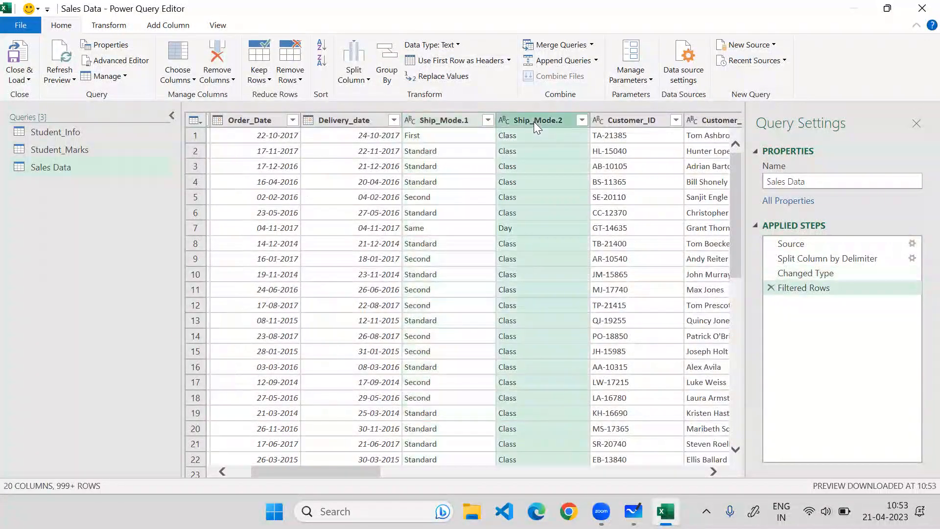
click(583, 121)
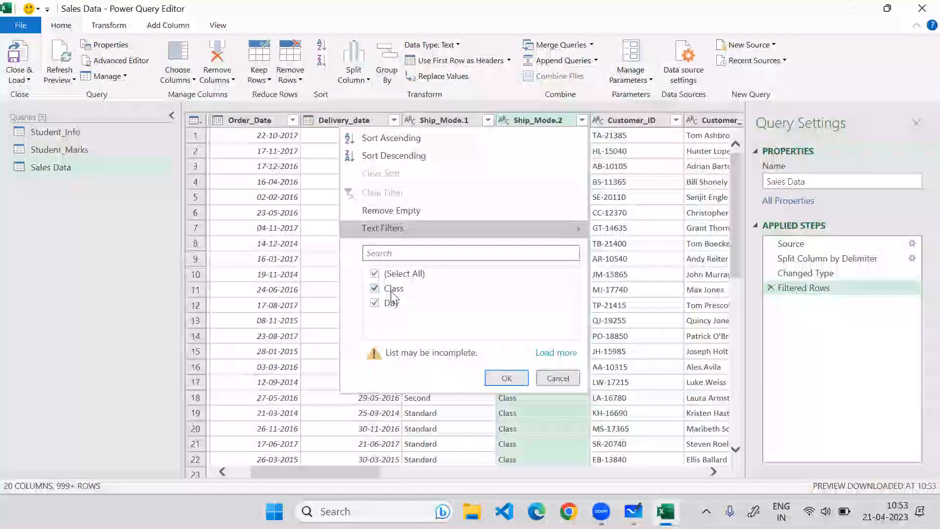
click(557, 377)
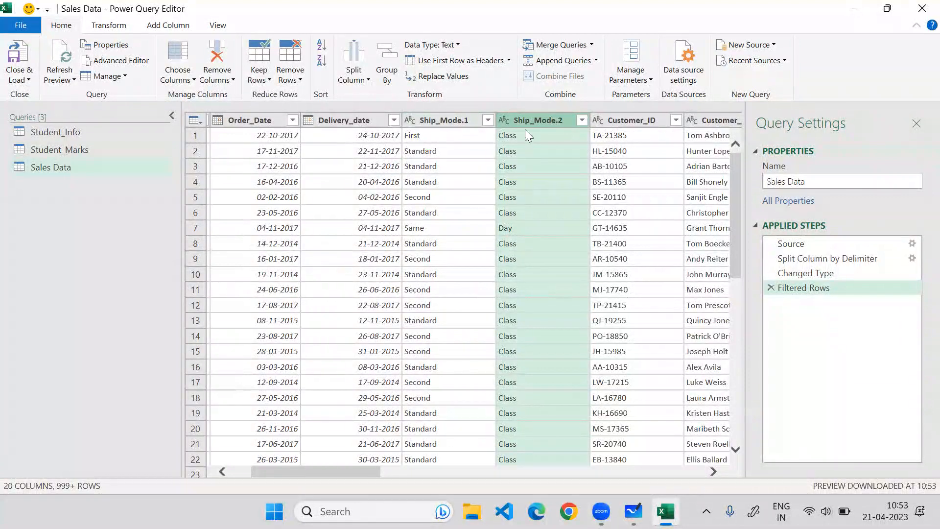
click(462, 119)
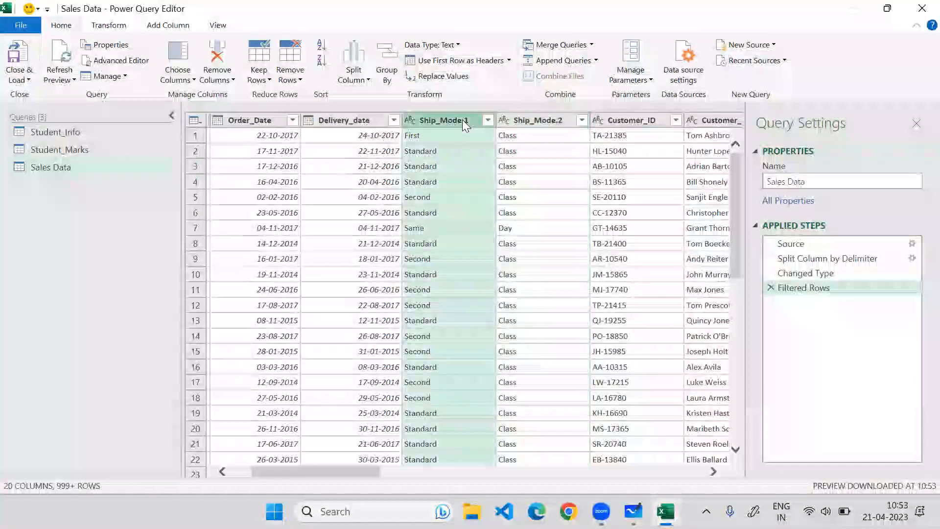
click(528, 117)
click(471, 122)
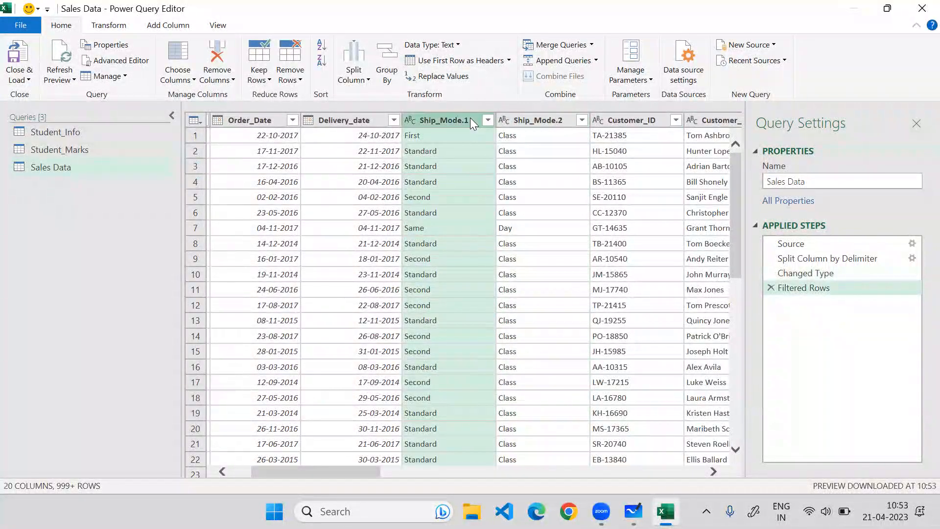
click(359, 77)
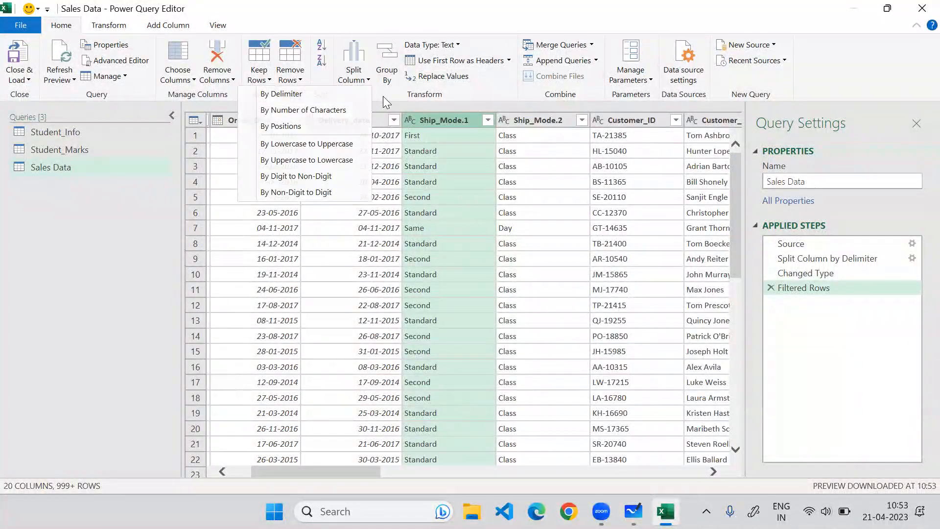
click(382, 95)
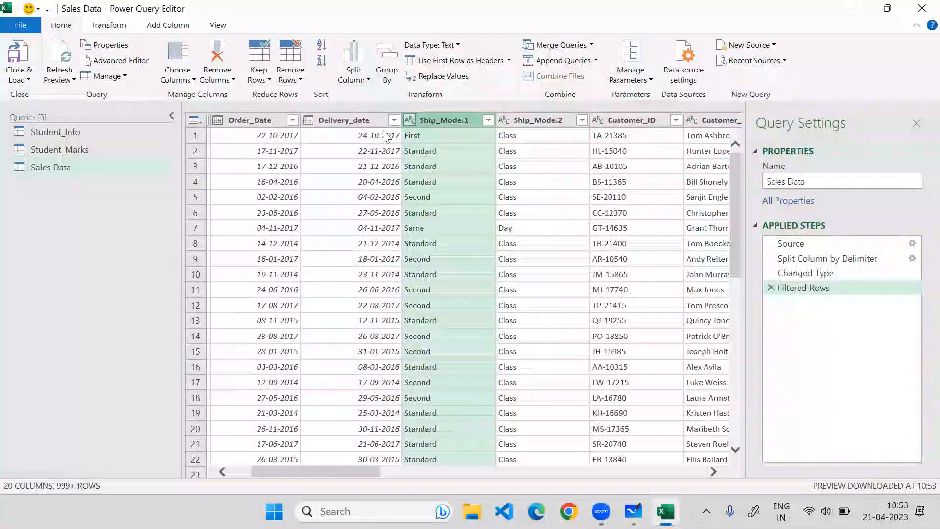
click(536, 120)
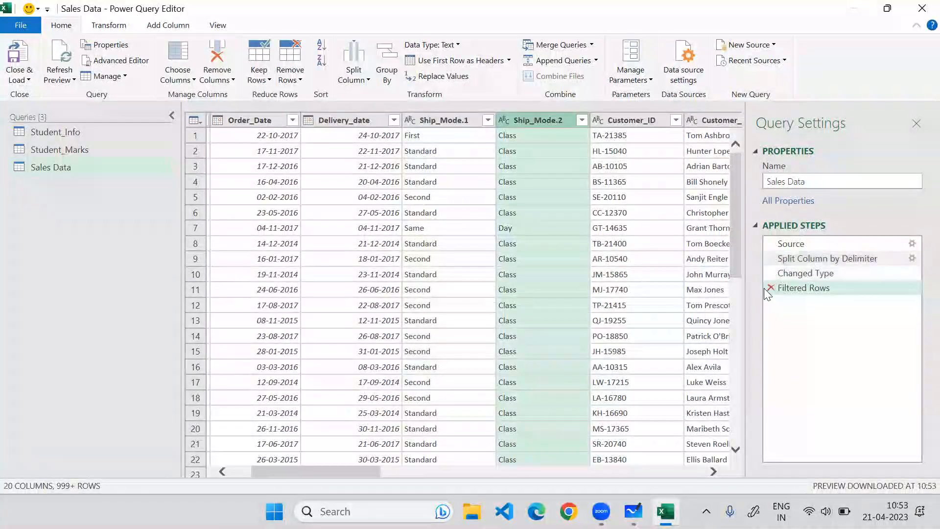
- Delete the Filtered Rows, Changed Type and Split Column by Delimiter steps from the Sales Data query
click(781, 262)
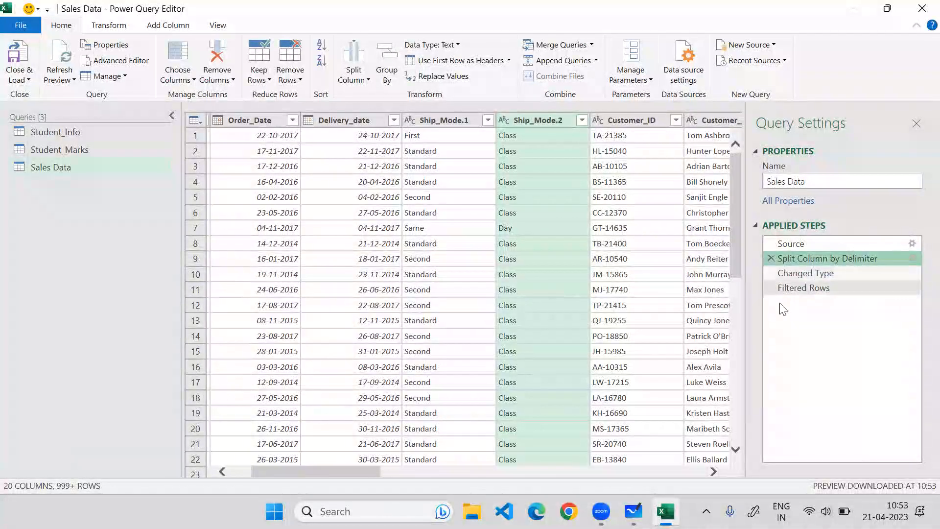
click(771, 287)
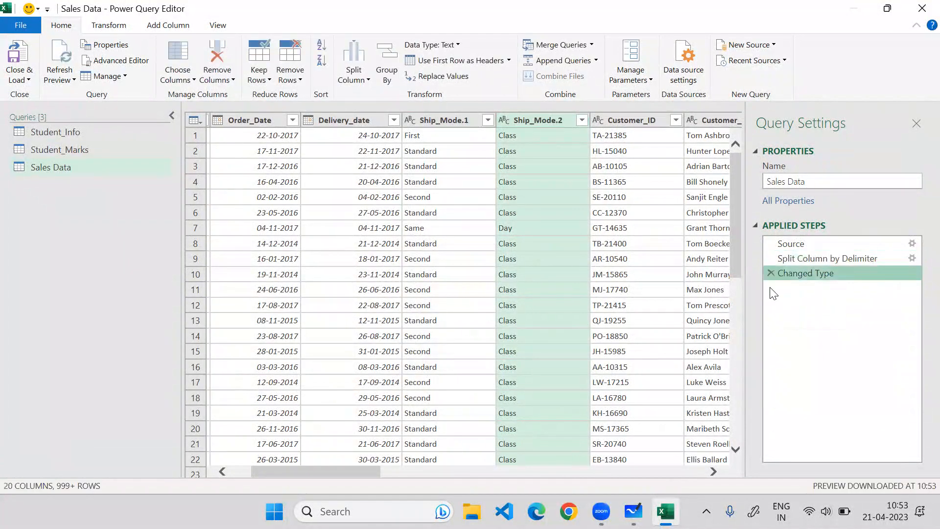
click(771, 273)
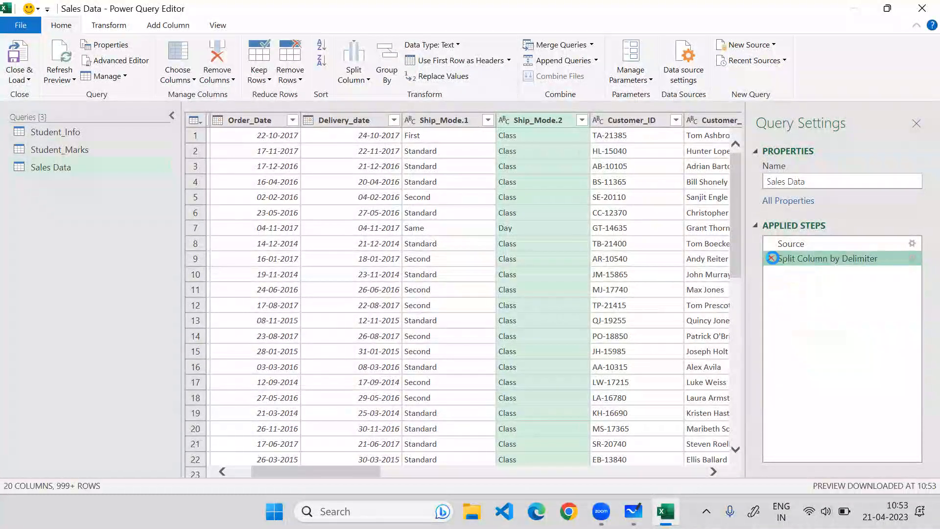
click(771, 258)
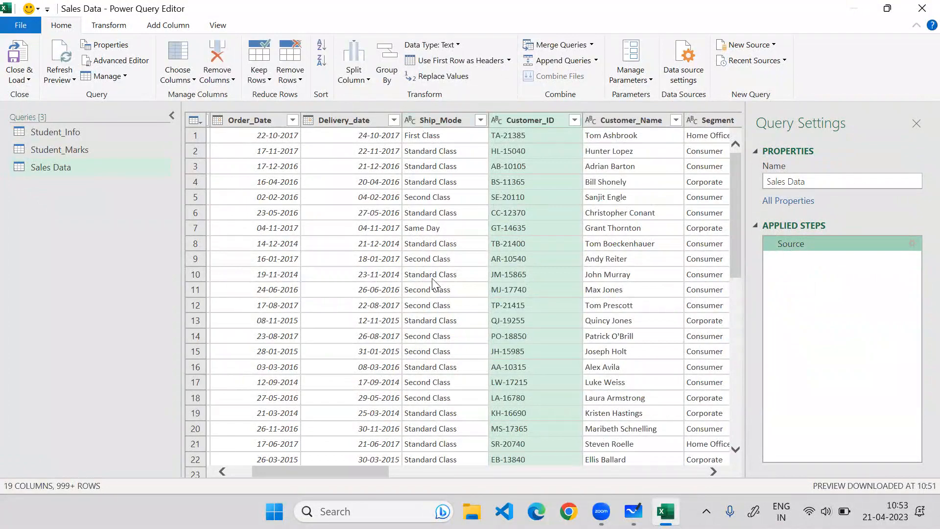
- Examine the Ship_Mode filter values and the Sales, Quantity, Discount and Profit columns in the Sales Data query
drag(322, 471, 281, 479)
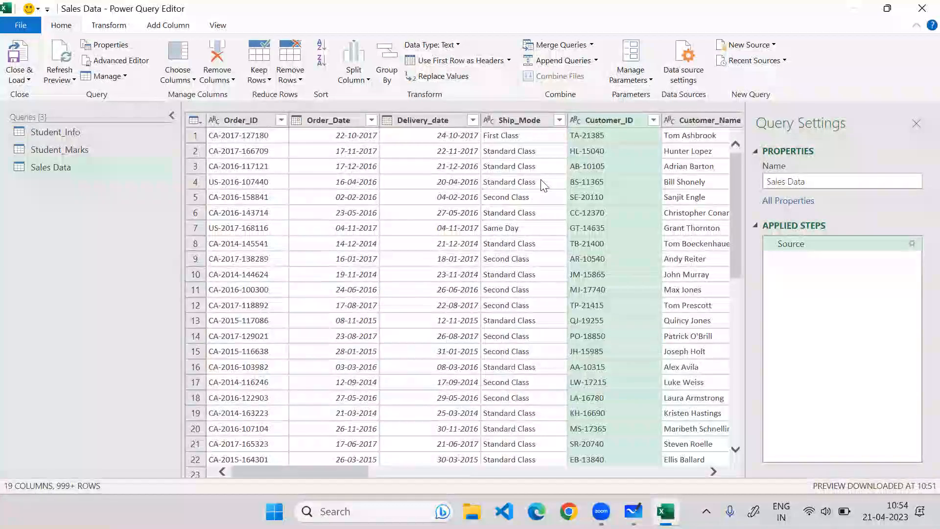
click(558, 121)
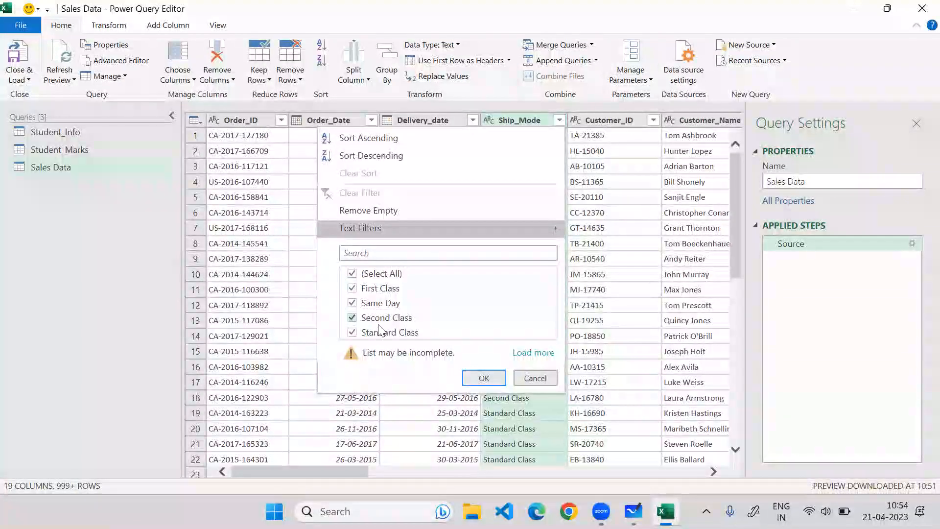
click(535, 379)
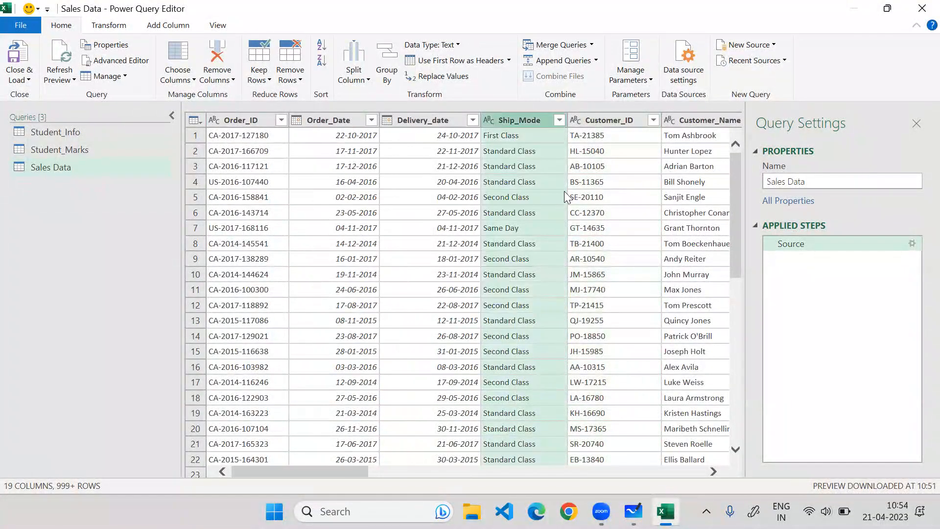
drag(330, 471, 672, 493)
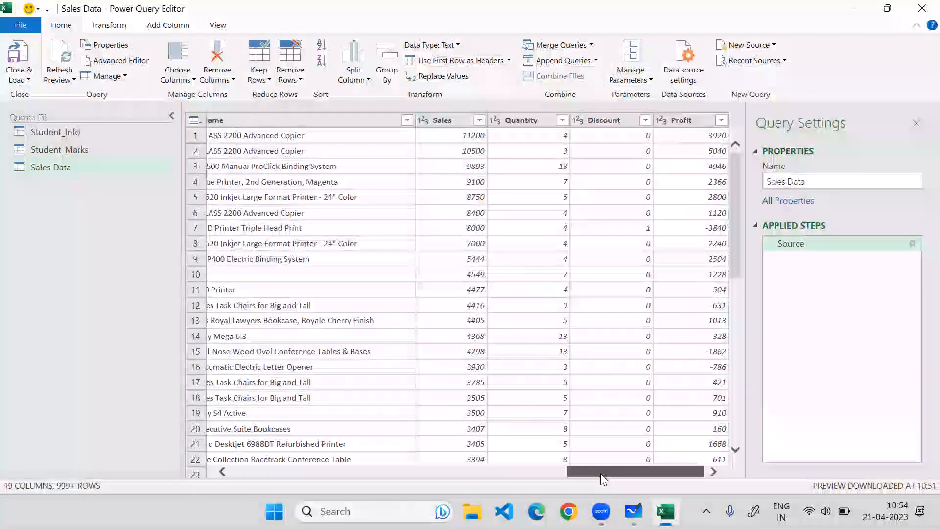
drag(616, 472, 207, 468)
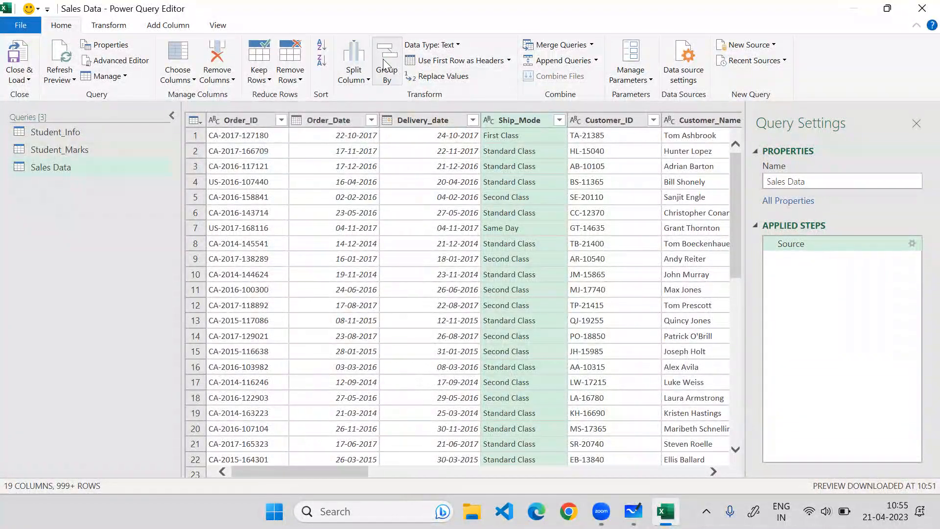
- Start a basic Group By on the Sales Data query with Ship_Mode as the grouping column
click(408, 119)
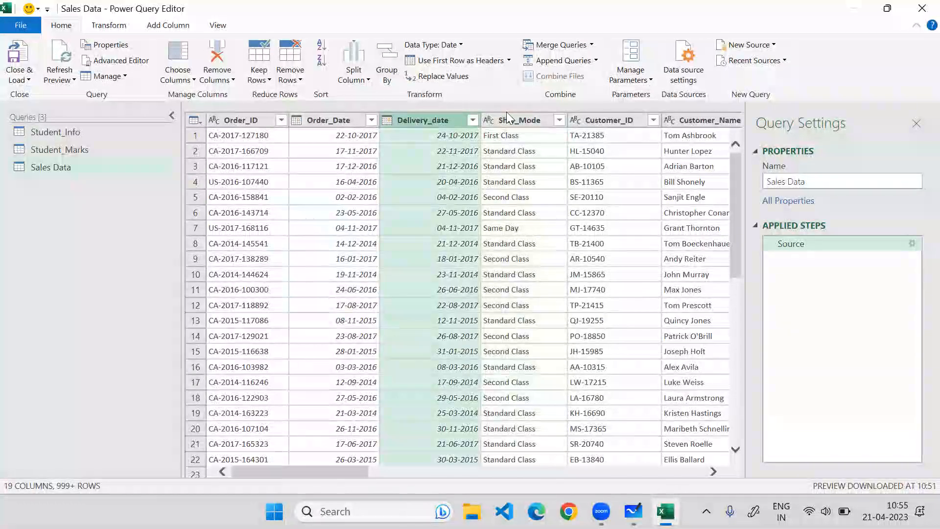
click(506, 118)
click(386, 70)
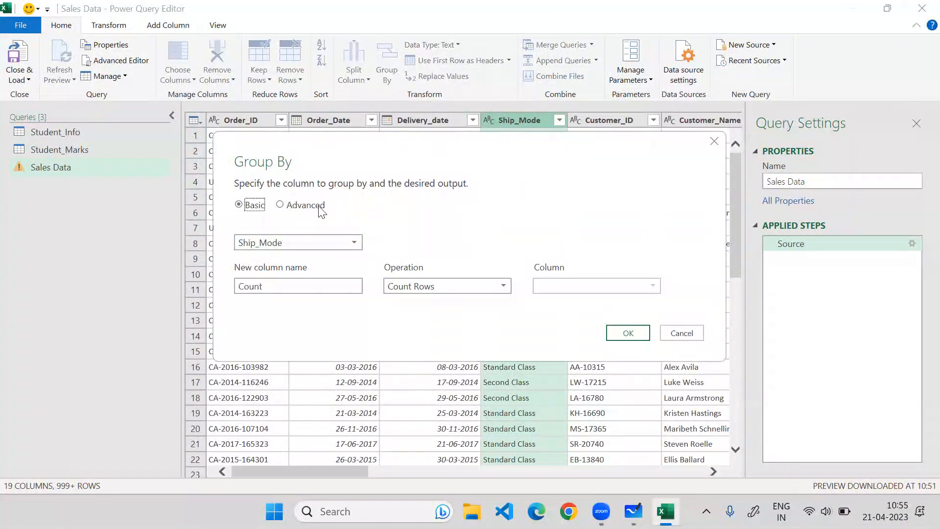
click(310, 241)
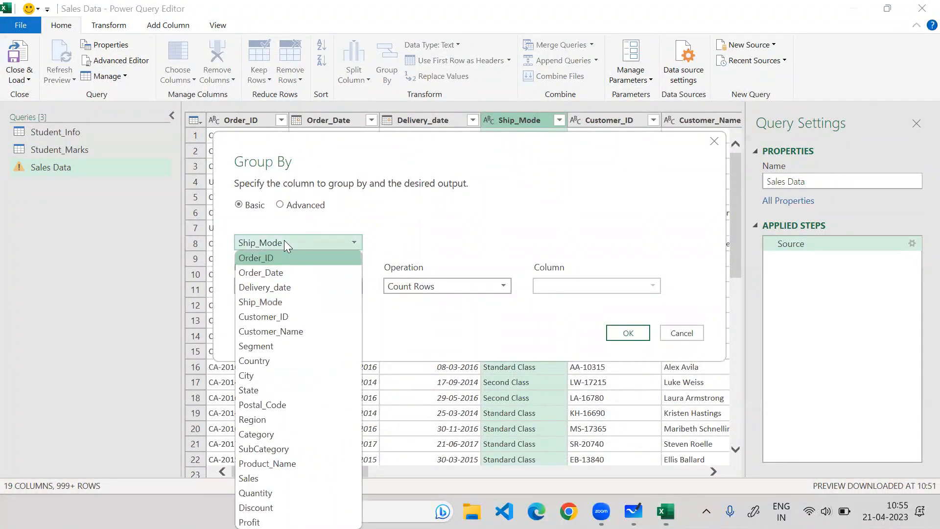
click(284, 240)
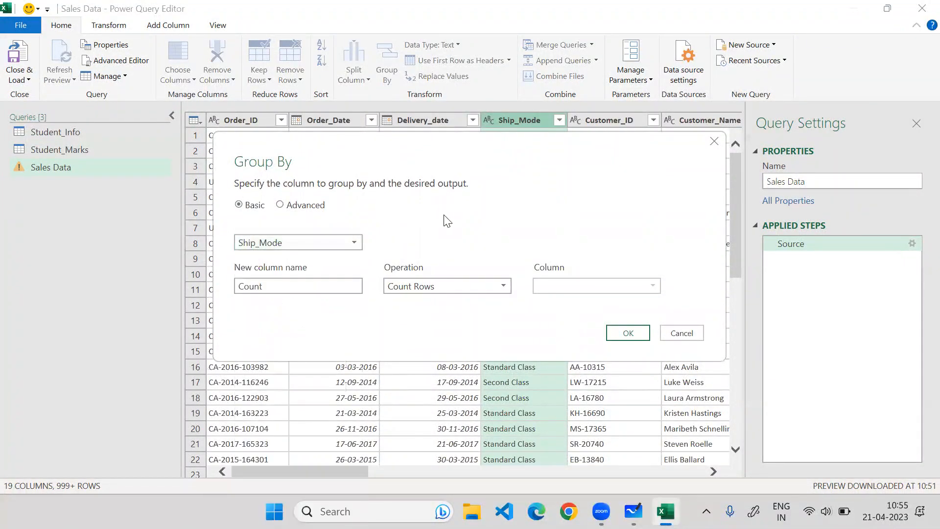
- Name the new aggregated column "Sum Of Sales"
double_click(287, 284)
text(Sum )
text(PF)
key(BackSpace)
key(BackSpace)
text(Of Sales)
- Set the aggregation operation to Sum and apply it to the Sales column
click(397, 288)
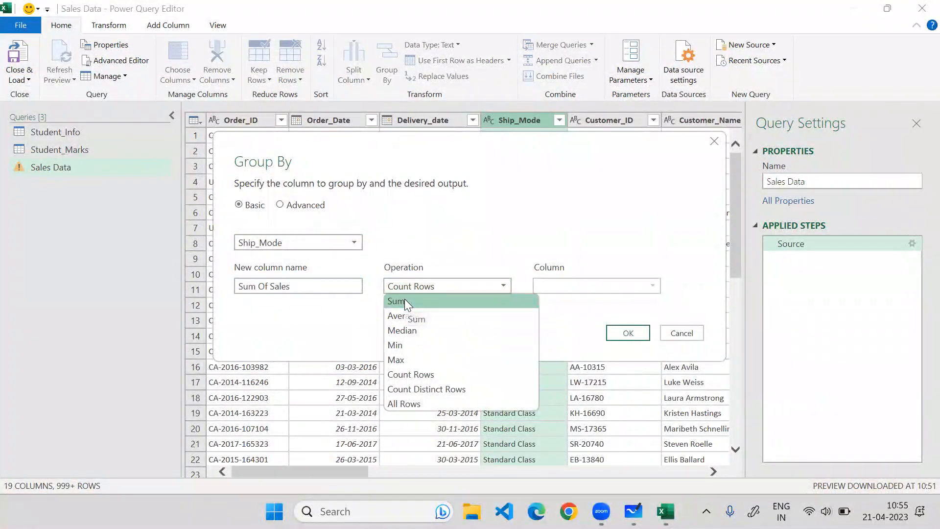
click(404, 301)
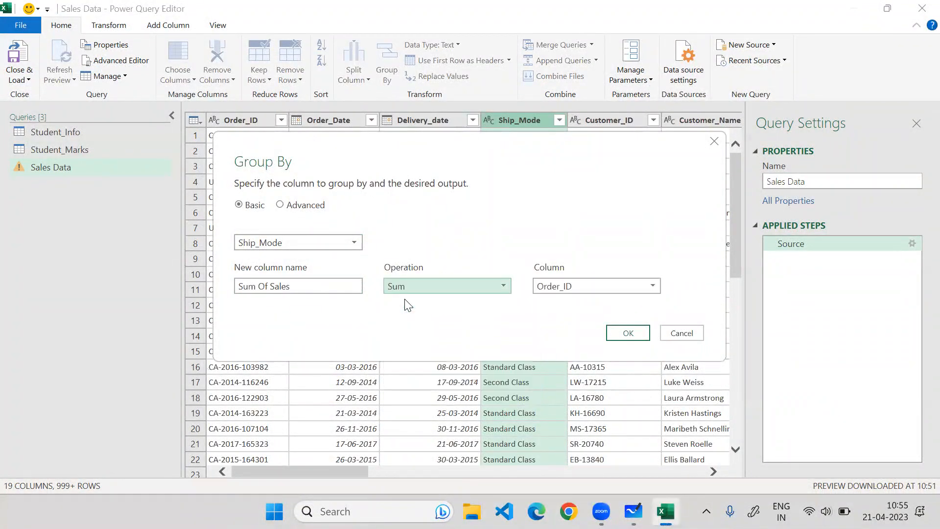
click(417, 286)
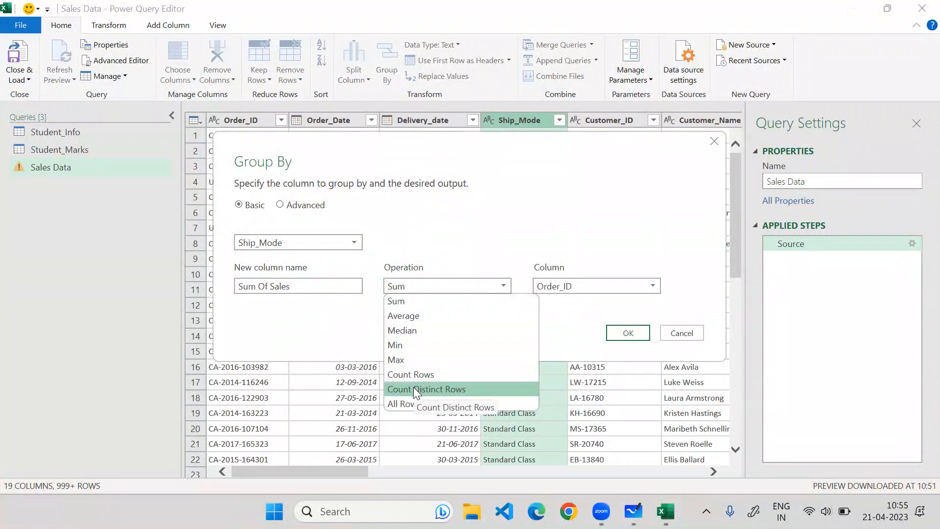
click(443, 253)
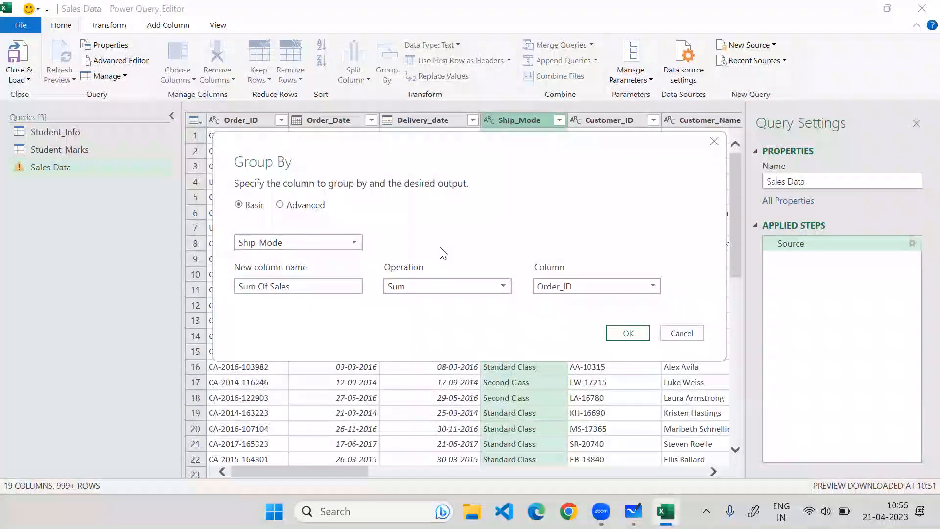
click(578, 285)
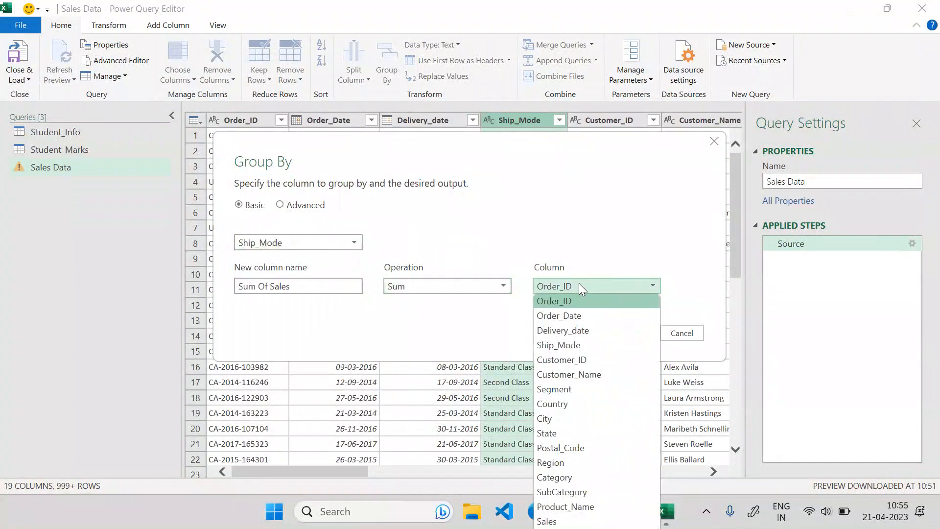
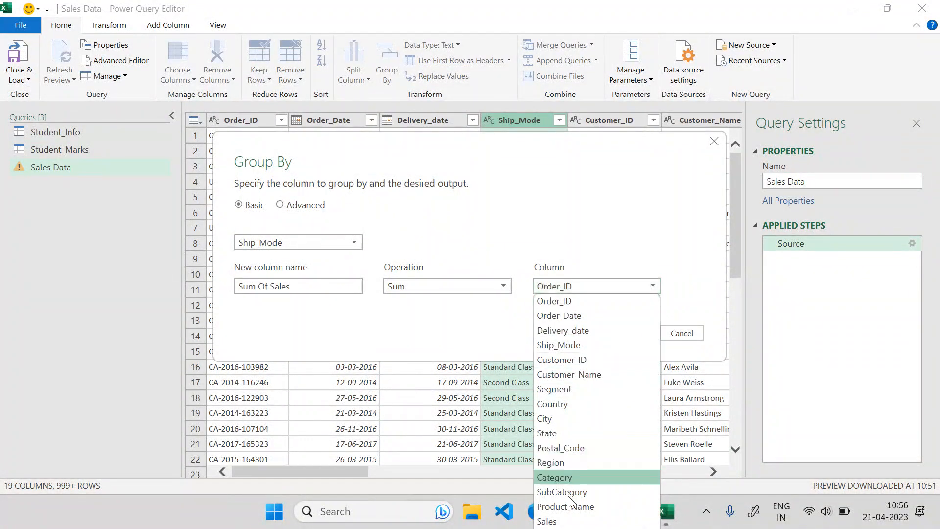
click(567, 520)
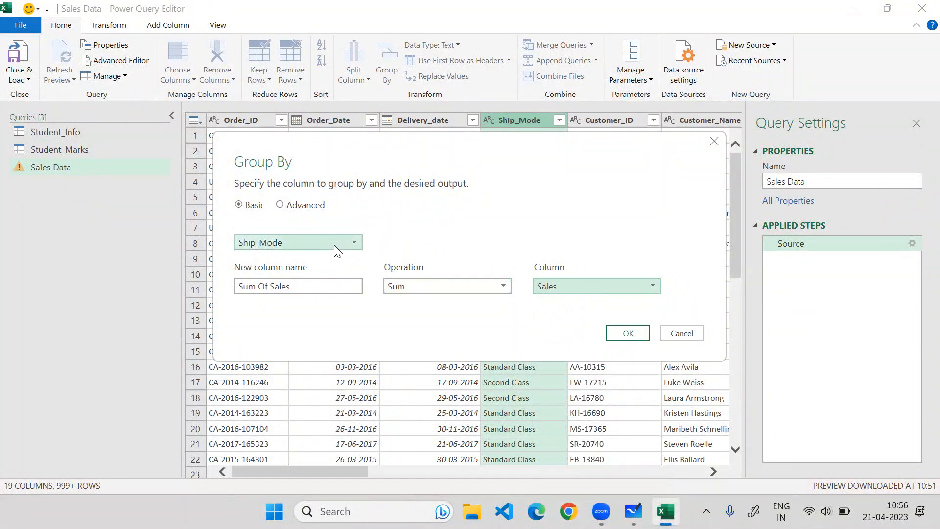
- Check the Group By settings, apply the grouping, and look over the resulting Ship_Mode and Sum Of Sales columns
triple_click(307, 285)
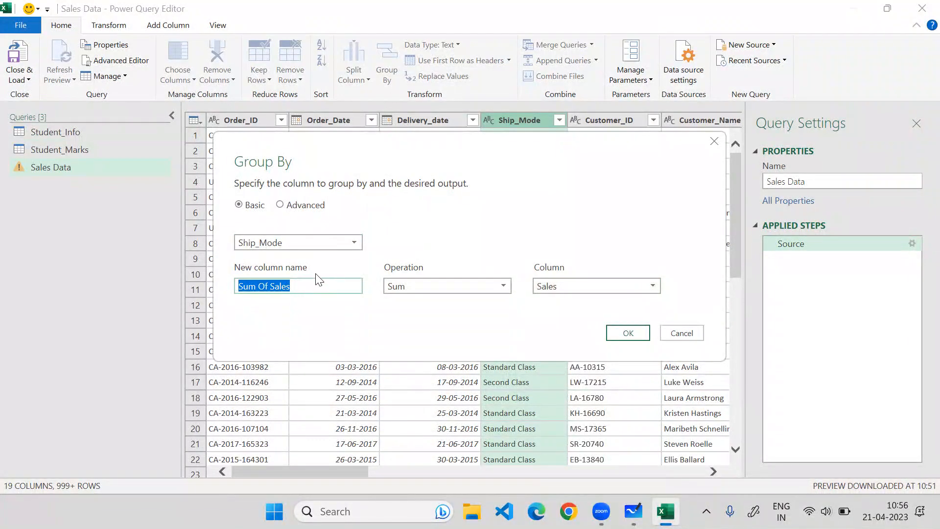
click(428, 289)
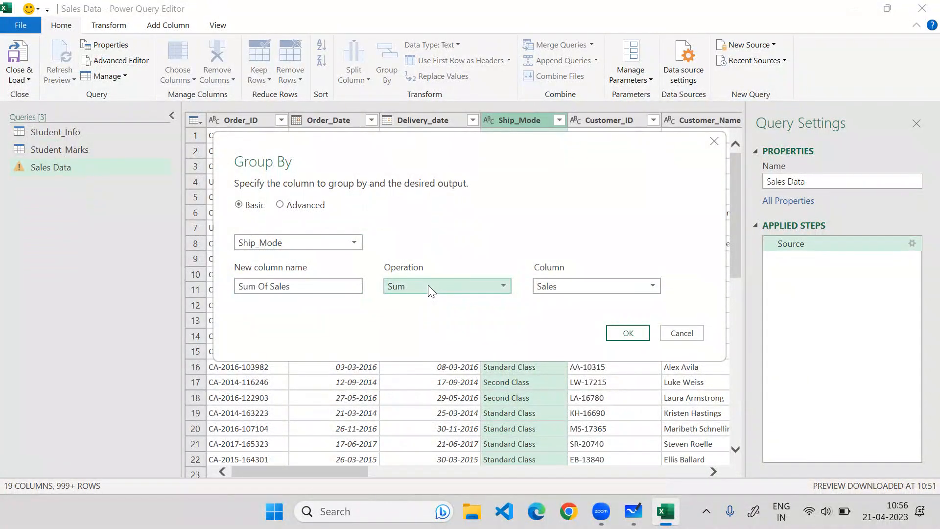
click(427, 286)
click(425, 285)
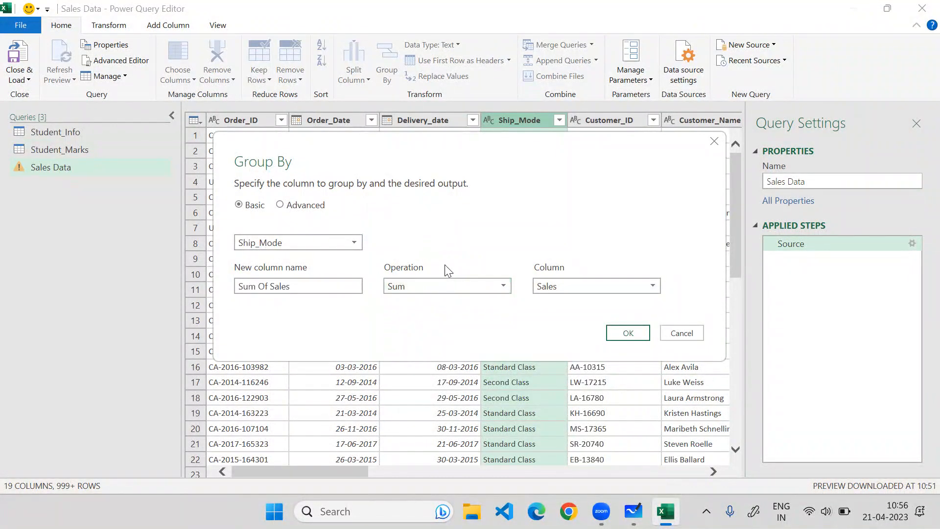
click(606, 286)
click(607, 285)
click(622, 333)
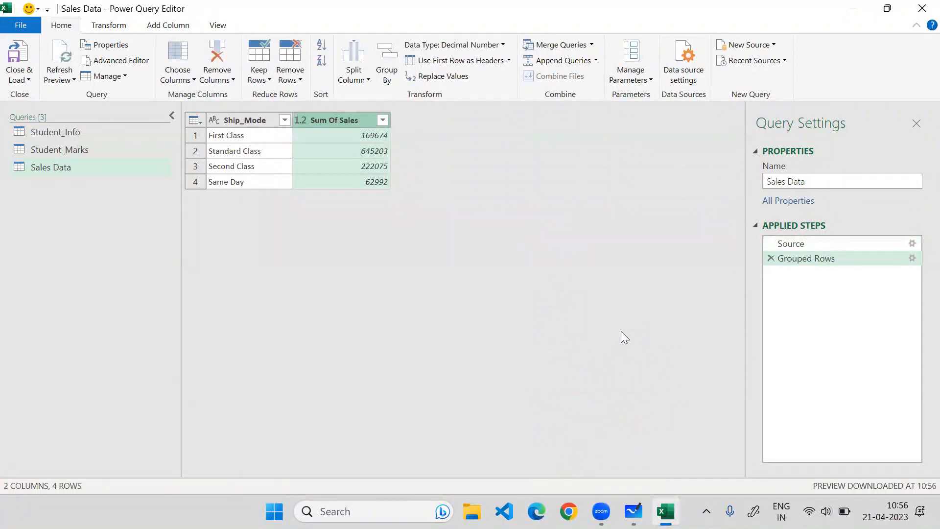
click(255, 119)
click(315, 115)
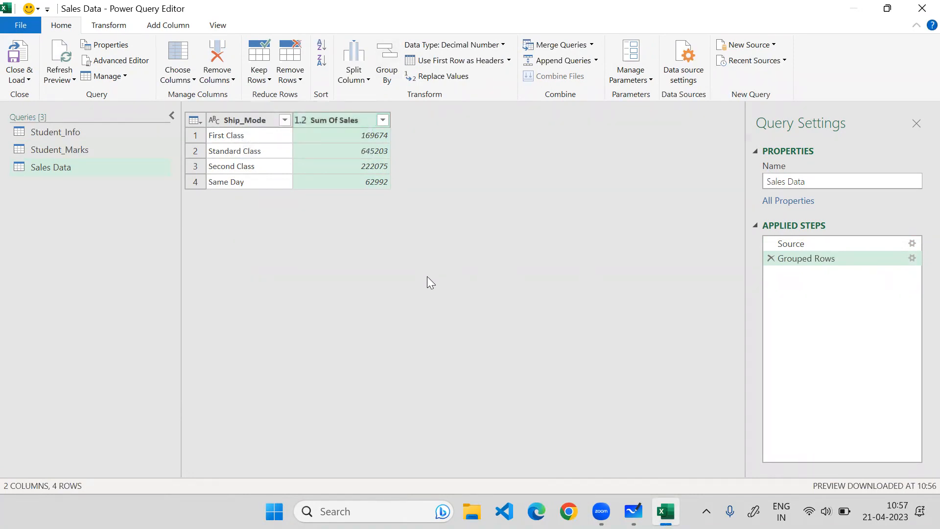
- Edit the Grouped Rows step in Advanced mode and add Region as a second grouping column
click(912, 258)
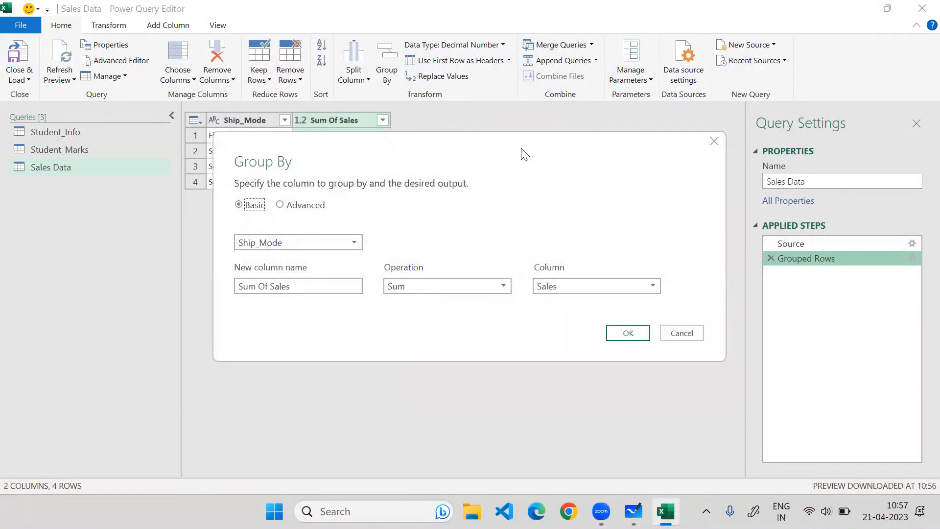
click(263, 177)
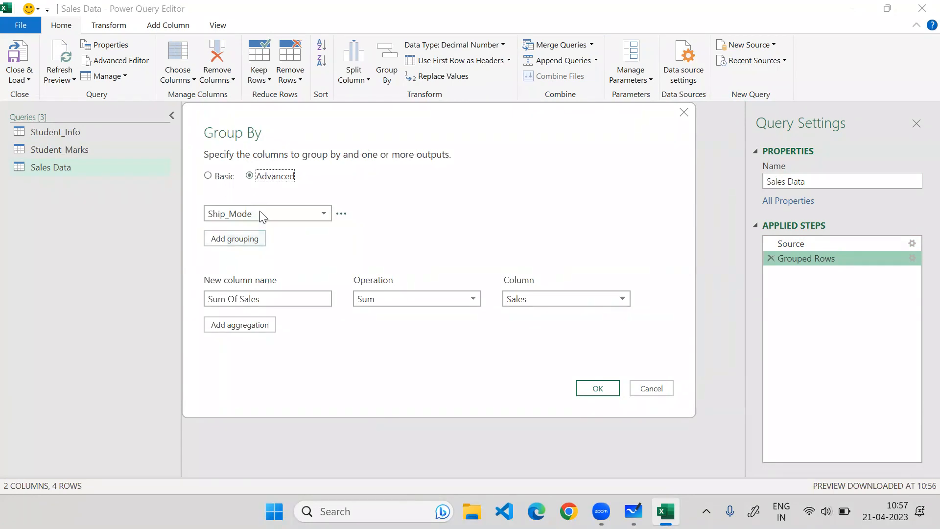
click(246, 243)
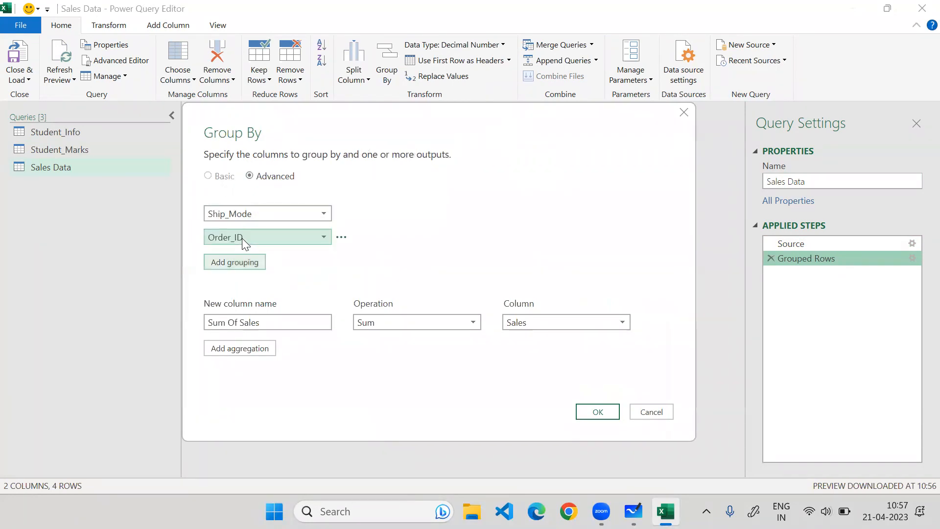
click(273, 237)
click(456, 208)
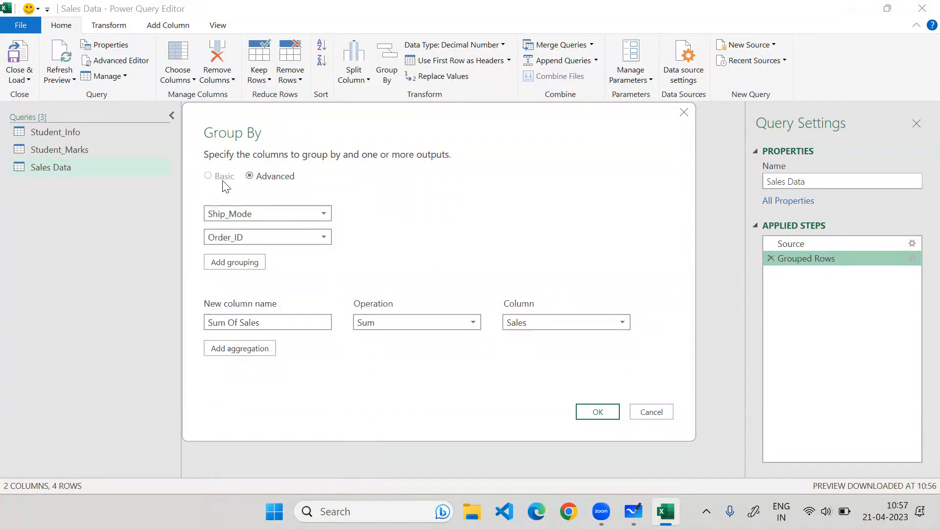
click(283, 237)
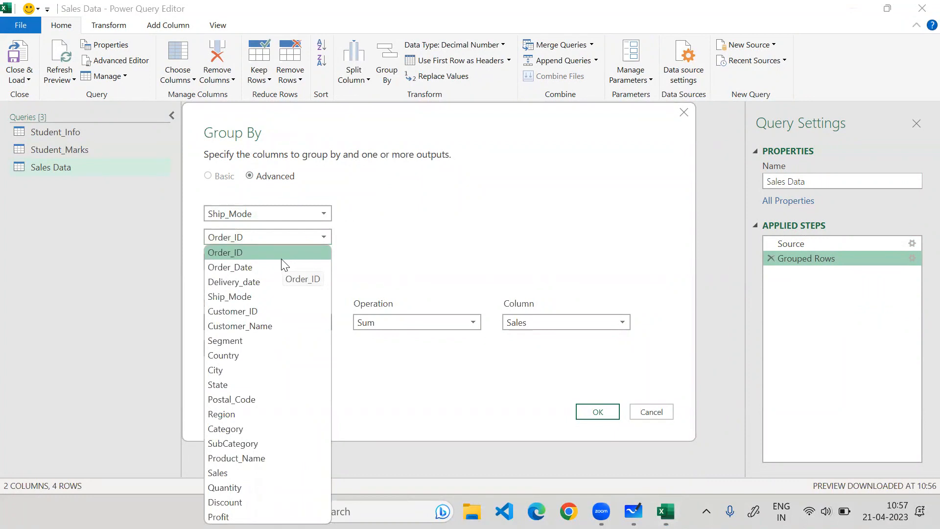
click(253, 416)
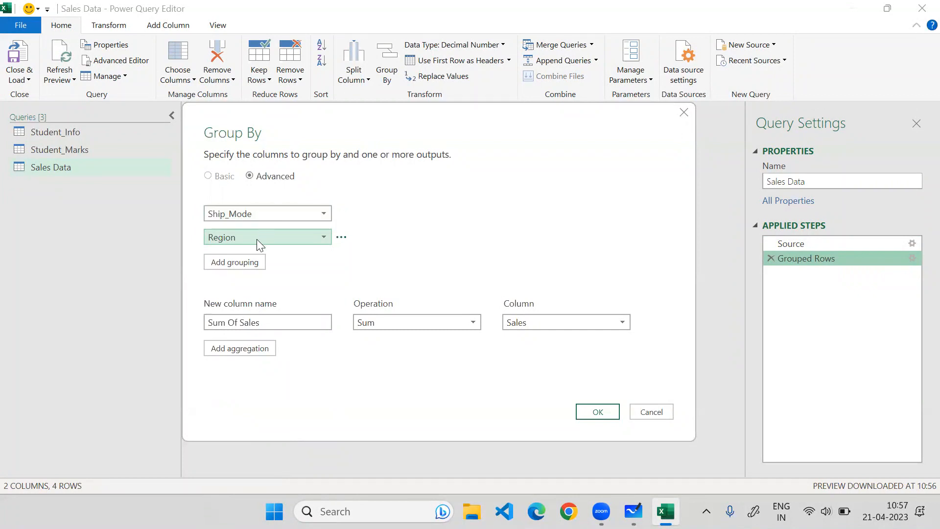
- Add a second aggregation to the grouping and name its column "Sum of QTY"
click(269, 347)
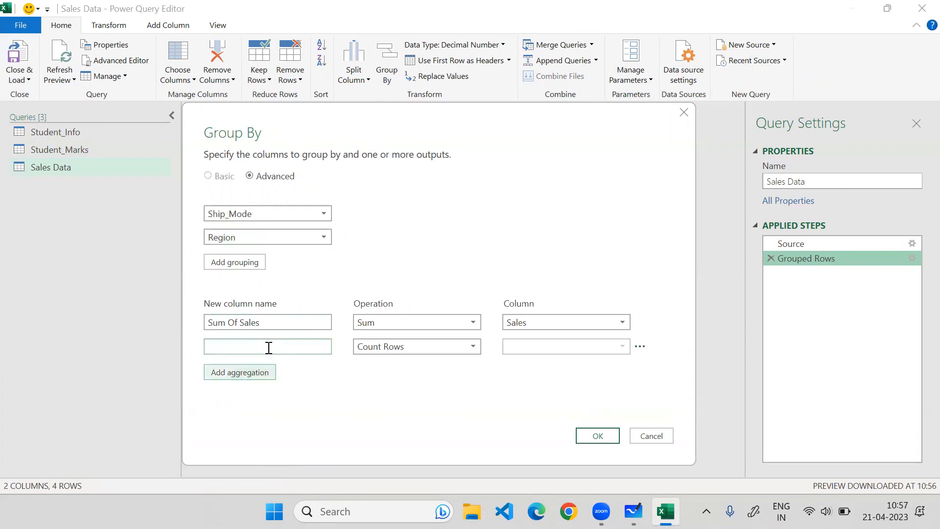
click(281, 345)
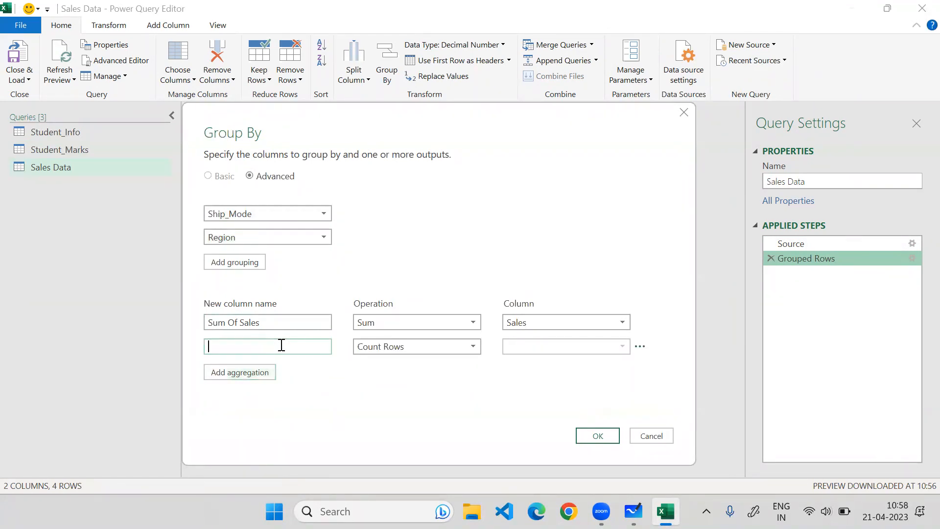
text(Sum o)
key(BackSpace)
text(f QTY)
key(Tab)
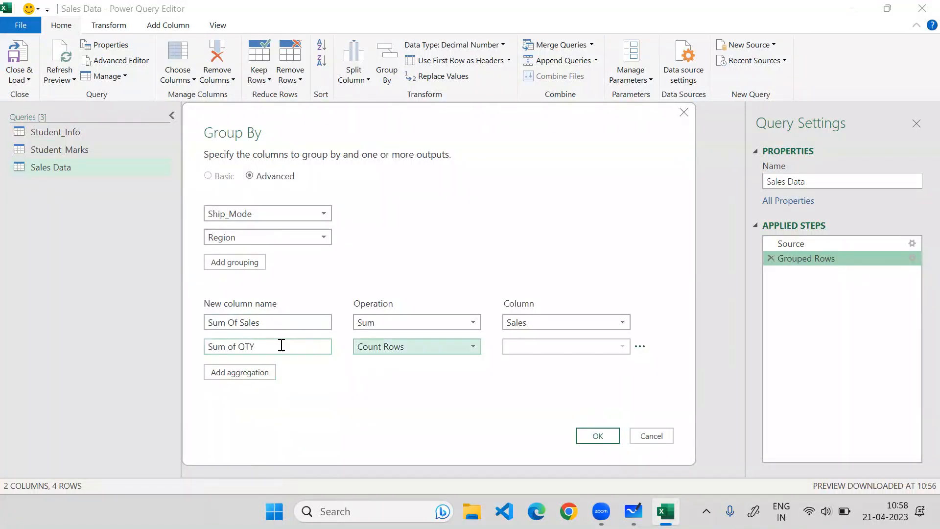
- Set the Sum of QTY aggregation to Sum on the Quantity column and apply the edited grouping
click(380, 347)
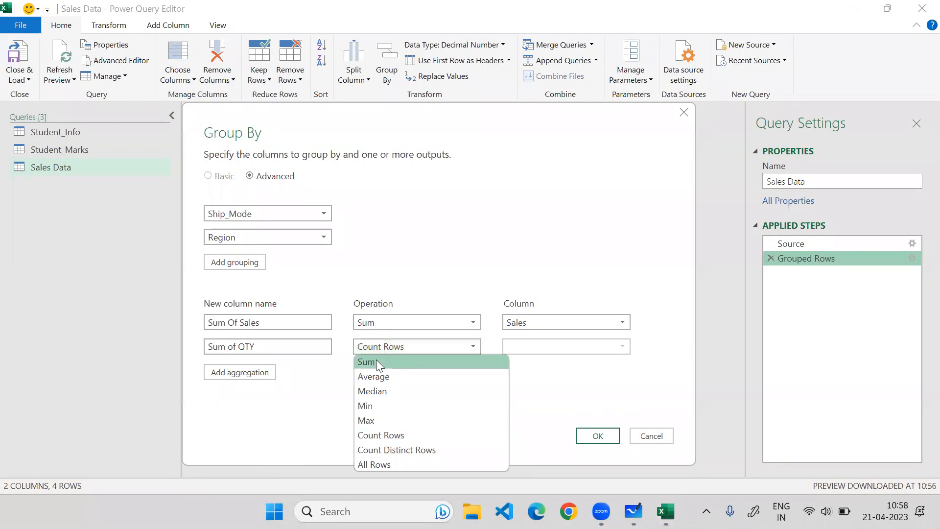
click(376, 359)
click(582, 348)
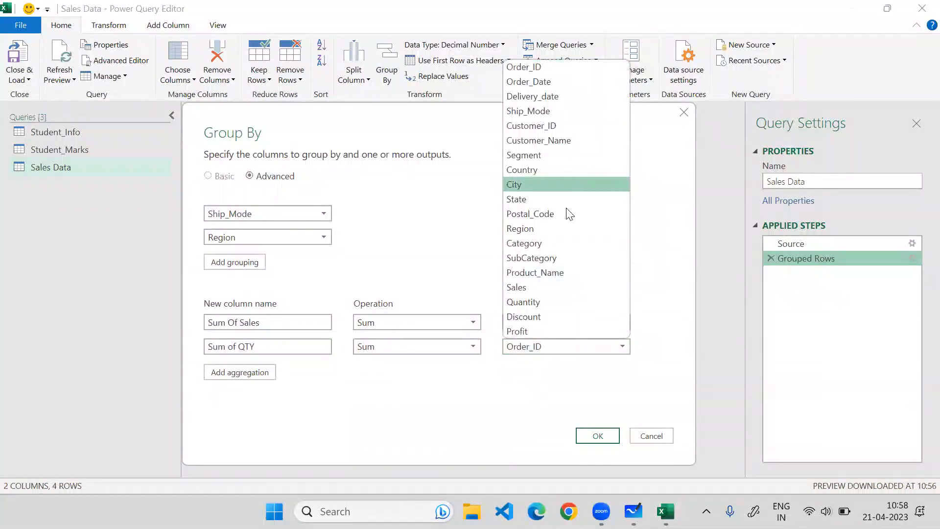
click(540, 302)
click(596, 434)
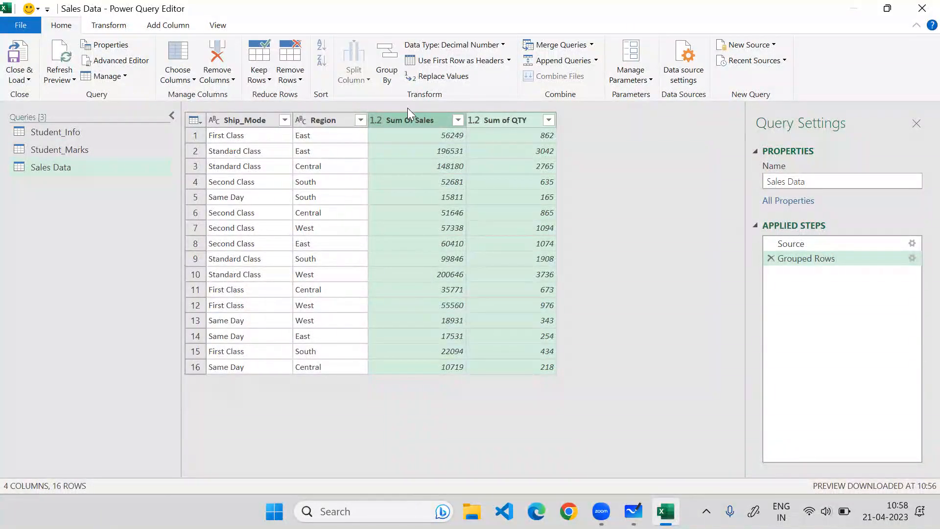
- Set the Region column's data type to Text, and select the Sum Of Sales column
click(324, 123)
click(447, 46)
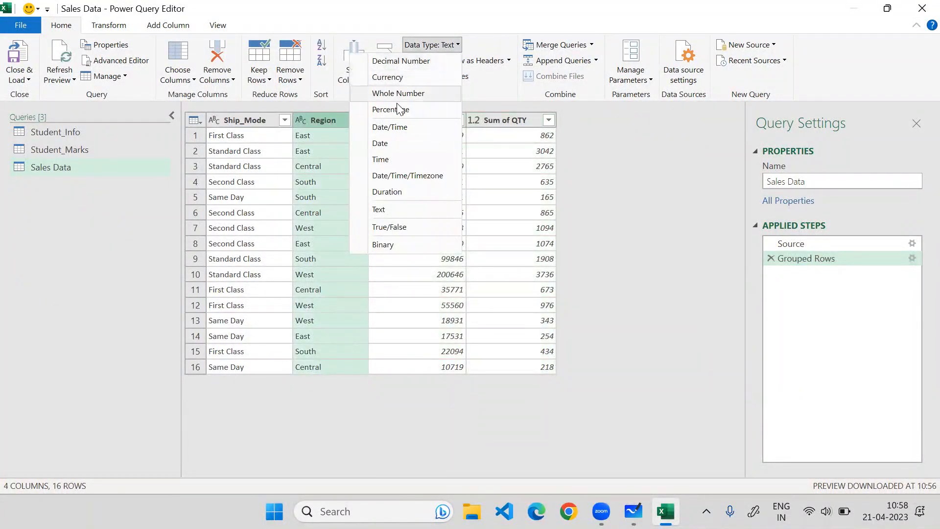
click(377, 211)
click(434, 120)
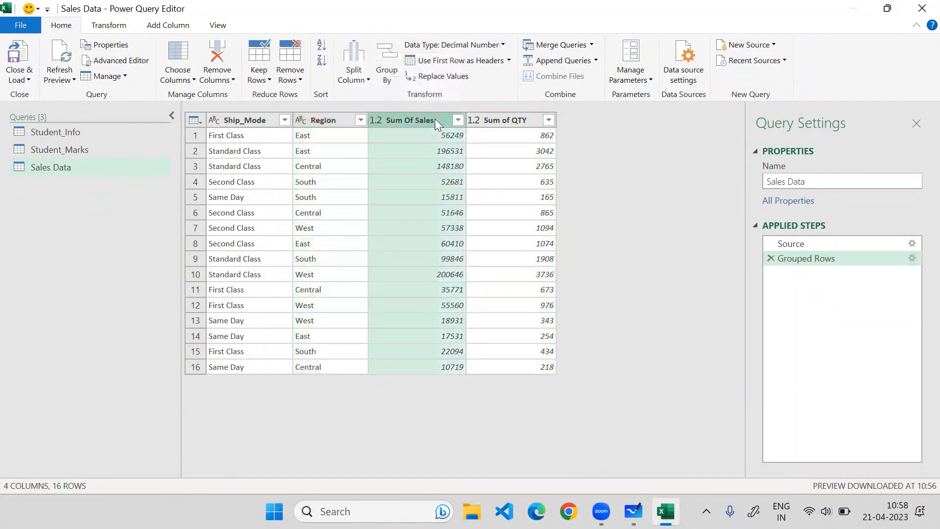
- Change the Sum Of Sales column's data type to Text and back to Decimal Number, replacing the current conversion
click(479, 45)
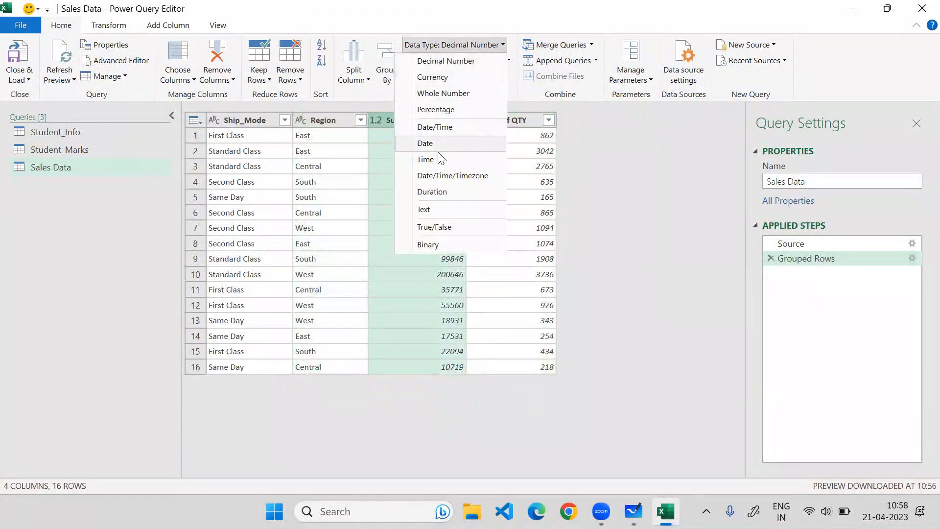
click(433, 210)
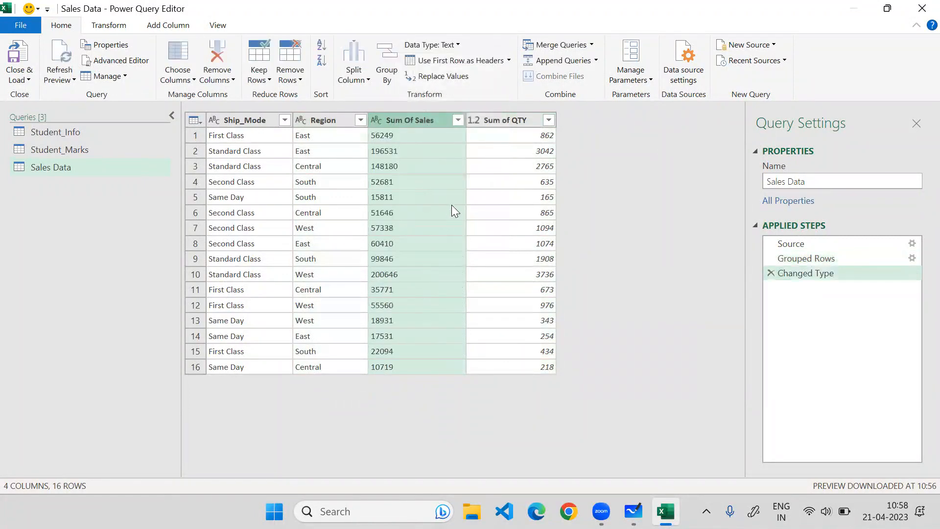
click(430, 45)
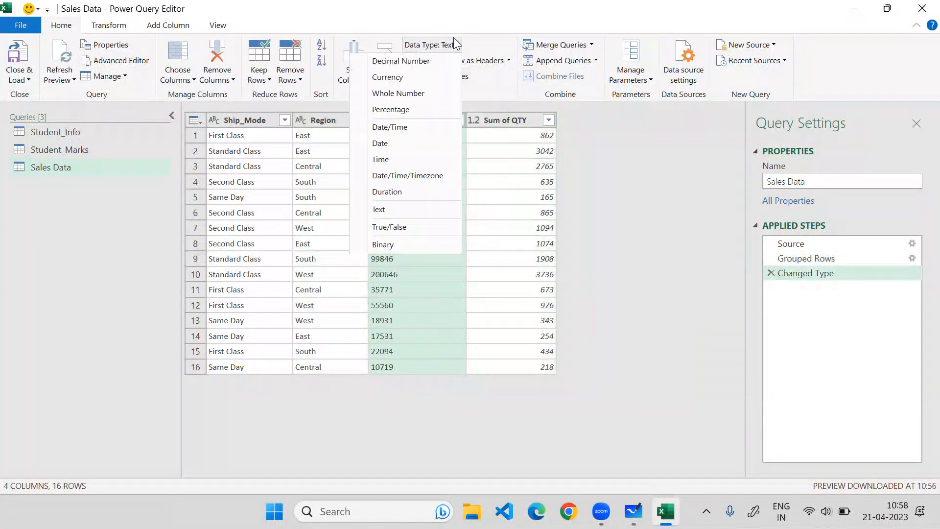
click(424, 61)
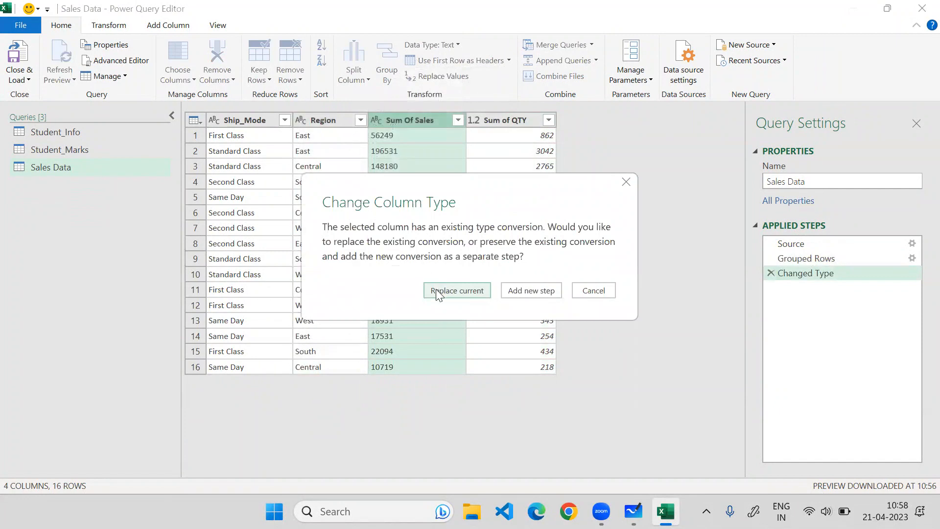
click(437, 292)
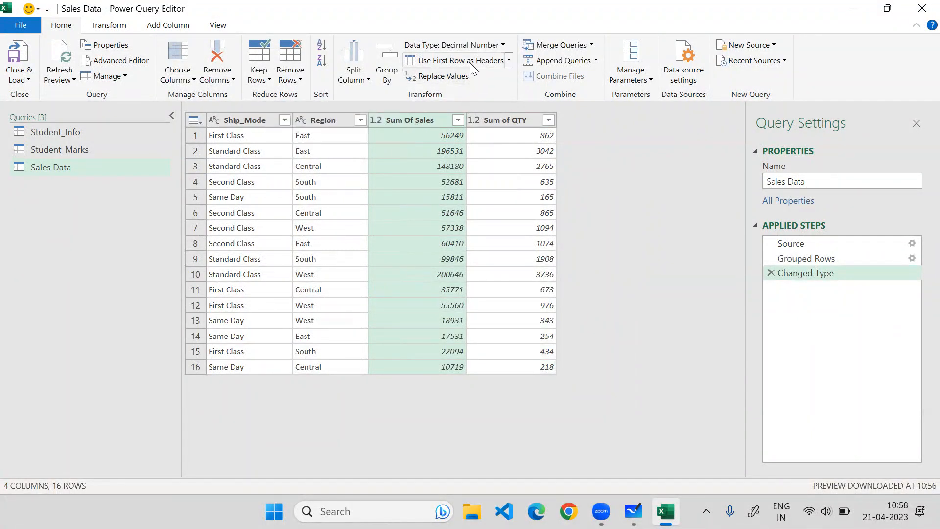
- Demote the column headers to the first row and promote the first row back to headers
click(509, 60)
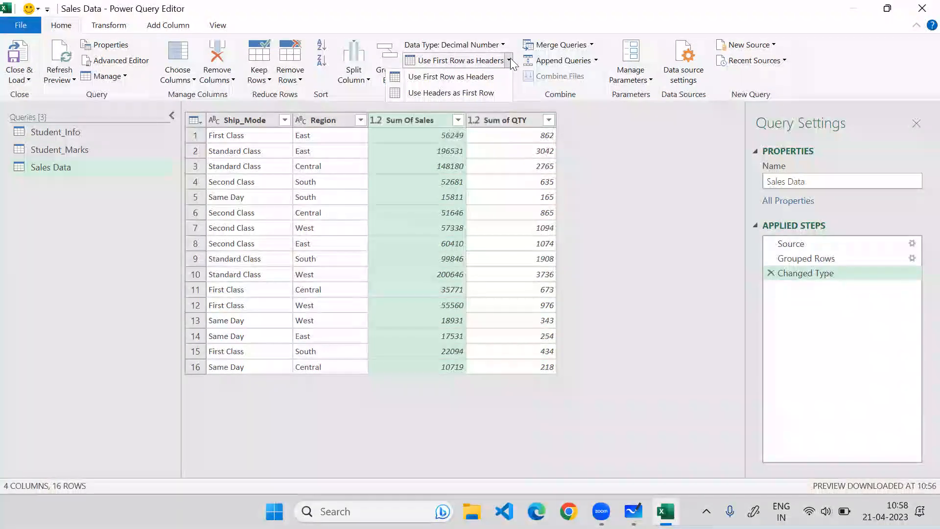
click(487, 93)
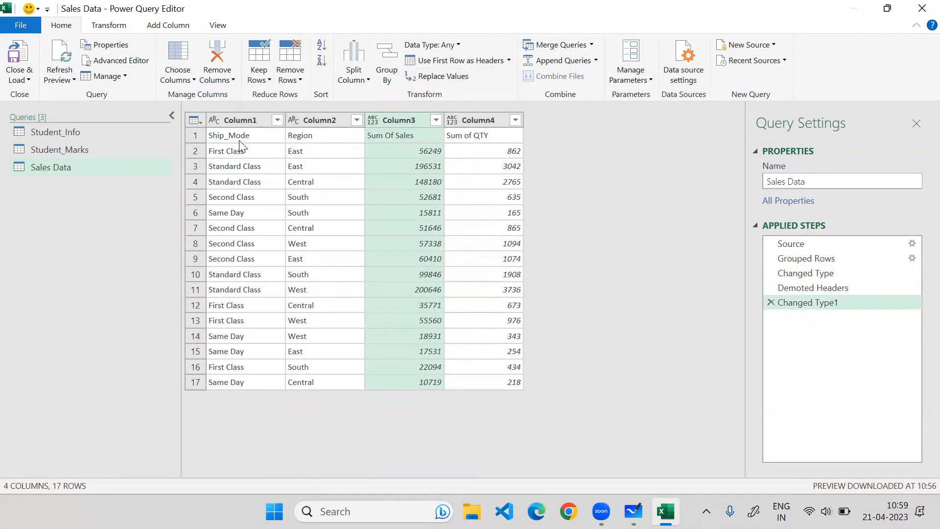
click(457, 60)
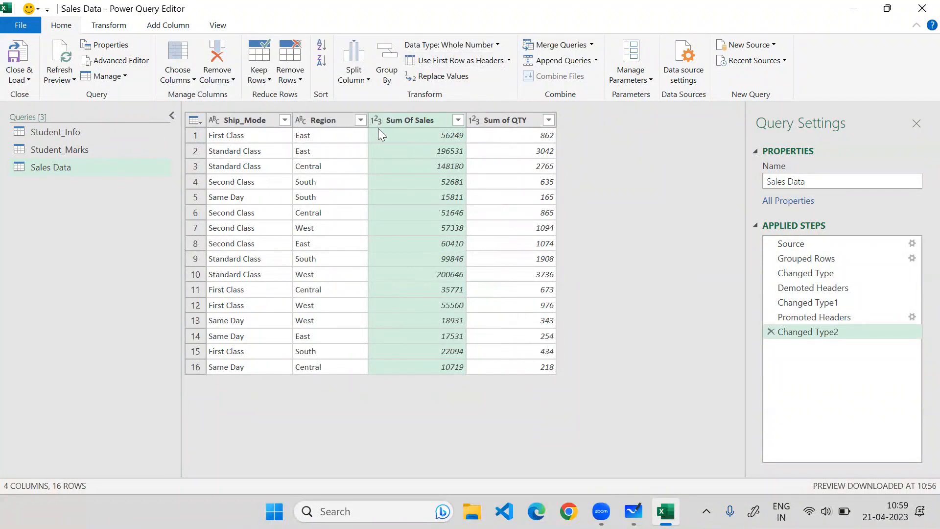
click(437, 79)
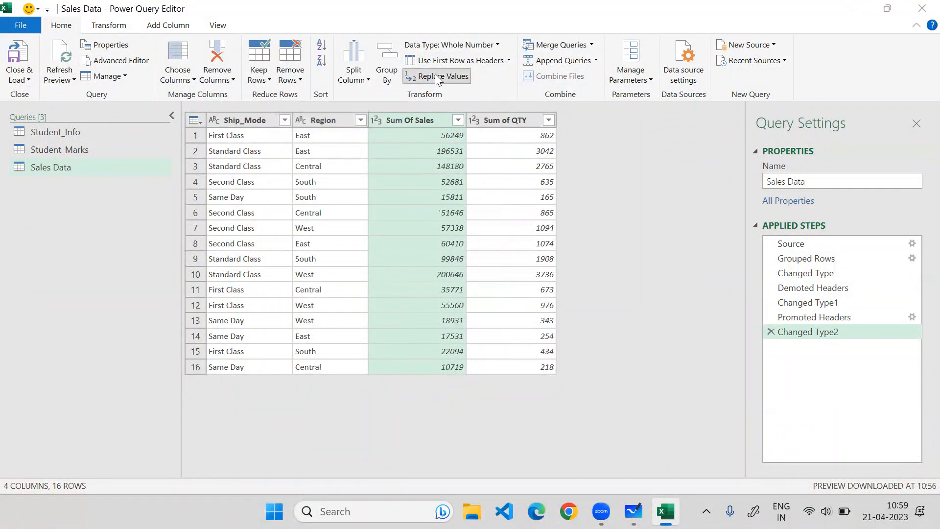
text(First)
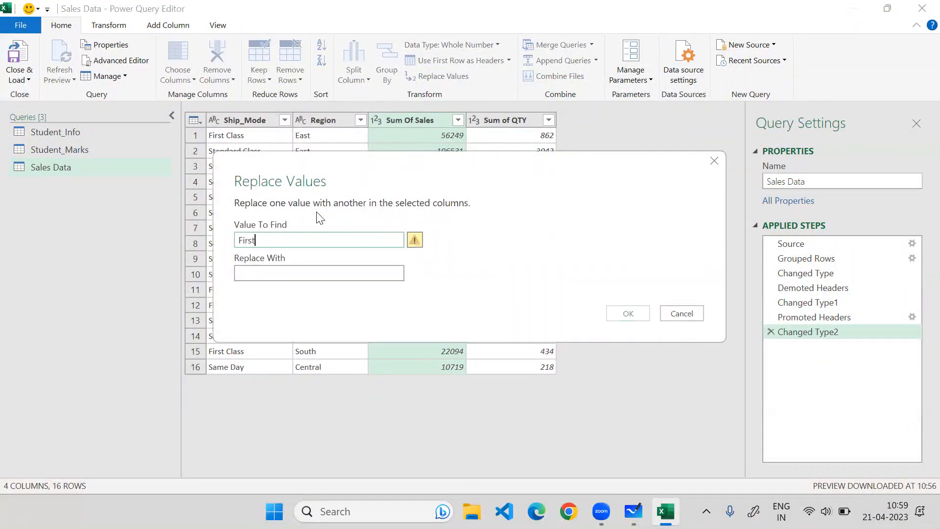
key(Tab)
click(263, 273)
text(1)
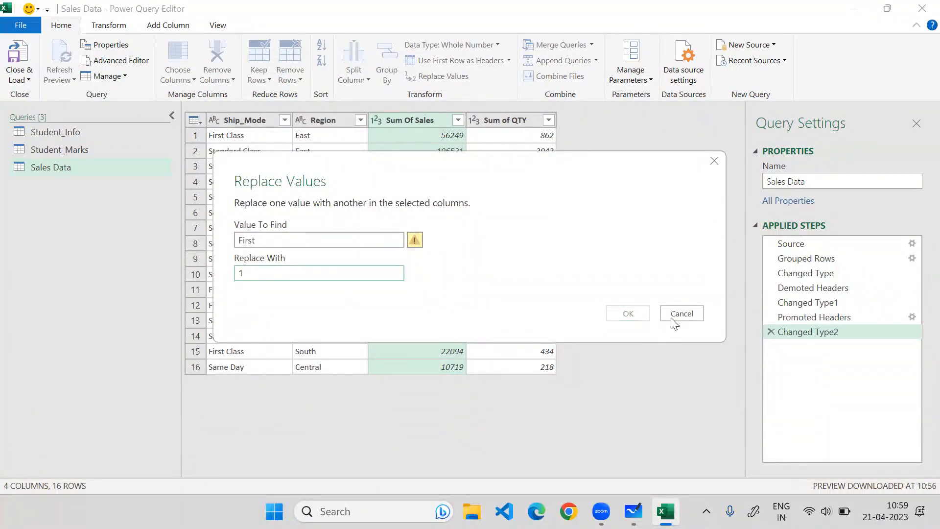
click(676, 316)
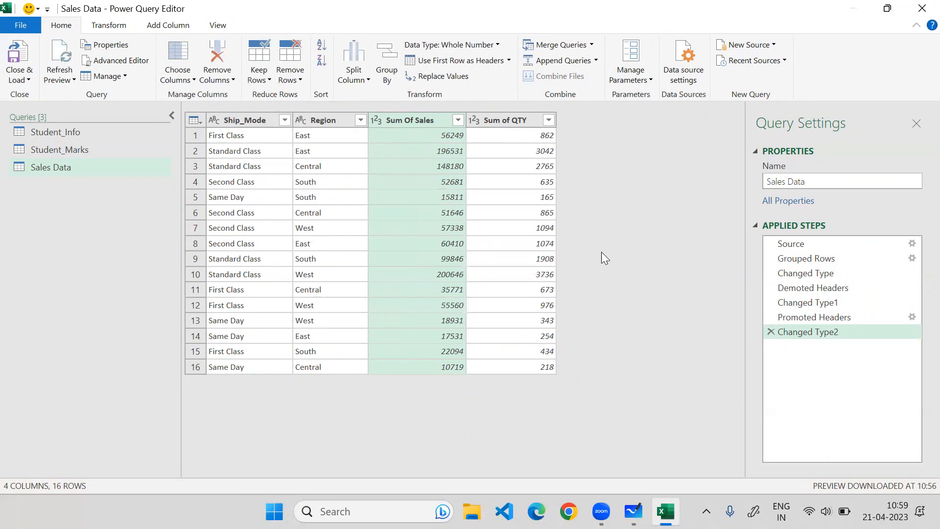
- Replace "First" with "1" in the Ship_Mode column and delete that replacement from the applied steps
click(258, 121)
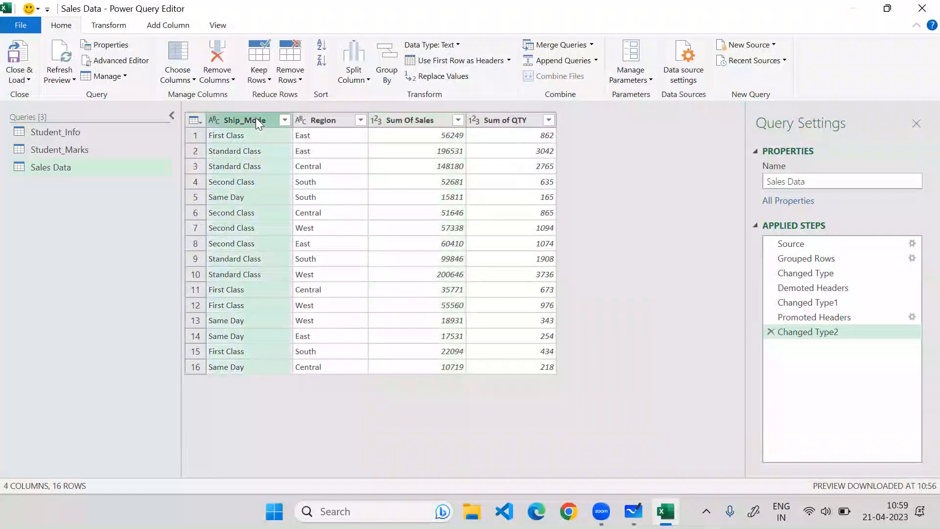
click(427, 79)
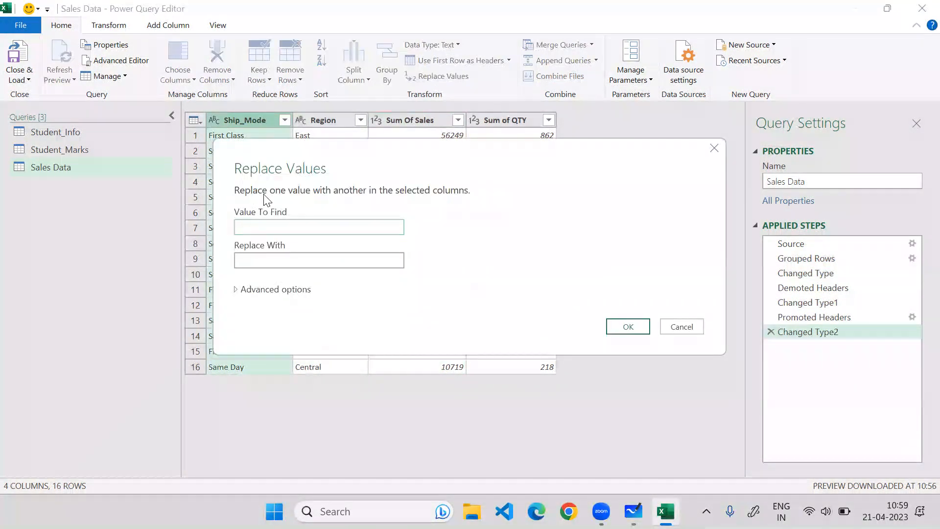
text(First)
click(258, 264)
text(1)
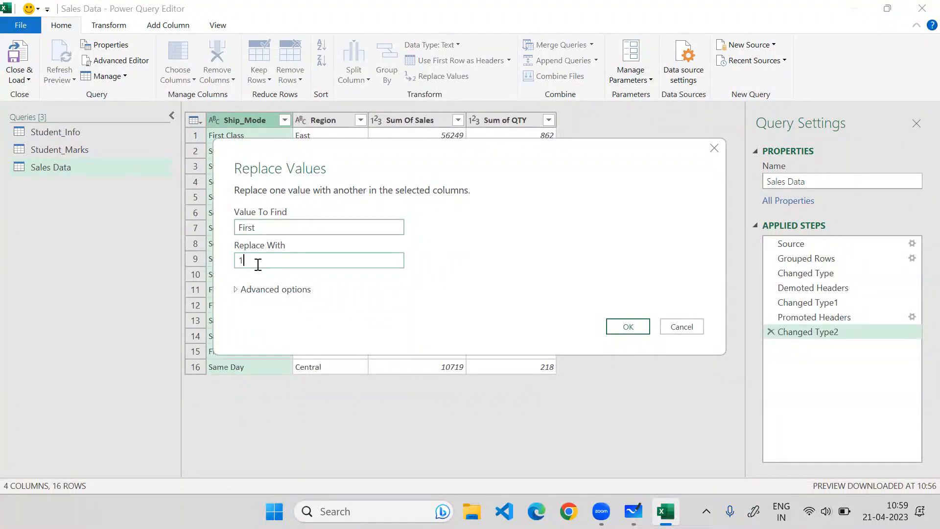
click(627, 326)
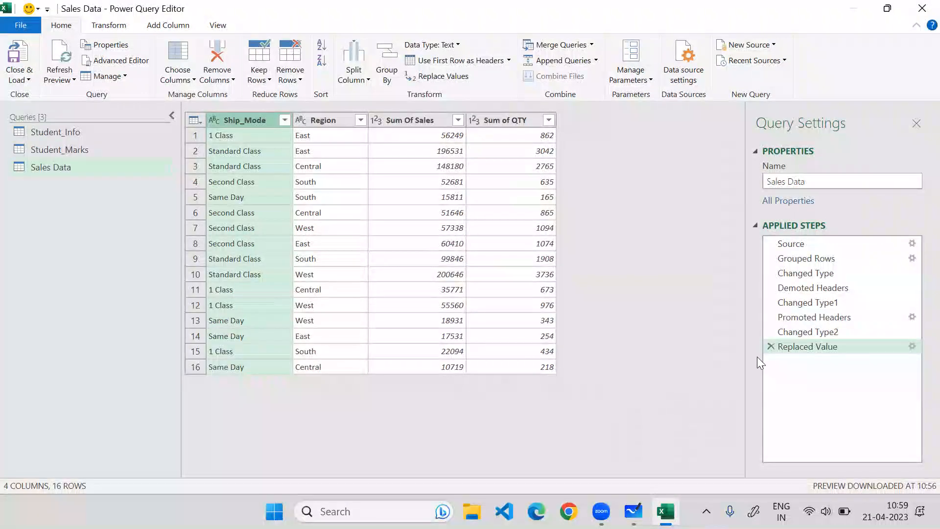
click(771, 346)
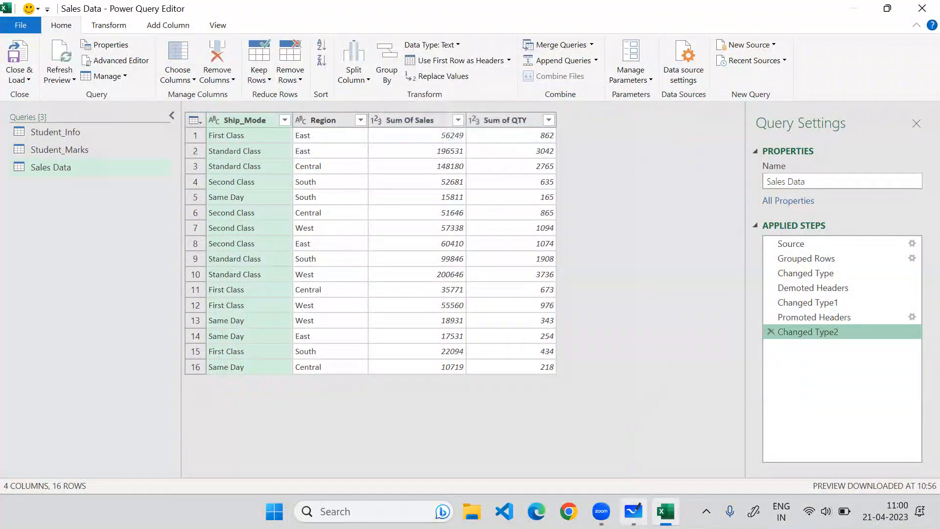
- Switch to Microsoft Whiteboard and mark the two student tables with tick marks and a double-headed arrow between them
click(633, 510)
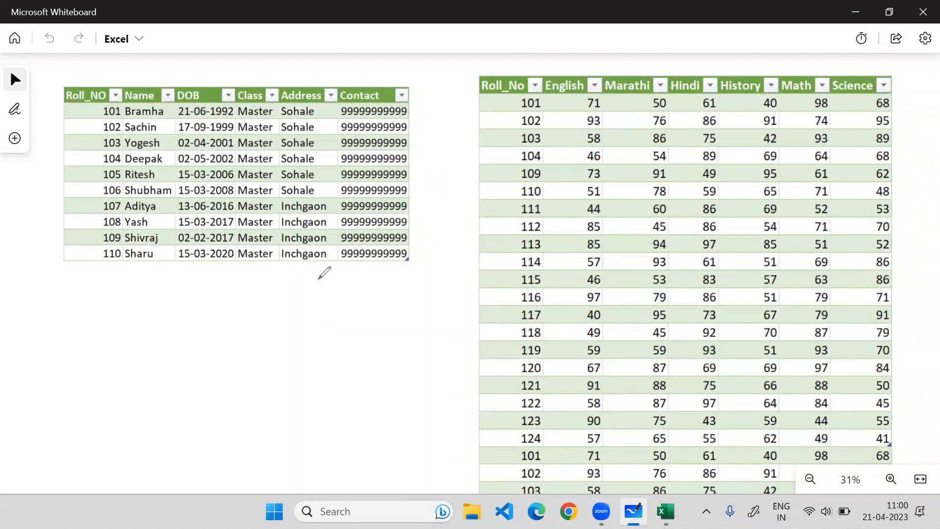
drag(321, 282, 349, 277)
drag(454, 337, 482, 316)
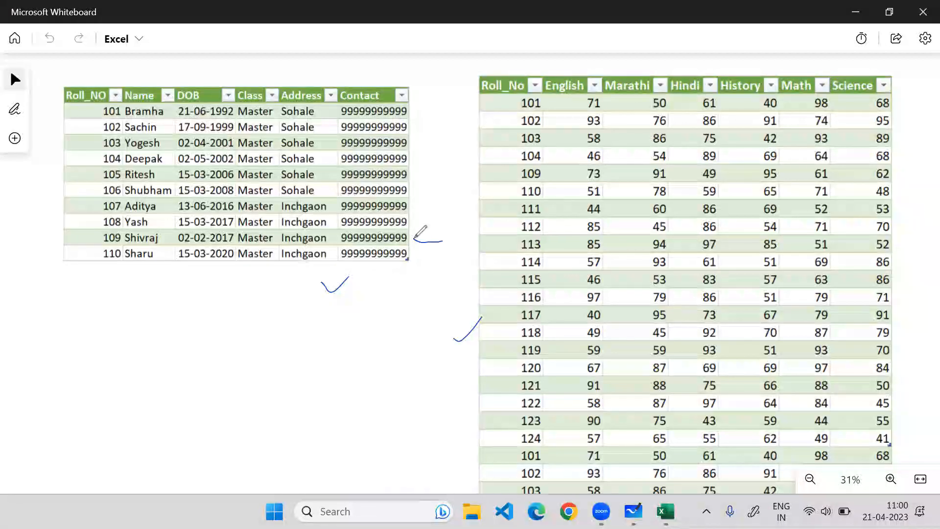
mouse_move(414, 240)
mouse_down()
mouse_move(471, 240)
mouse_move(426, 245)
mouse_up()
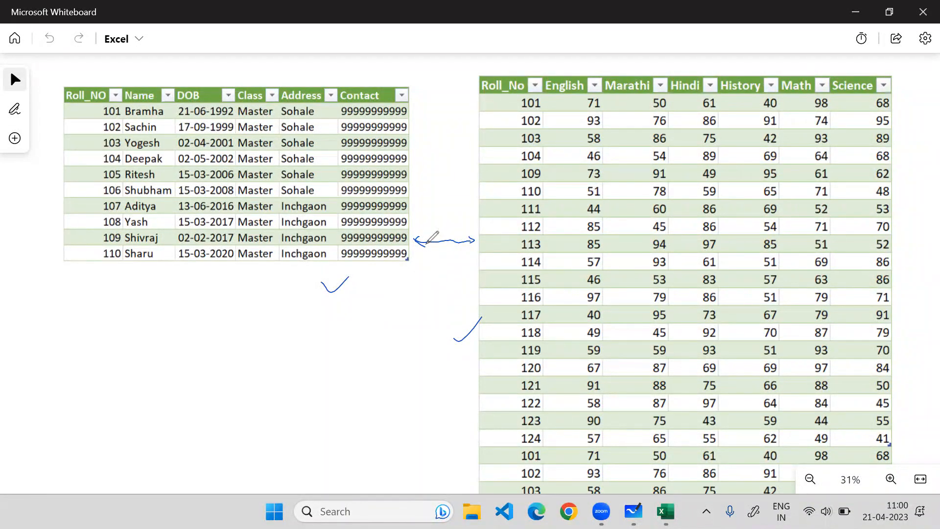
- Draw arrows from the English through Science columns toward the student details table, and clear all the annotations
mouse_move(570, 76)
mouse_down()
mouse_move(453, 75)
mouse_move(440, 100)
mouse_up()
mouse_move(634, 76)
mouse_down()
mouse_move(465, 107)
mouse_move(476, 104)
mouse_up()
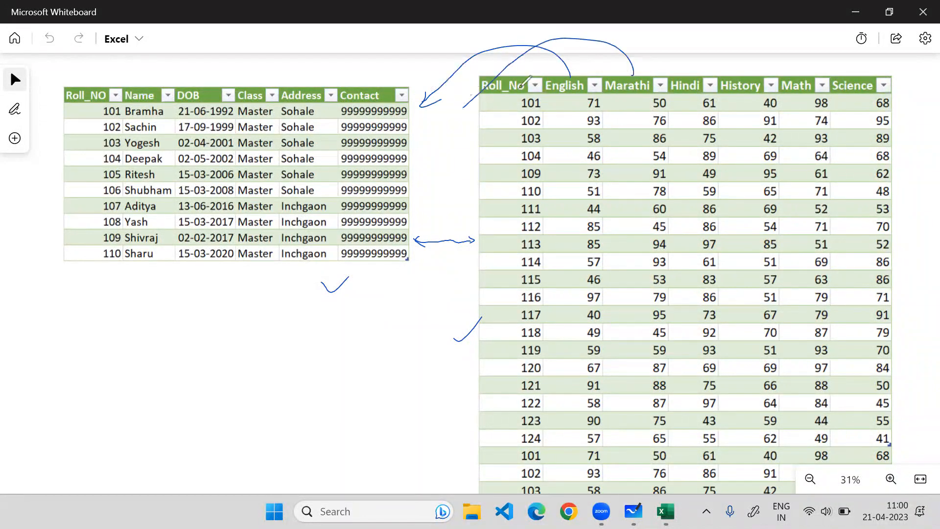
mouse_move(533, 69)
mouse_down()
mouse_move(673, 46)
mouse_move(690, 73)
mouse_move(470, 130)
mouse_up()
drag(472, 124, 486, 129)
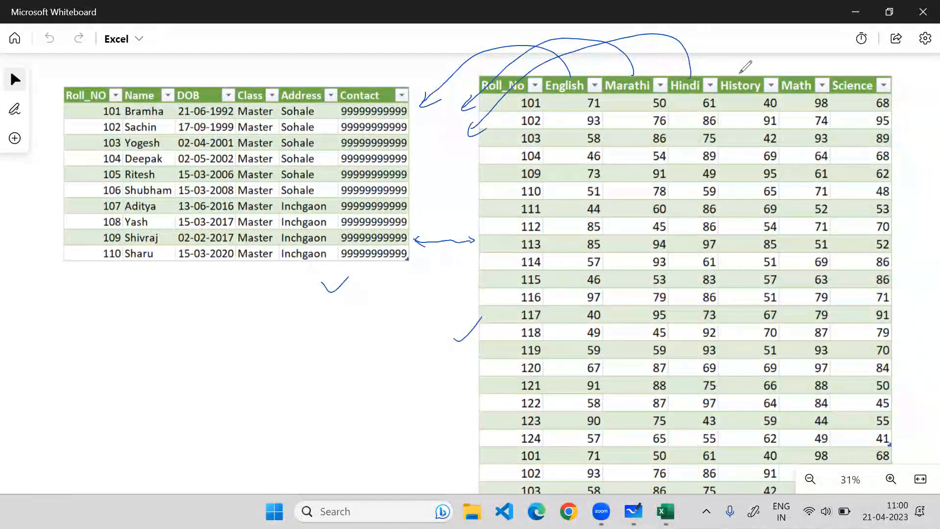
mouse_move(743, 77)
mouse_down()
mouse_move(514, 117)
mouse_move(486, 146)
mouse_move(499, 148)
mouse_up()
mouse_move(801, 74)
mouse_down()
mouse_move(555, 128)
mouse_move(507, 184)
mouse_move(530, 172)
mouse_up()
mouse_move(868, 75)
mouse_down()
mouse_move(540, 191)
mouse_move(501, 221)
mouse_move(517, 228)
mouse_up()
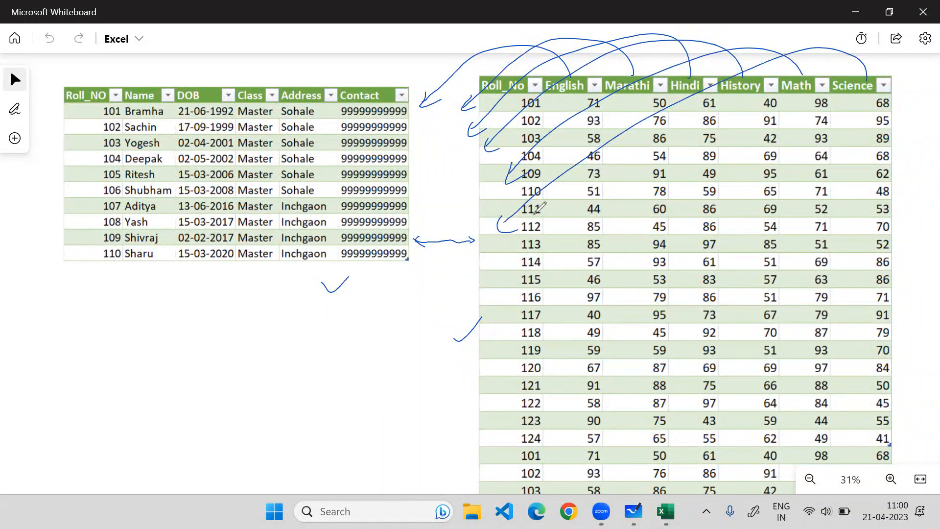
mouse_move(376, 86)
mouse_down()
mouse_move(398, 74)
mouse_move(445, 92)
mouse_move(583, 77)
mouse_up()
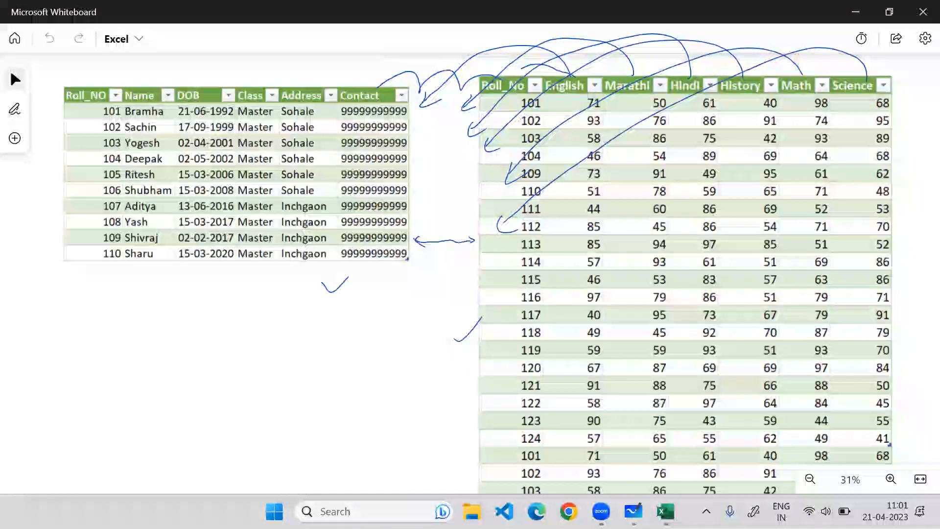
key(Escape)
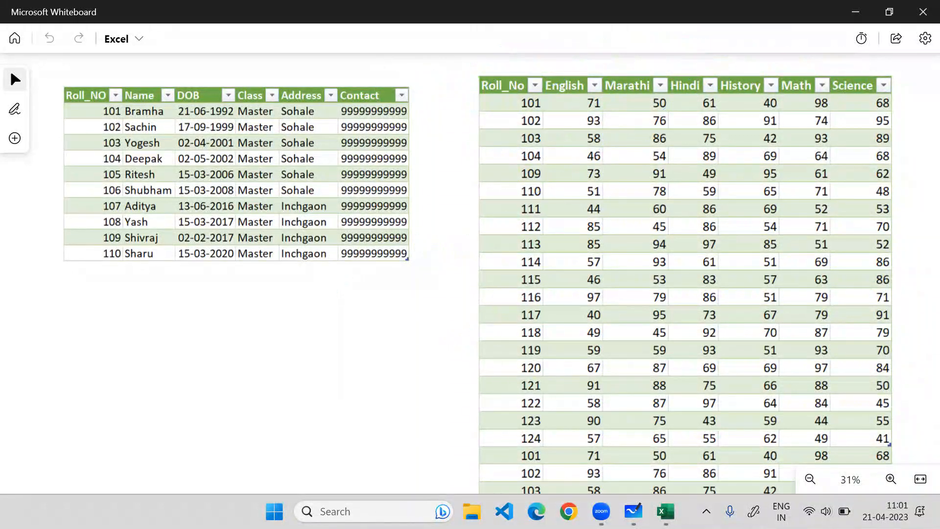
- Handwrite "Left" below the student details table, with an arrow toward the marks table and an underlined "Null" between them
mouse_move(276, 290)
mouse_down()
mouse_move(275, 313)
mouse_move(315, 288)
mouse_move(326, 307)
mouse_move(331, 289)
mouse_up()
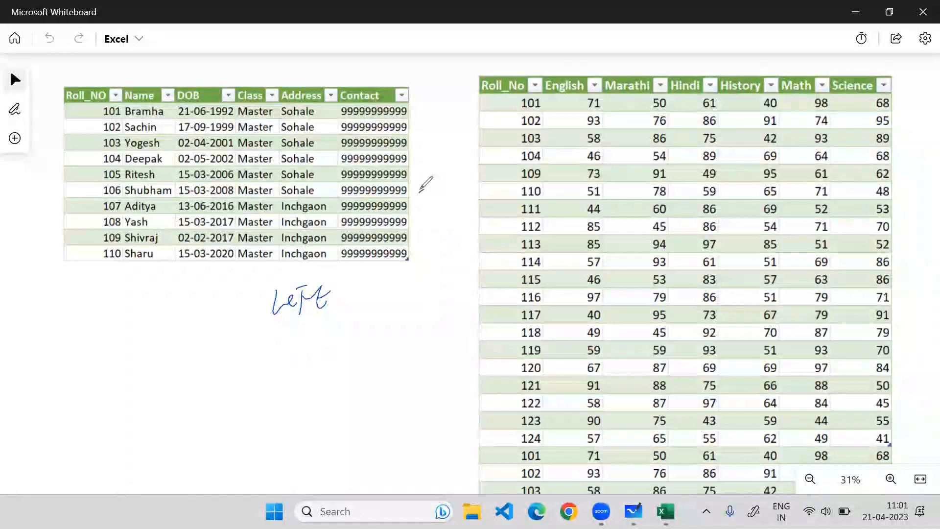
mouse_move(419, 193)
mouse_down()
mouse_move(477, 172)
mouse_move(473, 180)
mouse_up()
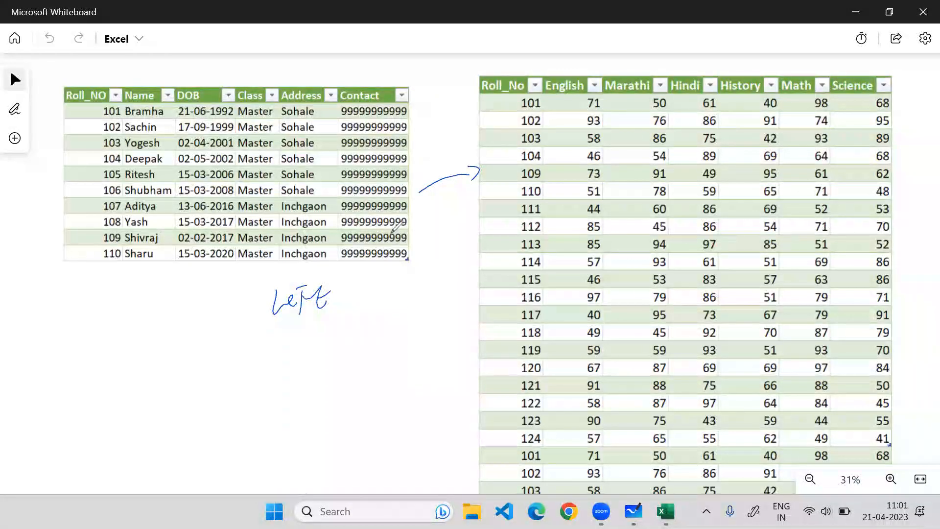
mouse_move(395, 235)
mouse_down()
mouse_move(384, 264)
mouse_move(370, 246)
mouse_up()
mouse_move(427, 230)
mouse_down()
mouse_move(425, 257)
mouse_move(469, 214)
mouse_move(474, 224)
mouse_up()
drag(425, 261, 500, 211)
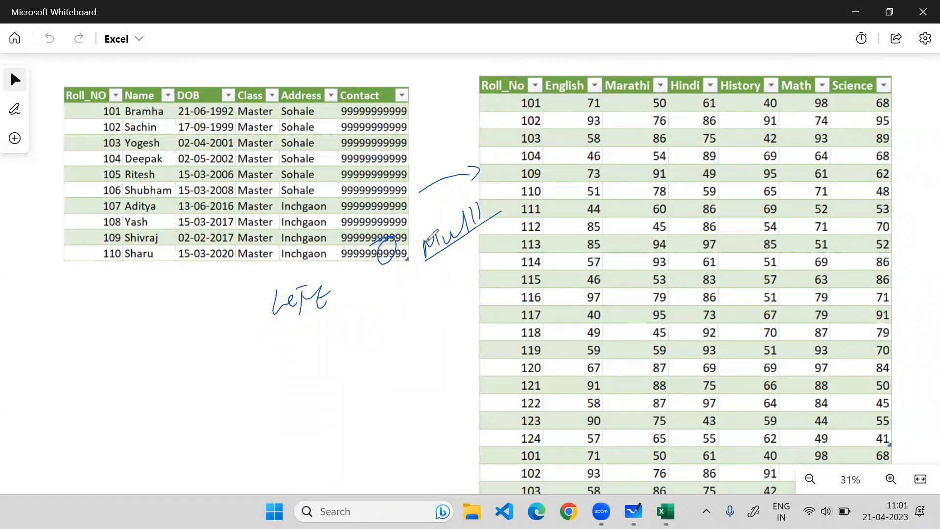
drag(426, 241, 432, 259)
drag(439, 223, 442, 256)
- Handwrite "Right" and "Inner" beneath "Left", and underline "Inner"
mouse_move(267, 343)
mouse_down()
mouse_move(272, 374)
mouse_move(301, 361)
mouse_move(328, 372)
mouse_up()
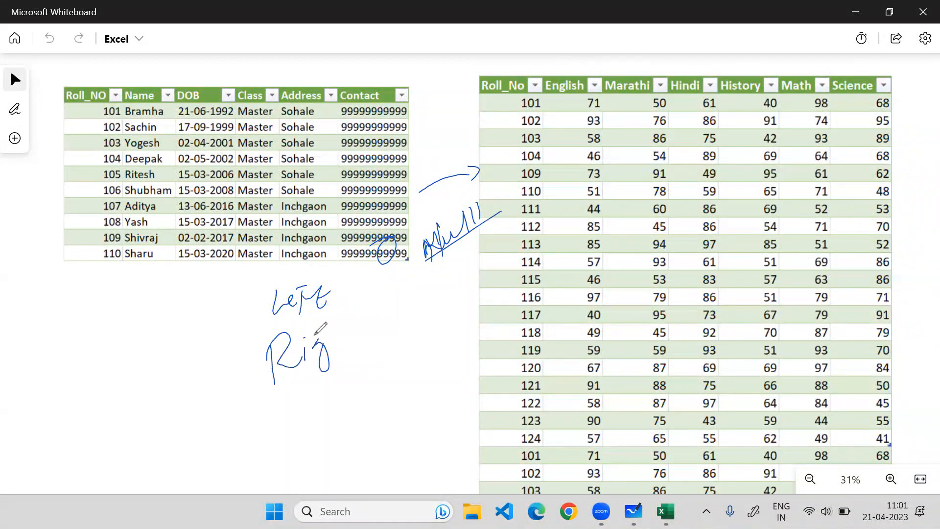
mouse_move(336, 314)
mouse_down()
mouse_move(362, 340)
mouse_move(379, 304)
mouse_up()
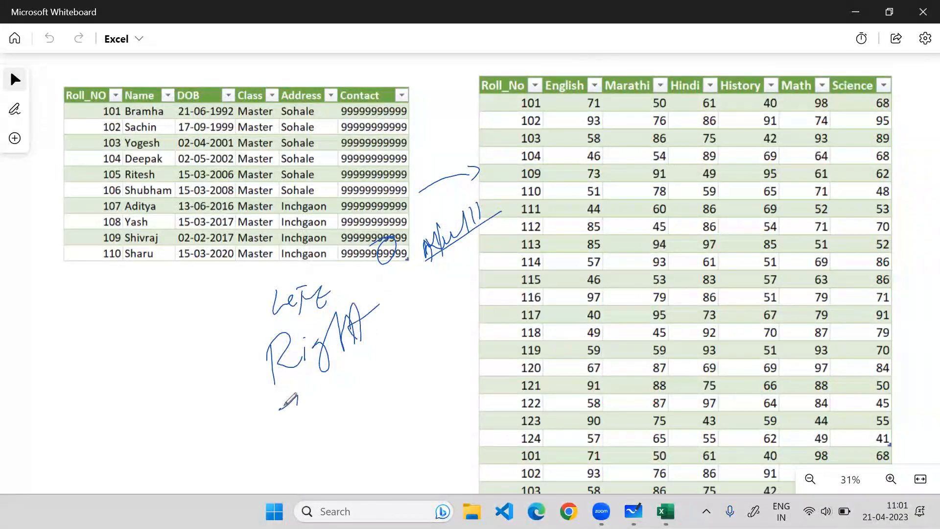
mouse_move(280, 408)
mouse_down()
mouse_move(313, 415)
mouse_move(371, 357)
mouse_up()
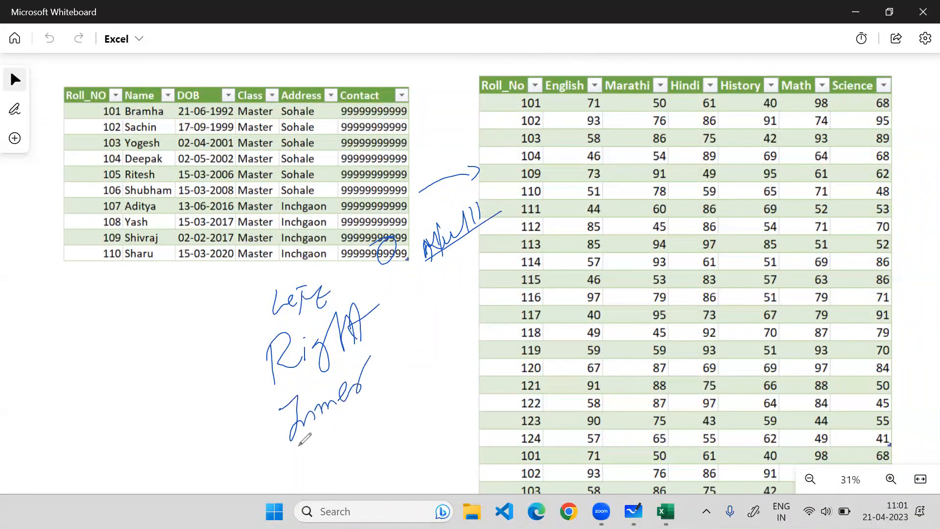
drag(288, 460, 404, 375)
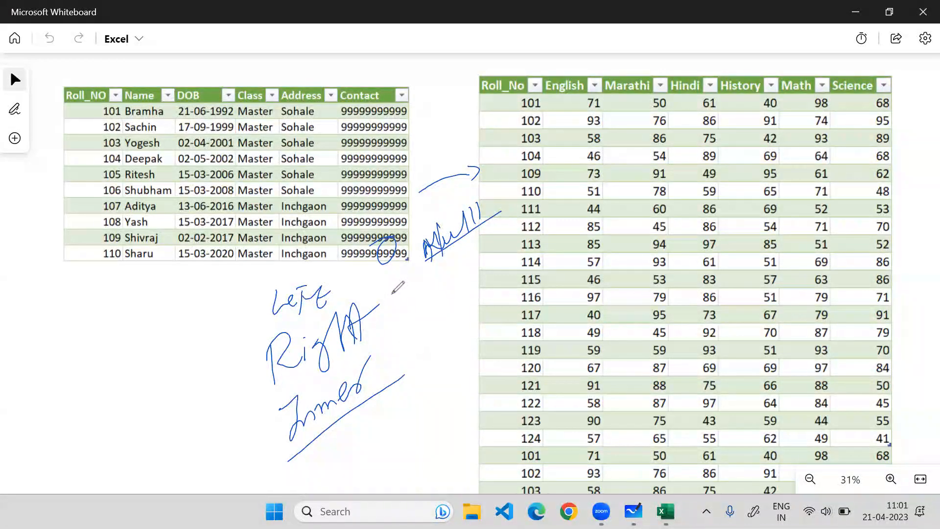
- Annotate "Right" with arrows toward both tables and a double-underlined "Null", and circle "Inner"
drag(386, 318, 477, 282)
drag(466, 273, 473, 286)
mouse_move(396, 304)
mouse_down()
mouse_move(351, 280)
mouse_move(353, 269)
mouse_move(373, 274)
mouse_up()
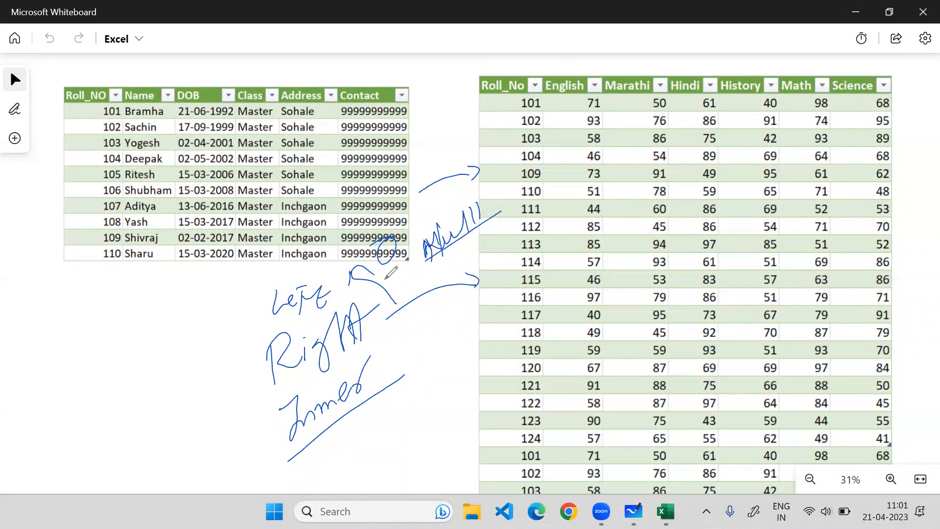
mouse_move(427, 318)
mouse_down()
mouse_move(457, 308)
mouse_move(454, 316)
mouse_move(467, 298)
mouse_up()
drag(436, 341, 490, 309)
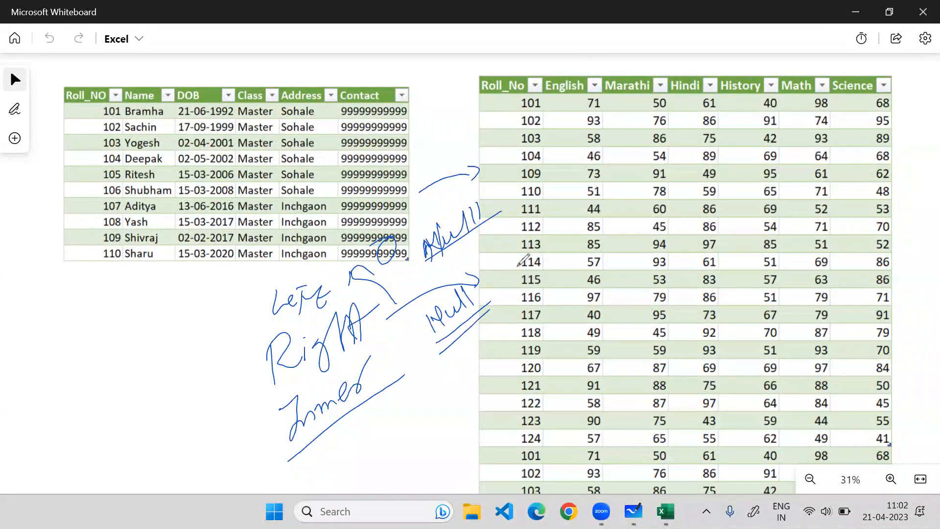
mouse_move(365, 355)
mouse_down()
mouse_move(274, 402)
mouse_move(377, 363)
mouse_up()
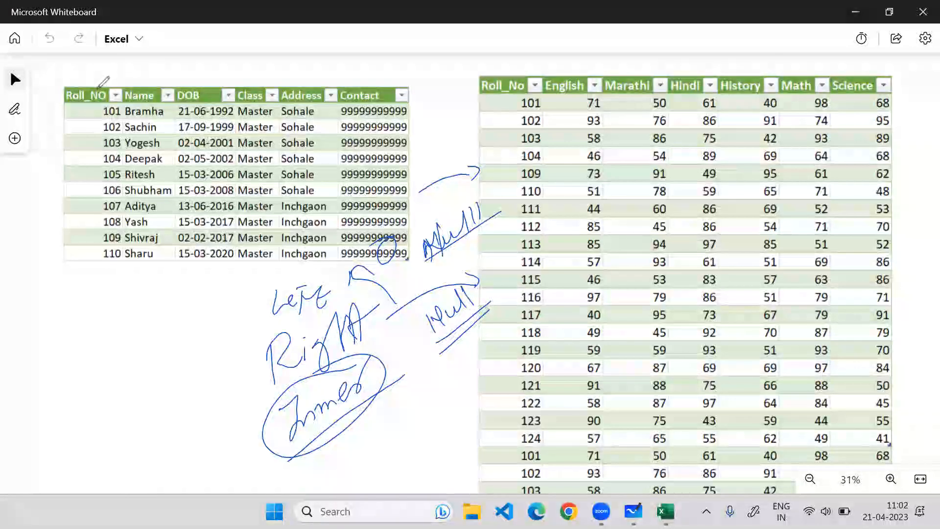
- Mark the Roll_No headers linking the student details and marks tables, and clear all the annotations
mouse_move(96, 86)
mouse_down()
mouse_move(284, 43)
mouse_move(495, 49)
mouse_move(530, 68)
mouse_up()
drag(93, 74, 119, 85)
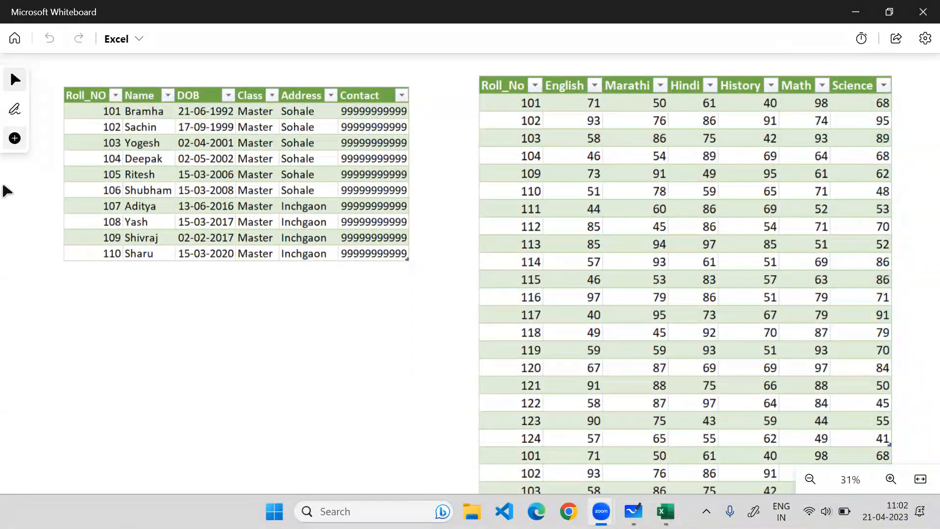
click(528, 104)
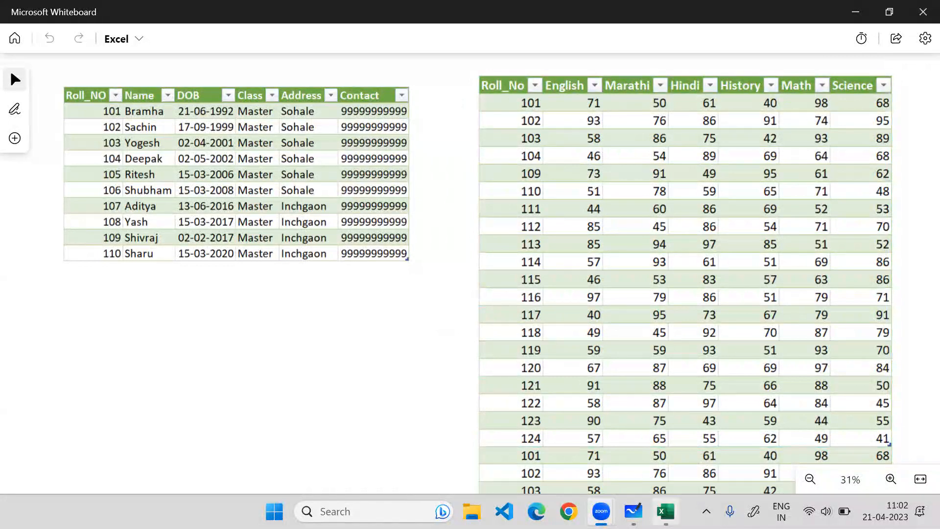
- Switch to the Power Query Editor, view the Student_Marks query, and select the Student_Info query
click(665, 511)
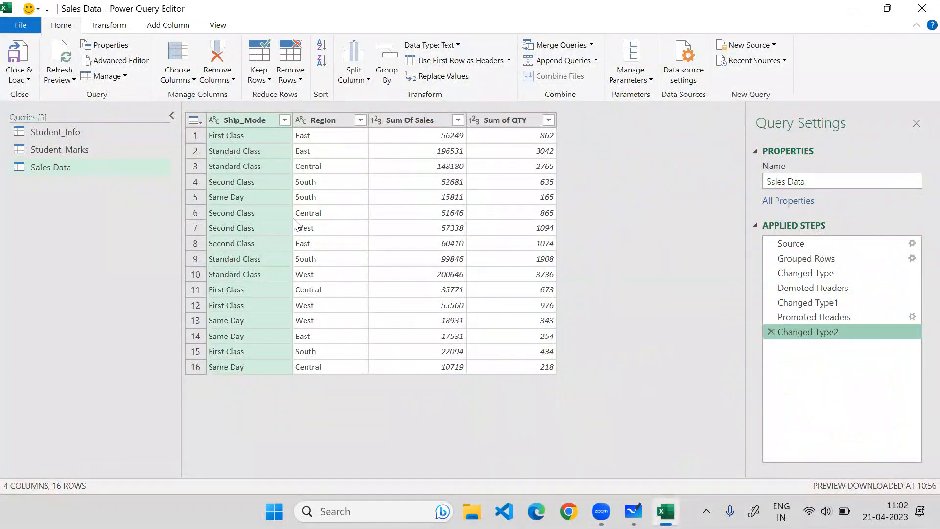
click(64, 129)
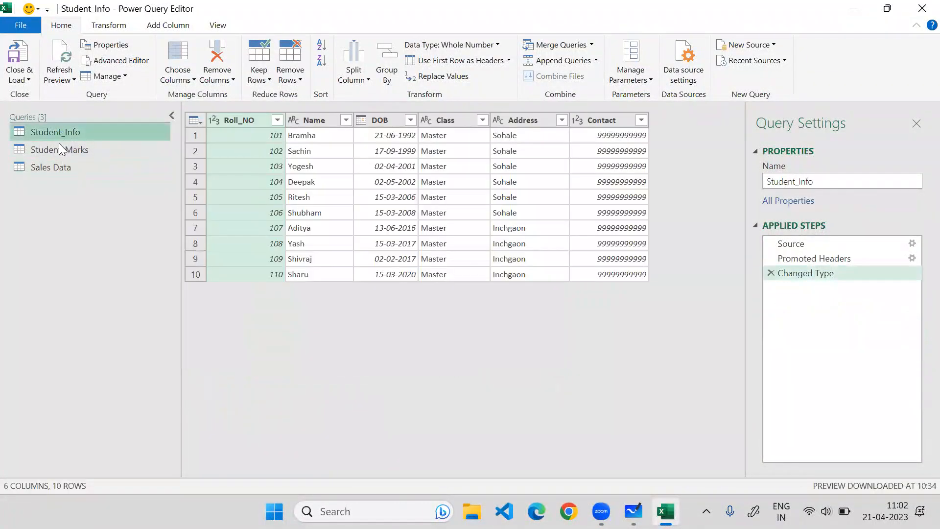
click(57, 148)
click(60, 132)
- Merge Student_Info with Student_Marks on their roll number columns, using the Inner (only matching rows) join kind
click(561, 45)
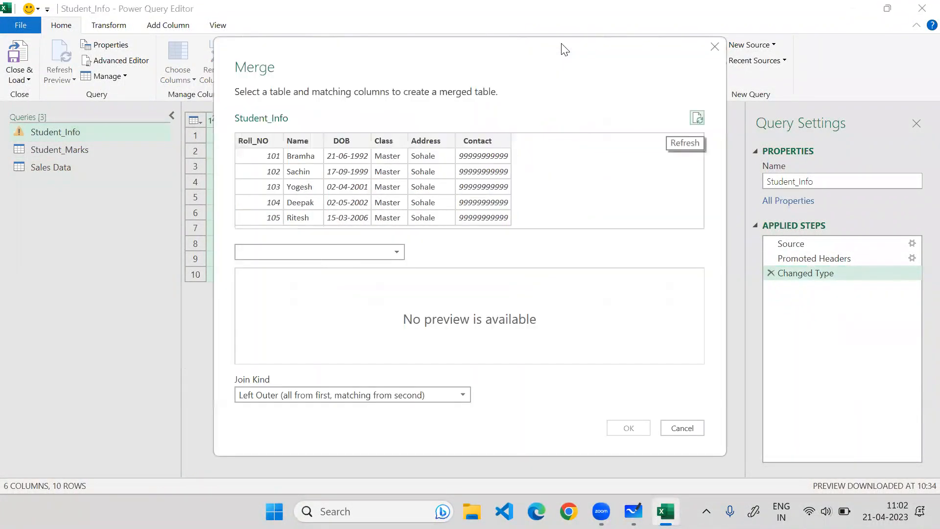
click(303, 251)
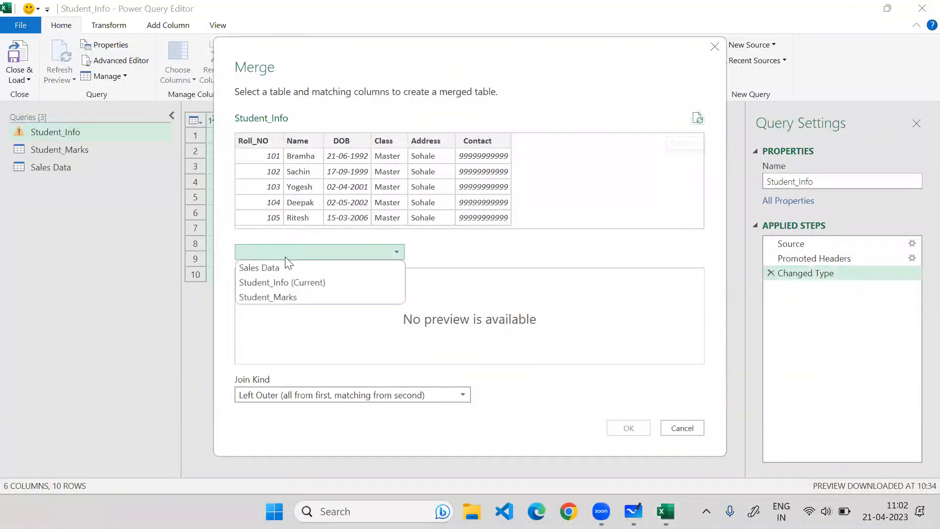
click(277, 296)
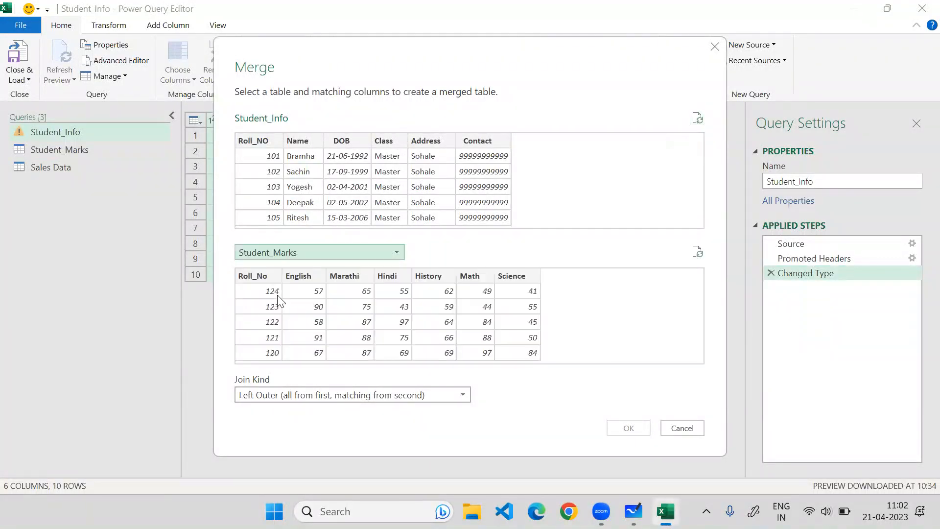
click(258, 155)
click(247, 275)
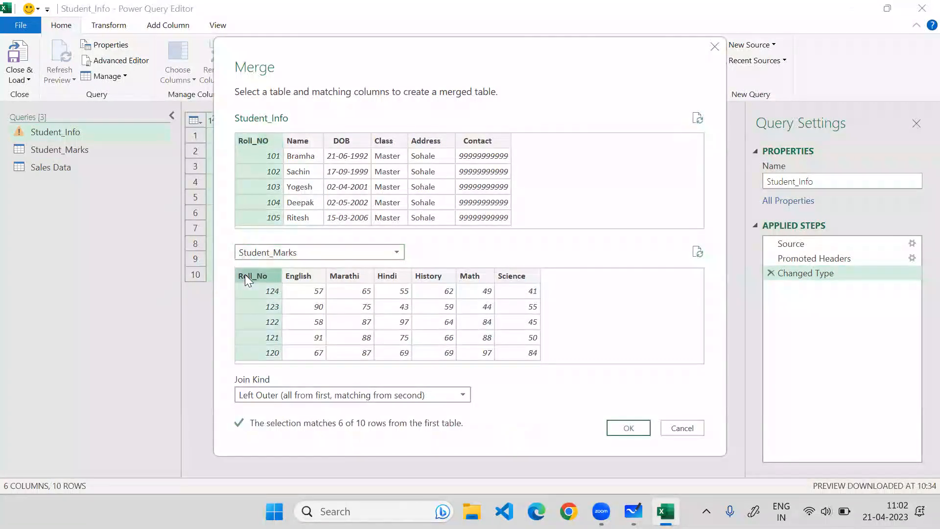
click(327, 396)
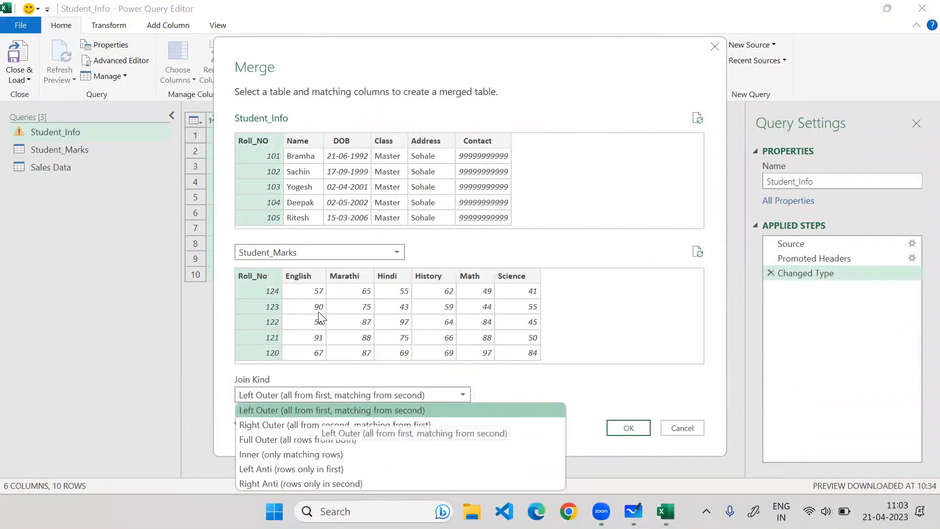
click(266, 459)
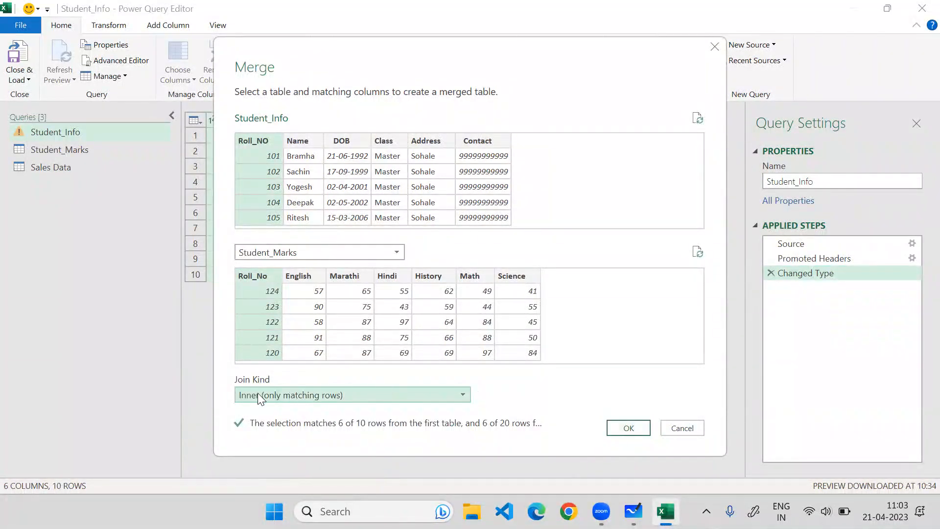
click(628, 428)
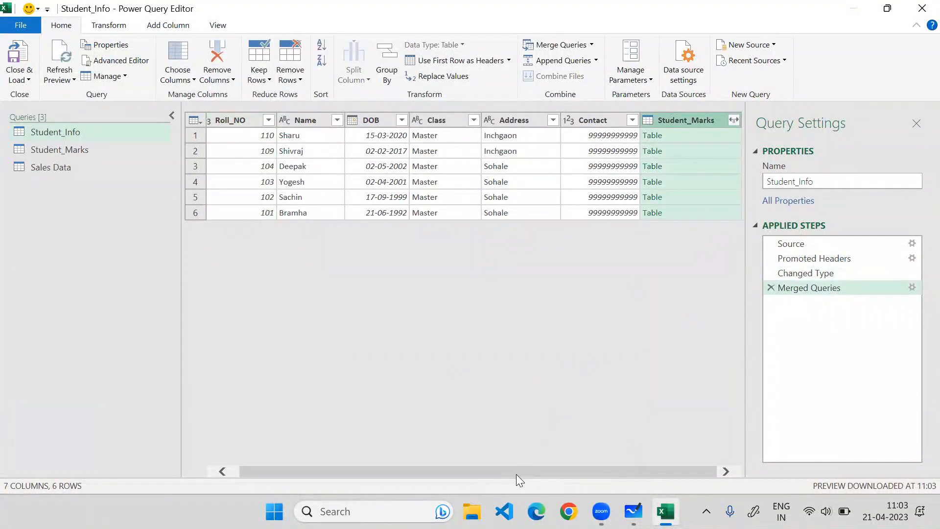
- Expand the merged Student_Marks column to include only English, Marathi and Hindi, keeping the original column name as prefix
click(734, 120)
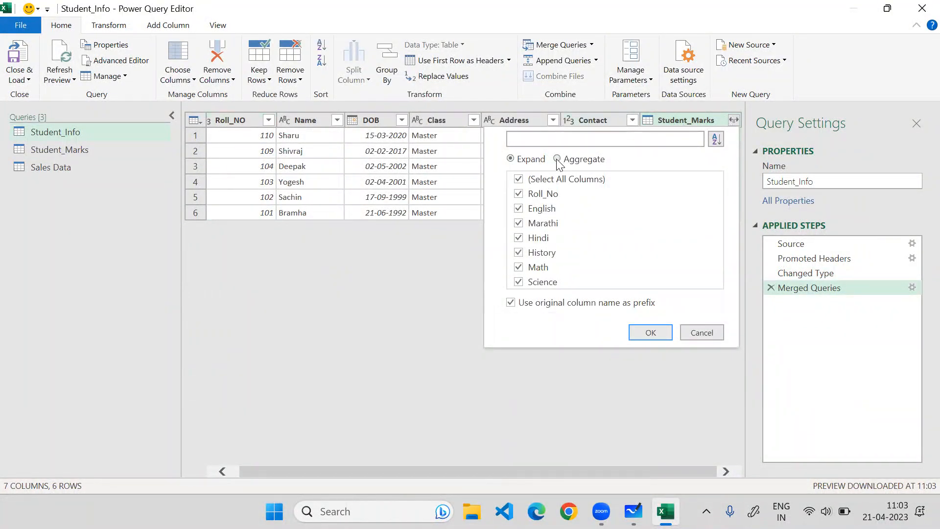
click(518, 194)
click(519, 209)
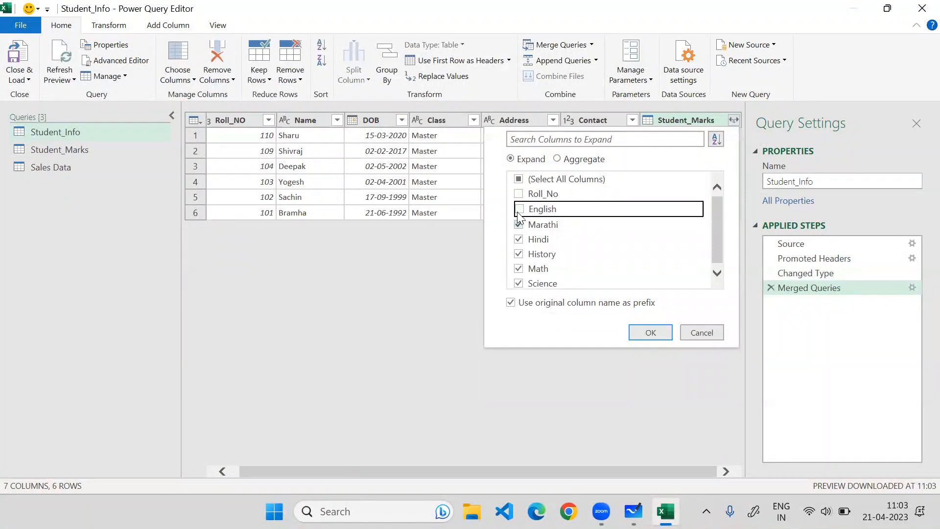
click(519, 209)
click(518, 253)
click(518, 269)
click(518, 283)
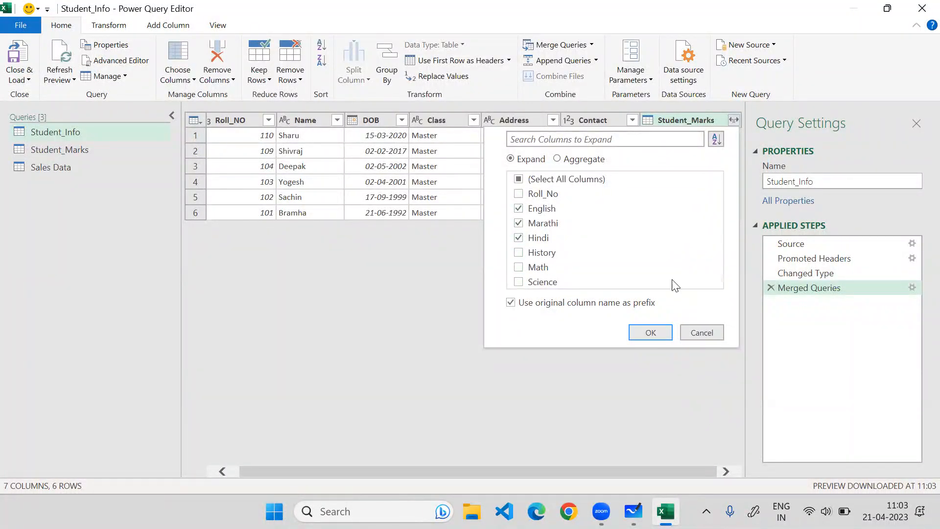
click(641, 333)
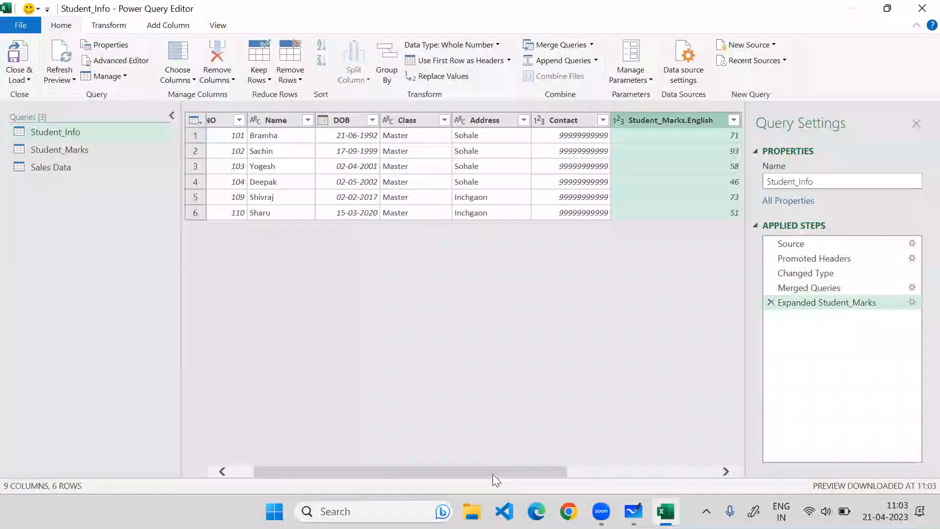
- Review the merged table from Roll_NO to the expanded marks columns, and examine the Student_Marks query
drag(493, 473, 696, 468)
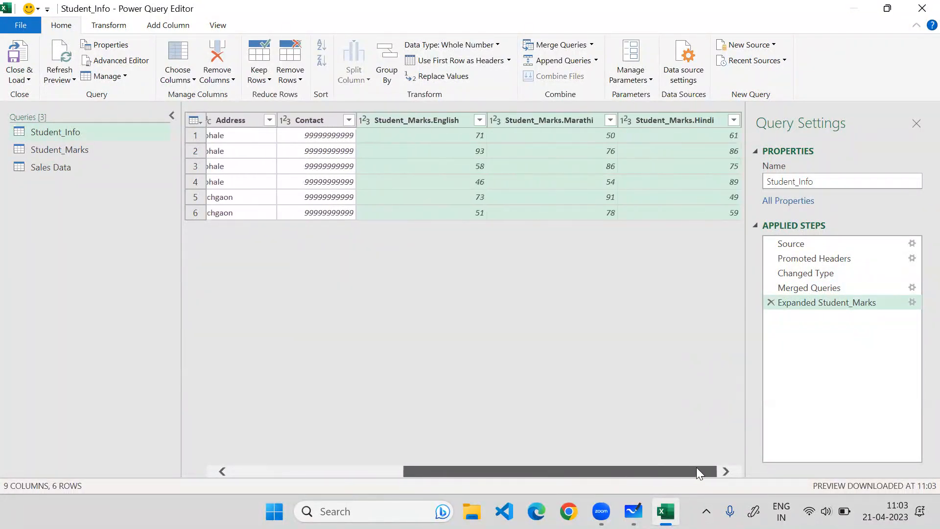
click(312, 117)
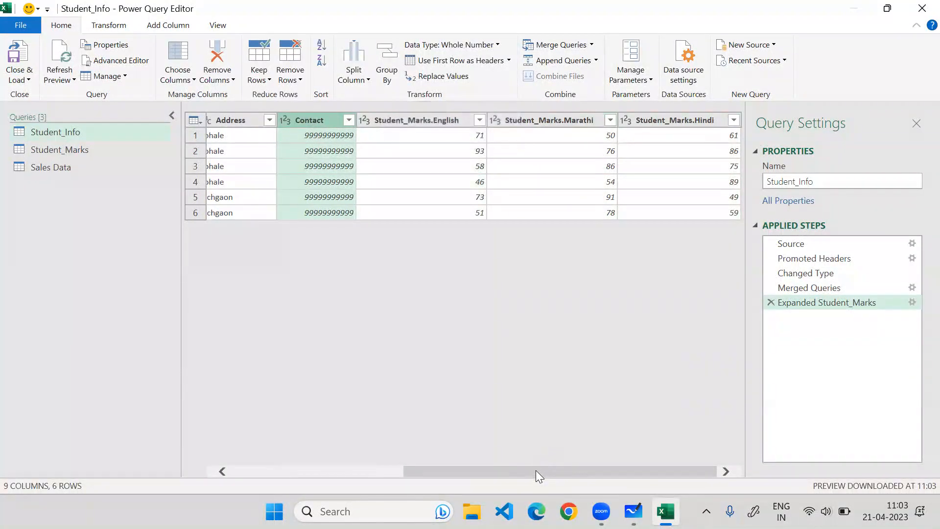
drag(535, 469, 331, 477)
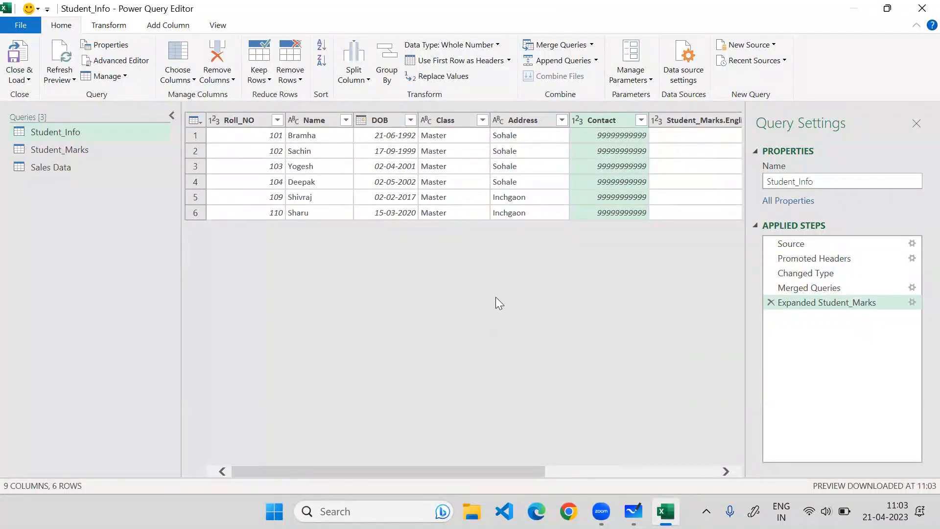
click(74, 148)
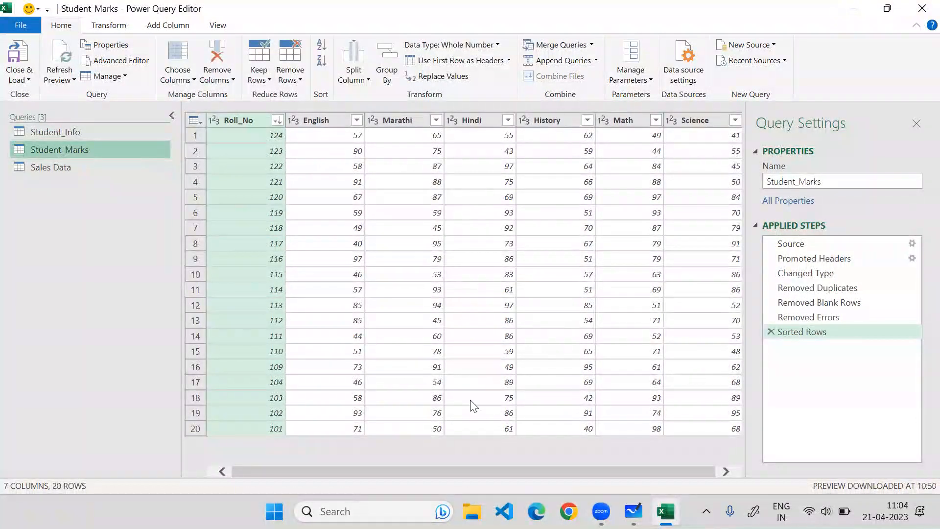
drag(251, 470, 367, 471)
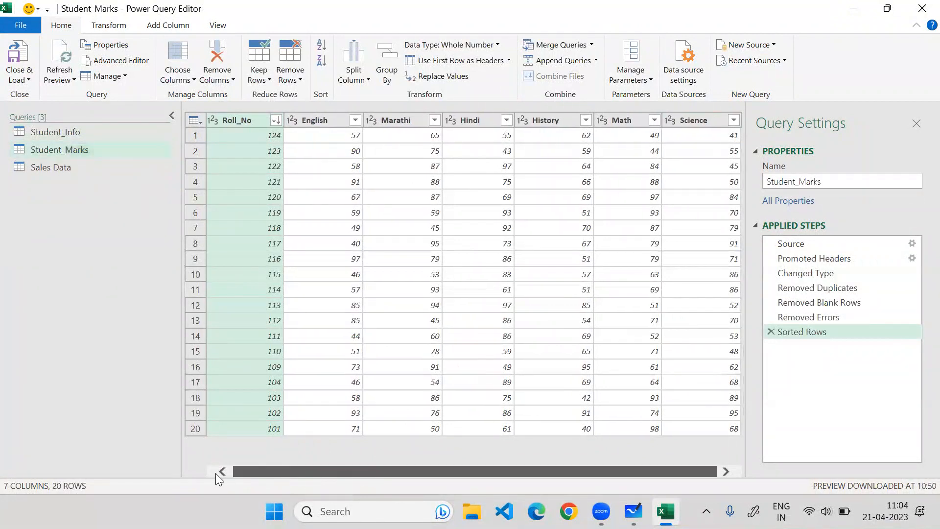
drag(215, 473, 191, 465)
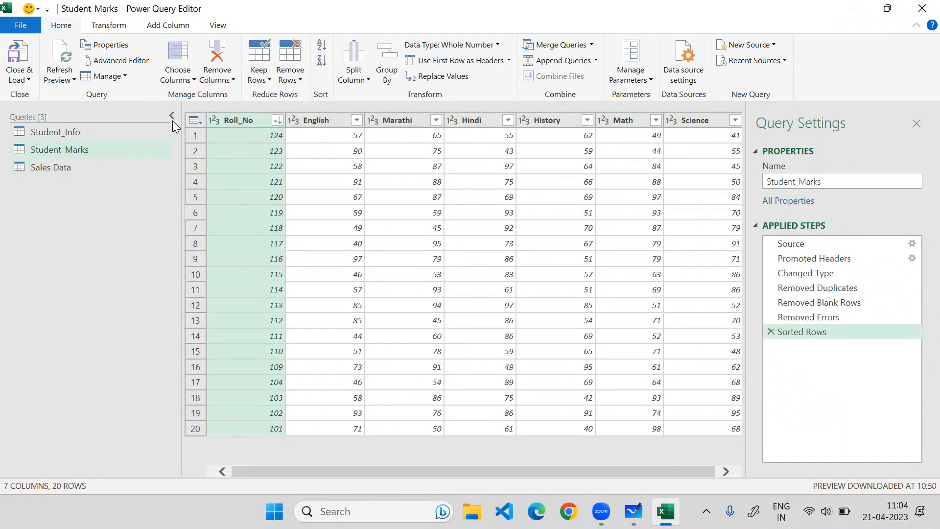
- Switch to Microsoft Whiteboard and place the lower copy of the marks table beside the other one, over the student details table
mouse_move(665, 511)
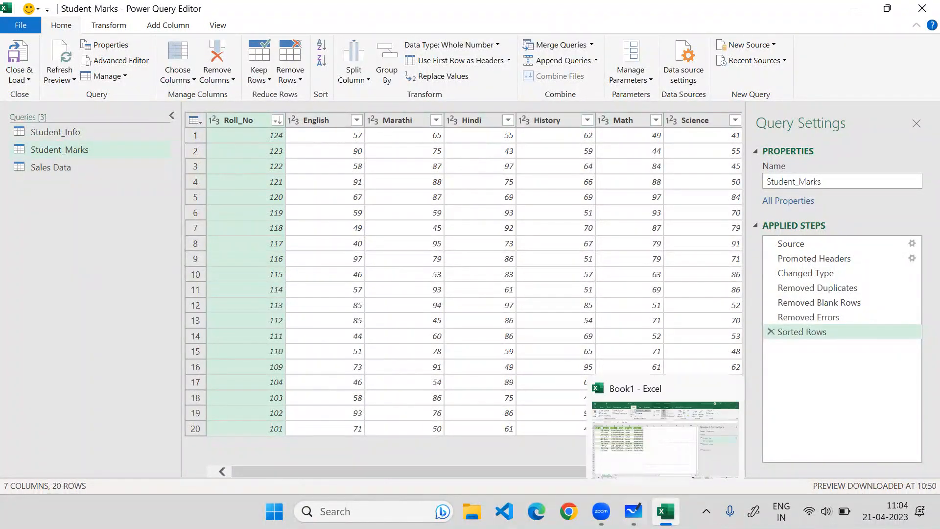
click(633, 509)
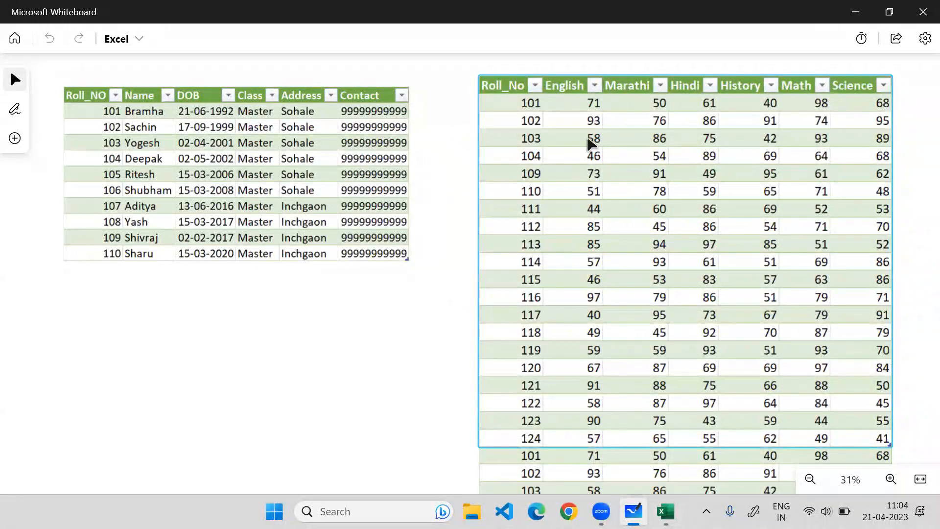
drag(593, 142, 326, 313)
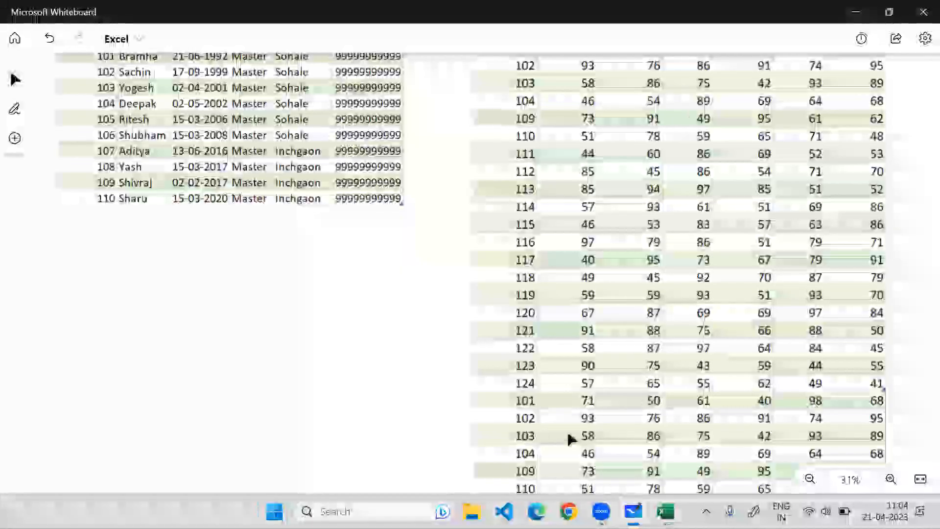
drag(567, 432, 128, 293)
click(638, 440)
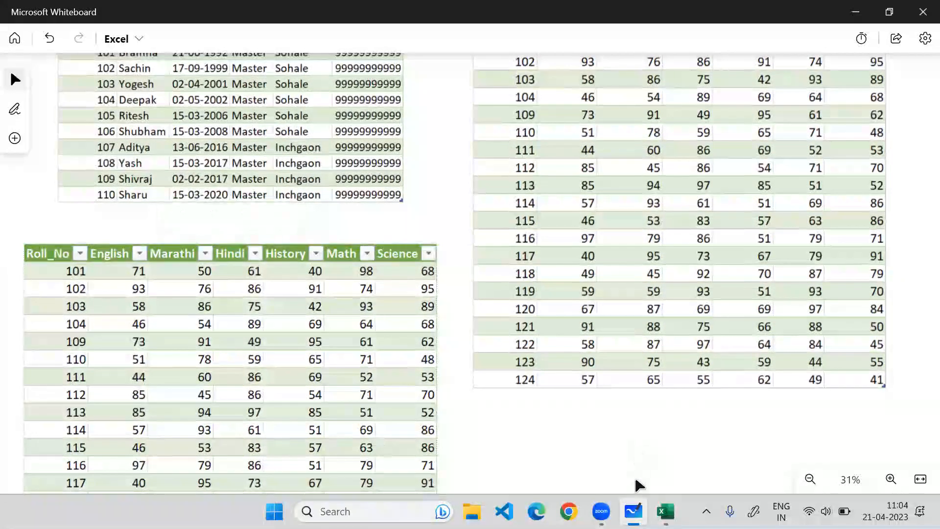
scroll(308, 309, up, 1)
drag(313, 121, 313, 188)
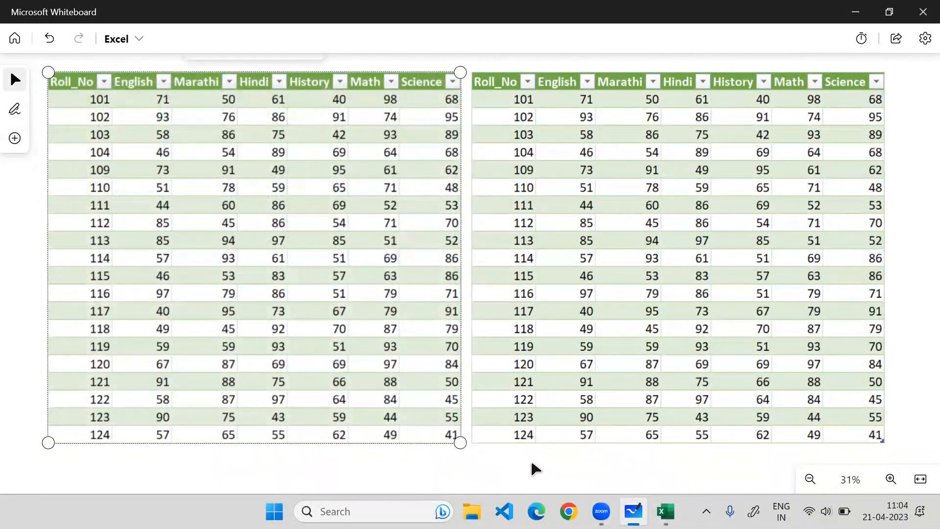
drag(529, 463, 570, 454)
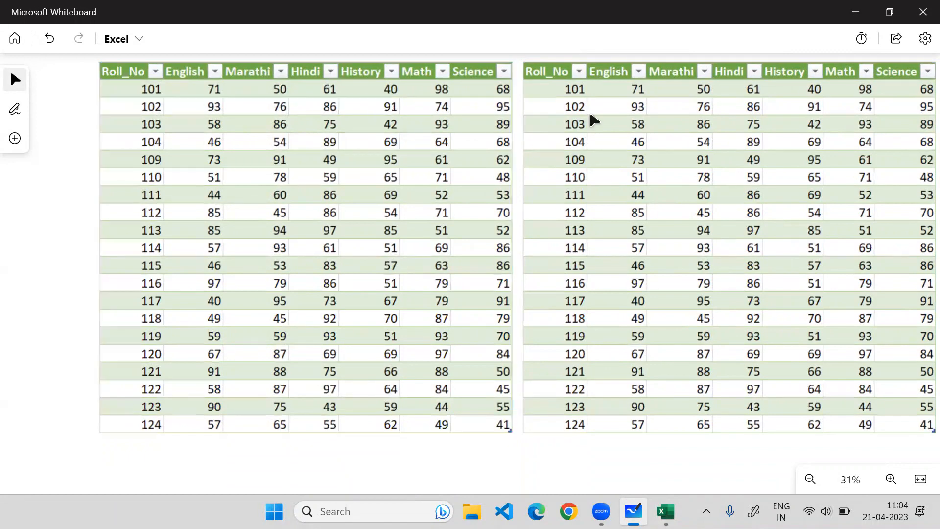
- Stack the two marks tables vertically, shifting the upper one down to cover the lower one's header row
drag(625, 118, 204, 491)
click(241, 331)
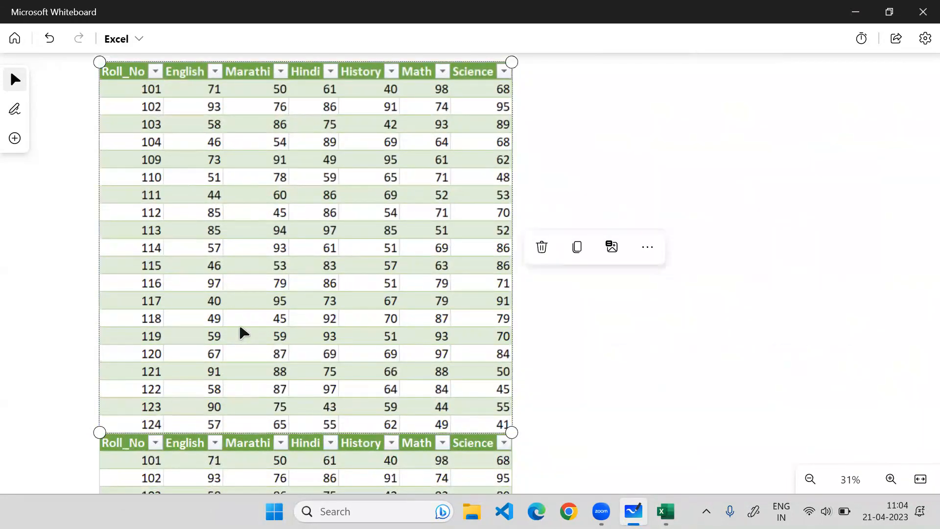
drag(240, 327, 237, 345)
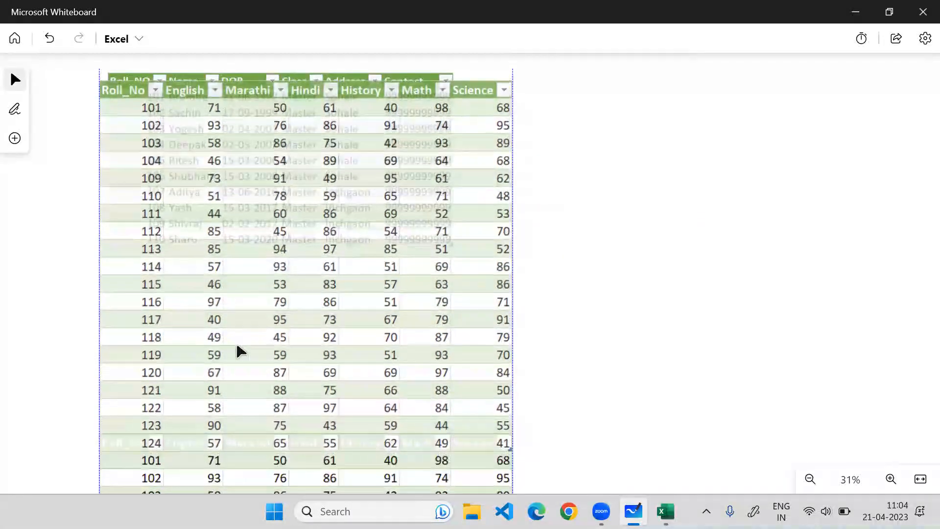
click(617, 333)
click(360, 262)
scroll(300, 256, down, 3)
scroll(300, 254, up, 3)
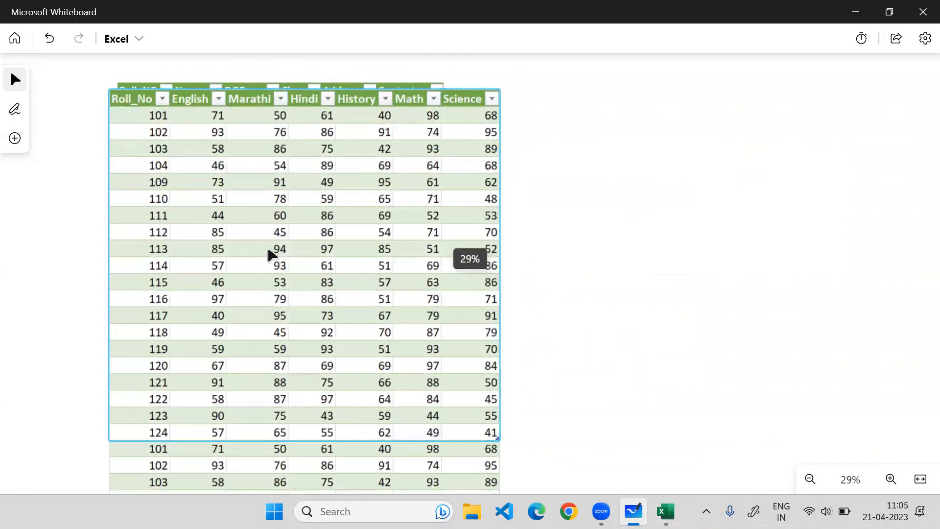
scroll(270, 254, down, 1)
- Switch to the Power Query Editor and import Student_Marks_2.csv as a new text/CSV source with the default comma delimiter
click(665, 511)
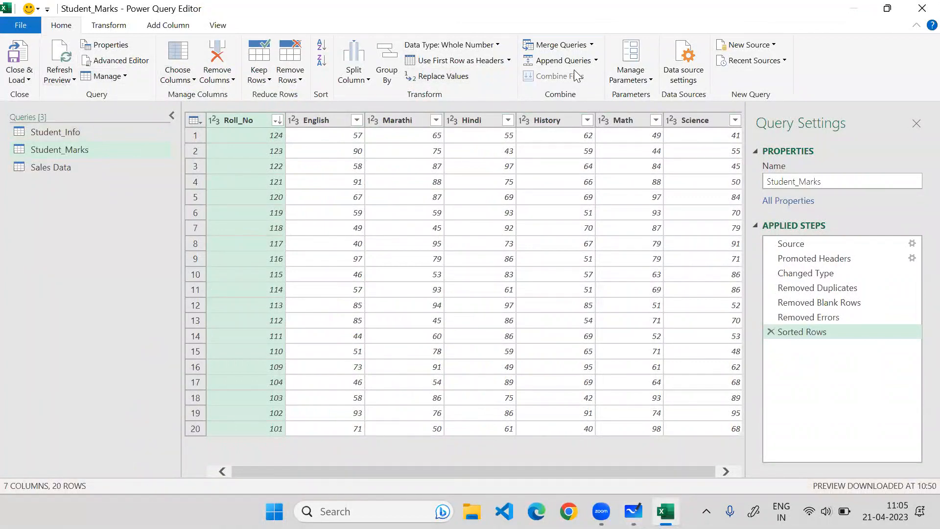
click(745, 45)
mouse_move(720, 60)
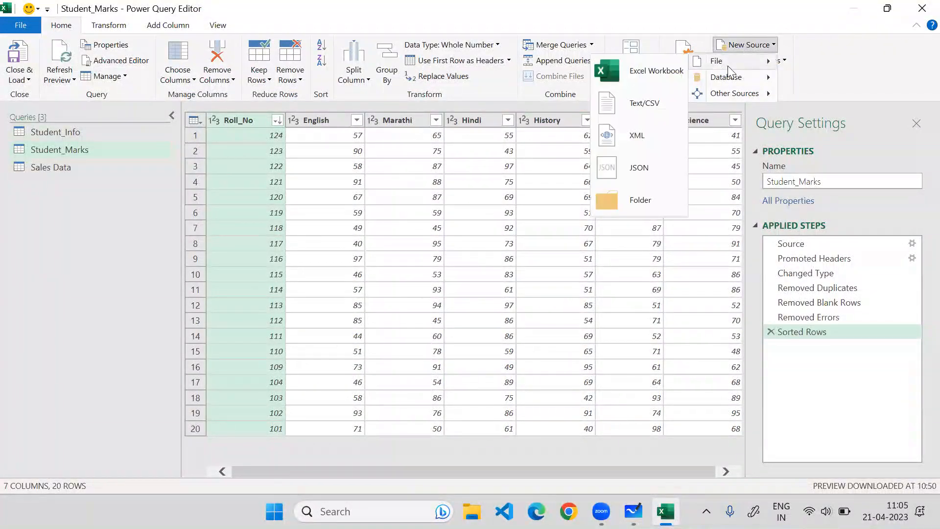
click(641, 112)
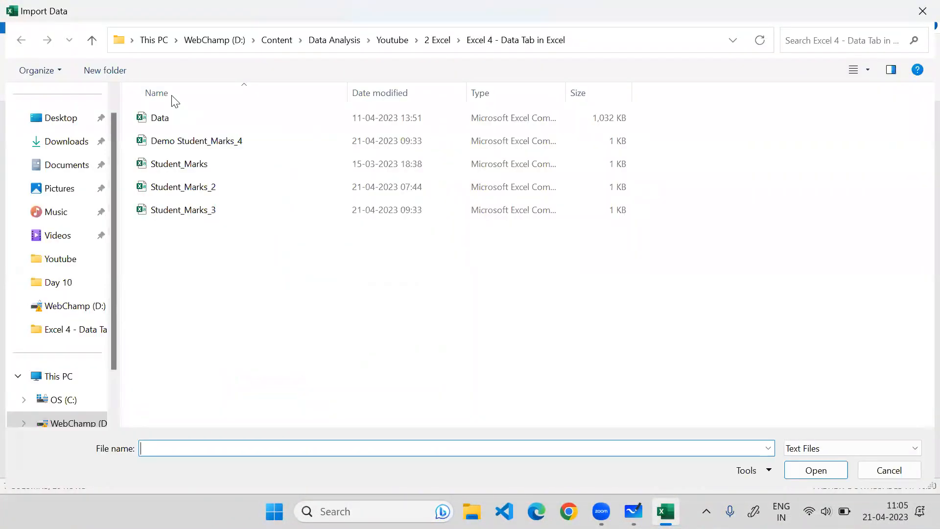
click(249, 189)
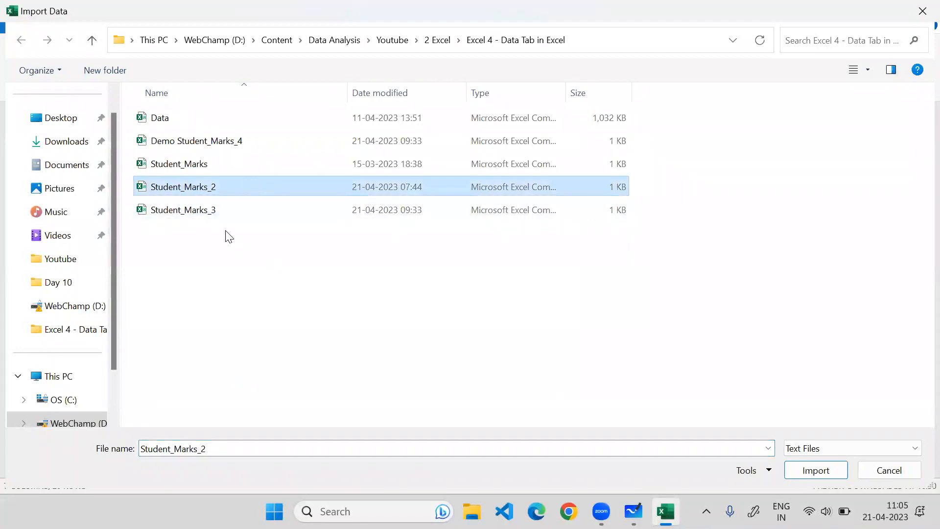
click(806, 473)
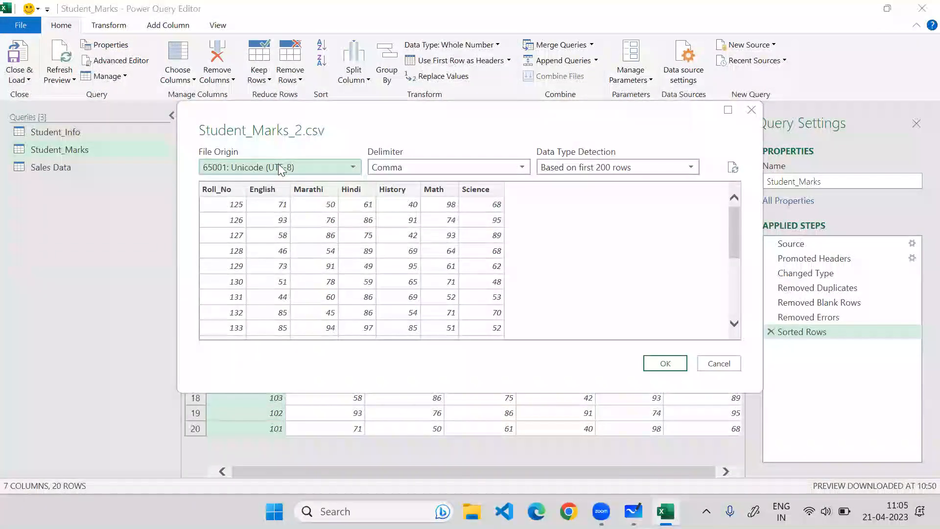
click(651, 361)
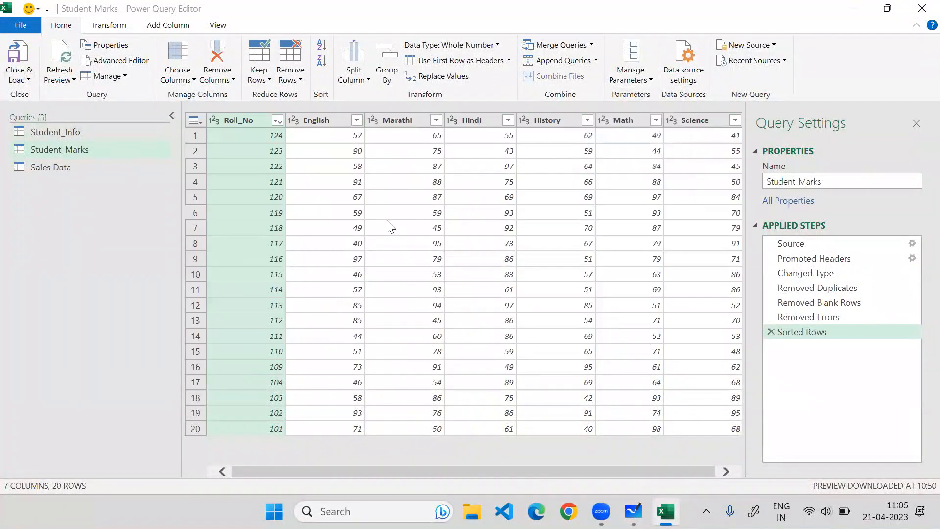
- Compare the rows of the Student_Marks query with those of the imported Student_Marks_2 query
click(104, 154)
click(101, 184)
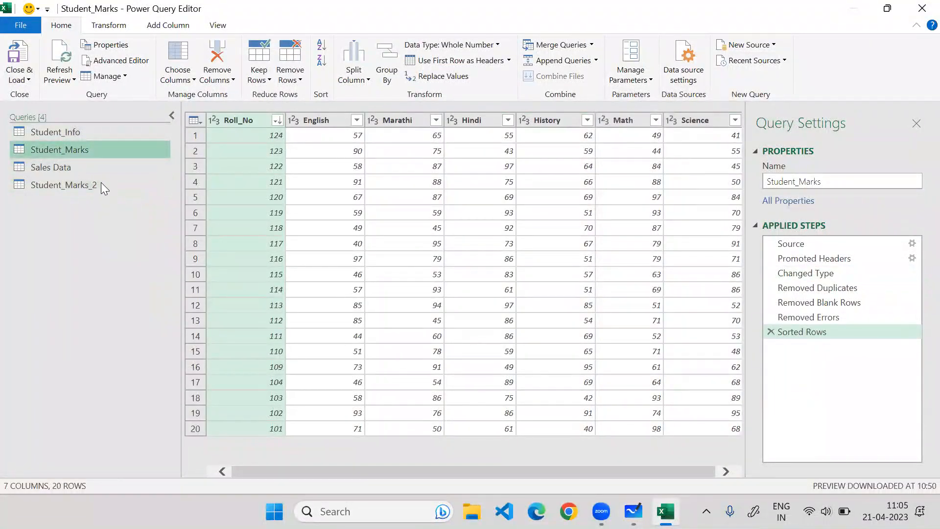
click(102, 147)
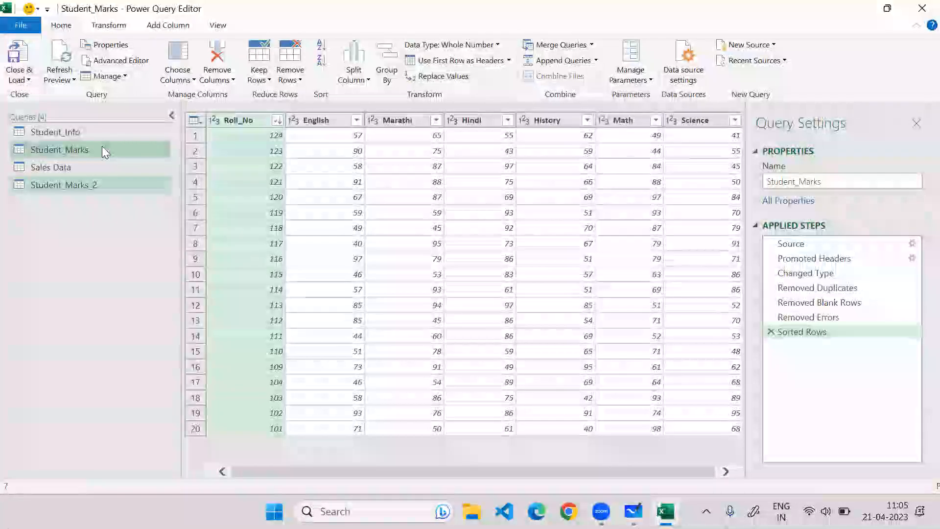
click(90, 184)
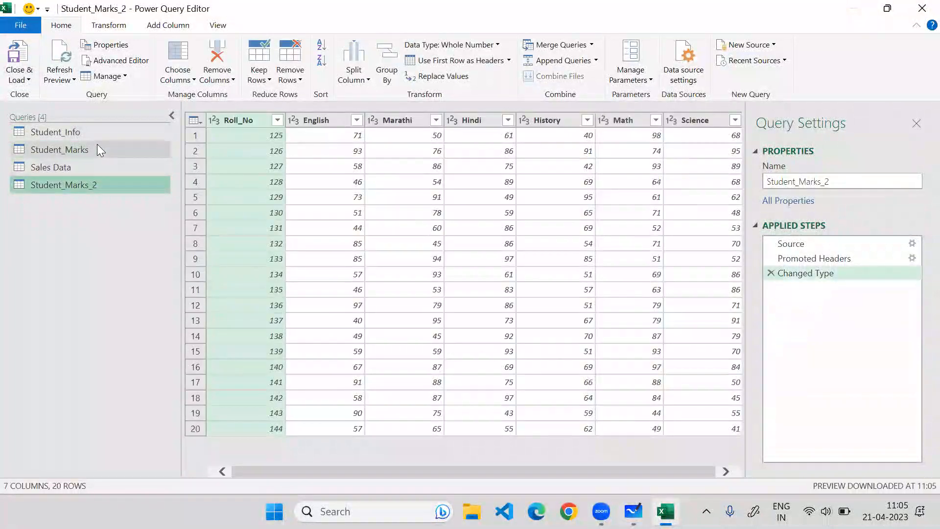
- Append the Student_Marks_2 table to the Student_Marks query using the two-tables option, after trying the three-or-more-tables option
click(98, 145)
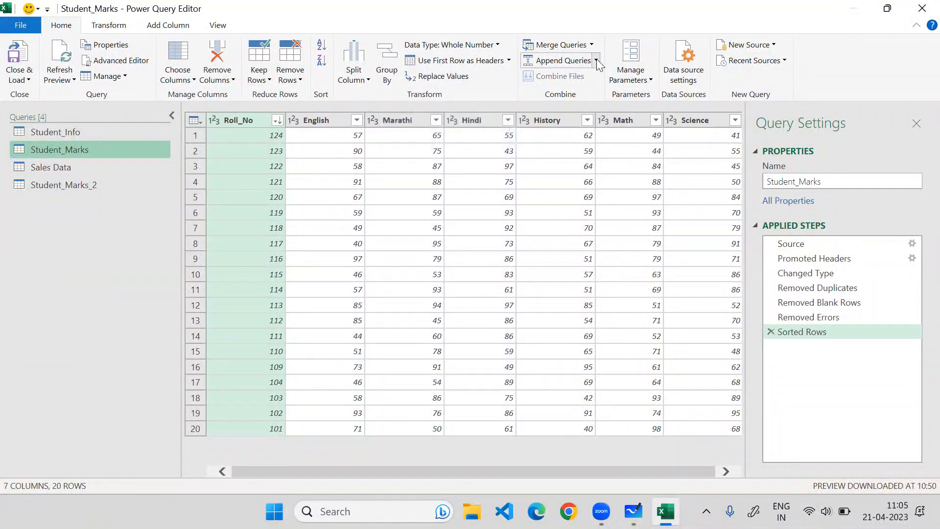
click(563, 60)
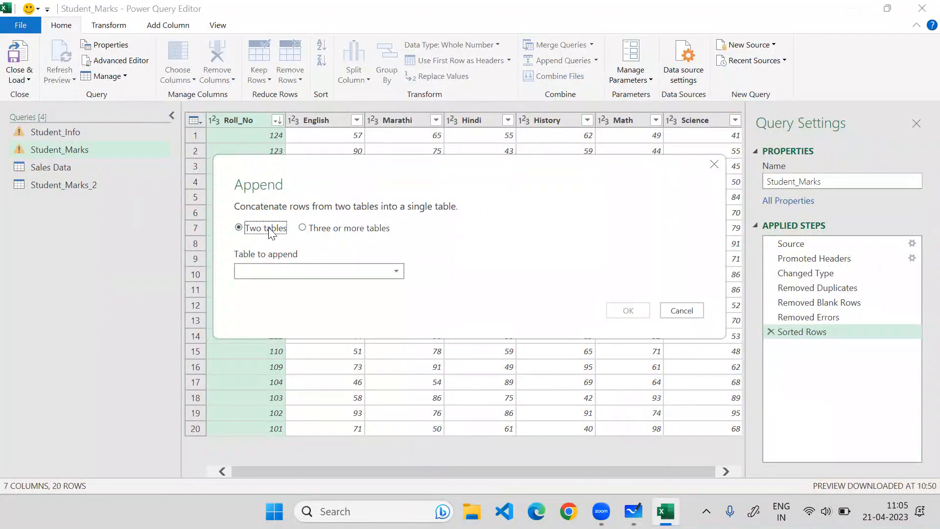
click(303, 229)
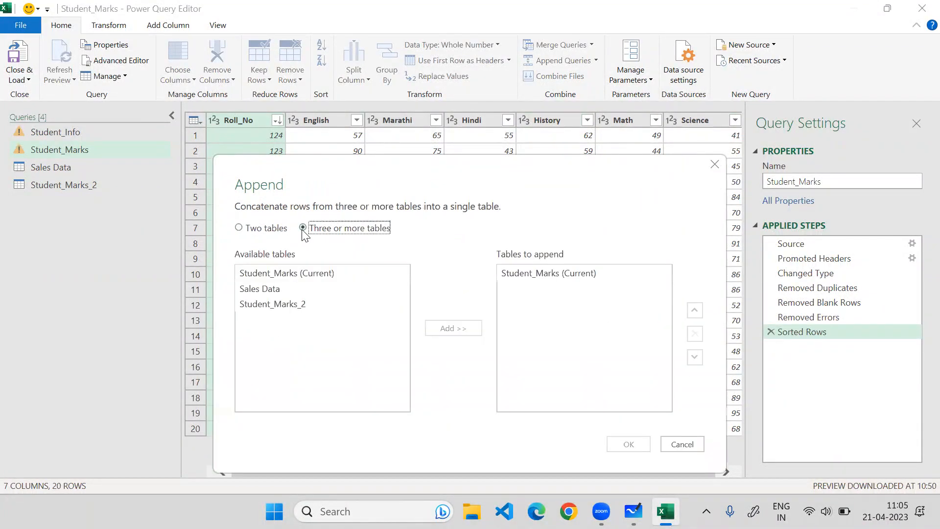
click(342, 309)
click(464, 324)
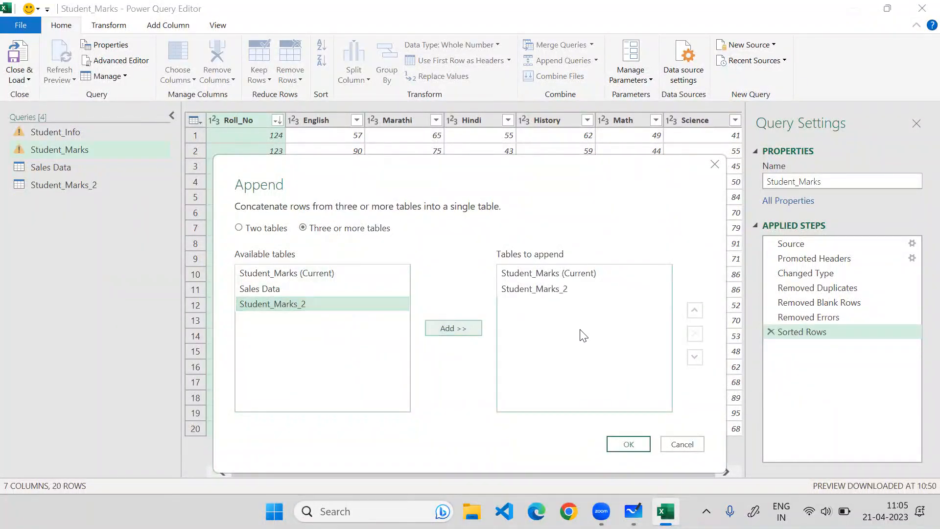
click(267, 228)
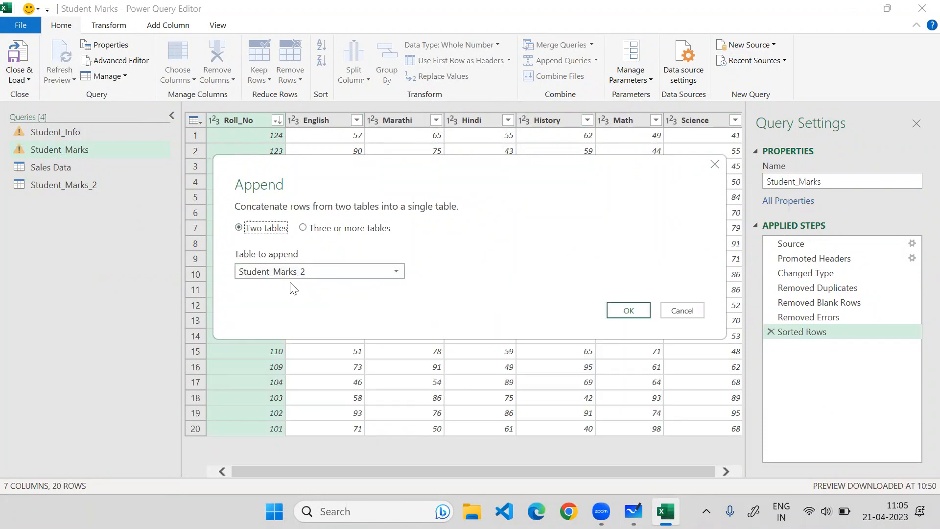
click(292, 275)
click(286, 316)
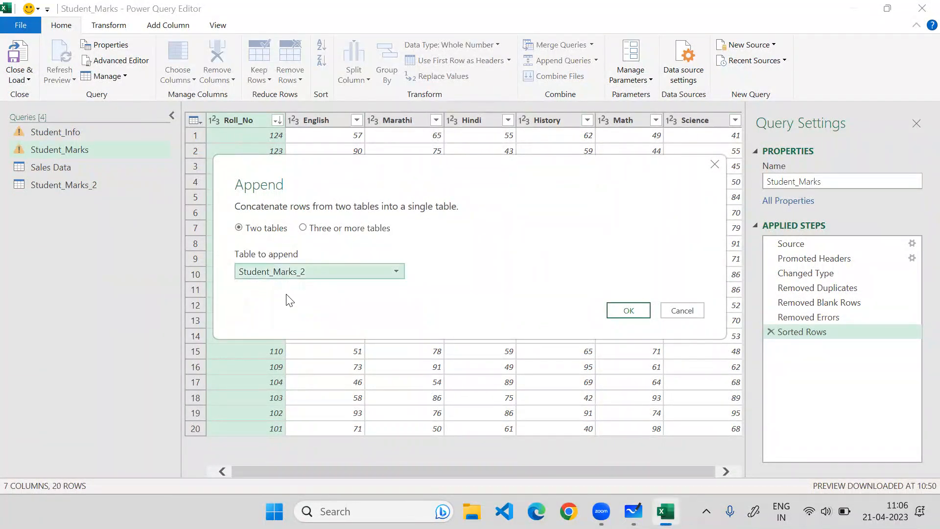
click(631, 311)
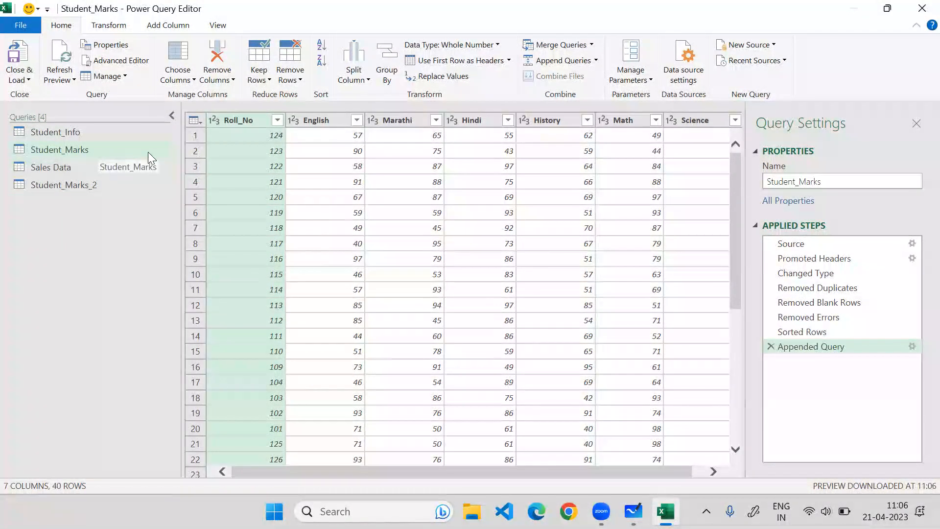
- Examine the appended Student_Marks rows from start to end and compare their roll numbers with the Student_Marks_2 query
scroll(281, 175, down, 6)
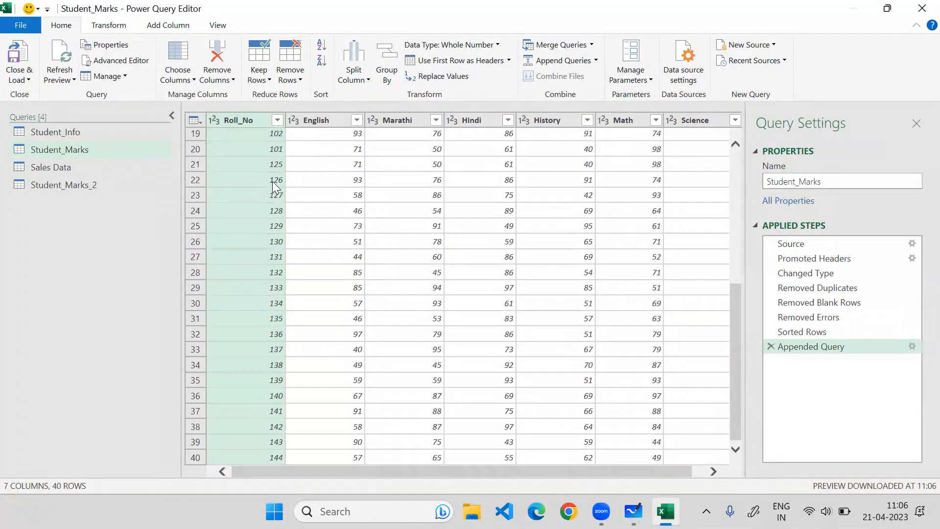
click(62, 186)
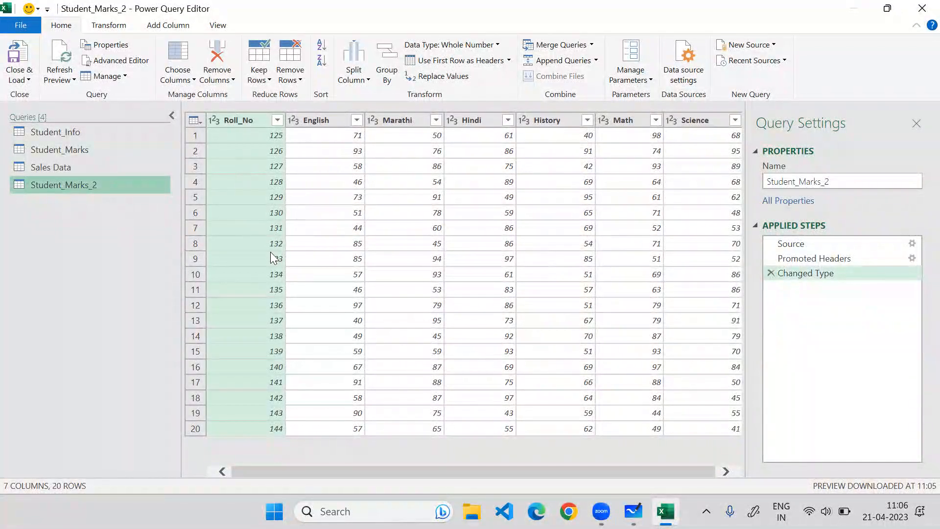
click(85, 154)
scroll(277, 174, down, 3)
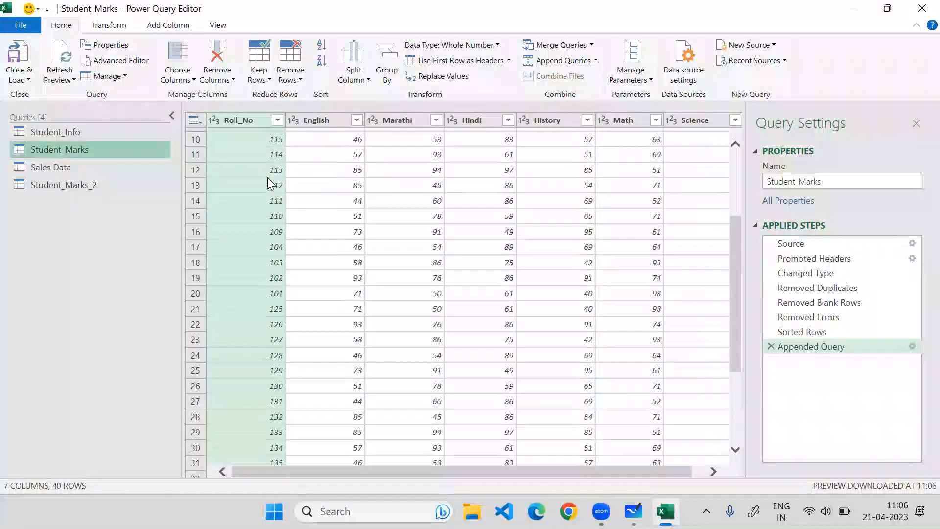
scroll(267, 177, down, 3)
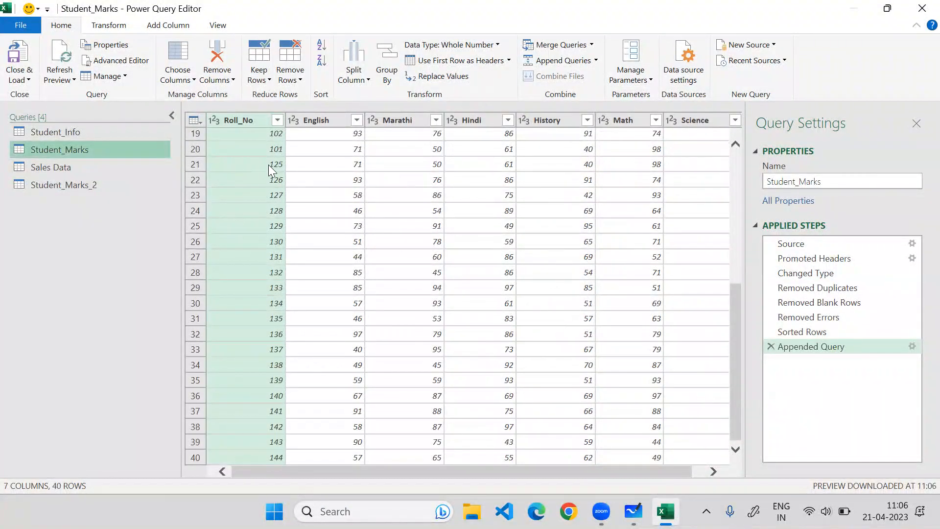
scroll(268, 165, up, 3)
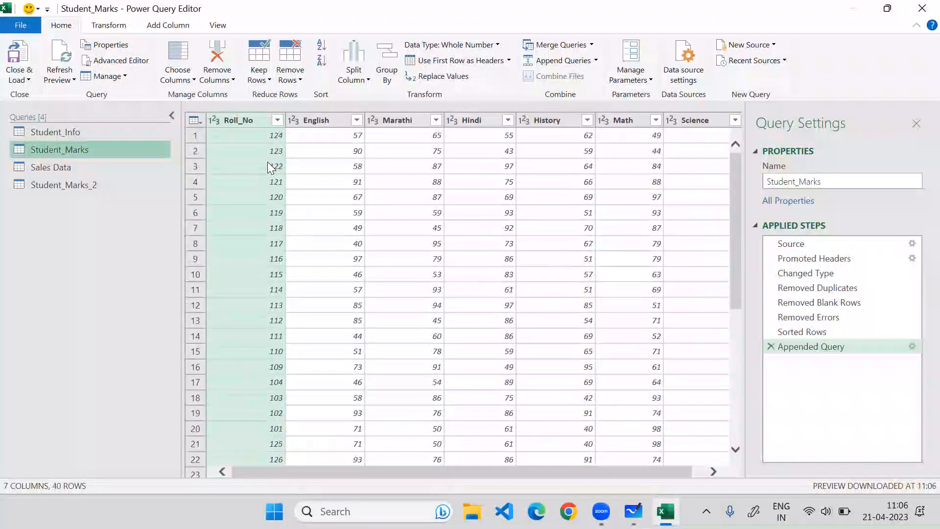
scroll(264, 176, down, 3)
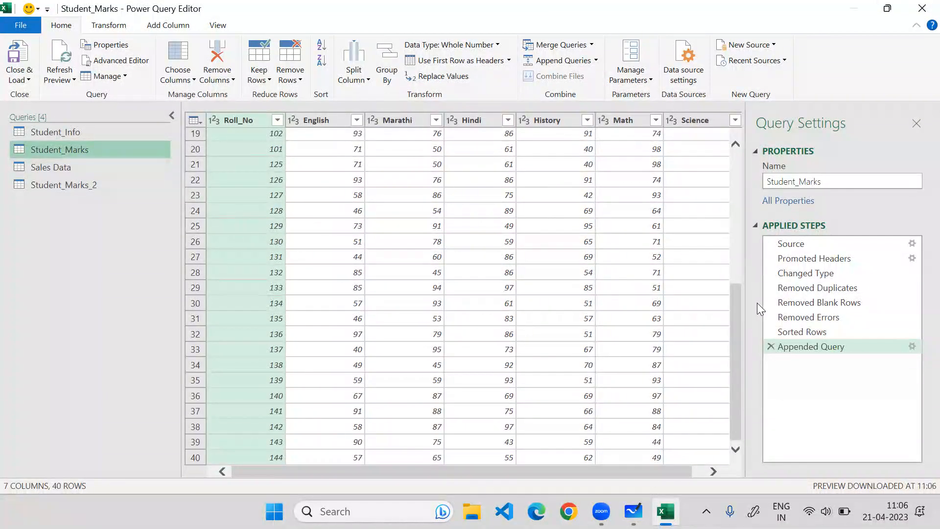
drag(739, 315, 732, 149)
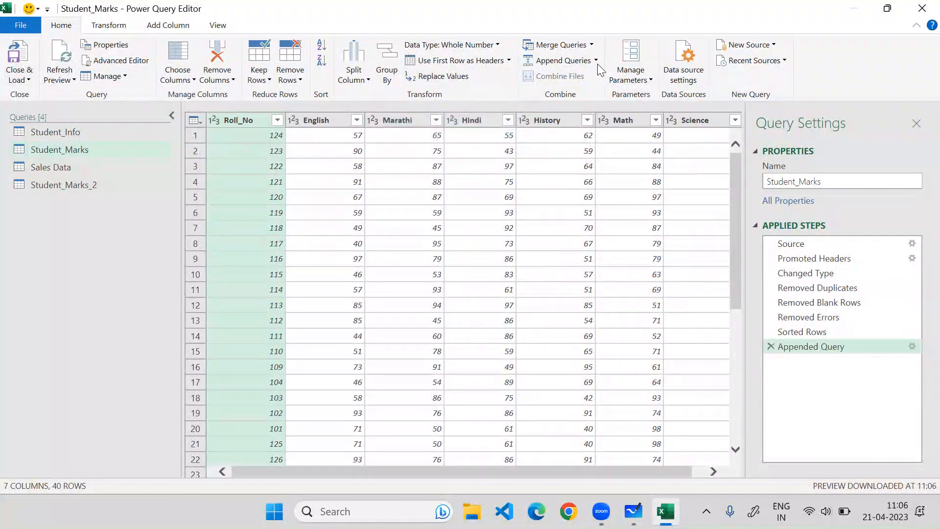
- Add a new folder source pointing to Content > Data Analysis > Youtube > 2 Excel > Excel 4 - Data Tab in Excel on drive D
click(747, 47)
mouse_move(721, 80)
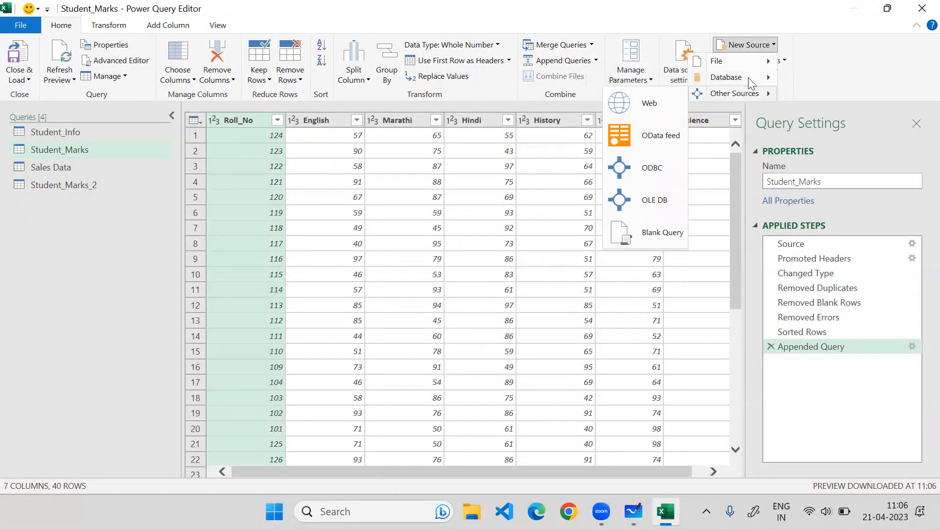
mouse_move(751, 59)
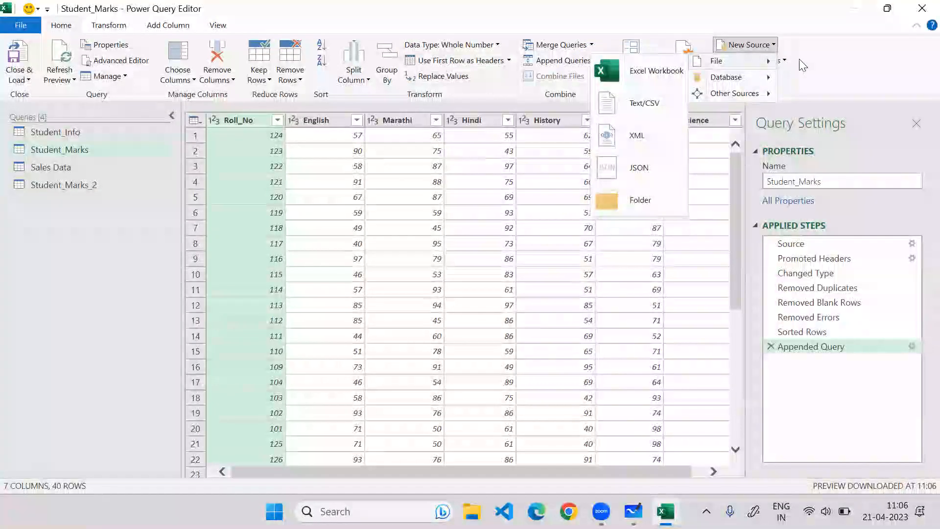
click(637, 200)
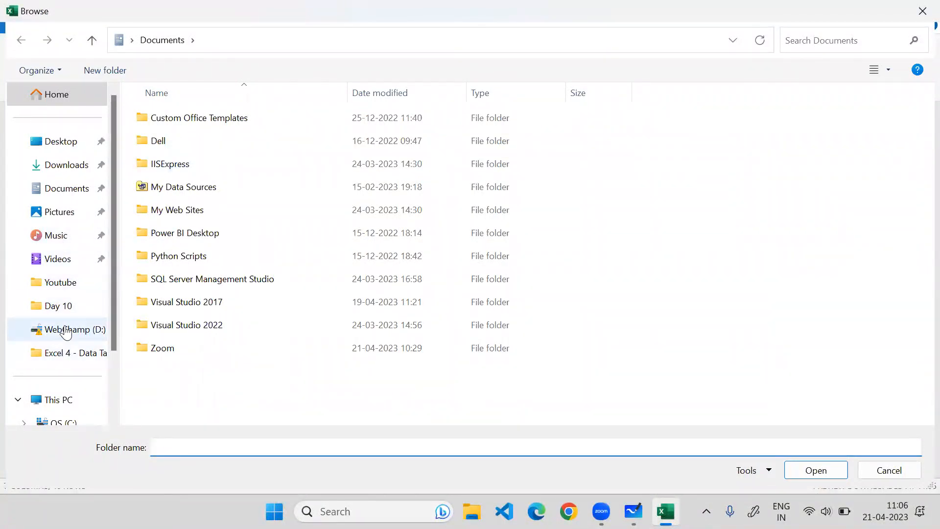
click(64, 288)
click(274, 42)
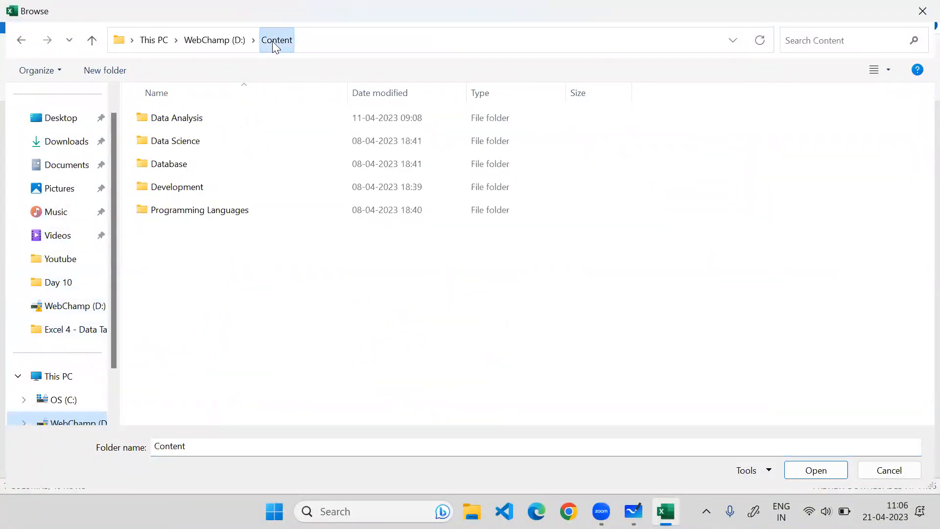
double_click(195, 118)
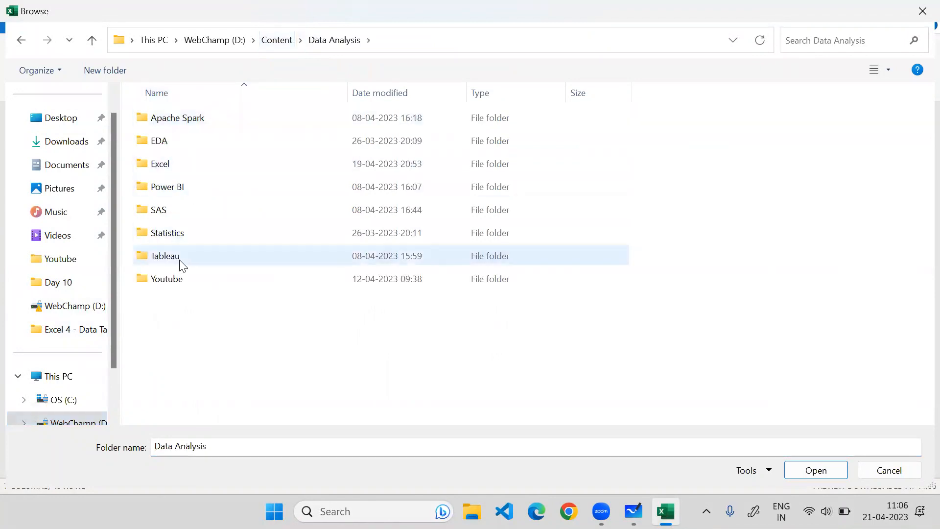
double_click(181, 274)
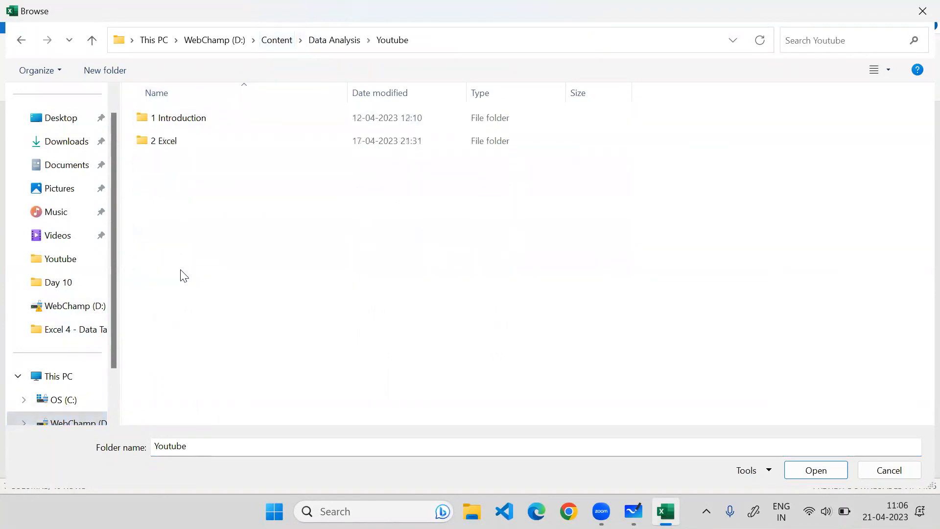
click(186, 140)
double_click(190, 209)
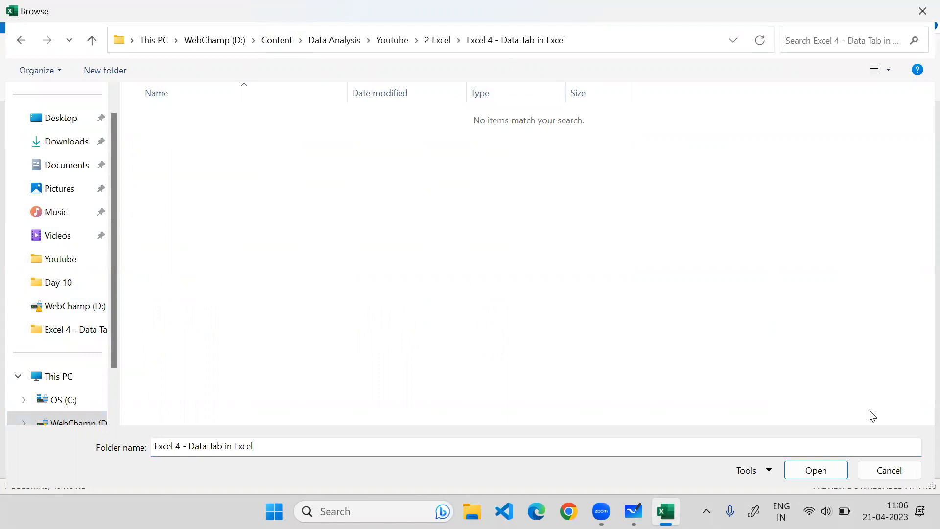
click(814, 471)
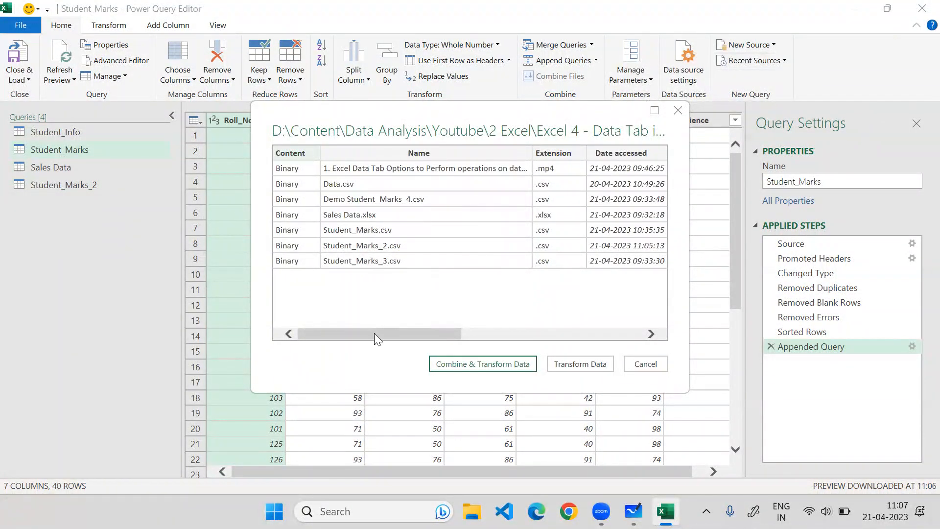
- Review the folder's file list and load it as a new query with Transform Data, without combining the files
drag(374, 333, 316, 343)
drag(458, 115, 393, 123)
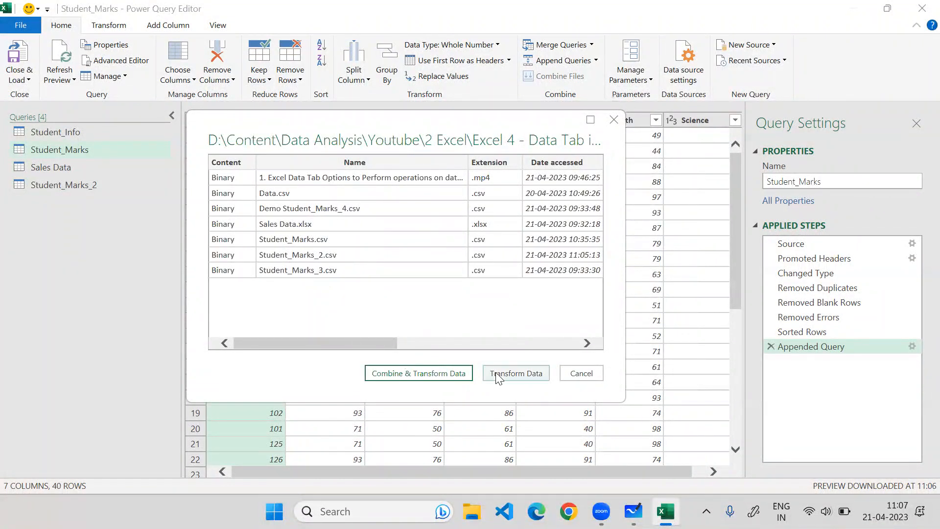
drag(381, 343, 288, 340)
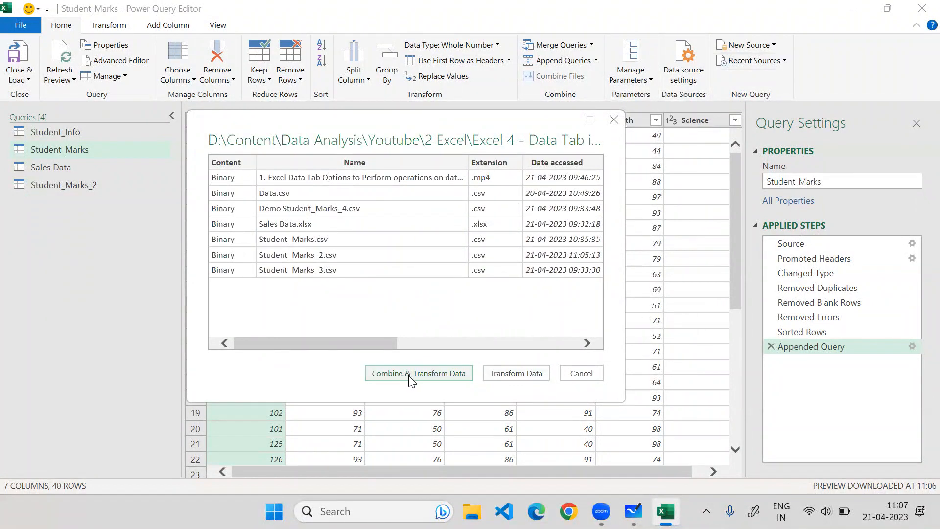
click(520, 375)
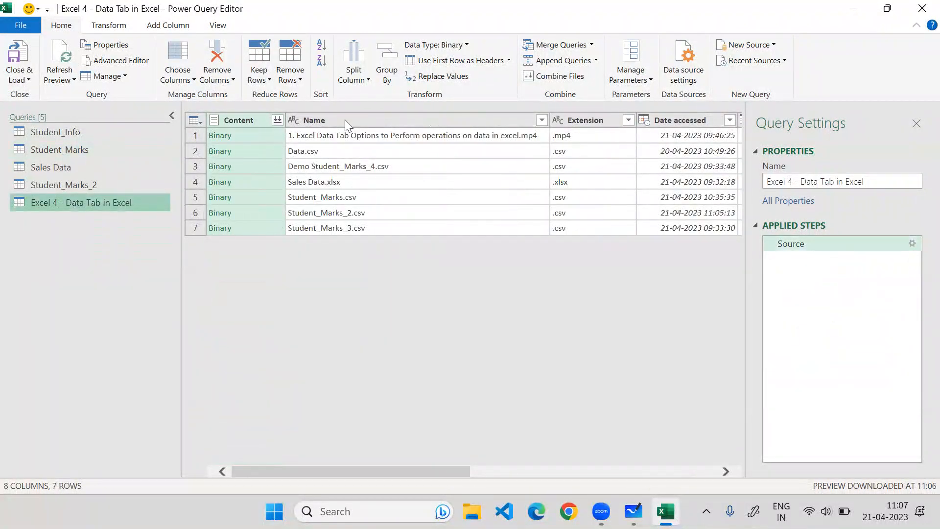
- Filter the Name column to keep only files whose name begins with Student_Marks
click(541, 120)
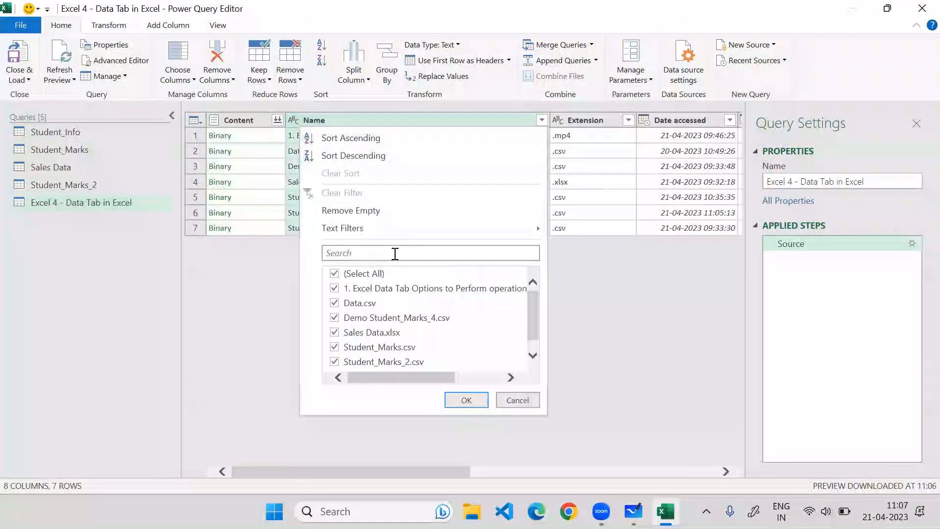
mouse_move(387, 228)
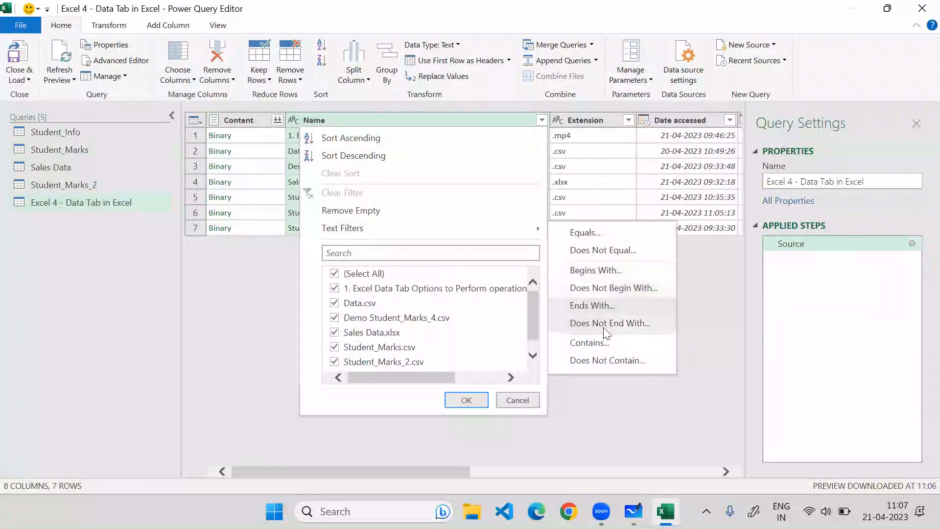
click(607, 270)
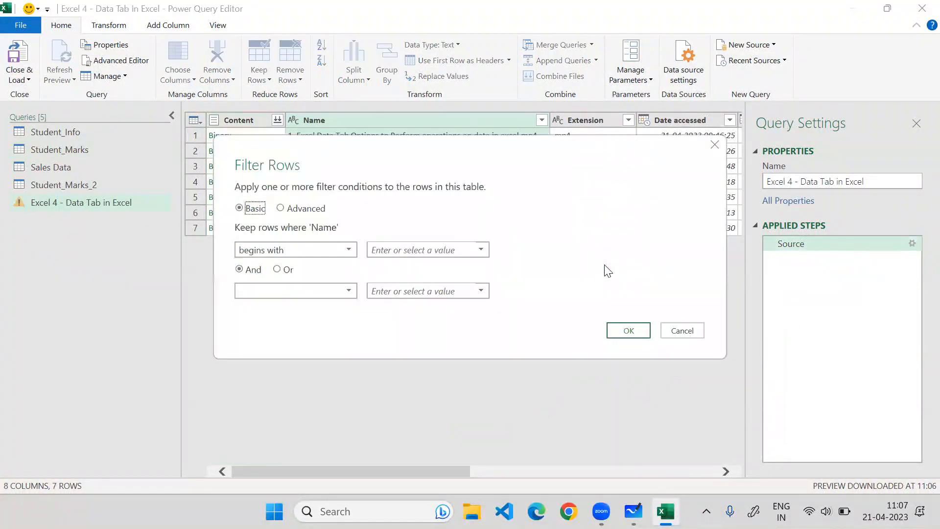
click(374, 249)
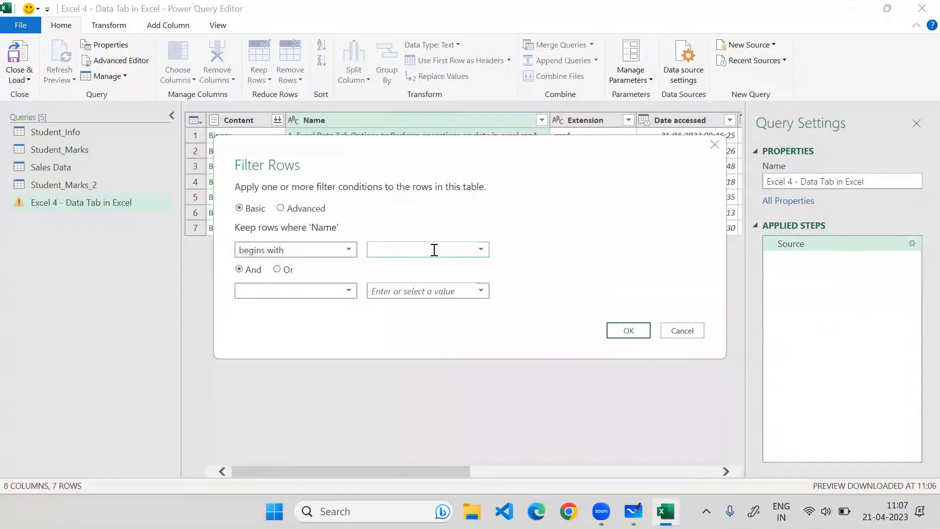
text(Student_Marks)
click(613, 333)
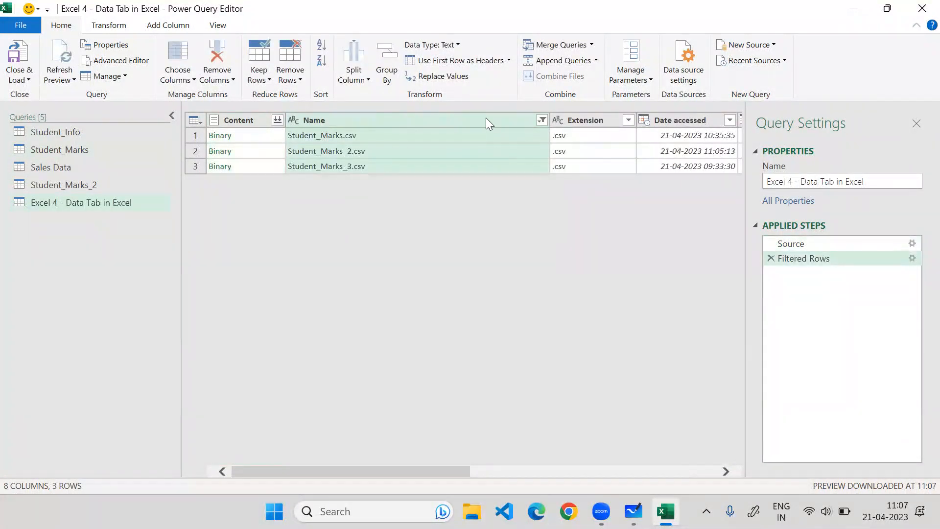
- Reapply the Name column's filter with all the listed Student_Marks files kept selected
click(542, 120)
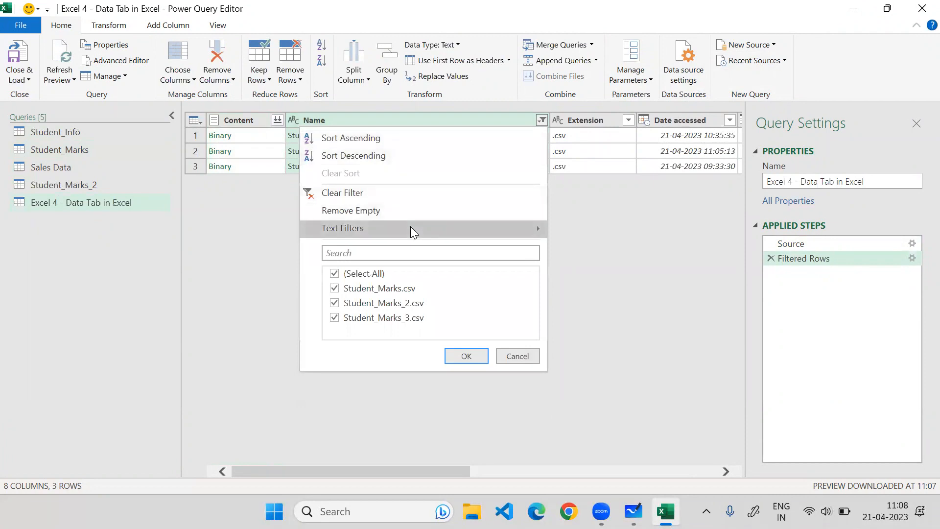
mouse_move(534, 228)
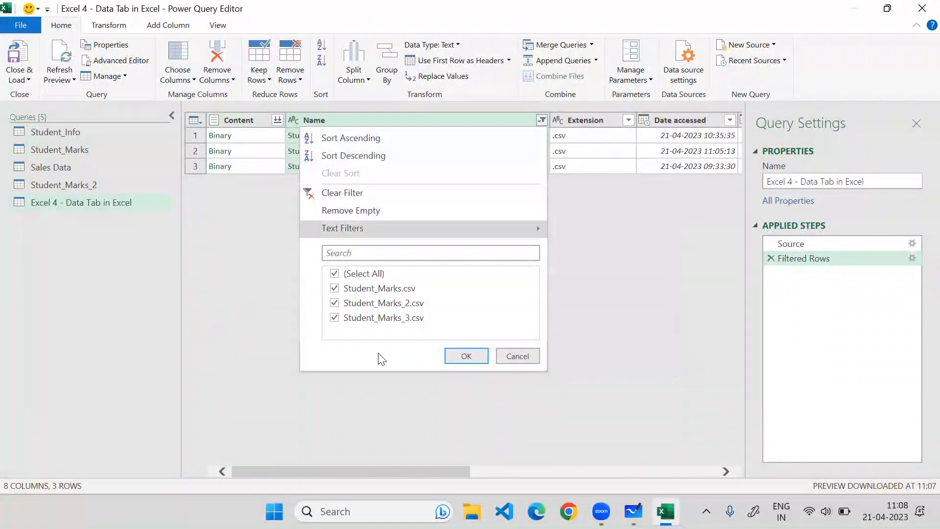
click(465, 355)
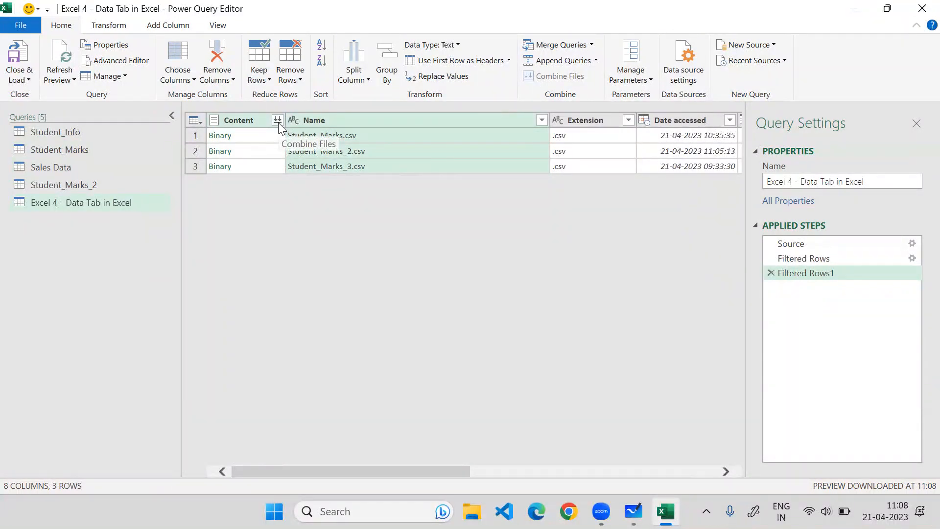
- Combine the filtered files using the first file as sample with comma delimiter, and review the combined rows from every source file
click(259, 121)
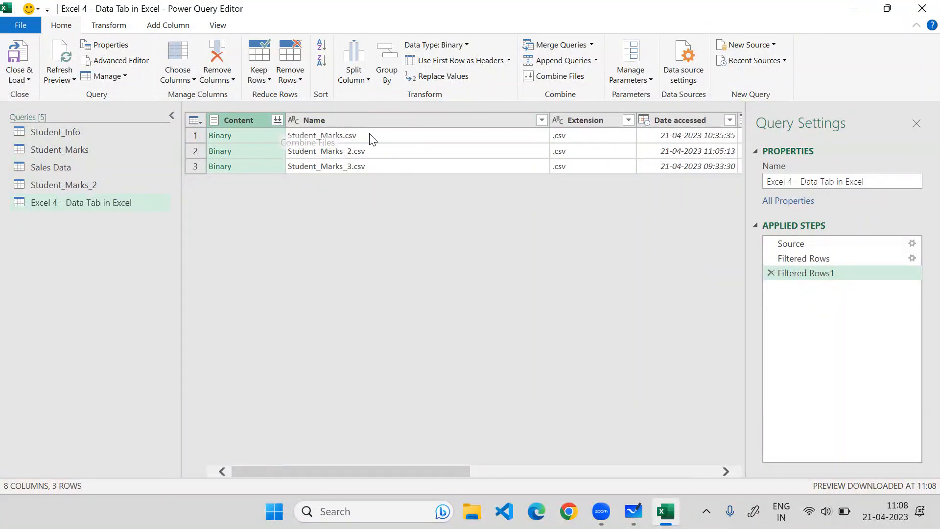
drag(446, 470, 384, 469)
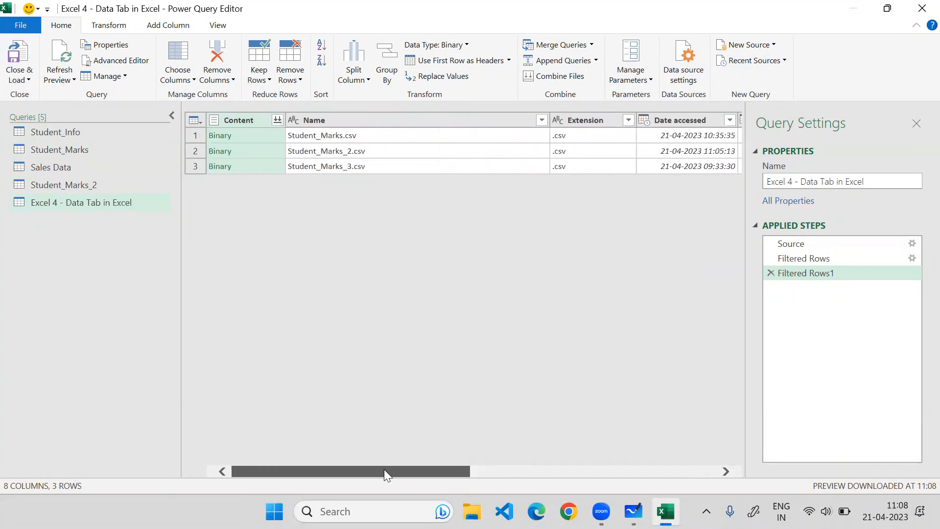
click(276, 120)
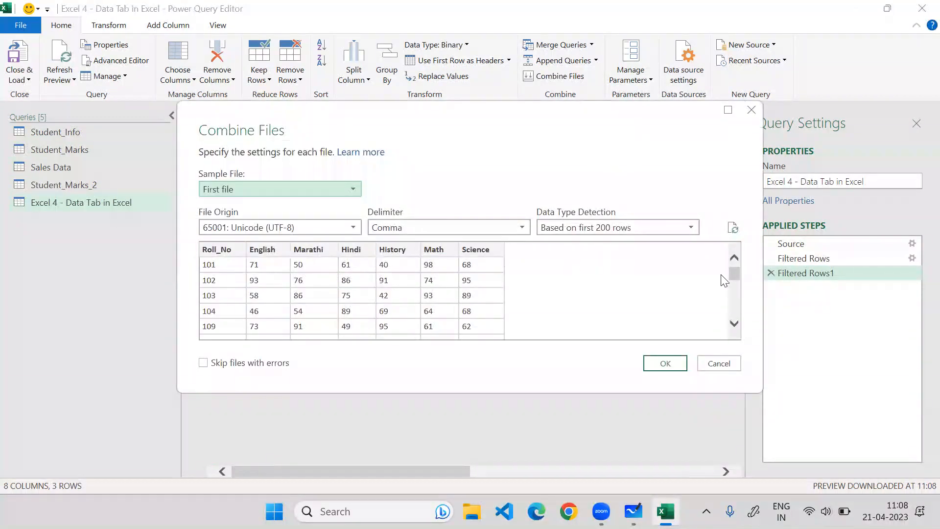
click(650, 367)
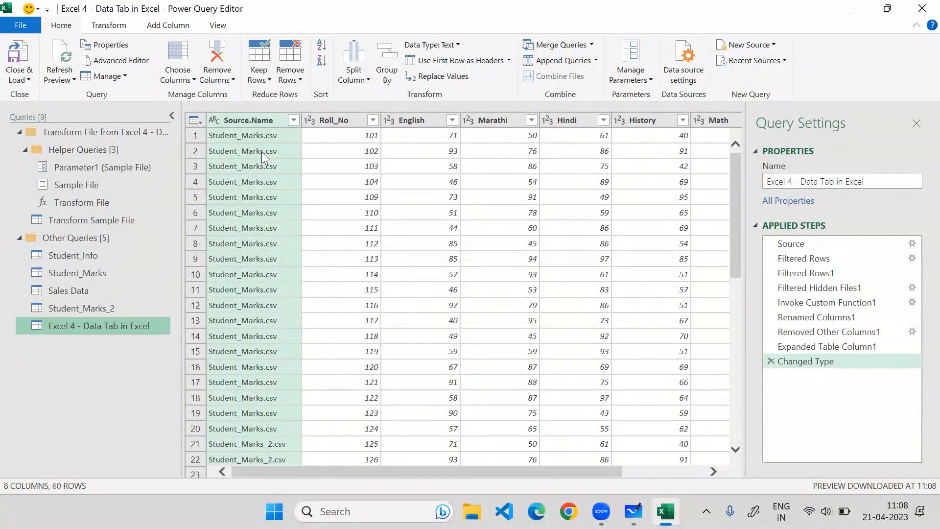
scroll(266, 142, down, 3)
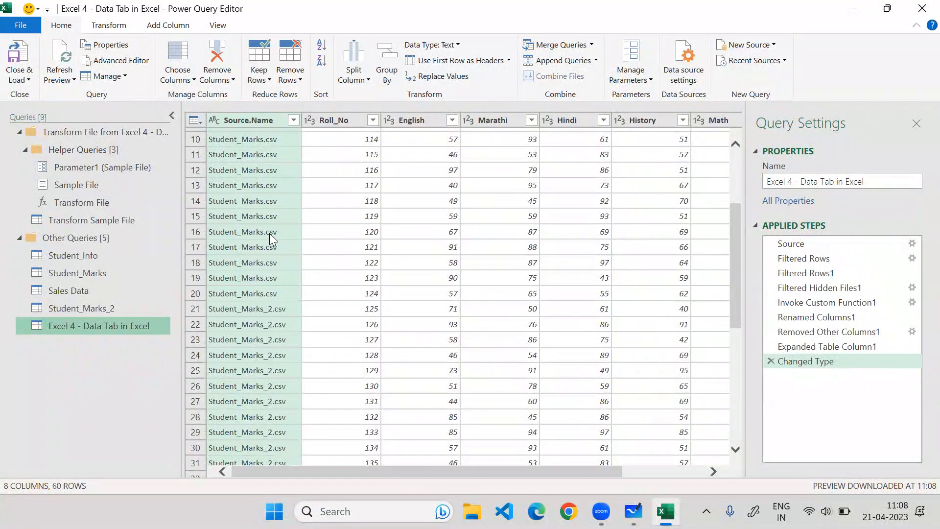
scroll(273, 280, down, 6)
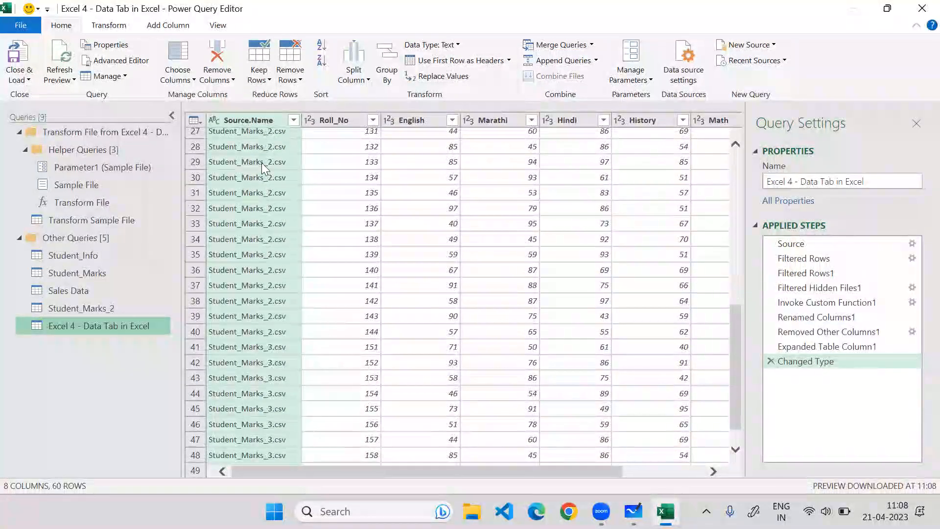
scroll(282, 189, down, 4)
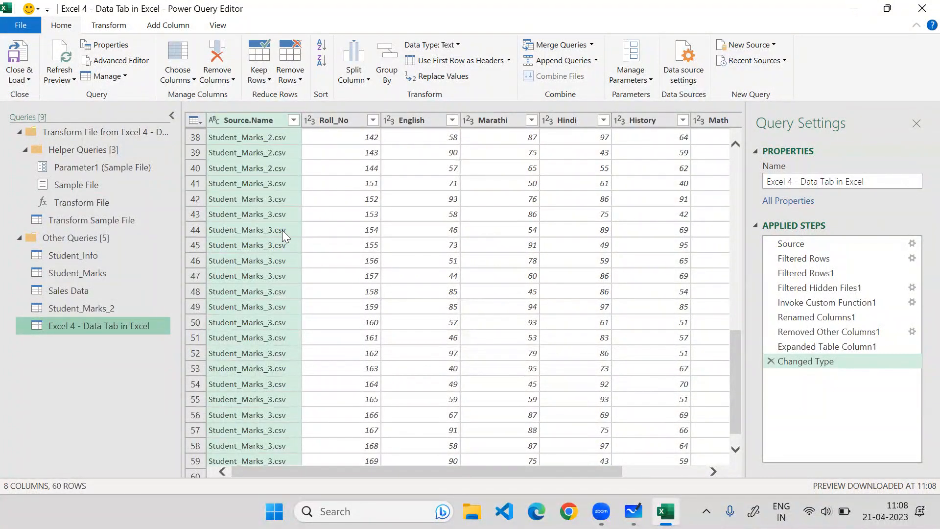
scroll(282, 230, down, 1)
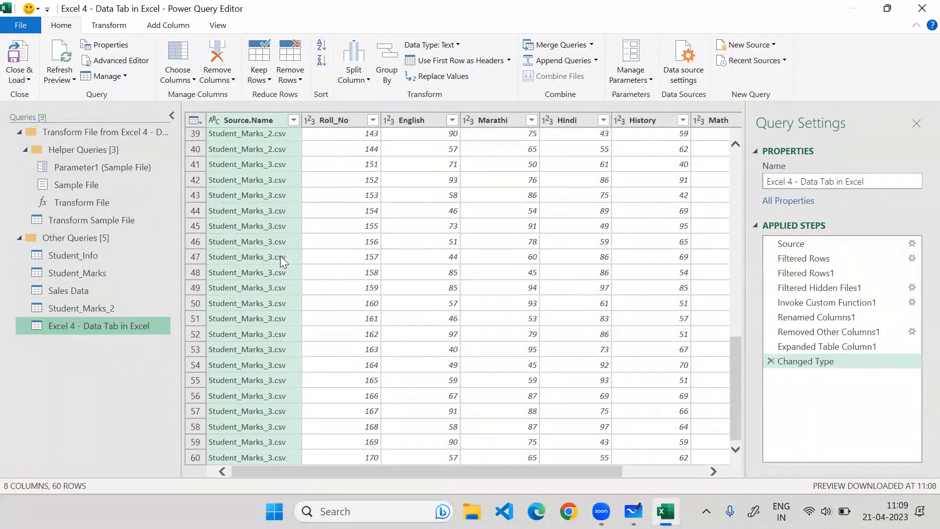
scroll(280, 256, up, 9)
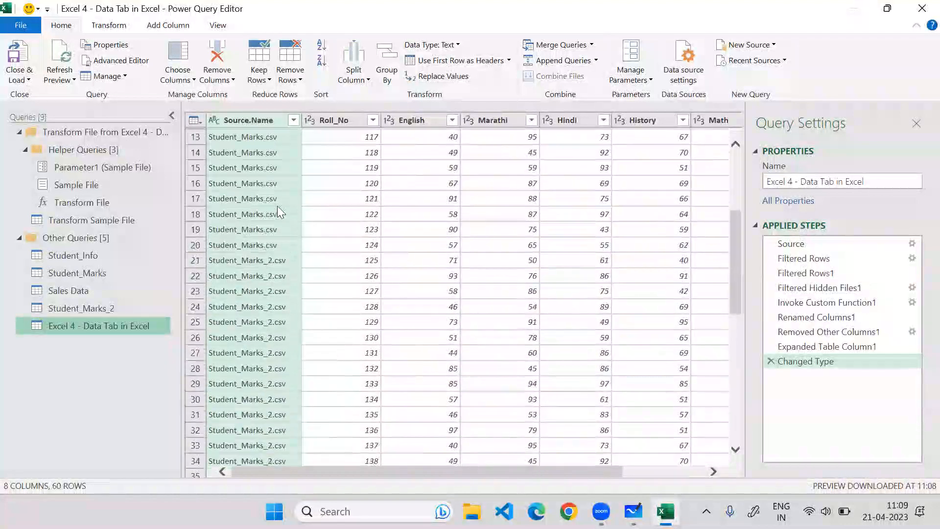
scroll(277, 208, up, 4)
- Close and load the queries into the workbook, and select the empty cell A62 just below the combined marks table
click(28, 74)
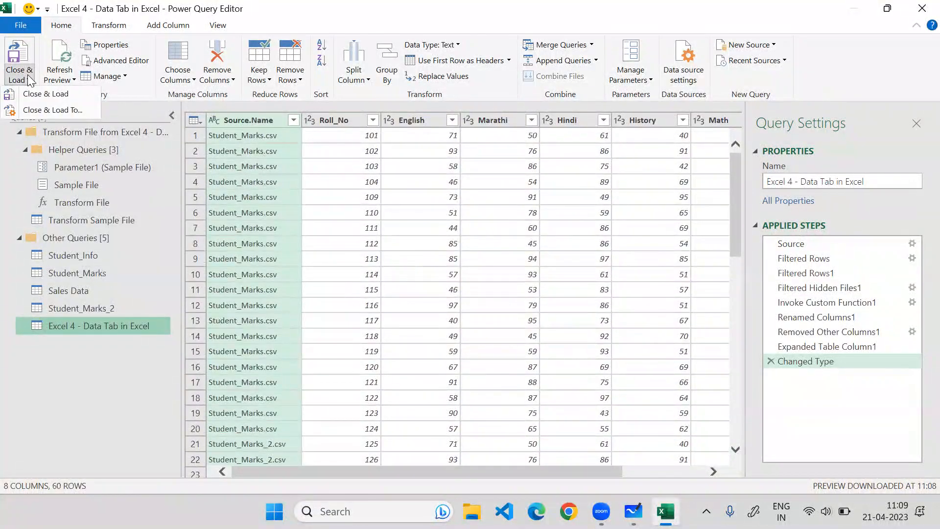
click(27, 93)
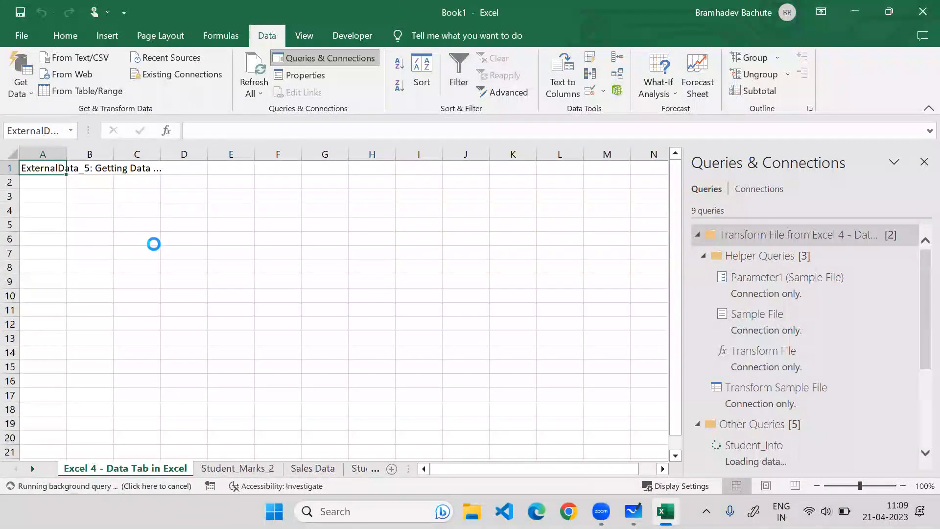
scroll(176, 241, down, 19)
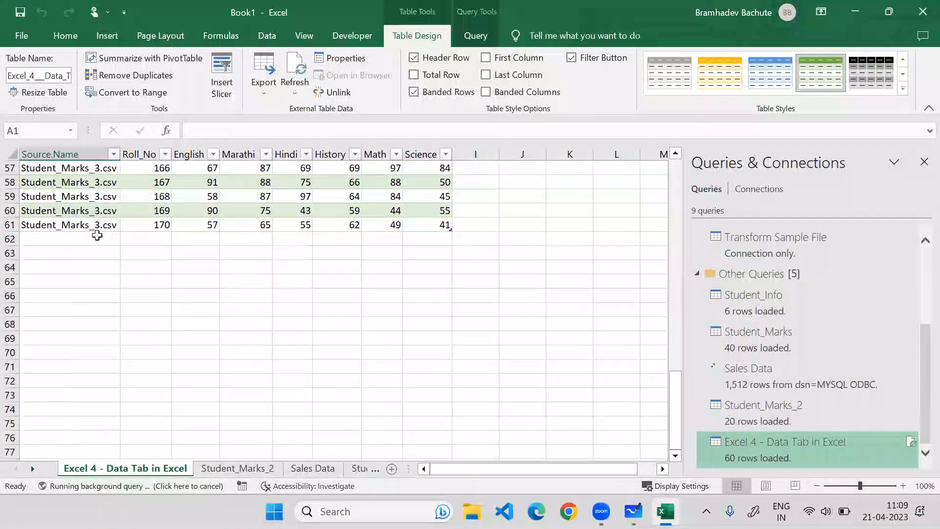
click(96, 235)
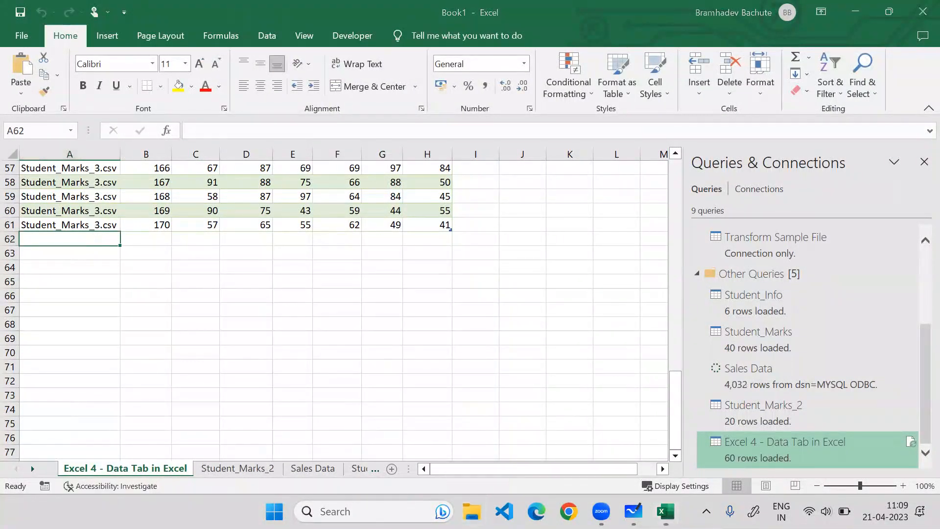
- Switch to File Explorer and open Content > Data Analysis > Youtube > 2 Excel > Excel 4 - Data Tab in Excel on drive D
key(super+e)
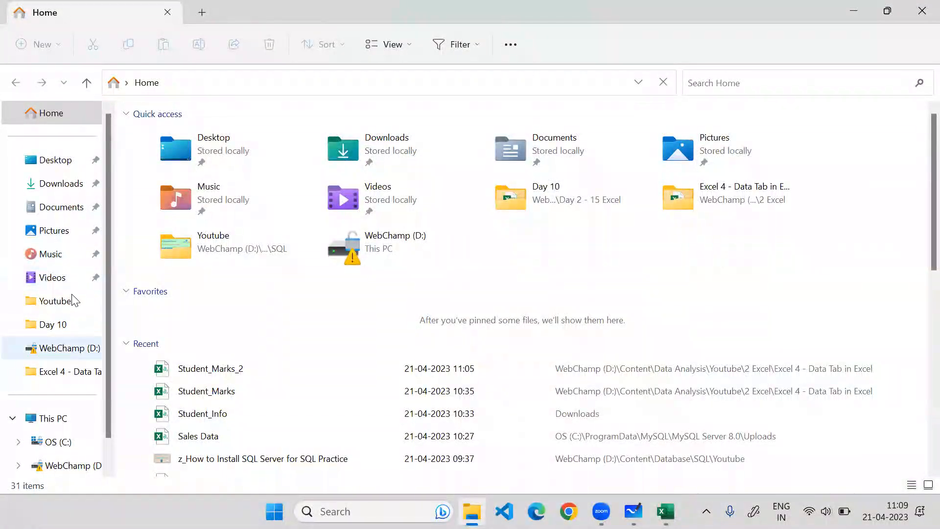
click(60, 303)
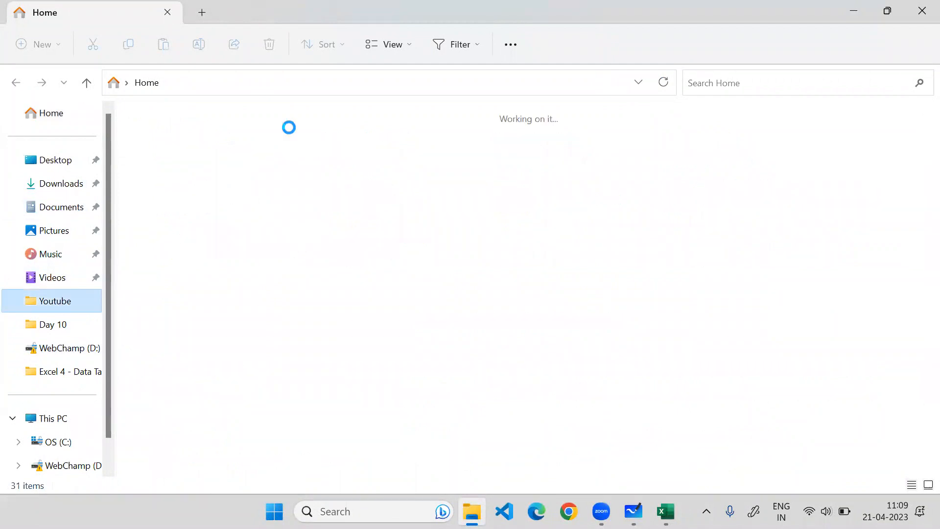
click(287, 84)
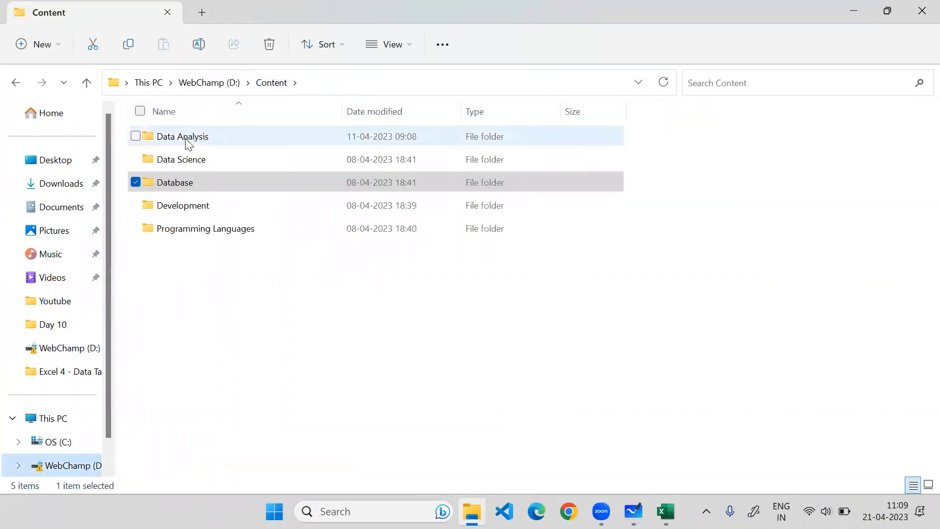
double_click(186, 139)
double_click(171, 279)
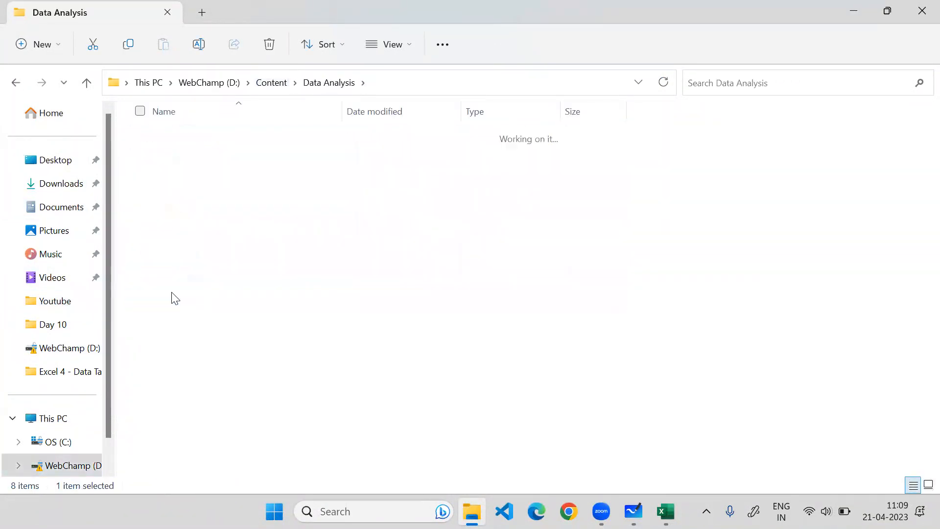
double_click(174, 157)
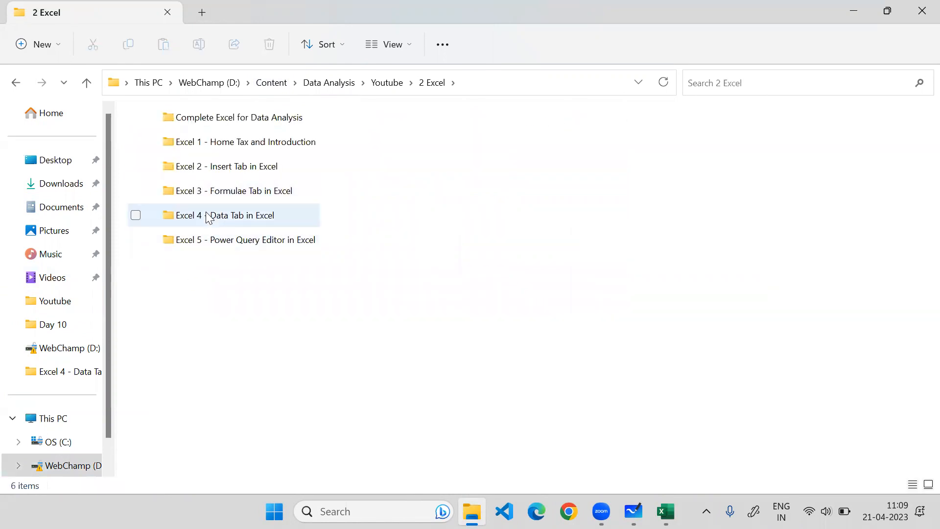
double_click(209, 216)
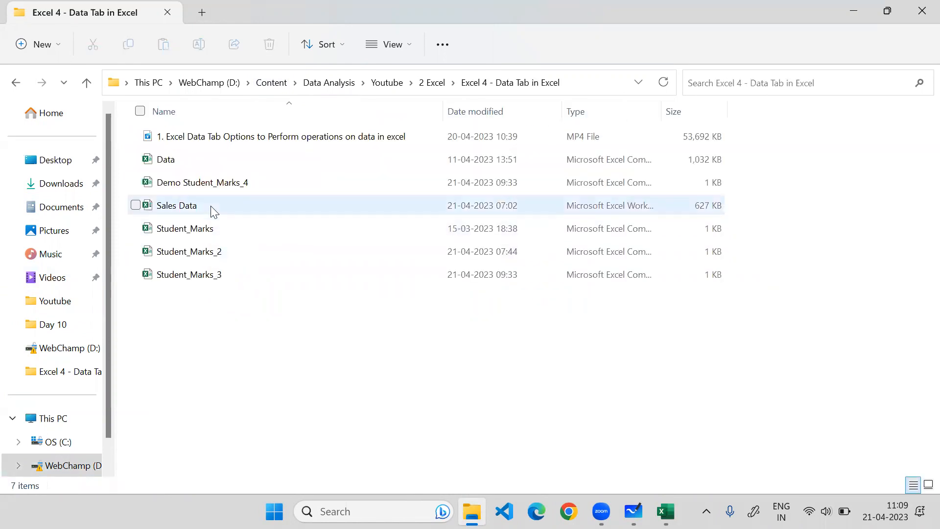
- Rename the Demo Student_Marks_4 file as Student_Marks_4
click(220, 183)
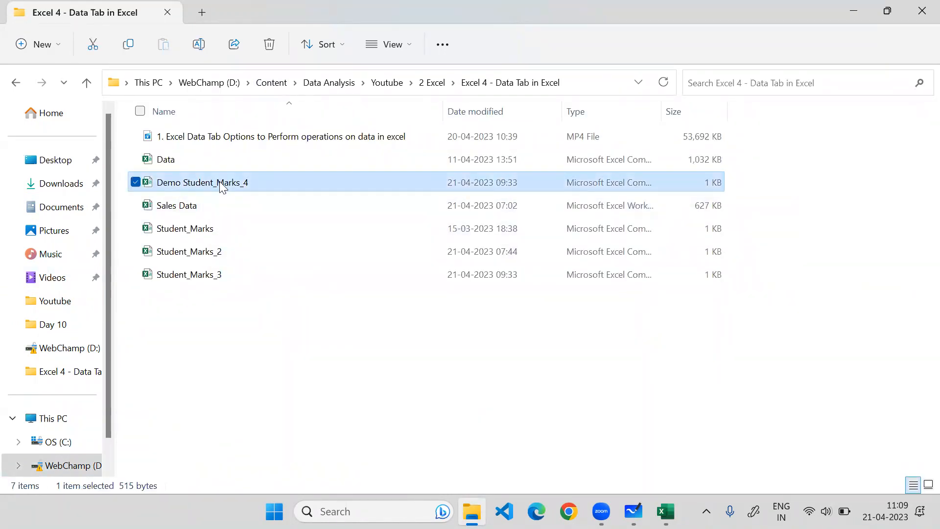
click(219, 181)
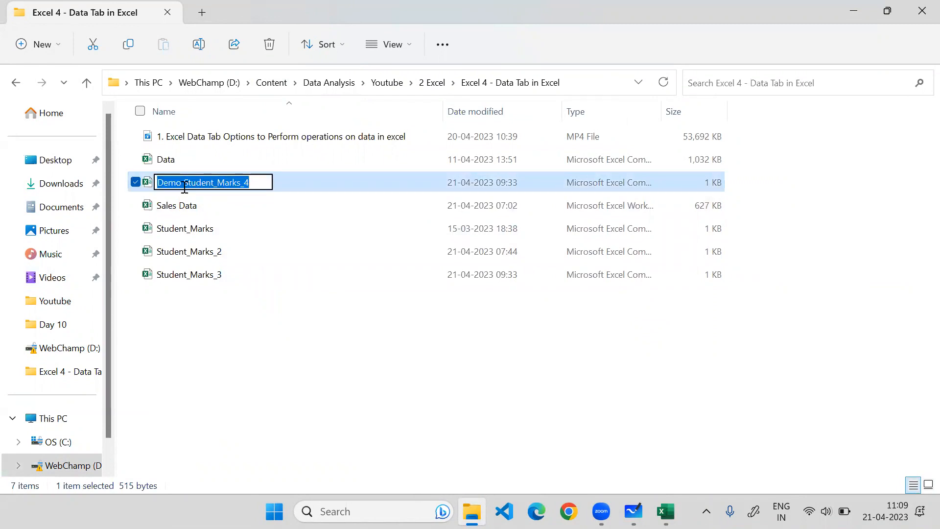
drag(185, 187, 158, 181)
key(BackSpace)
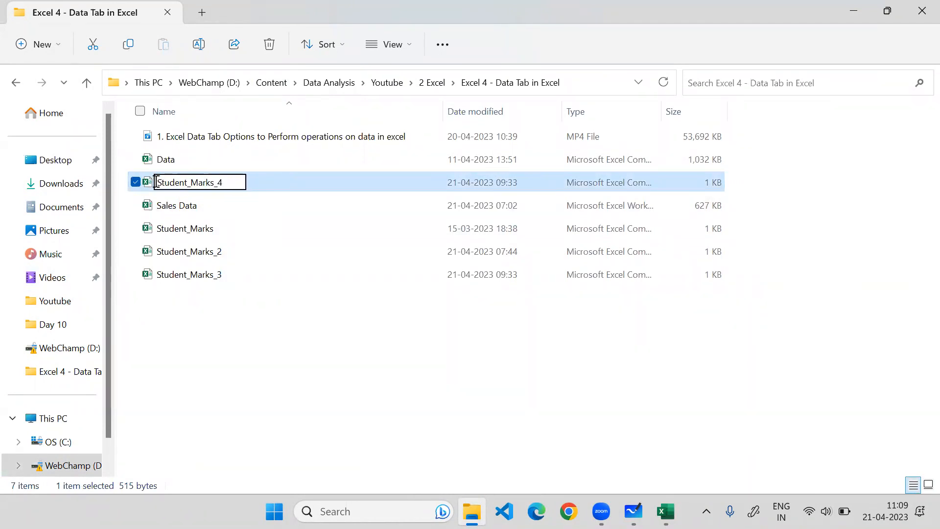
key(Return)
click(228, 326)
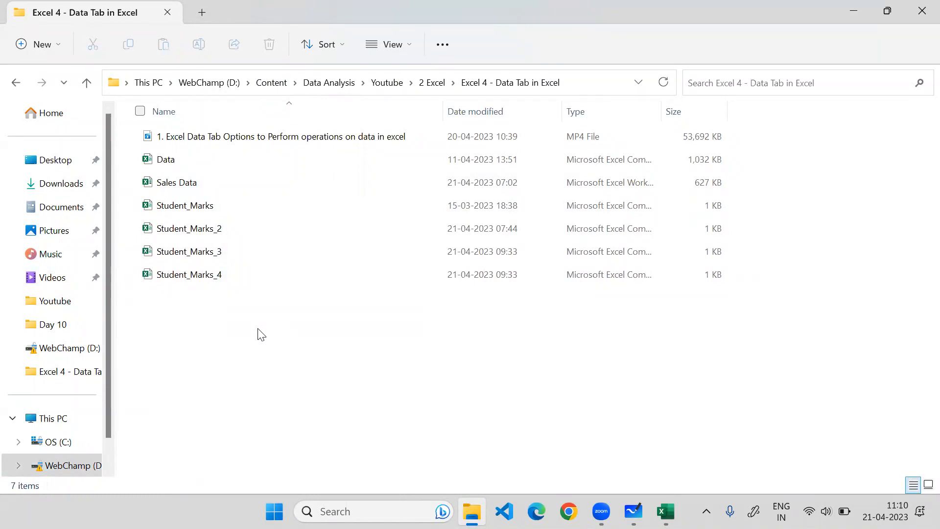
- Switch back to the Excel workbook, refresh all queries, and check the end of the combined table for Student_Marks_4 rows
key(alt+Tab)
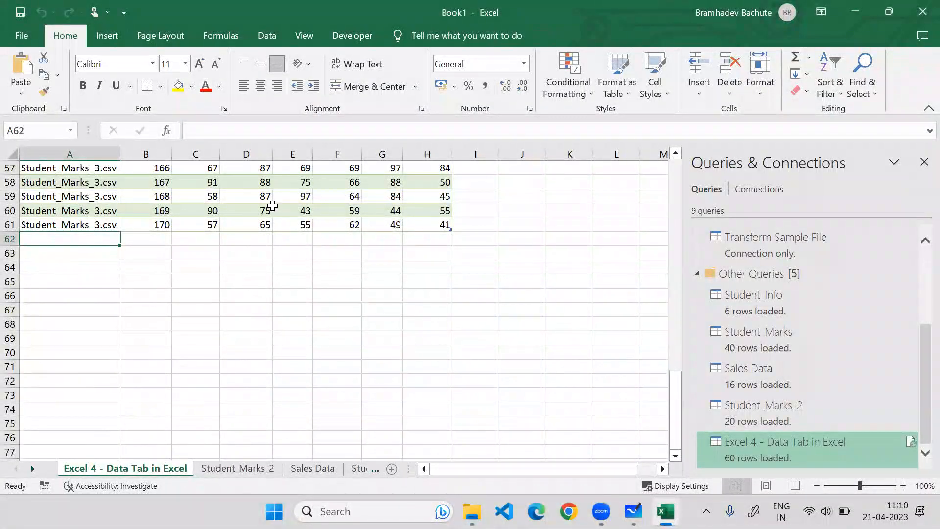
click(267, 35)
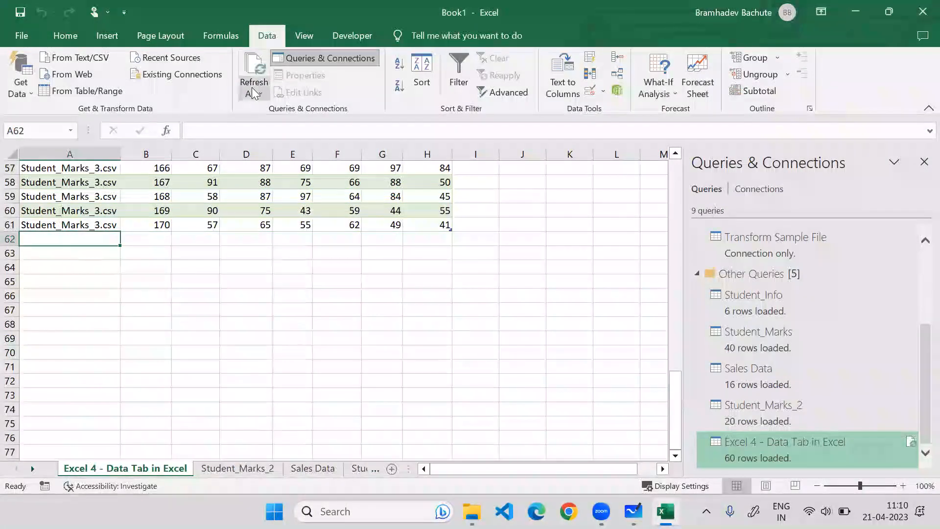
click(254, 92)
click(252, 107)
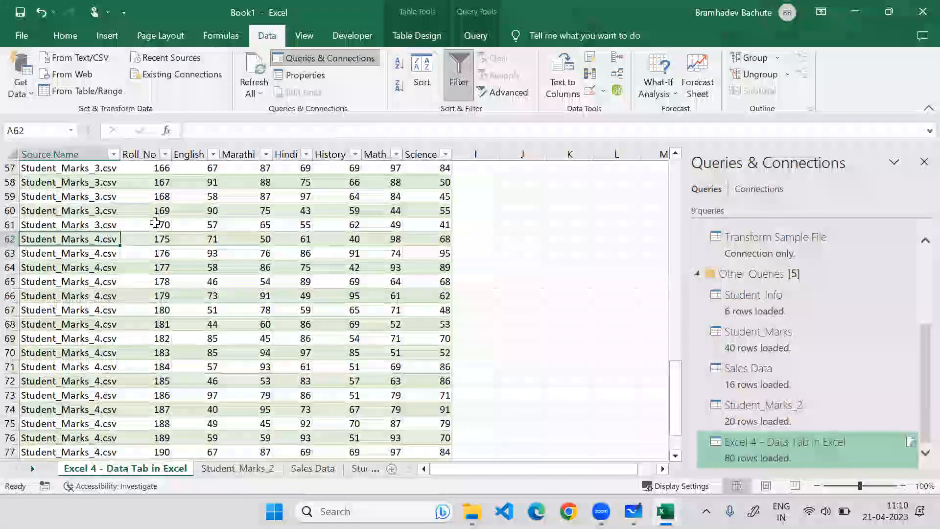
scroll(86, 241, down, 3)
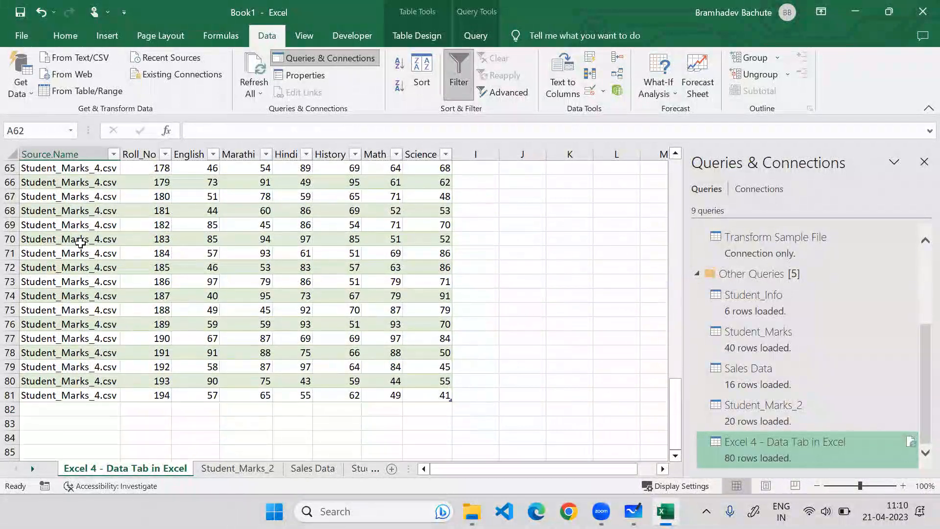
- Examine the Student_Marks_3 and Student_Marks_4 rows in the refreshed combined marks table
scroll(82, 241, up, 5)
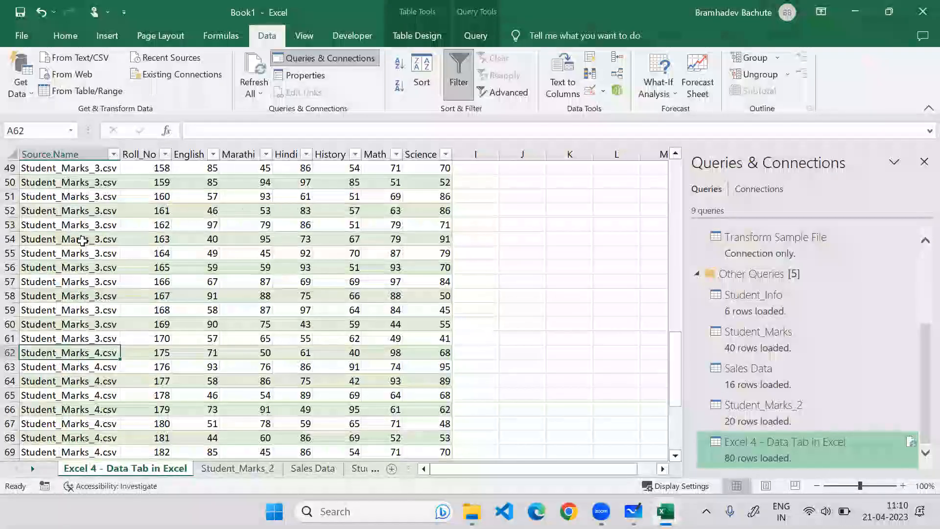
scroll(84, 243, down, 3)
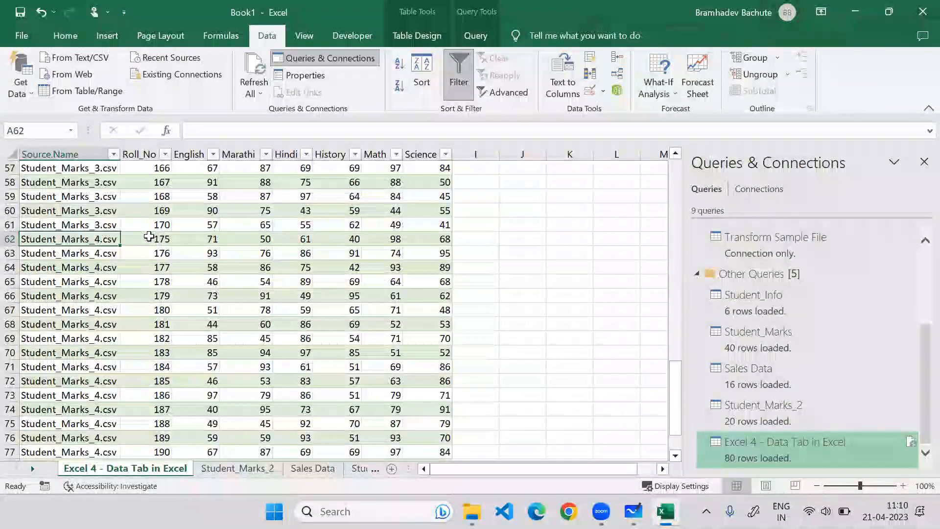
scroll(119, 240, down, 5)
scroll(119, 238, up, 10)
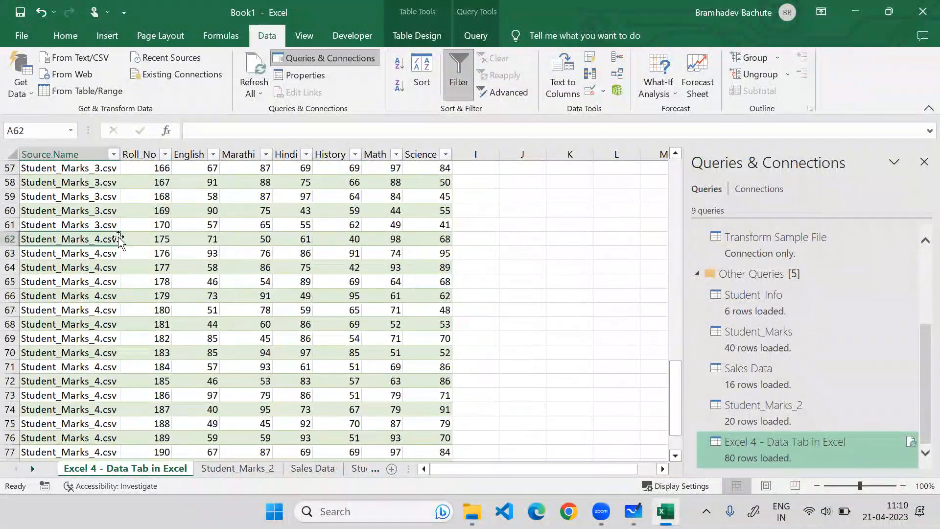
scroll(119, 236, up, 1)
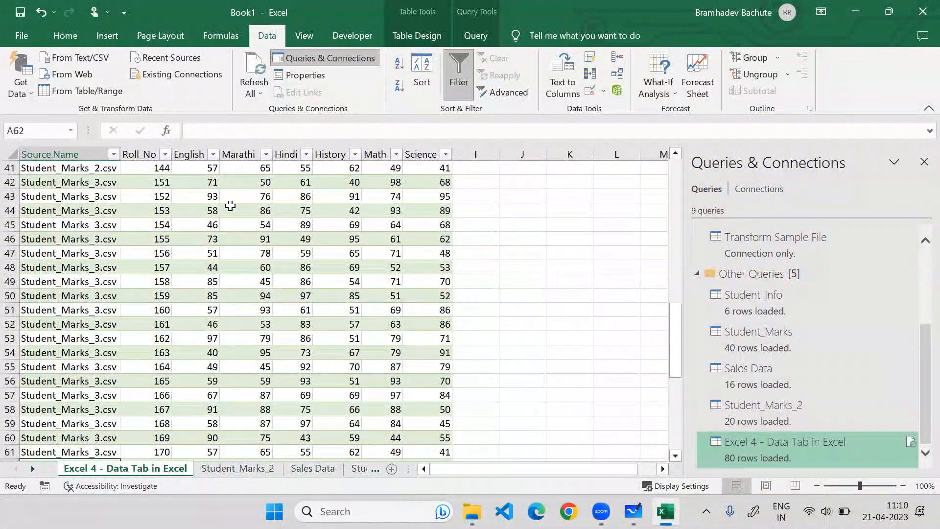
- Open the Excel 4 - Data Tab in Excel query in Power Query Editor and review its rows from all source files
double_click(782, 442)
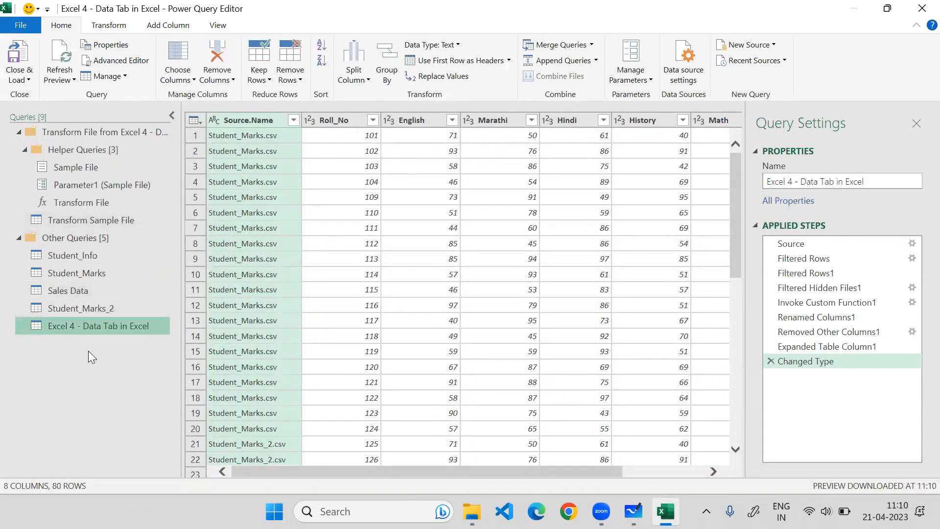
scroll(271, 162, down, 3)
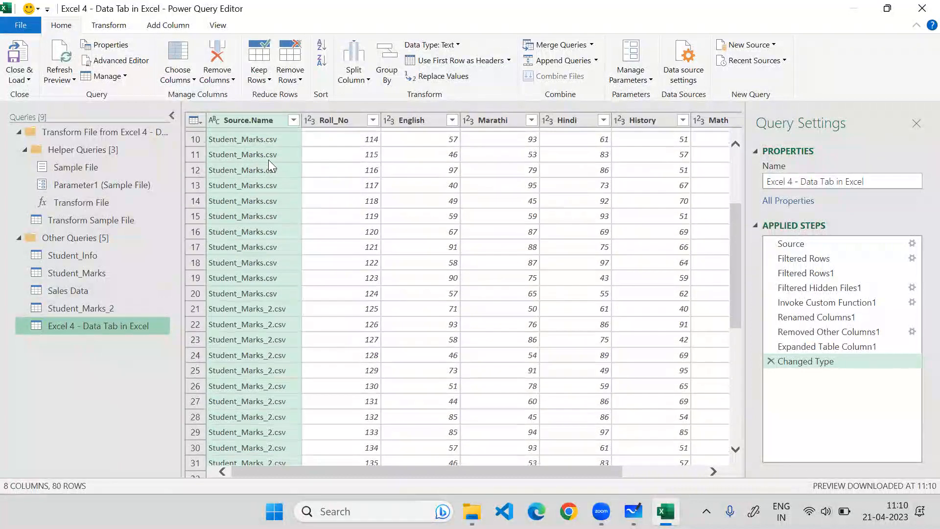
scroll(266, 162, up, 3)
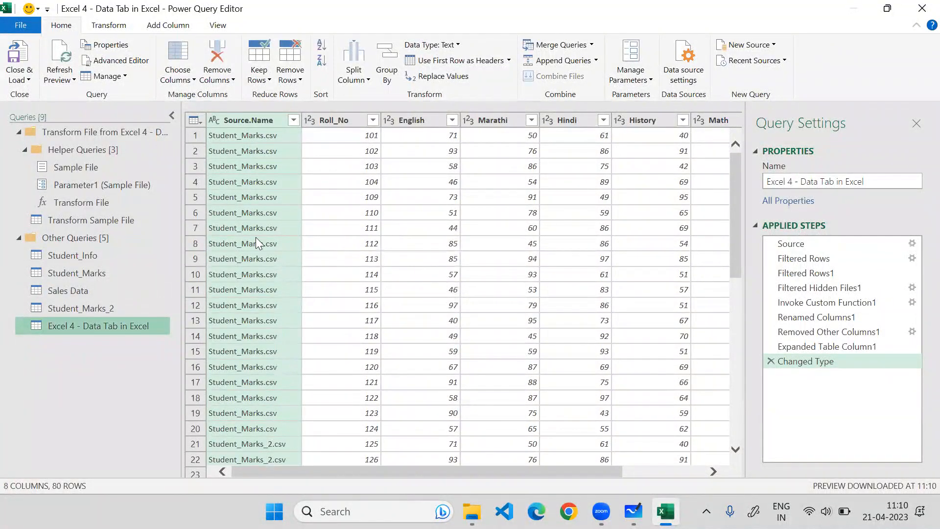
scroll(294, 235, down, 2)
scroll(293, 235, down, 18)
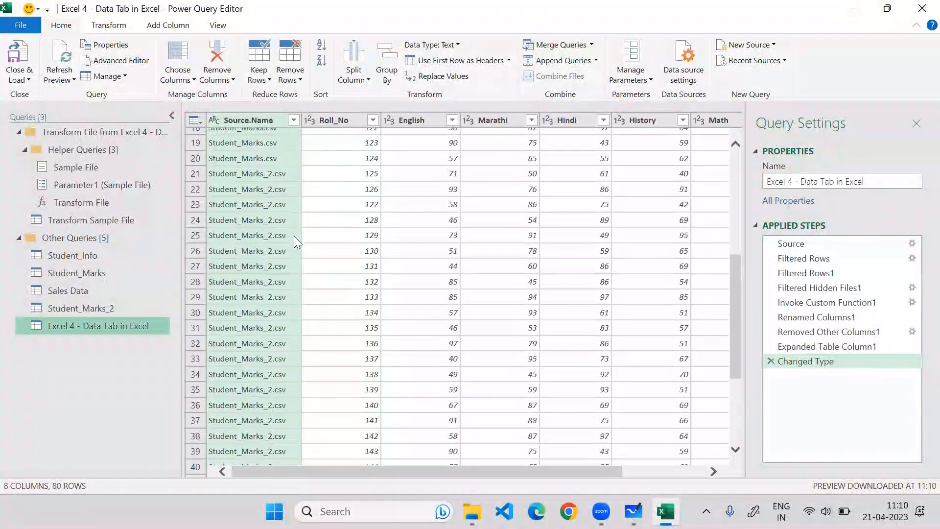
scroll(279, 238, down, 2)
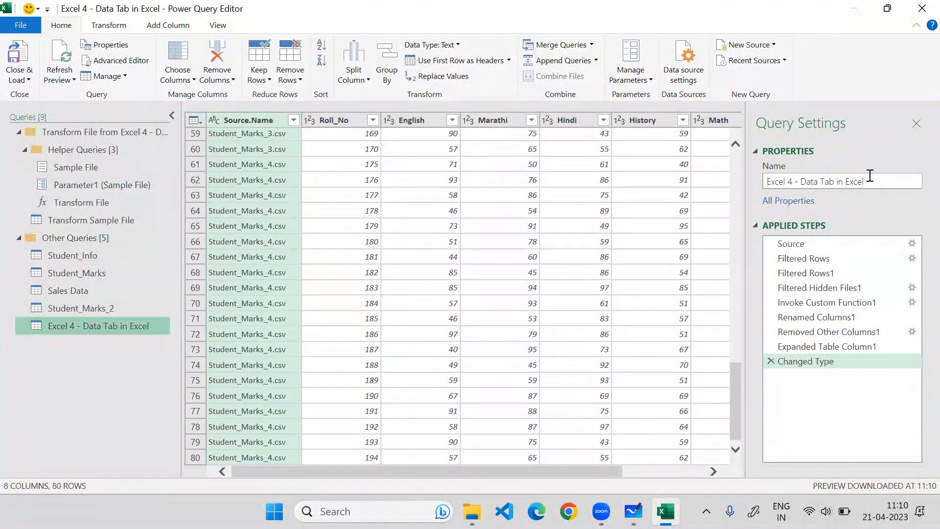
- Rename the combined query as Students Marks All Files, then close and load it to the workbook
drag(887, 179, 616, 179)
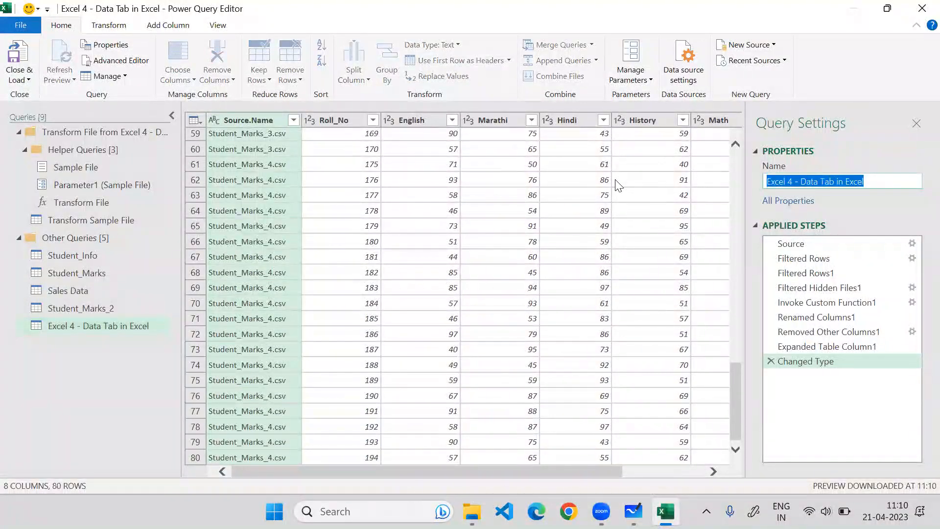
text(Students Marks)
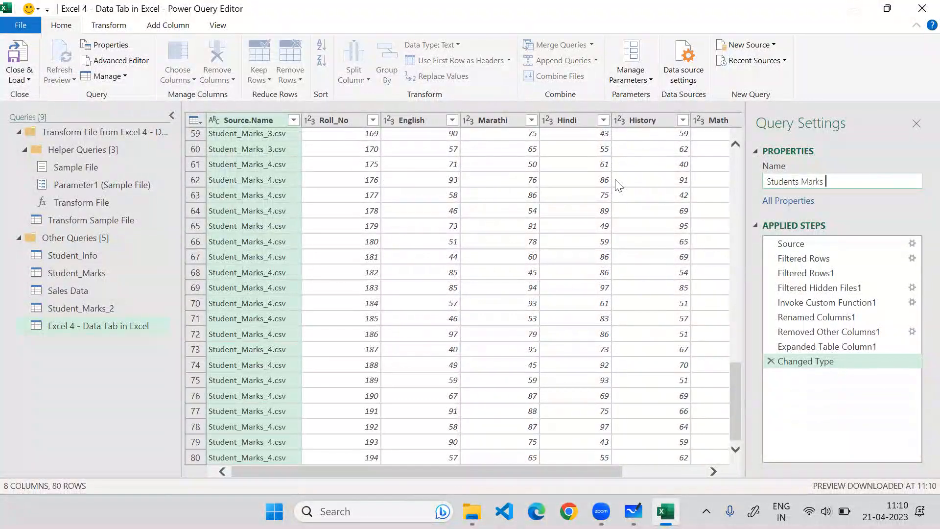
text( ALl)
key(BackSpace)
key(BackSpace)
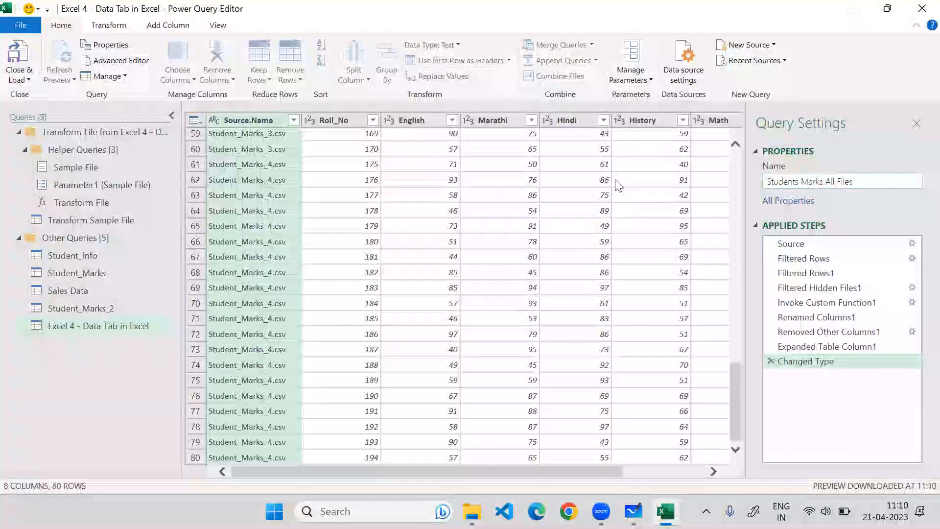
key(Return)
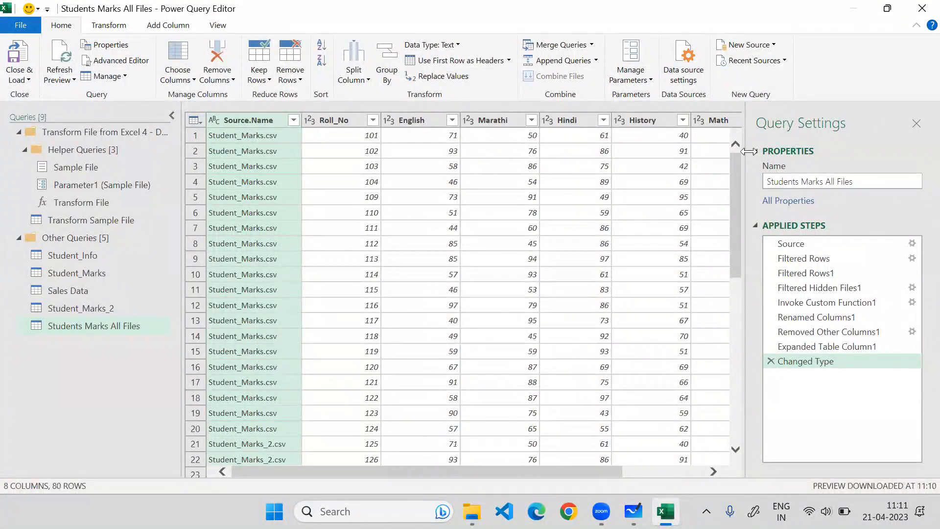
click(20, 80)
click(17, 95)
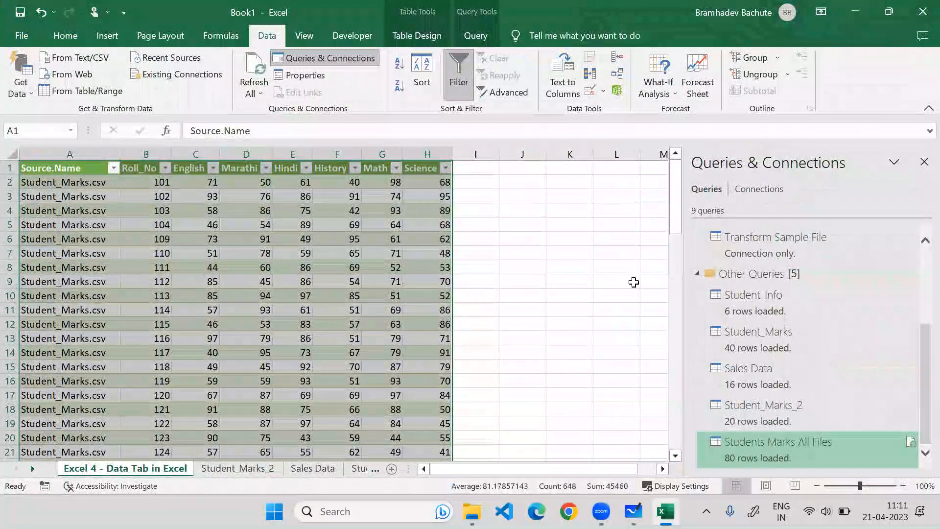
- Reopen the Students Marks All Files query in Power Query Editor and switch to the Student_Info query
double_click(803, 443)
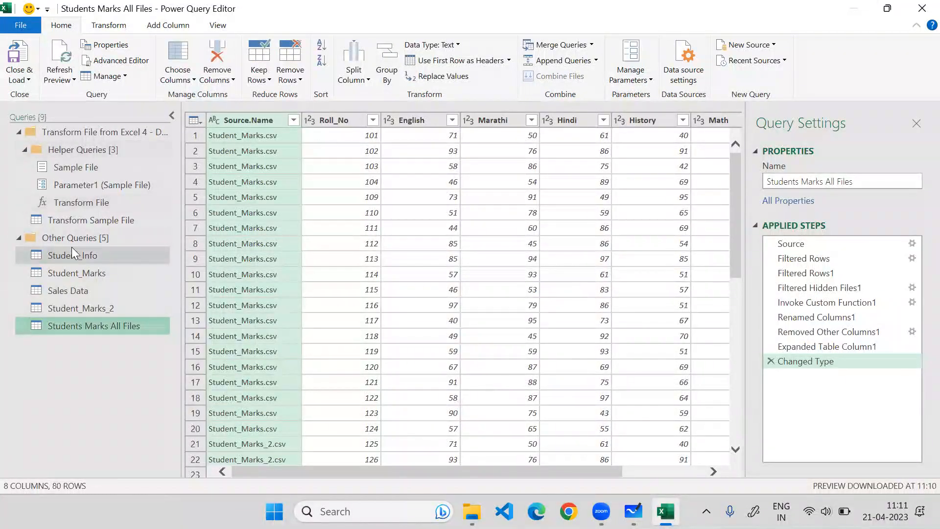
click(66, 255)
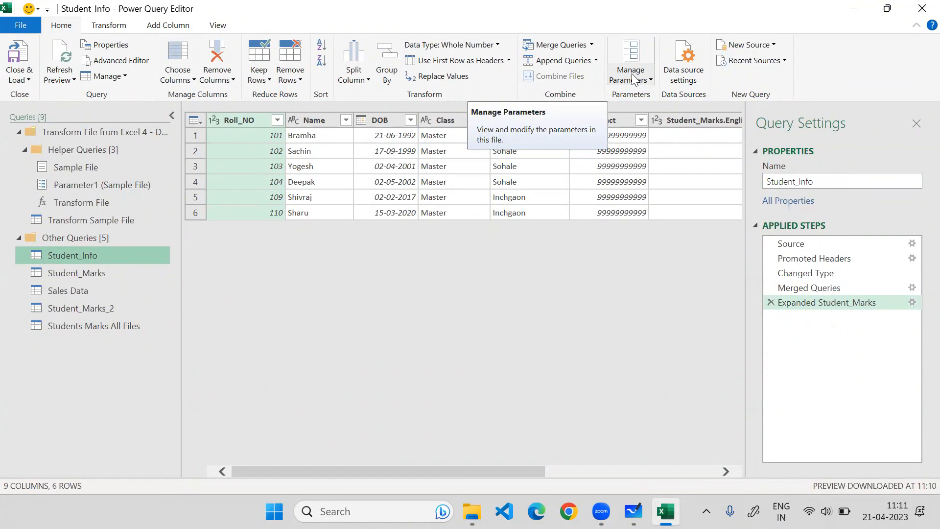
- Start a new parameter, remove it again, and rename the existing Parameter1 as Test
click(634, 79)
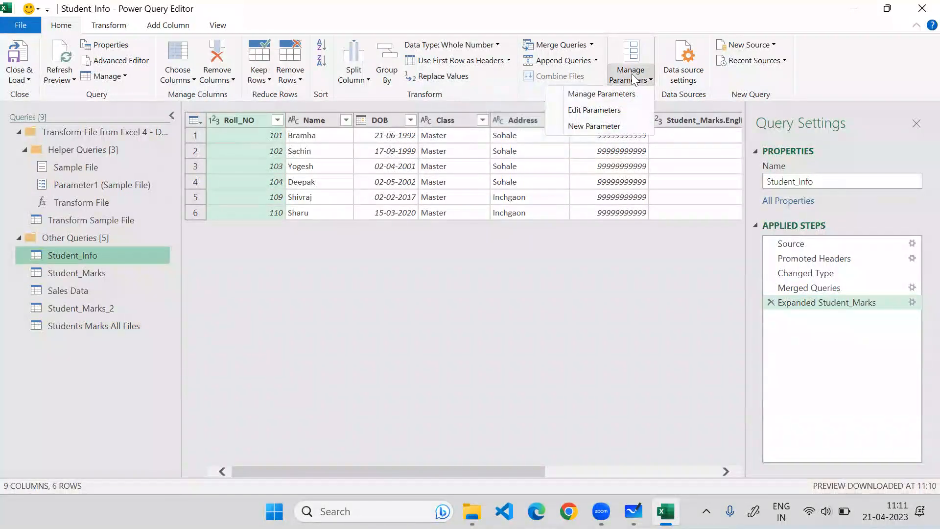
click(595, 125)
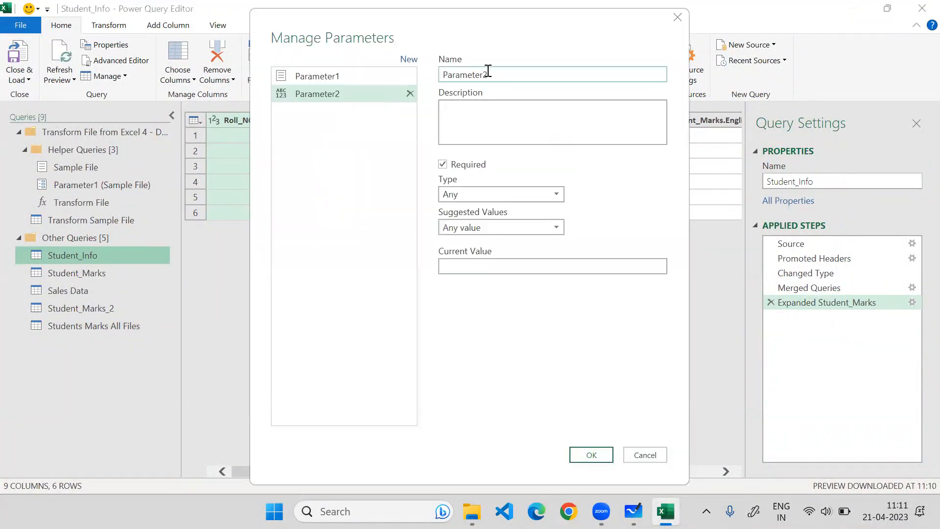
double_click(496, 74)
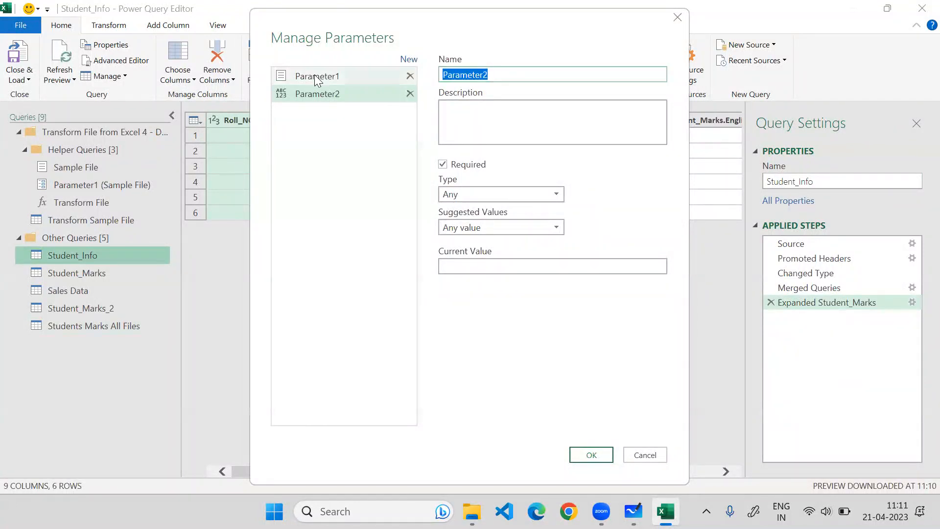
click(410, 93)
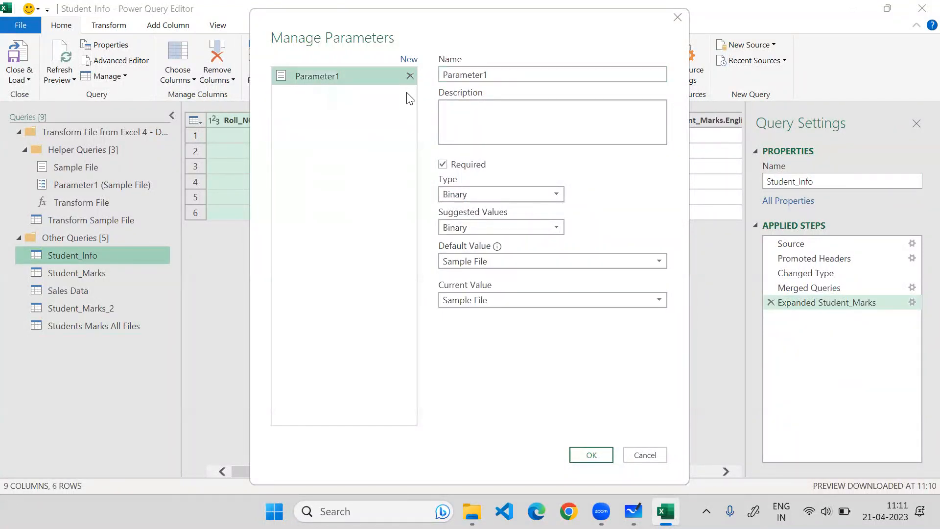
double_click(520, 74)
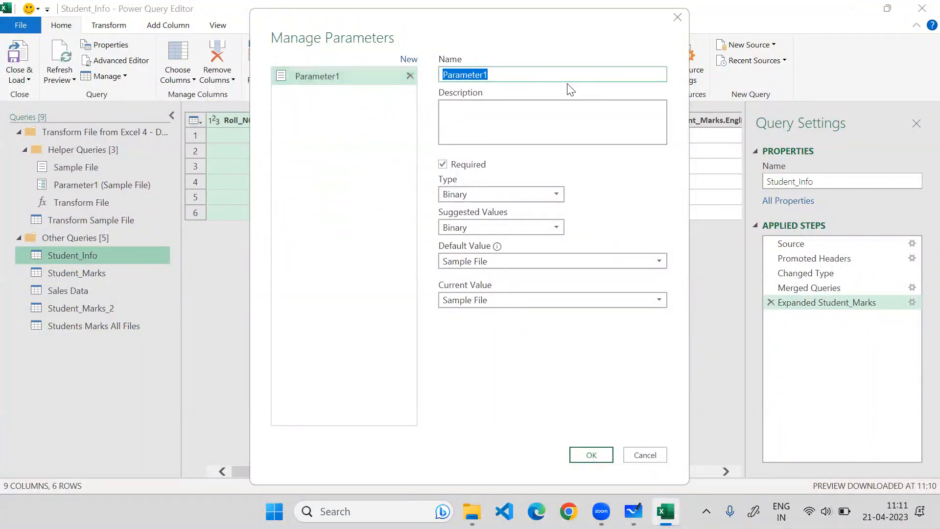
text(Test)
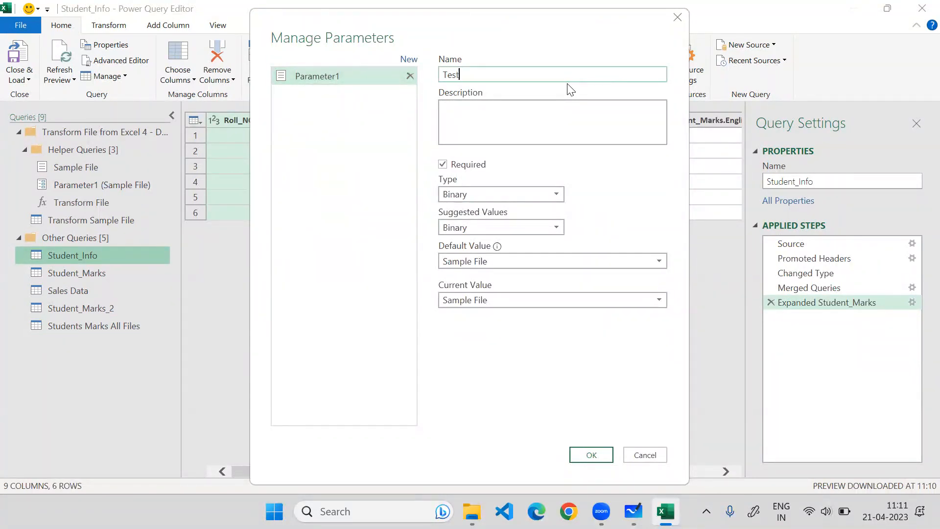
- Set the Test parameter's type to Decimal Number, allow any value, enter 10 as its current value, and apply it
click(506, 193)
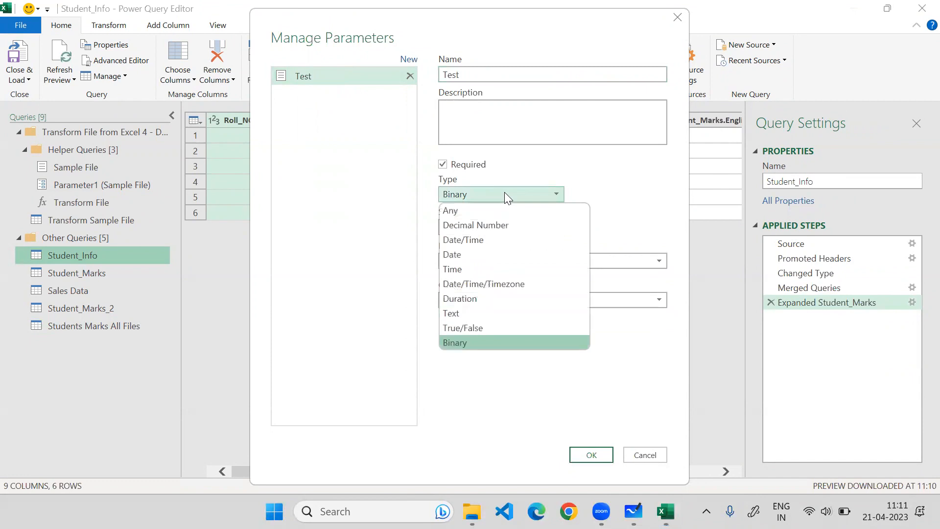
click(488, 211)
click(483, 225)
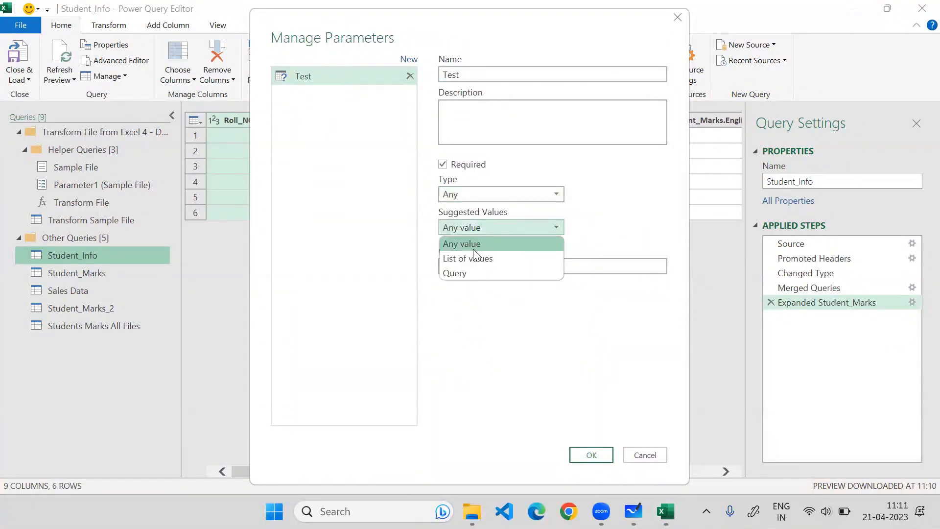
click(480, 226)
click(476, 193)
click(469, 223)
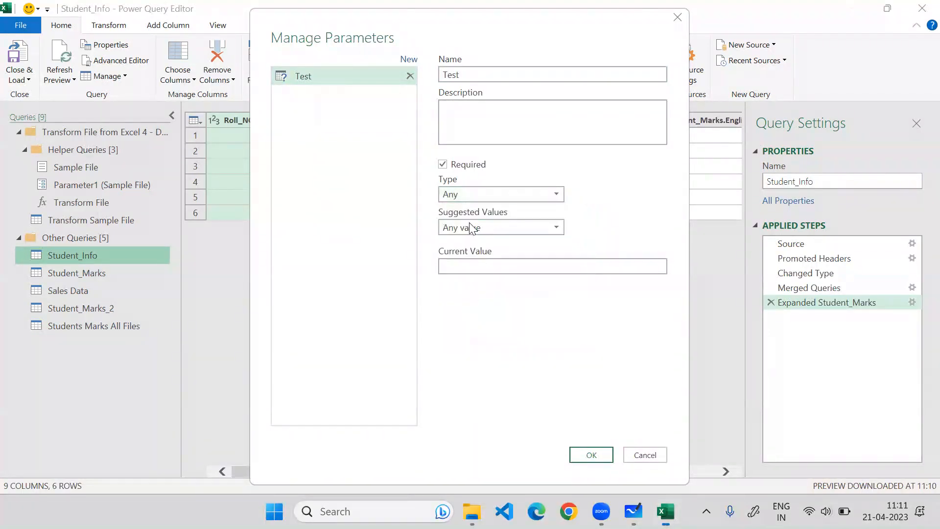
click(469, 268)
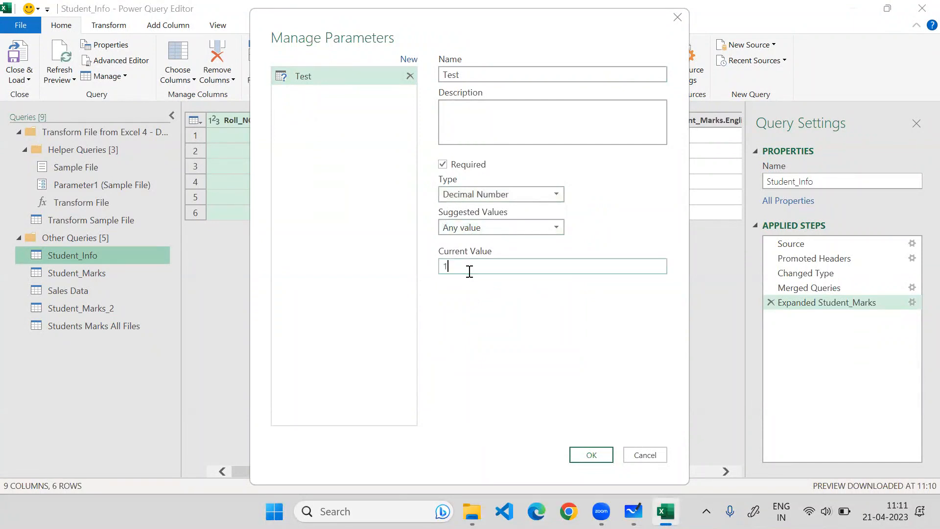
click(581, 455)
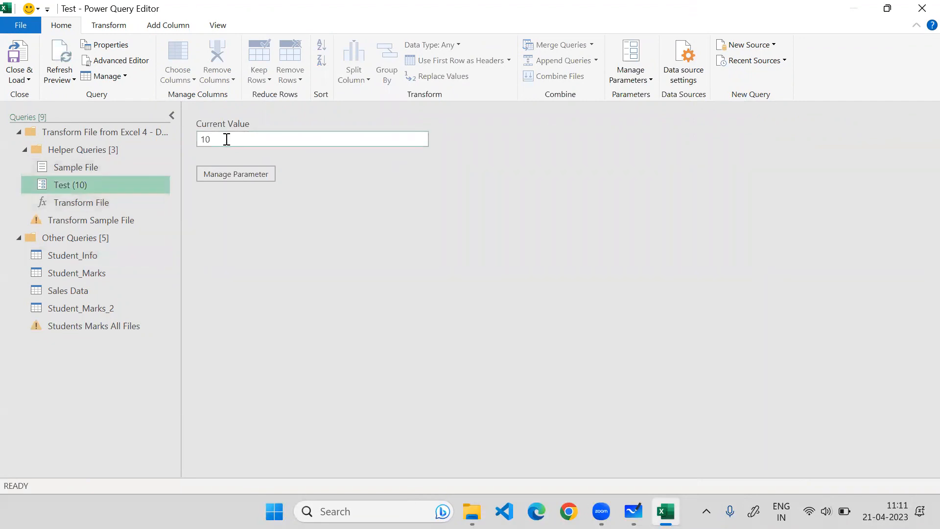
- Start a custom column in the Student_Info query and insert Student_Marks.English into its formula
click(96, 258)
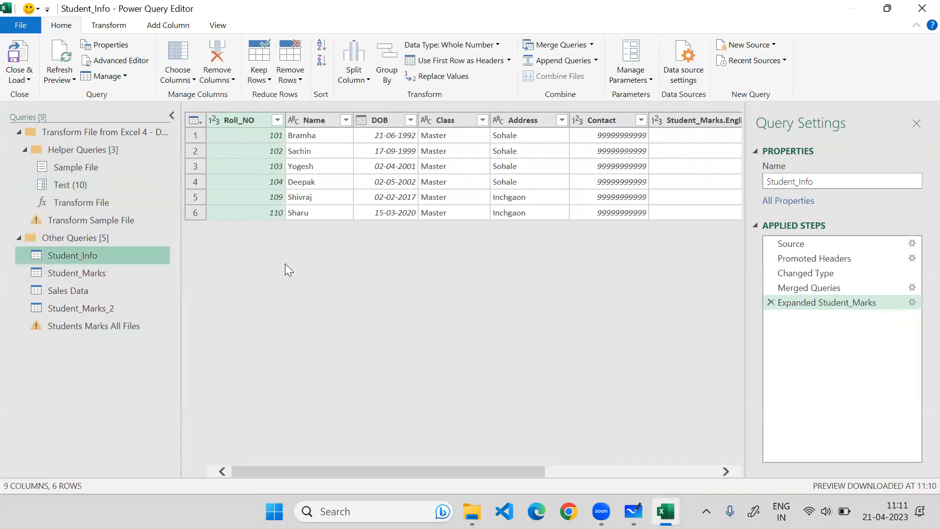
drag(453, 470, 636, 469)
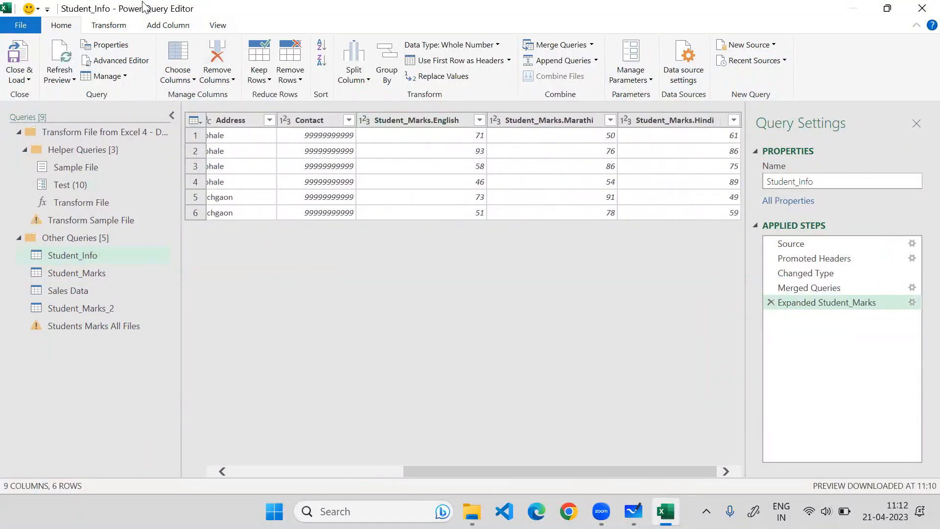
click(158, 29)
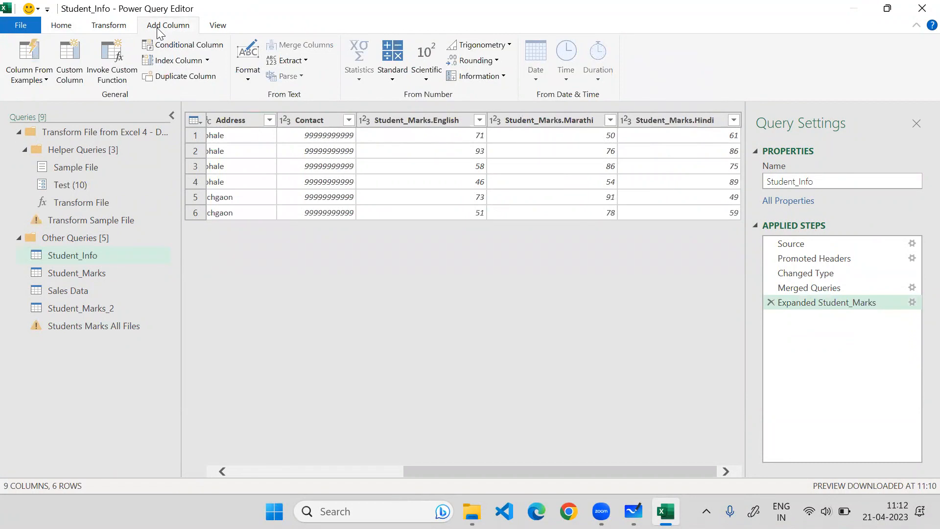
click(76, 72)
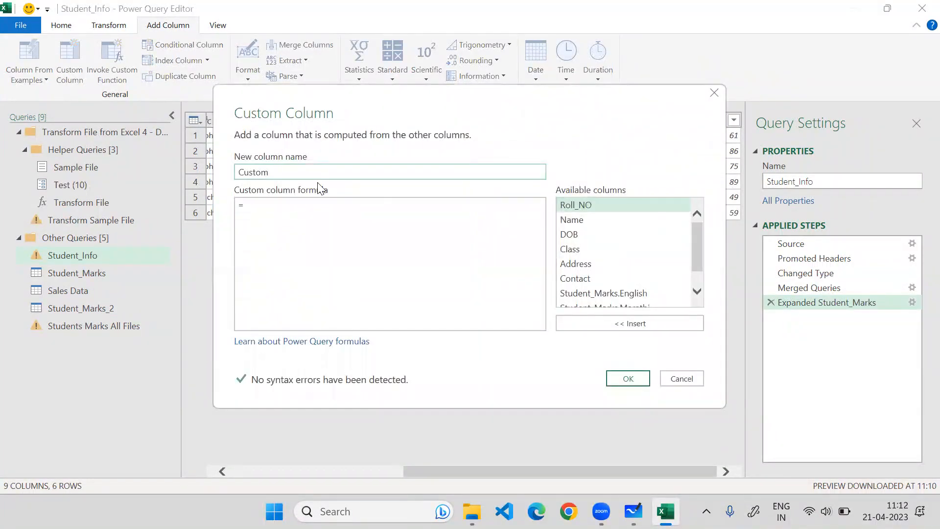
drag(697, 245, 690, 284)
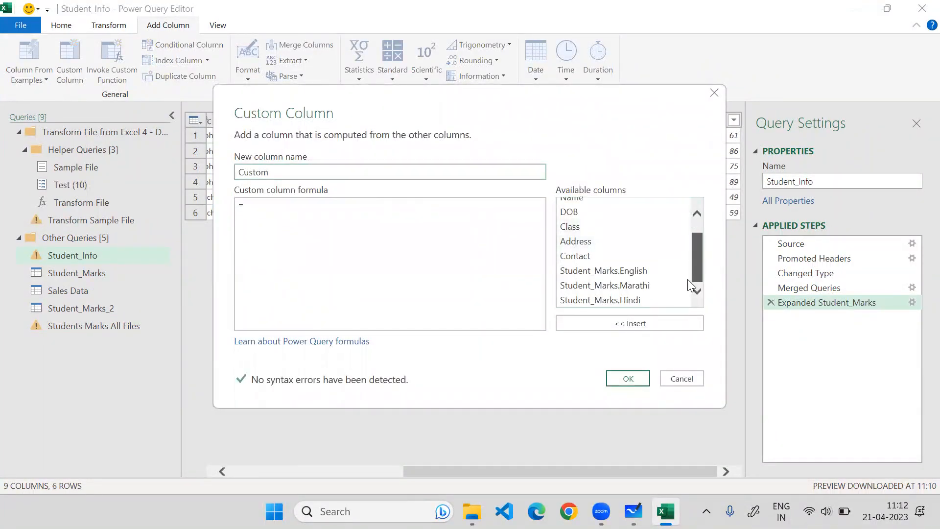
click(593, 271)
click(629, 323)
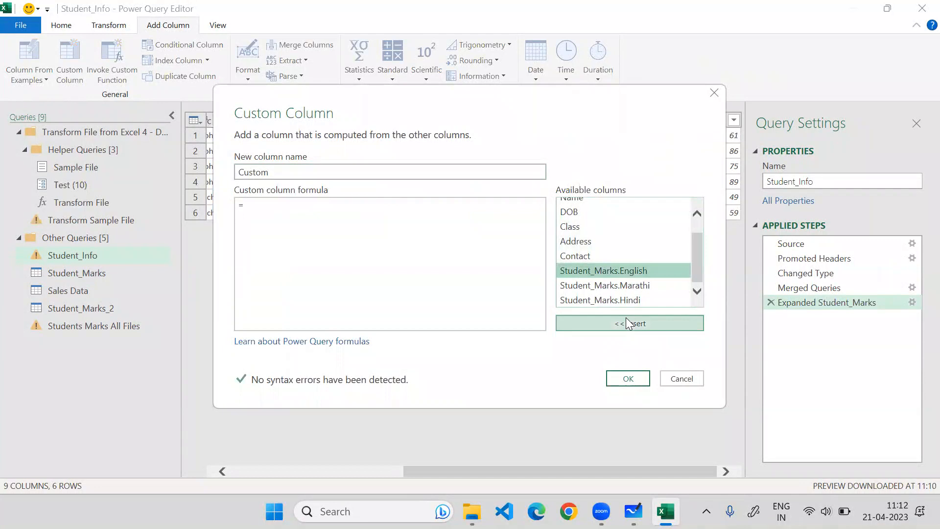
- Name the custom column "10 time English Marks", multiply Student_Marks.English by the Test parameter in its formula, and add the column
double_click(319, 172)
text(10 time)
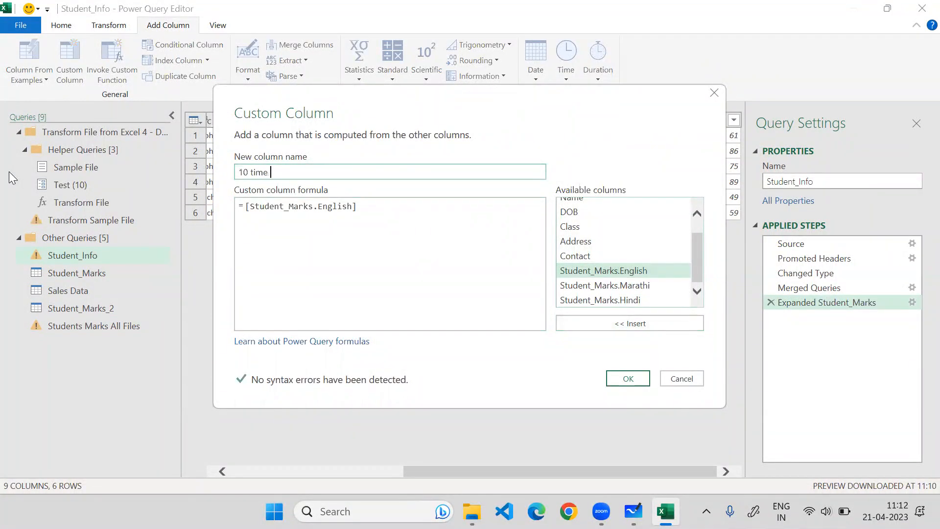
text( English Marks)
click(454, 210)
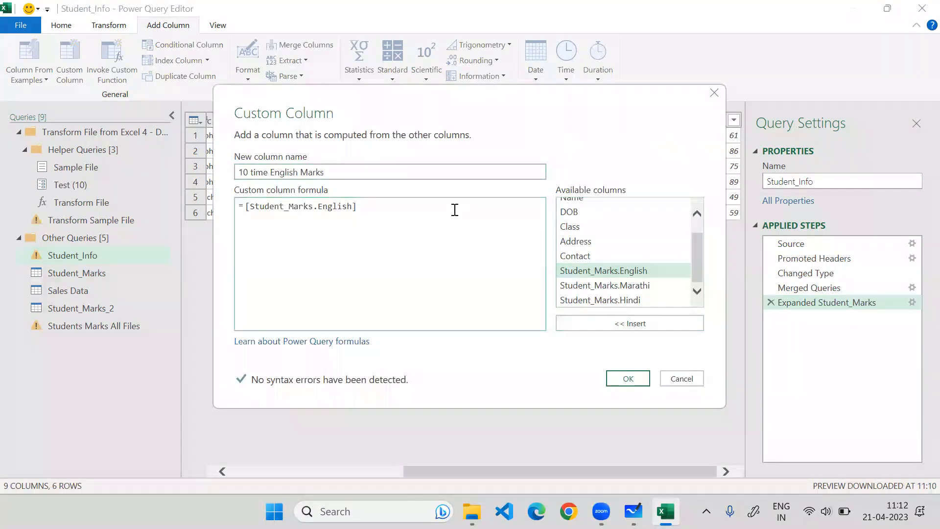
text(* Test)
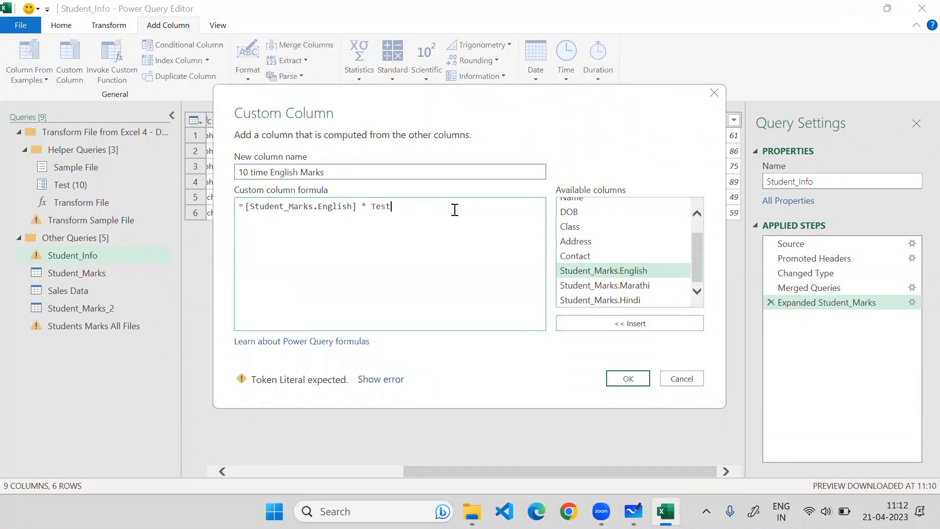
click(626, 378)
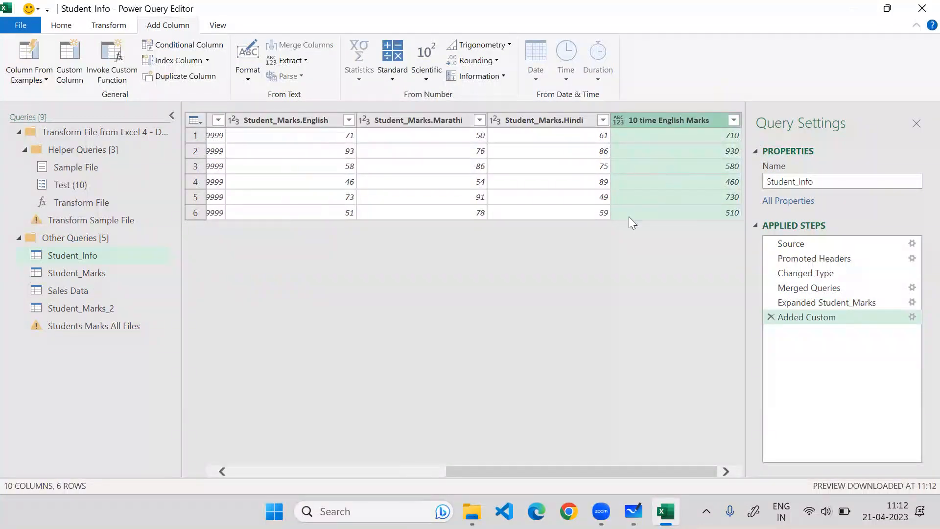
- Delete the Added Custom step from the Student_Info query's applied steps
click(772, 317)
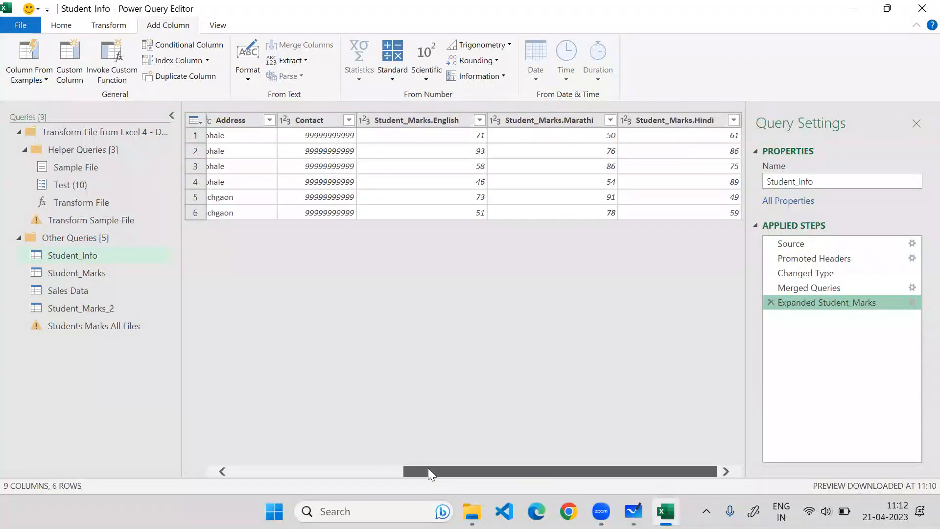
drag(428, 468, 251, 471)
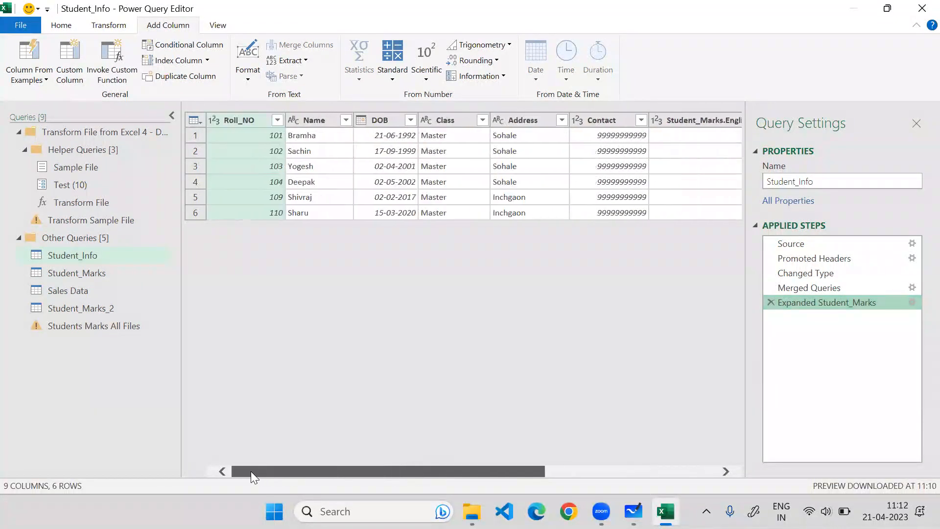
- Open the data source settings, look through the current workbook's sources, and select the MYSQL ODBC source
click(59, 25)
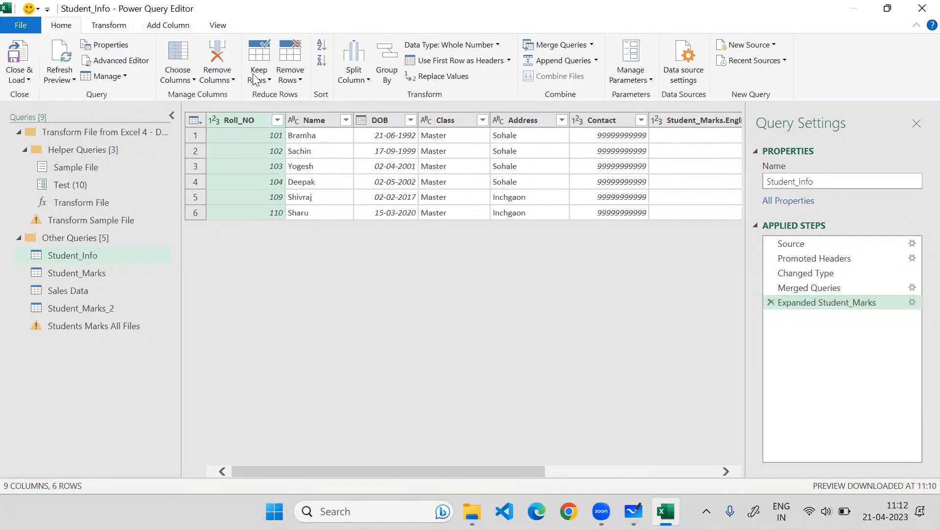
click(624, 82)
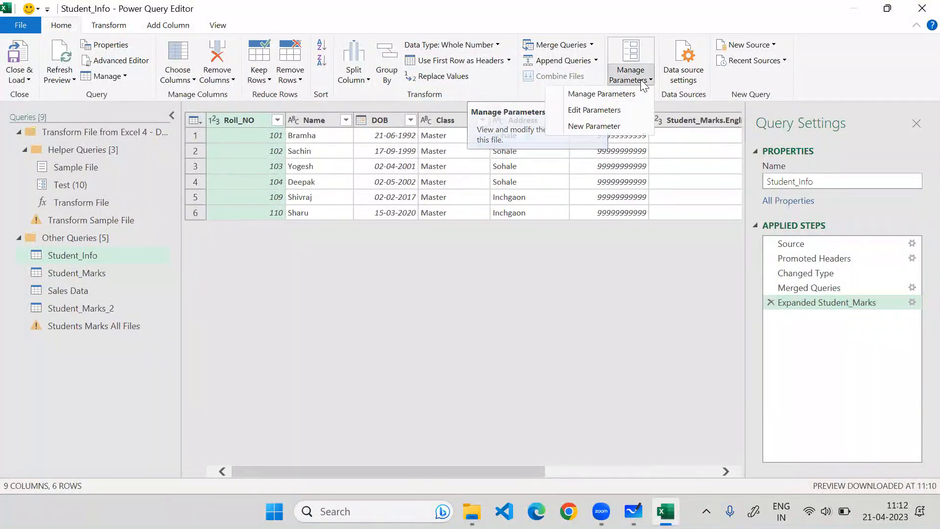
click(793, 77)
click(683, 78)
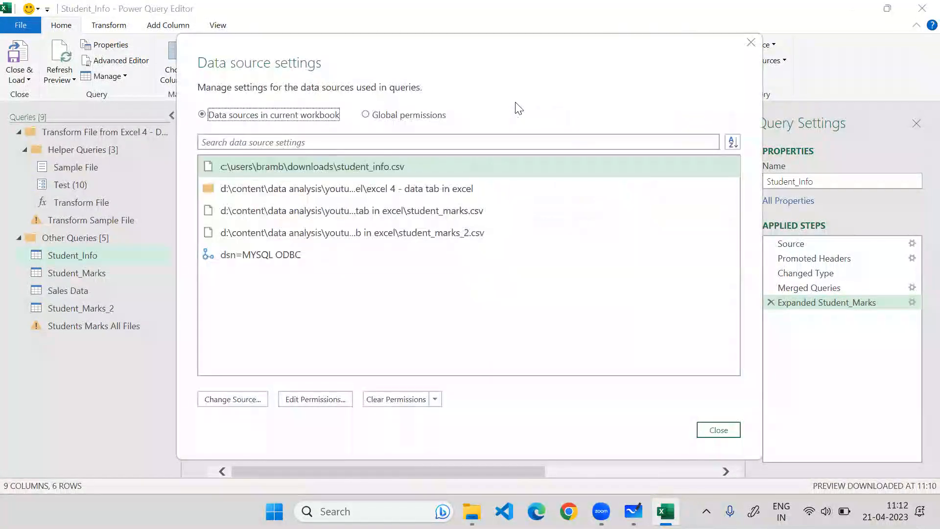
click(258, 253)
click(253, 231)
click(253, 216)
click(247, 254)
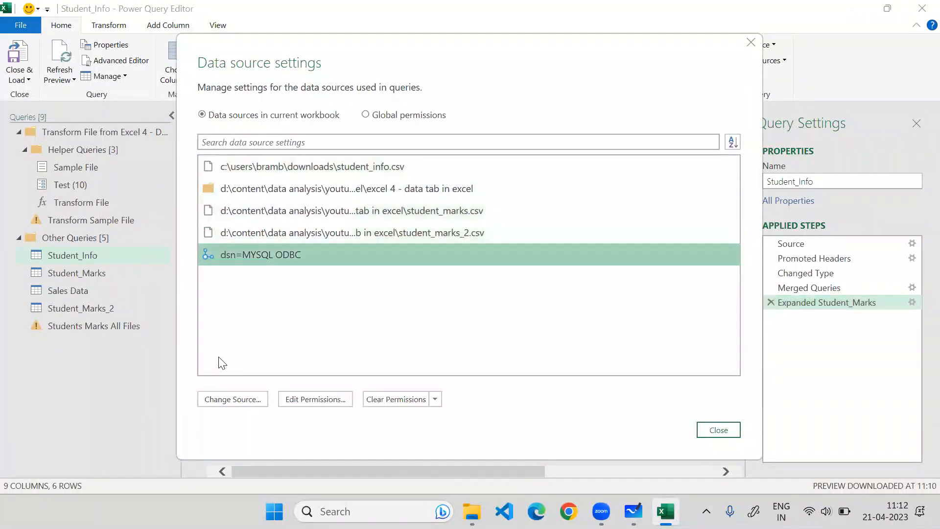
- Examine the MYSQL ODBC source's connection details and available data source names, keep MYSQL ODBC, and close the data source settings
click(227, 399)
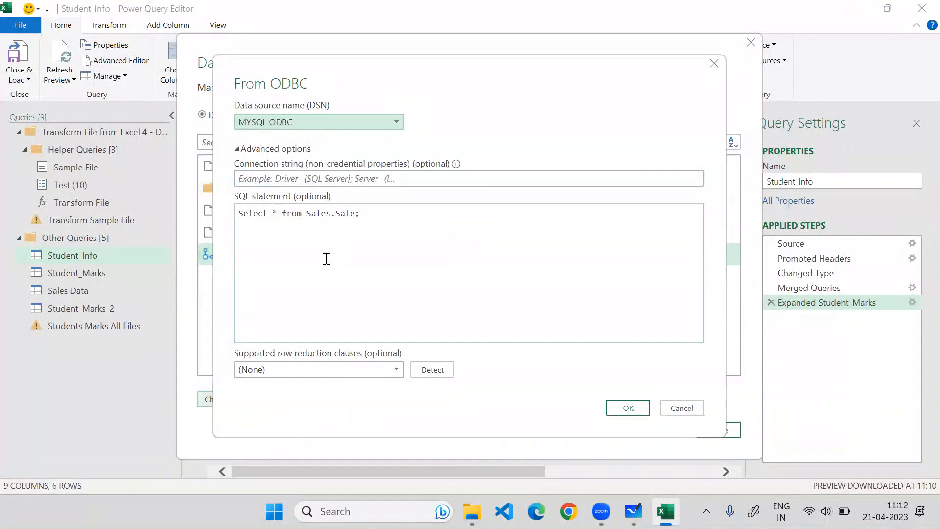
click(336, 122)
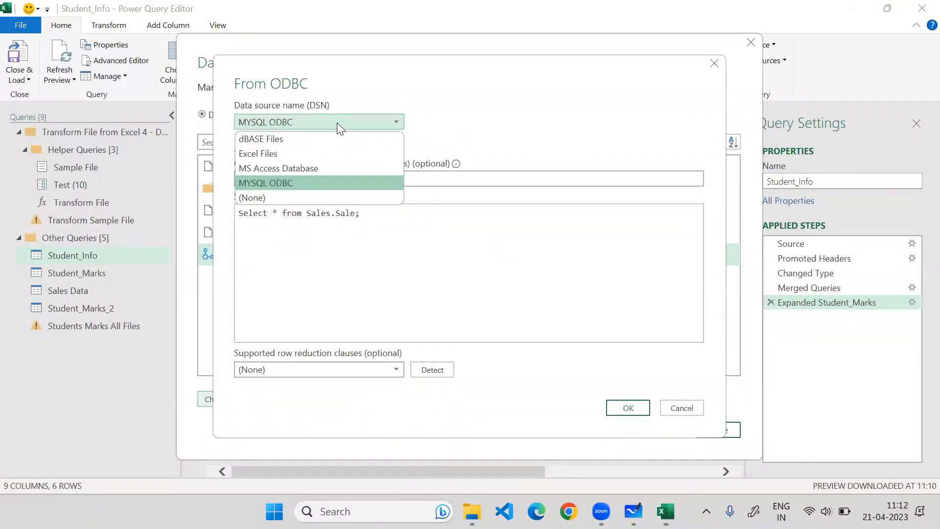
click(504, 98)
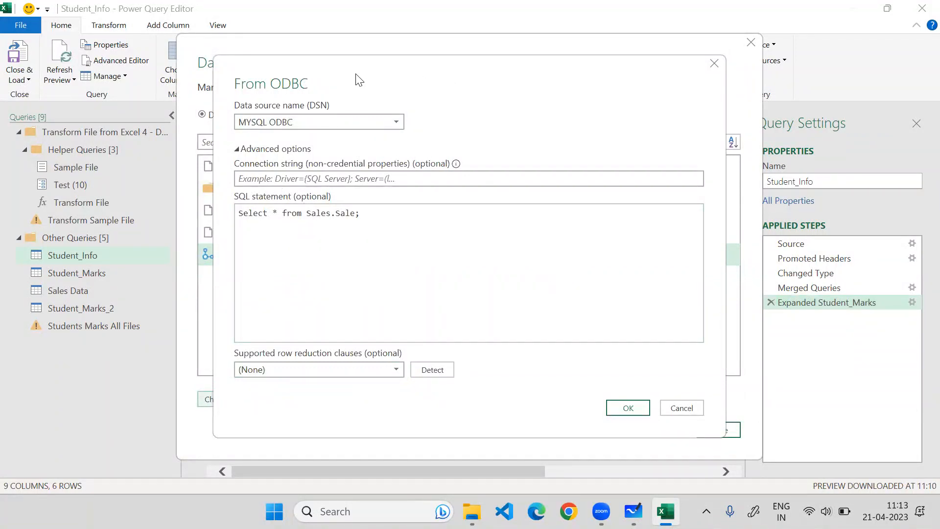
drag(355, 67, 320, 49)
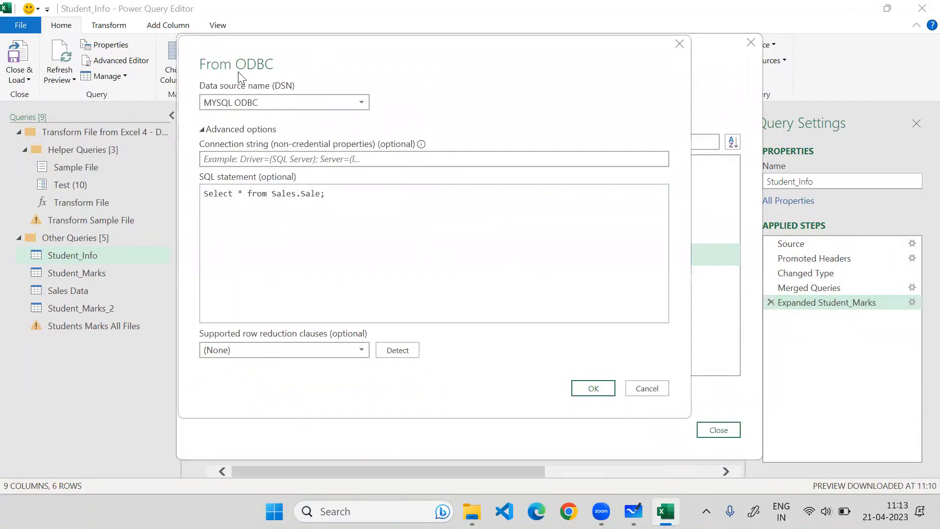
drag(229, 59, 233, 59)
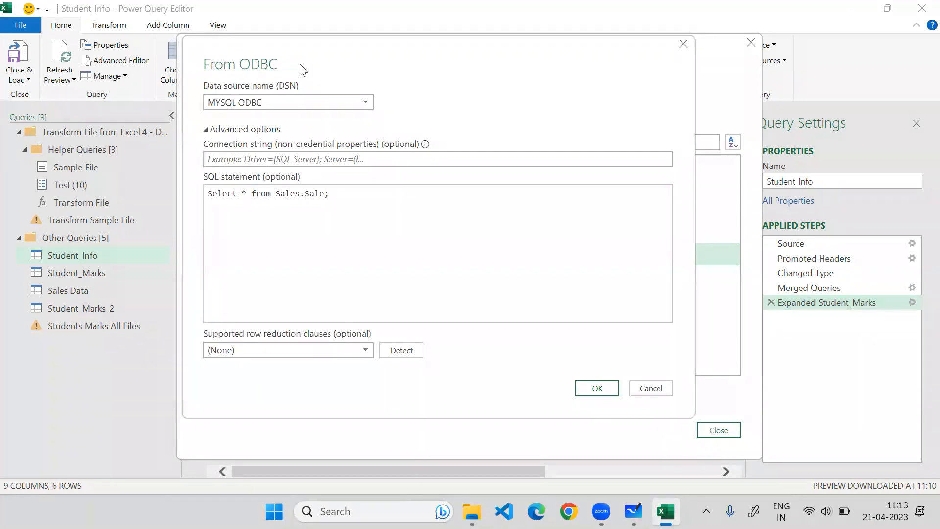
click(593, 388)
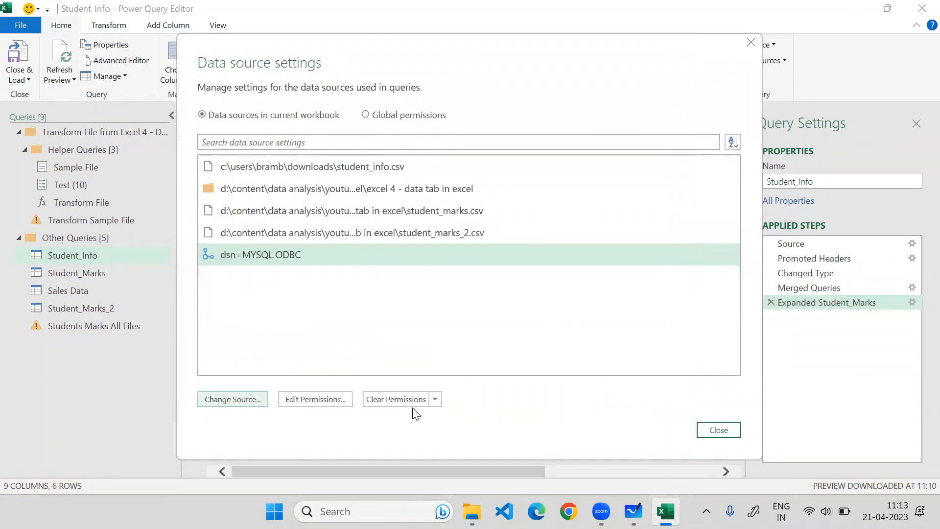
click(720, 431)
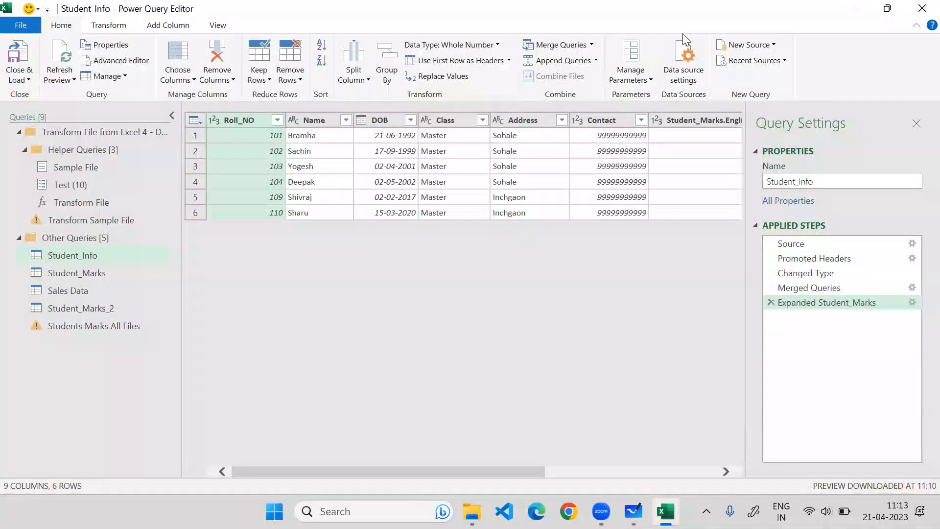